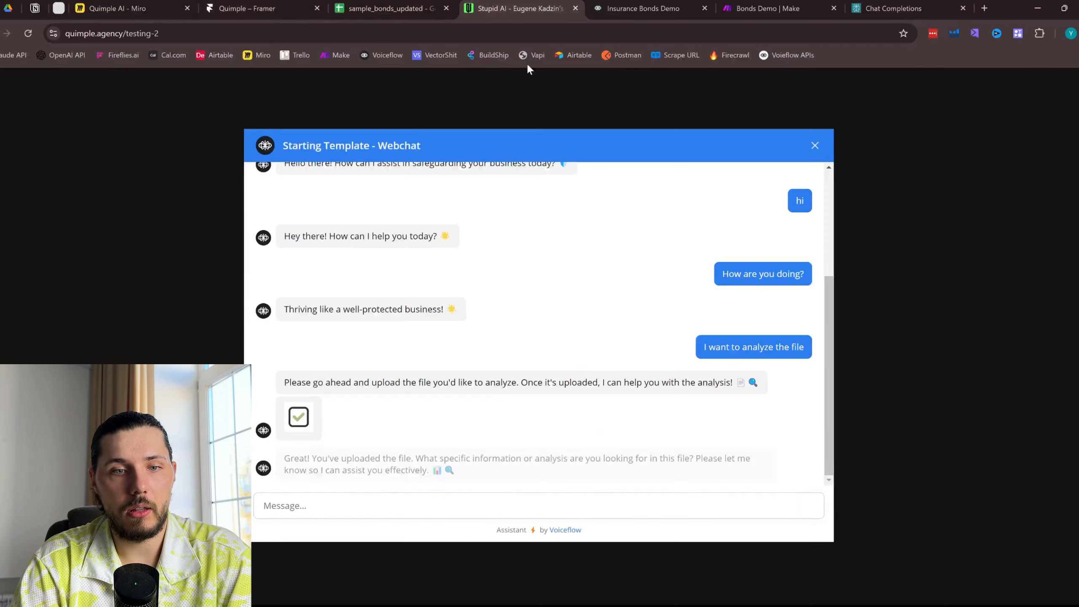
Ask the chatbot "what is the bond amount for this customer: Cook and Sons"
left_click(397, 506)
type("what is the ")
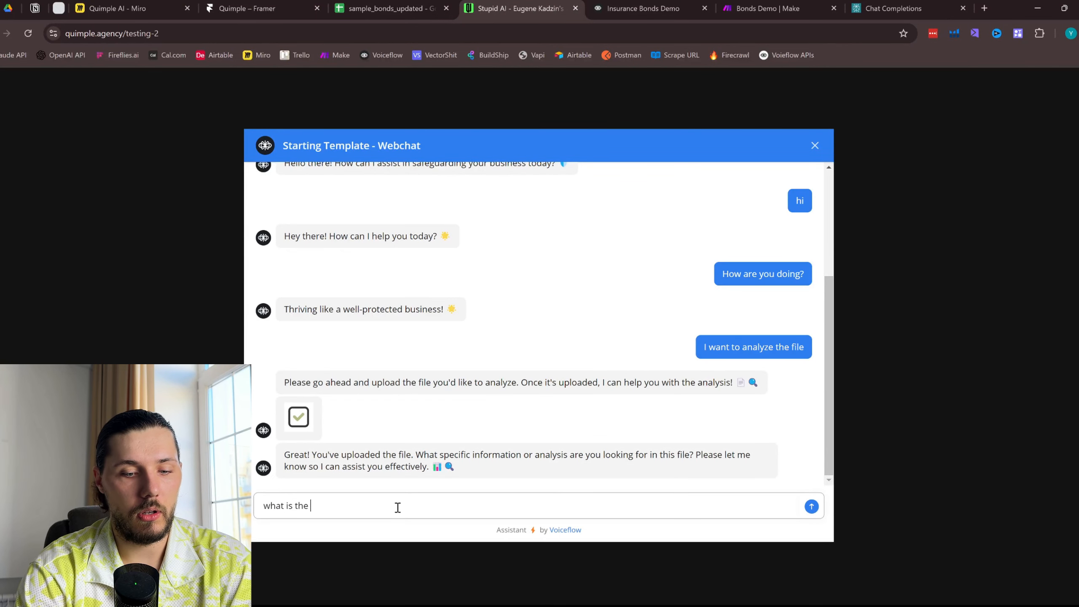
type("bond amount f")
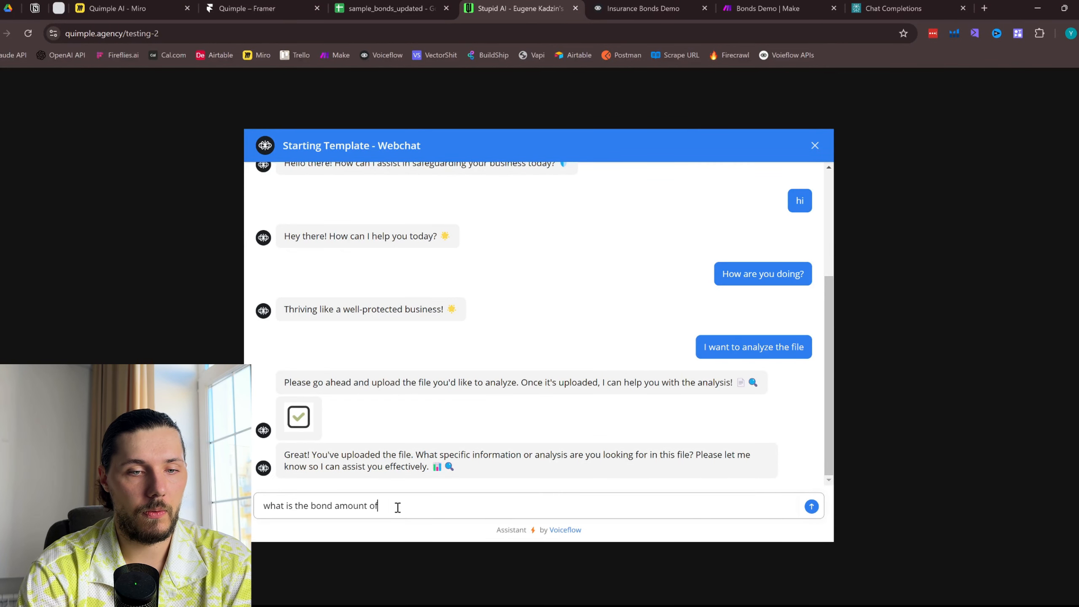
type("or this customer: Cook and Sons")
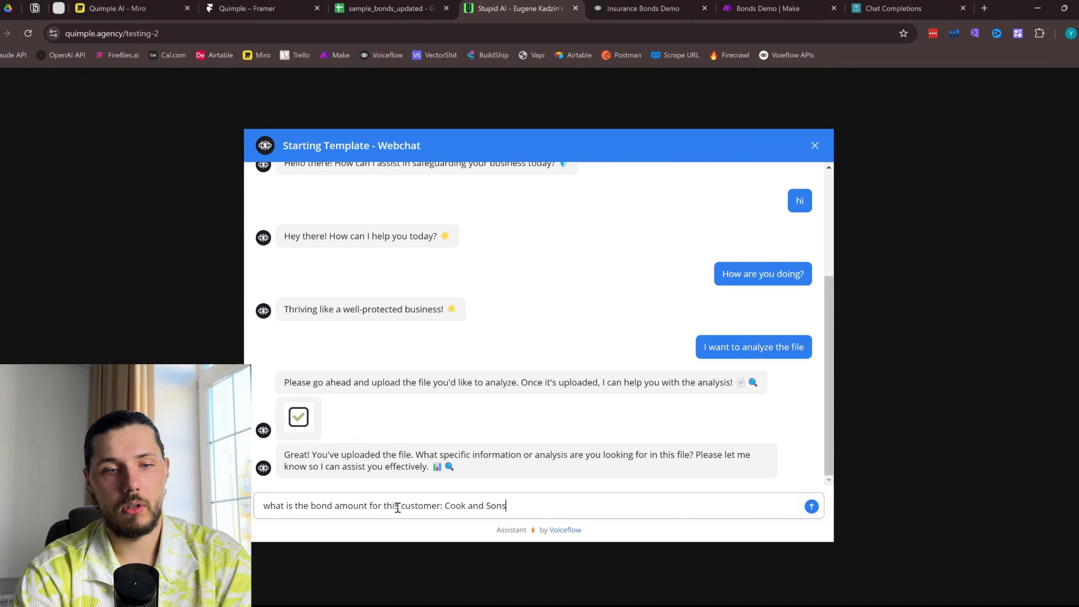
key("Return")
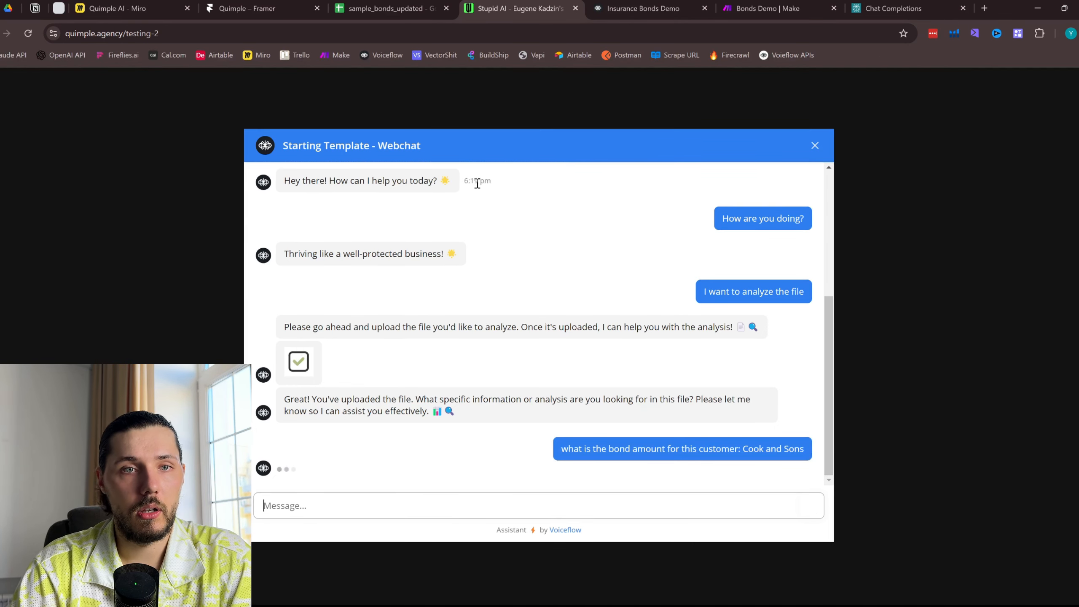
Compare the Cook and Sons bond amount in the sample_bonds_updated spreadsheet with the amount in the chatbot's answer
left_click(386, 8)
left_click(148, 270)
left_click_drag(108, 248, 491, 249)
double_click(475, 247)
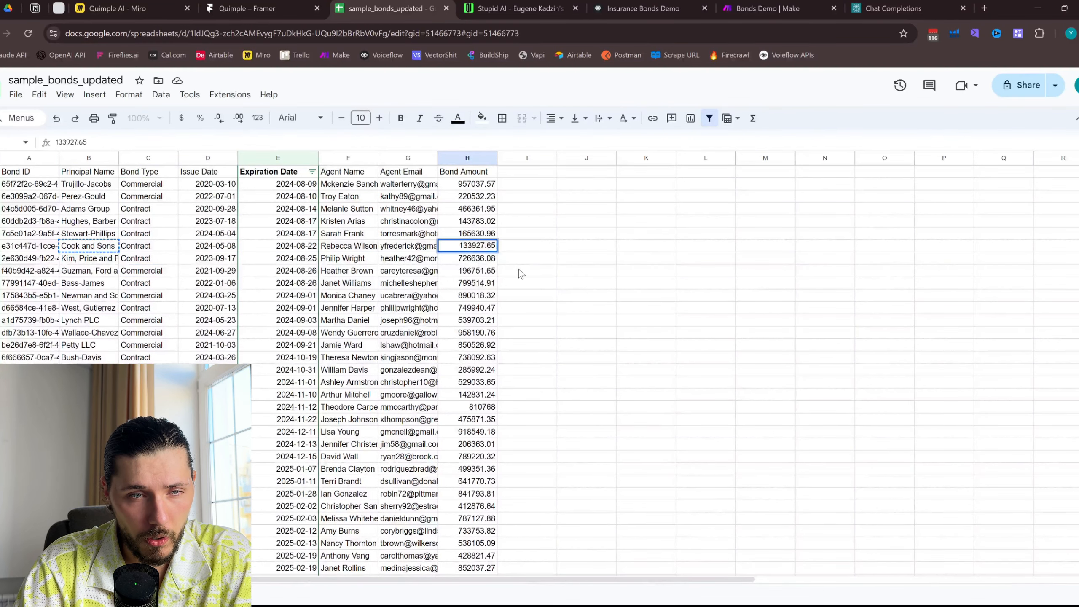
left_click(516, 8)
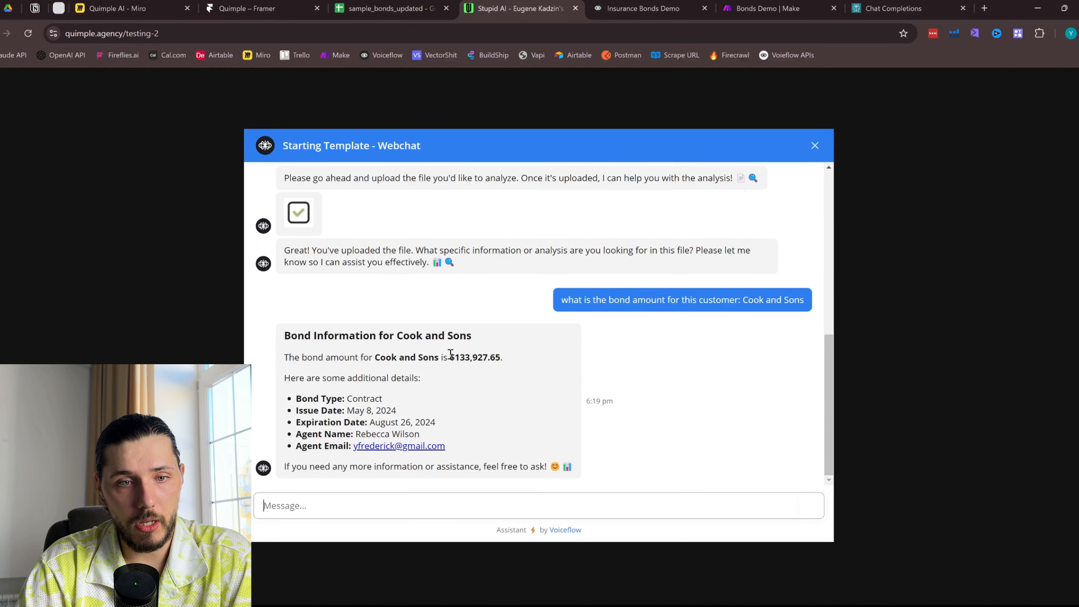
left_click_drag(451, 354, 501, 358)
Send the chatbot the message "I want to send an email" and read its follow-up question
left_click(373, 509)
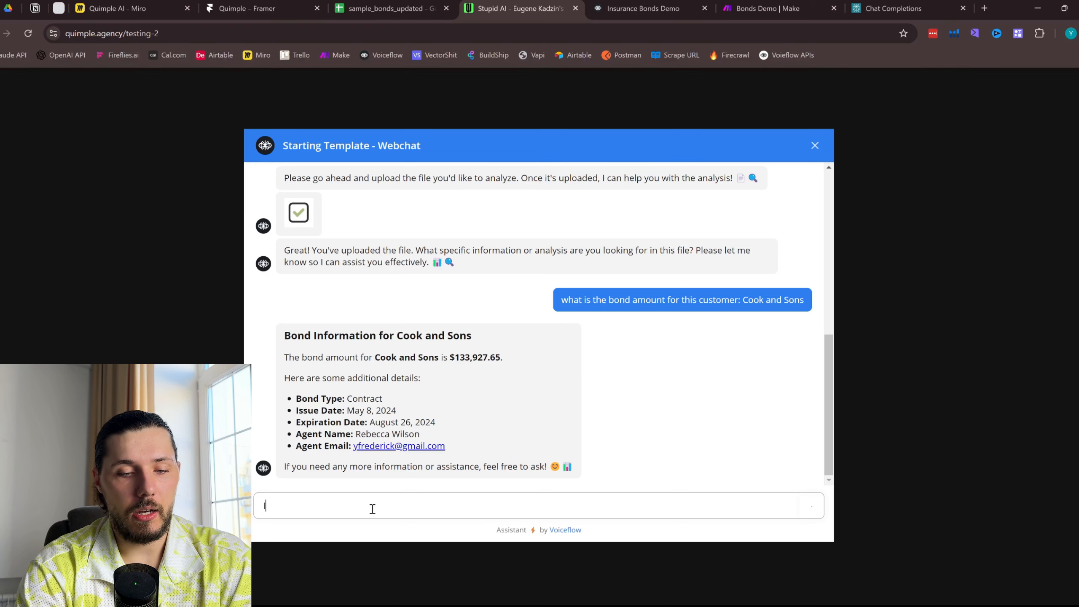
type("I want to send an e")
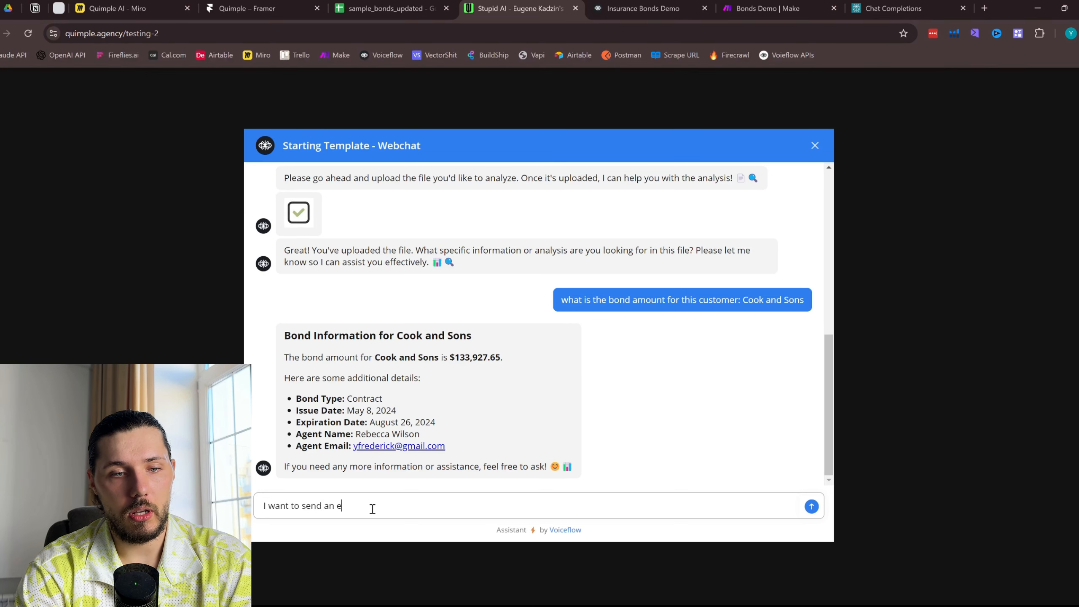
type("mail")
key("Return")
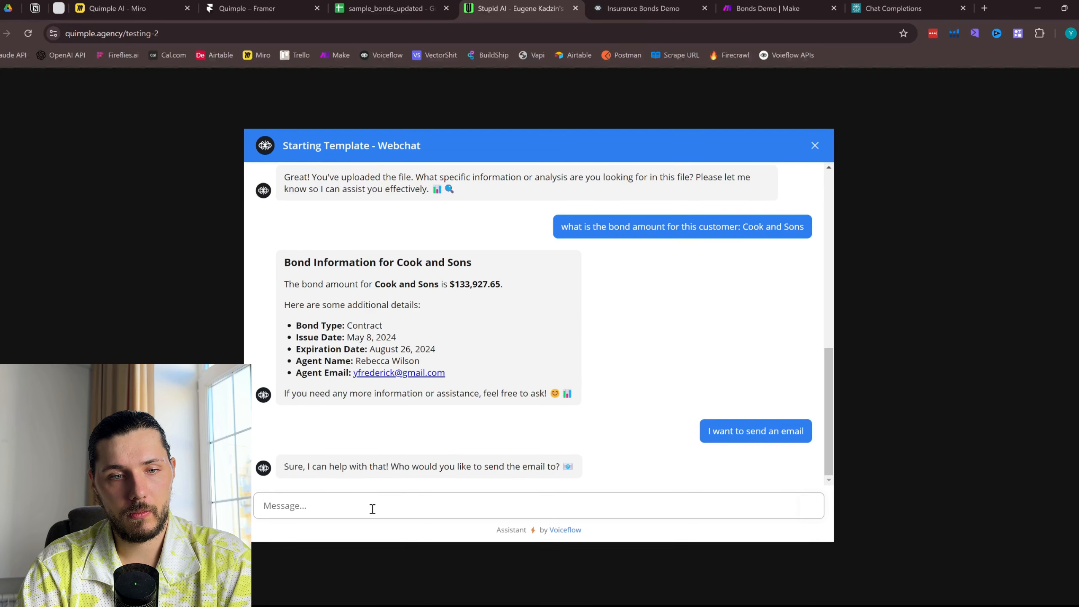
left_click_drag(418, 466, 557, 488)
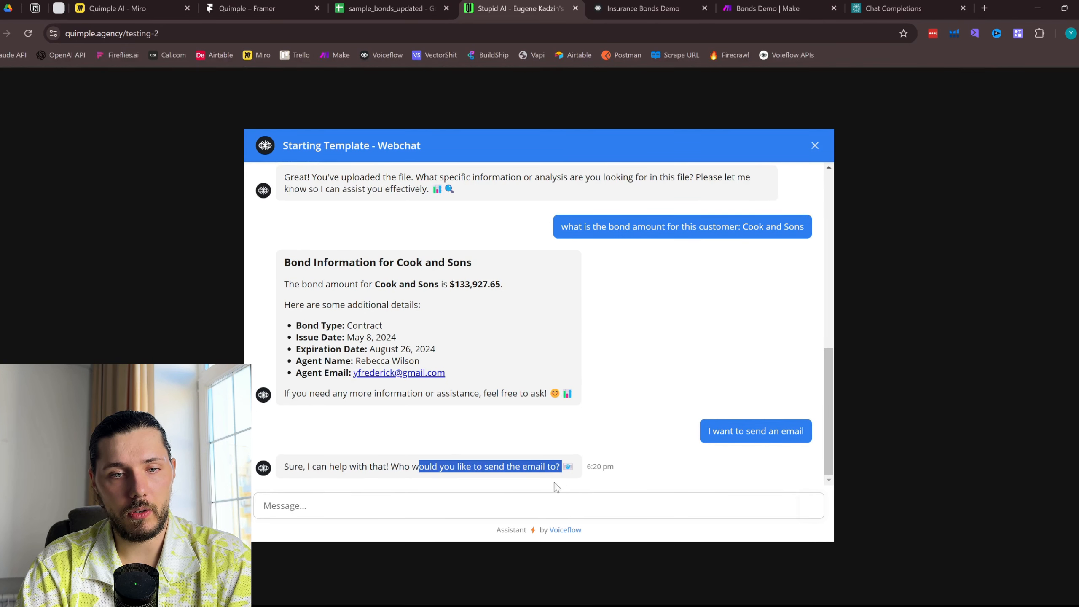
left_click(389, 511)
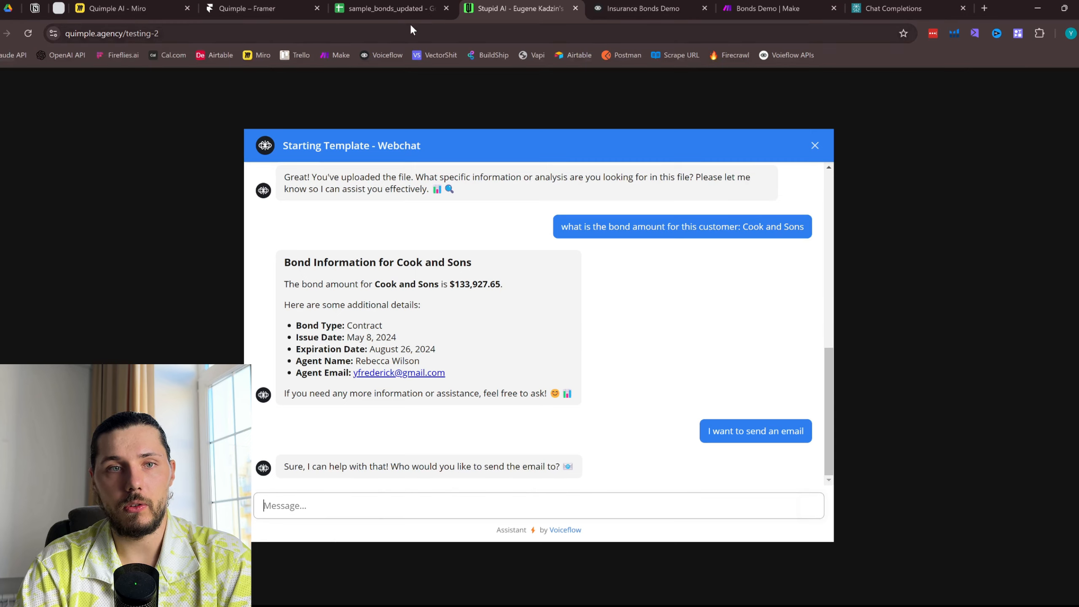
Check the spreadsheet's expiration dates and send the chatbot "I want to send emails to all of the prospects whos bonds expire this september"
left_click(399, 9)
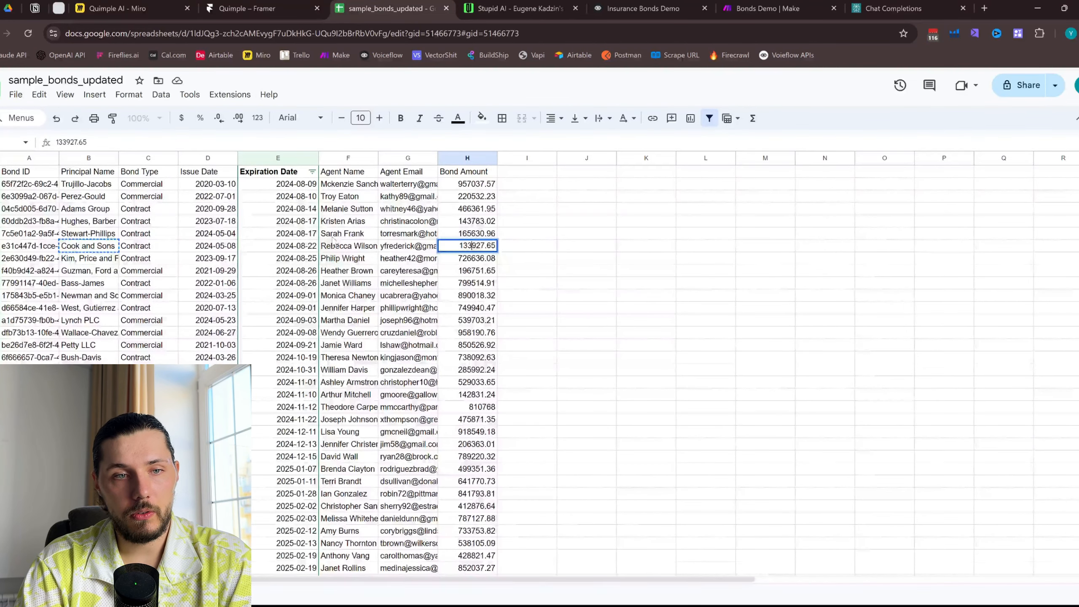
left_click(278, 283)
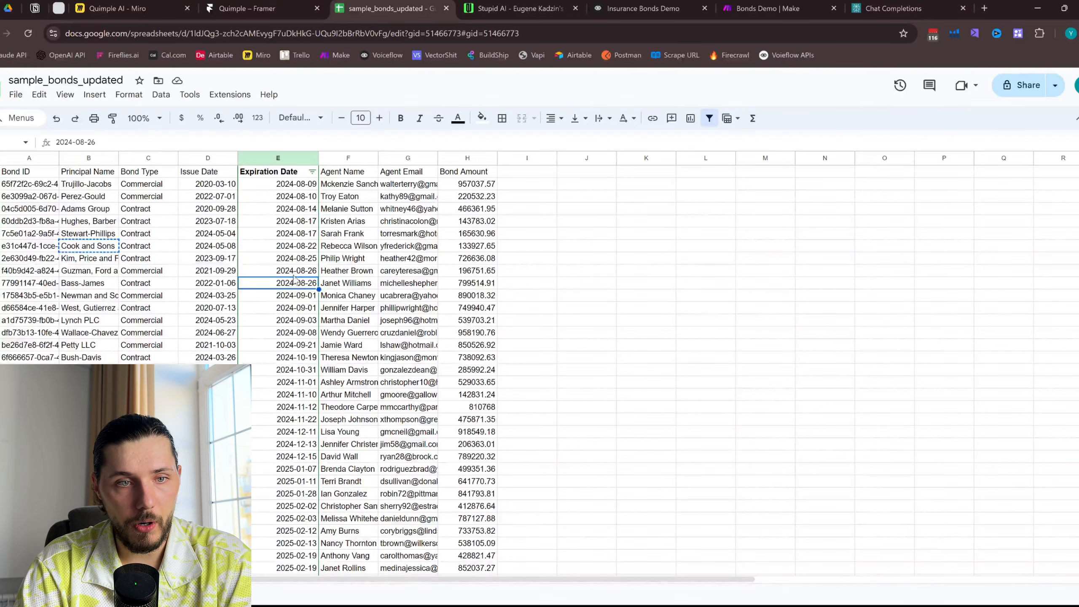
left_click_drag(295, 278, 297, 353)
left_click(519, 8)
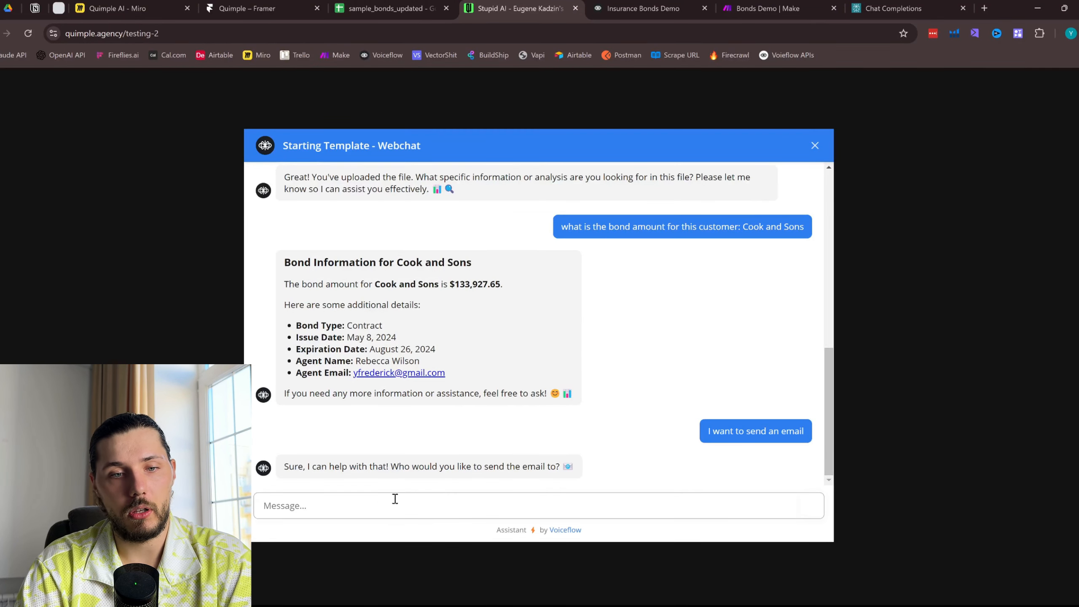
type("I want to send emails to all of the prospects whos bonds expire this september")
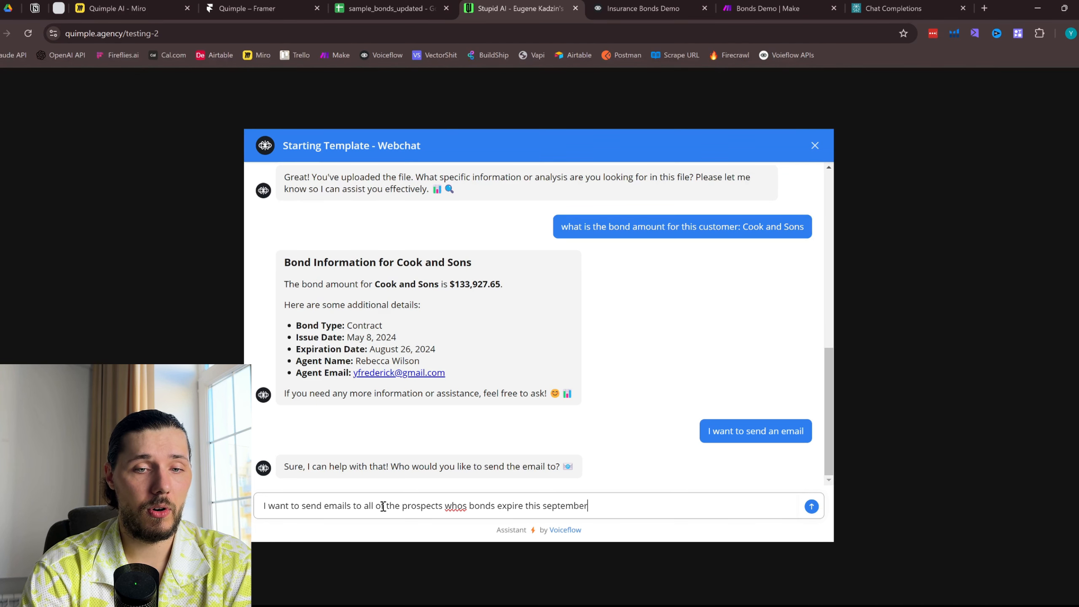
key("Return")
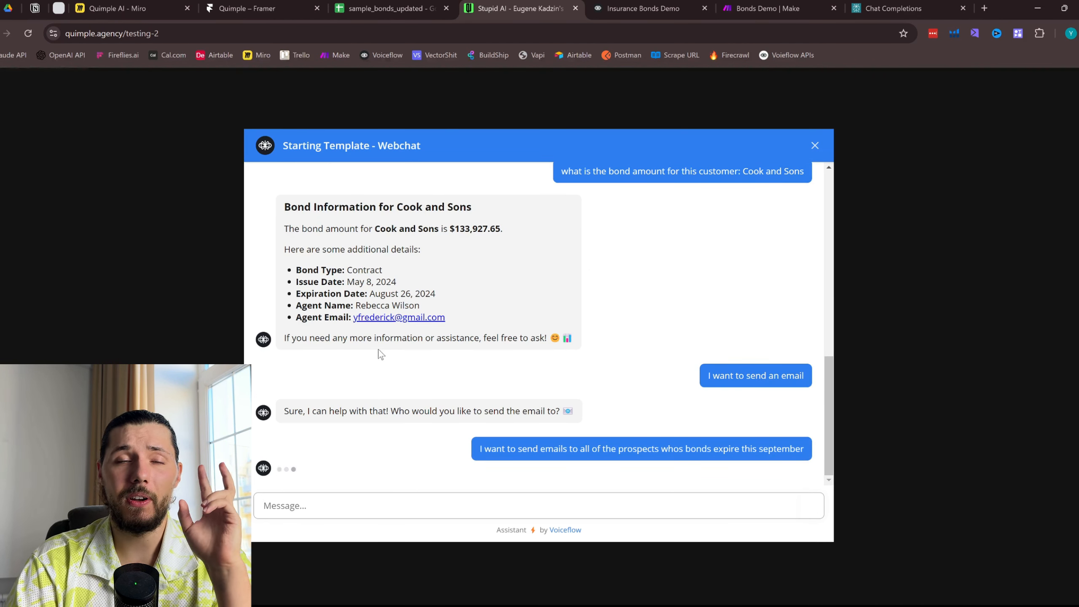
Look over the spreadsheet's expiration dates and the Voiceflow canvas, and read the chatbot's reply to the September email request
left_click(384, 8)
left_click_drag(297, 366, 297, 391)
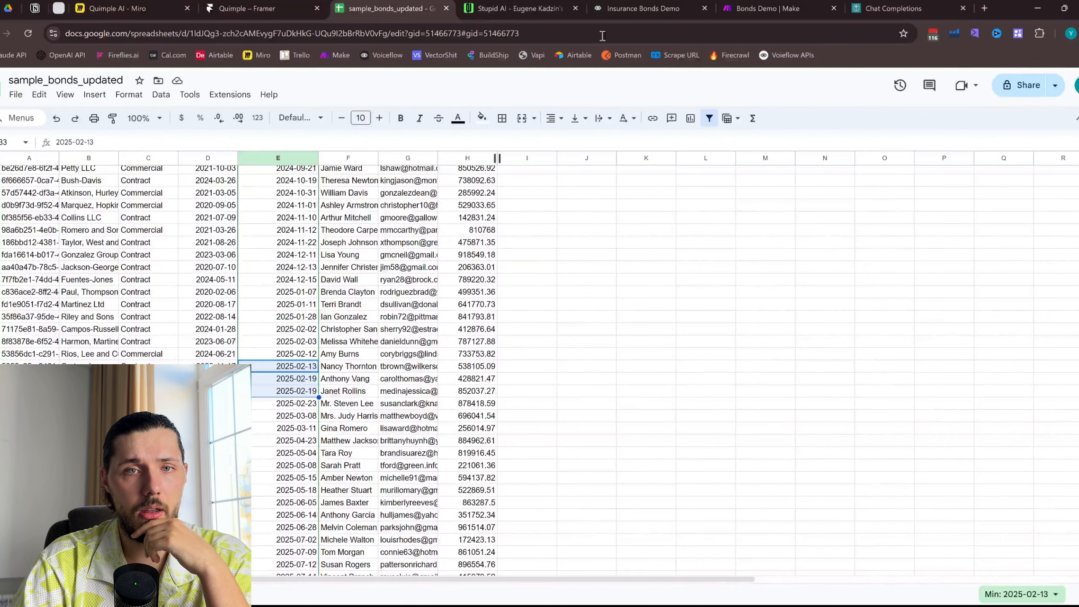
left_click(642, 8)
scroll(619, 483, "up", 5)
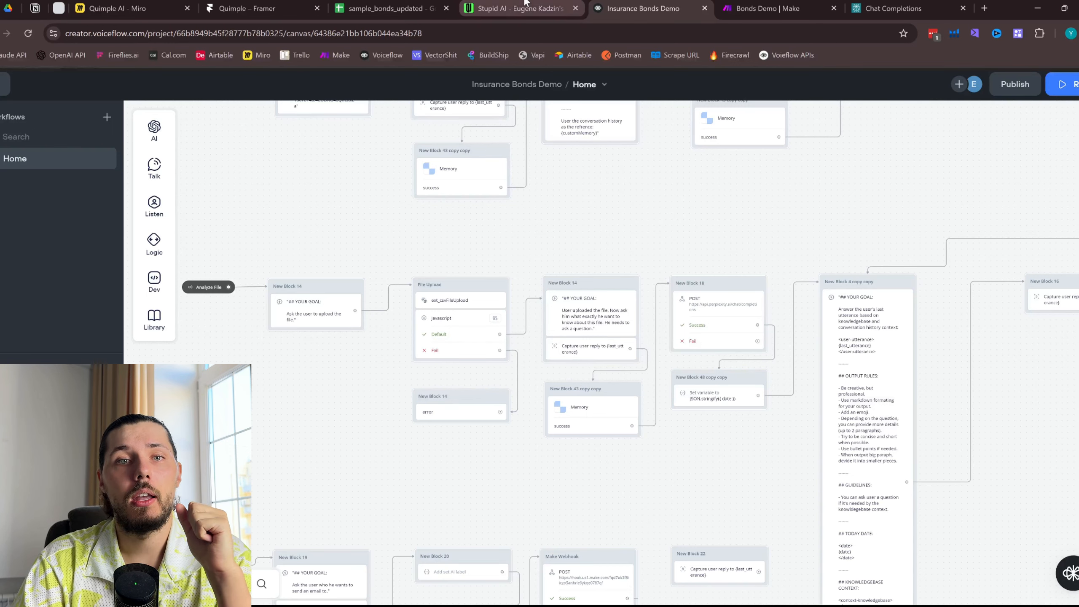
left_click(515, 9)
left_click_drag(325, 454, 555, 468)
Switch to the Bonds Demo scenario in Make and reload its page
left_click(767, 5)
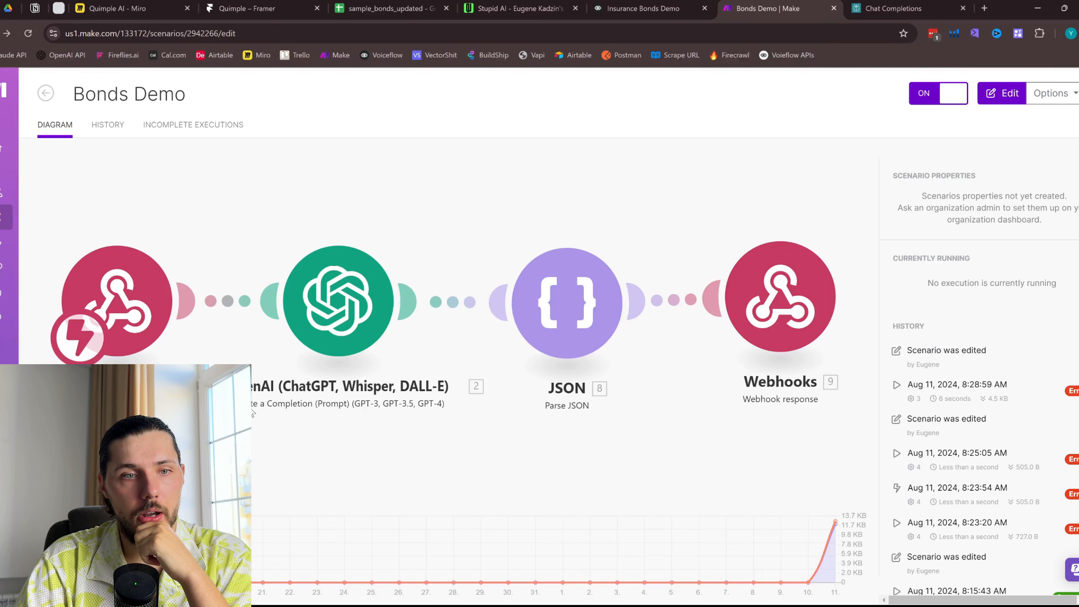
left_click(494, 182)
left_click(47, 94)
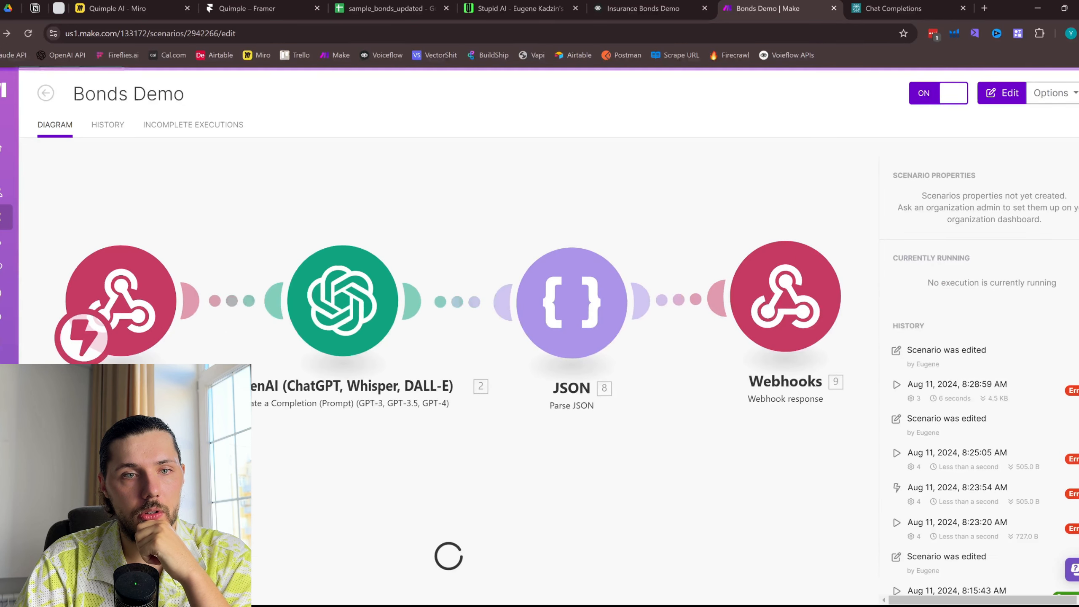
left_click(22, 37)
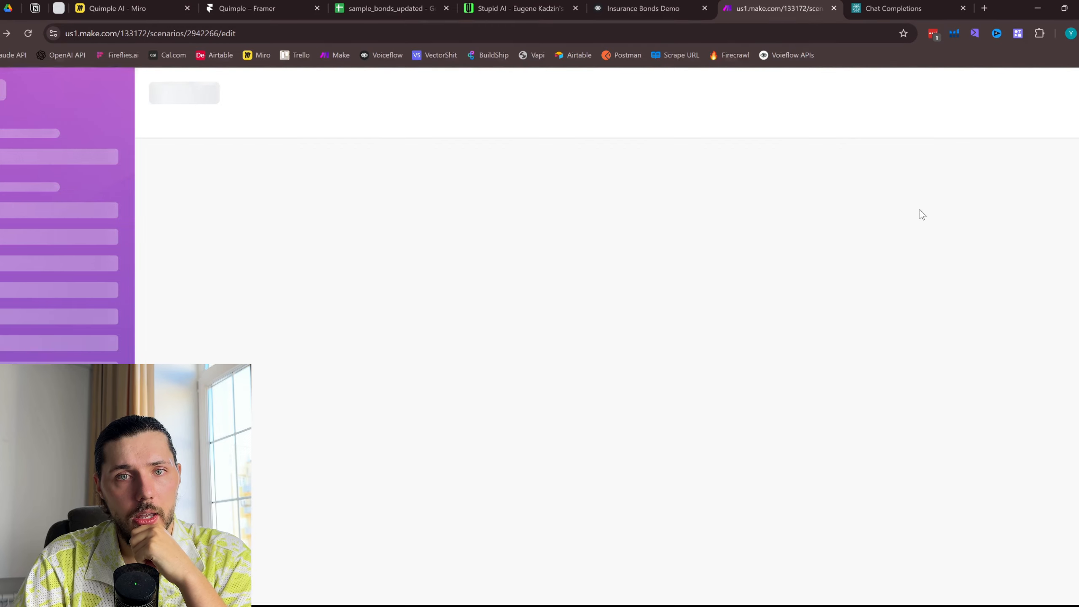
Examine the Send Email flow and its Make Webhook block on the Insurance Bonds Demo canvas in Voiceflow
left_click(644, 8)
scroll(457, 277, "down", 4)
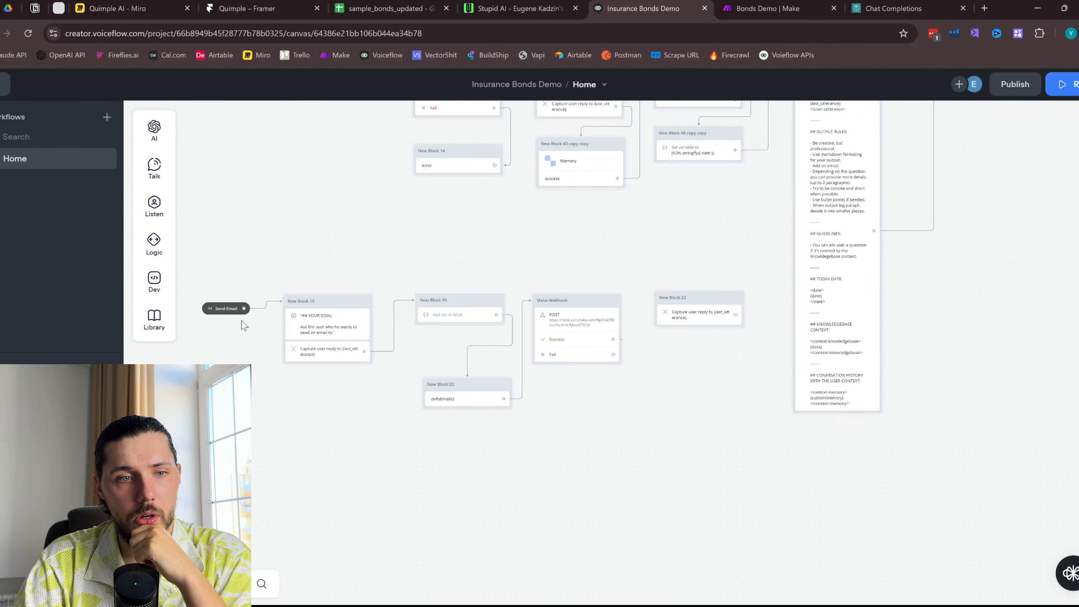
scroll(221, 317, "up", 3)
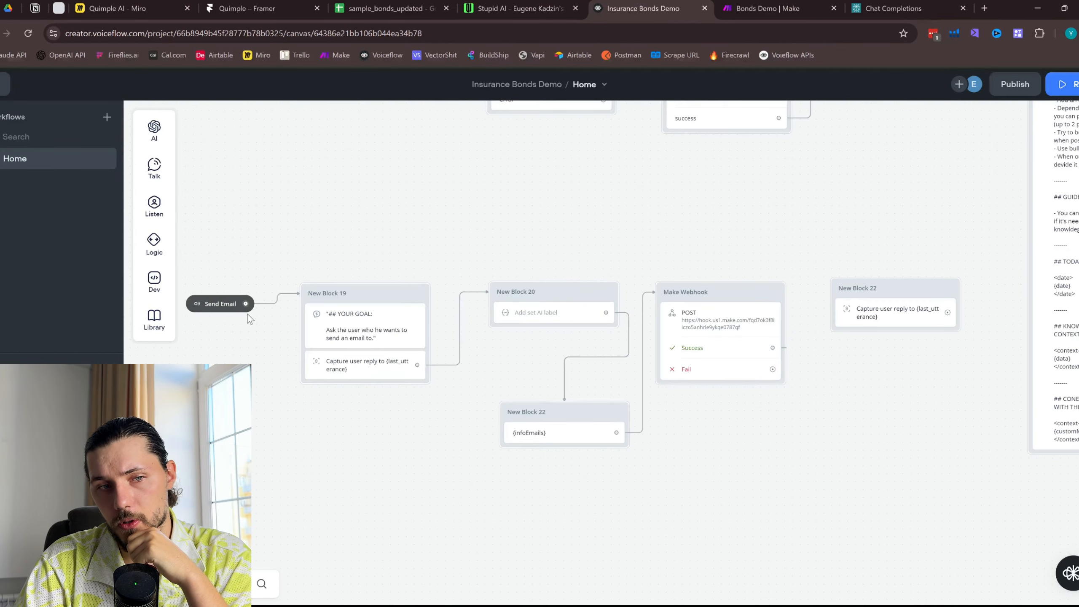
scroll(595, 306, "right", 3)
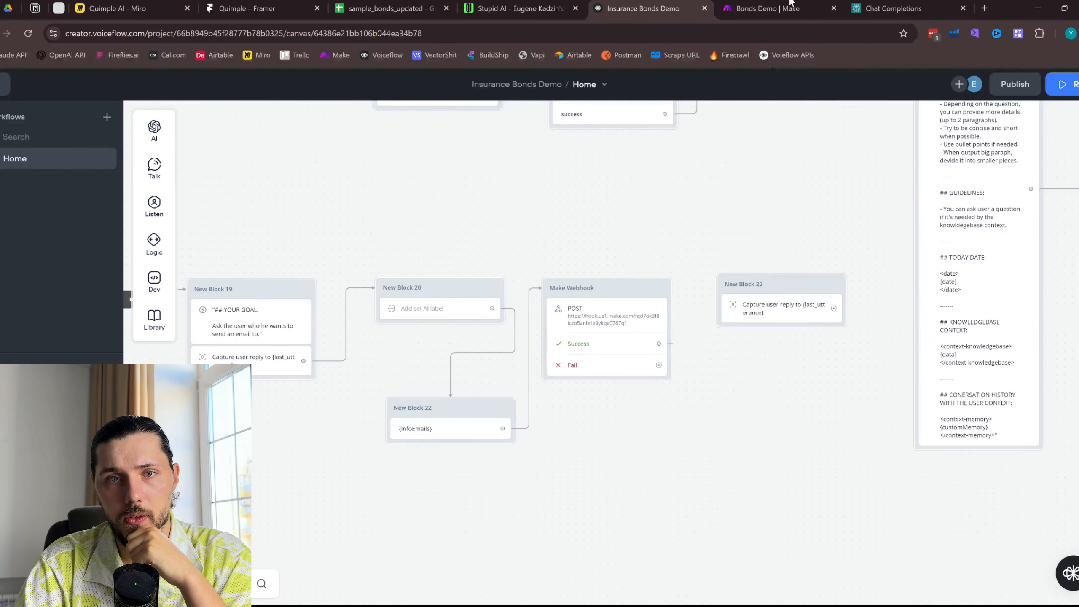
Open the Aug 11, 2024, 8:28:59 AM run of the Bonds Demo scenario in Make and inspect the first webhook's info output
left_click(779, 3)
left_click(537, 3)
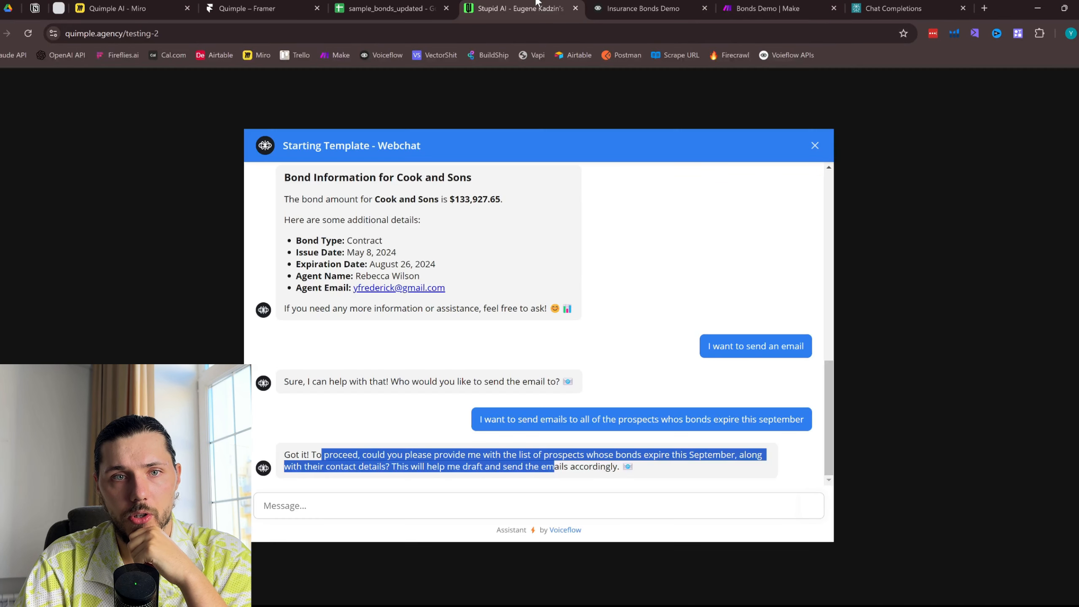
left_click(748, 3)
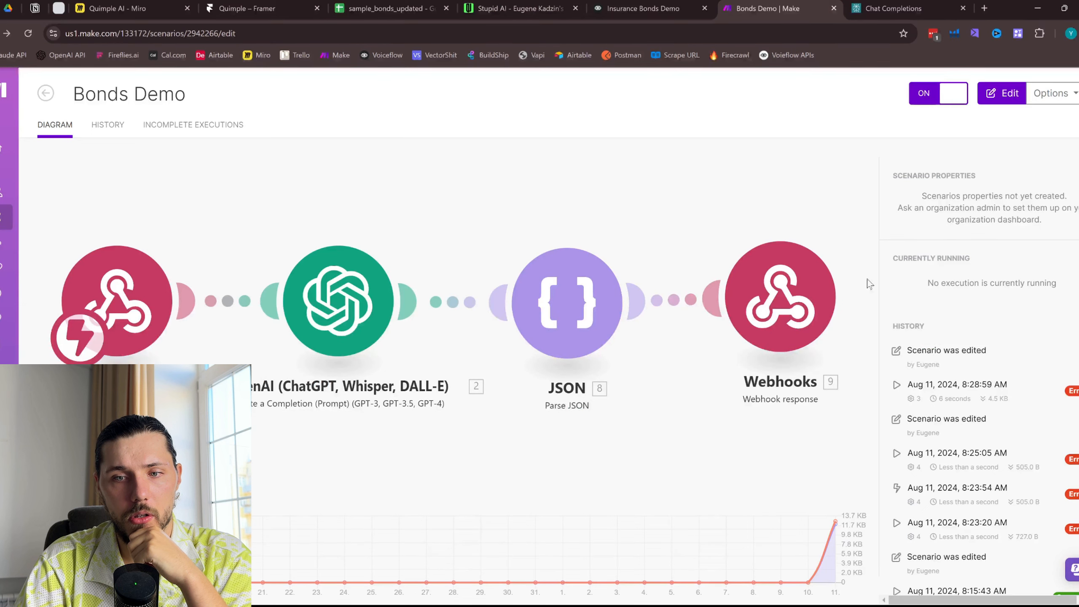
left_click(1013, 386)
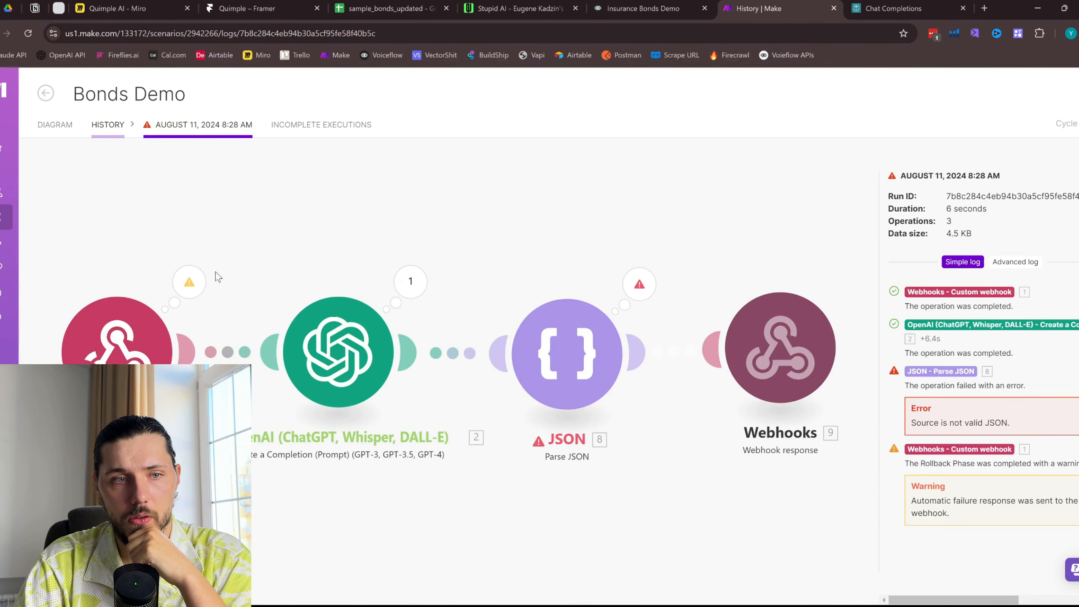
left_click(190, 281)
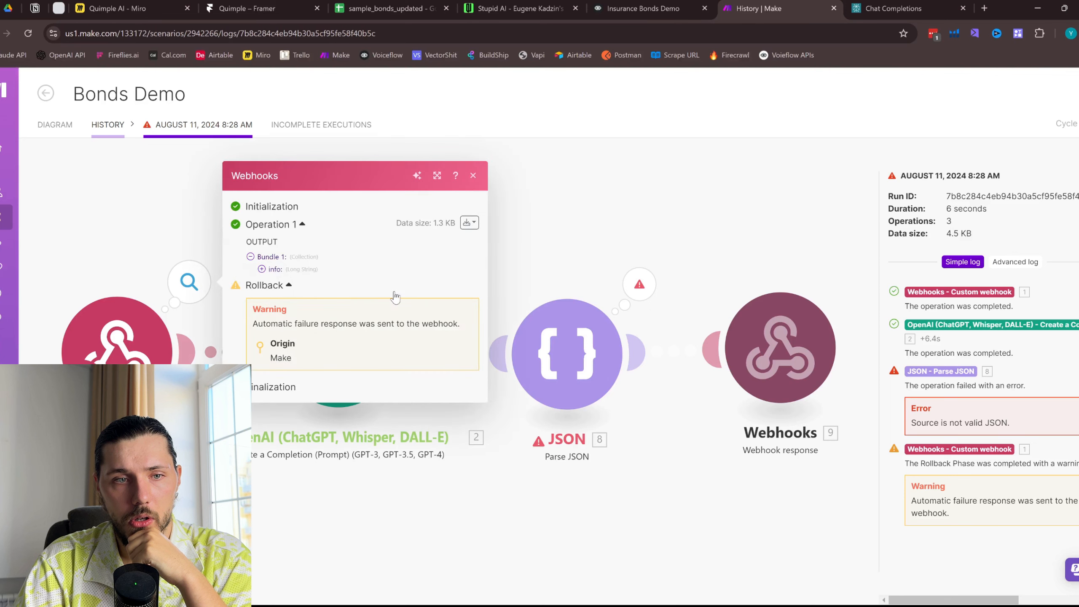
left_click(262, 269)
left_click_drag(270, 194, 438, 466)
left_click(558, 265)
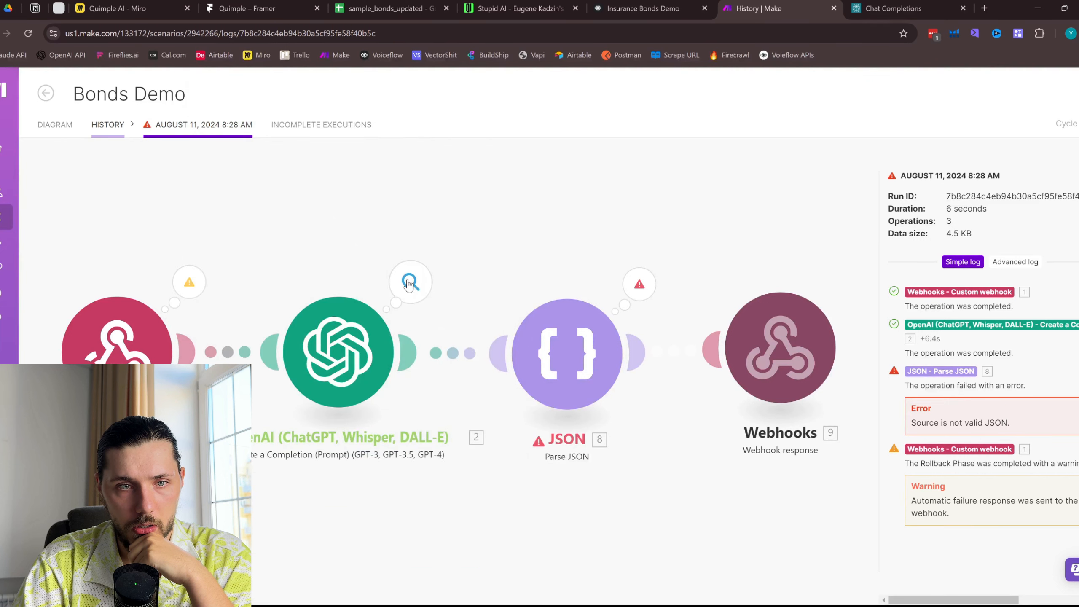
Inspect the result text in the OpenAI module's output bundle for this run
left_click(406, 282)
left_click(483, 332)
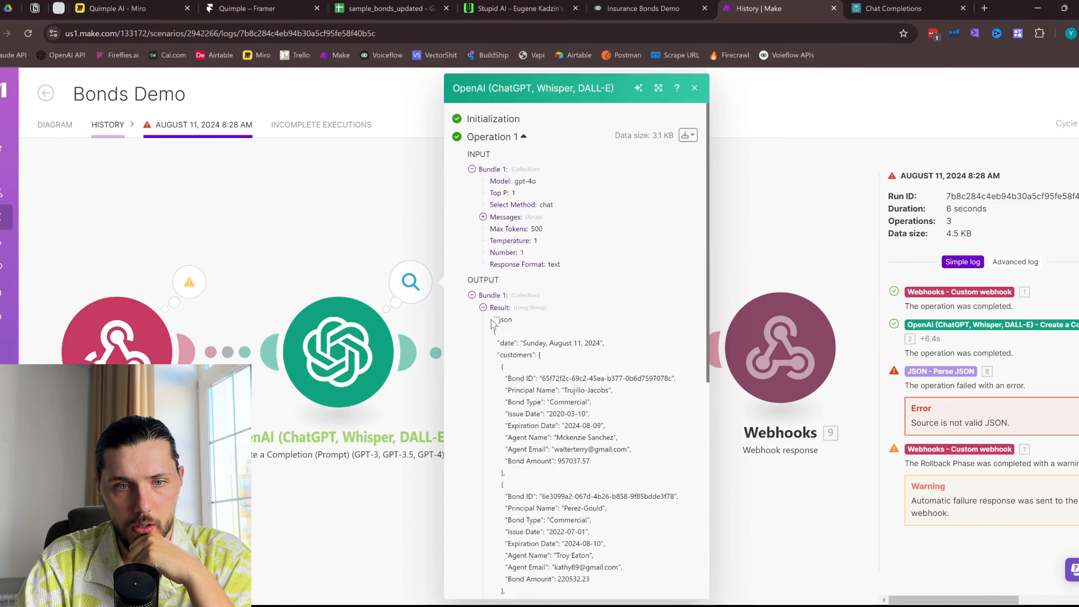
left_click_drag(492, 324, 570, 415)
left_click(504, 323)
scroll(548, 451, "down", 4)
left_click(694, 87)
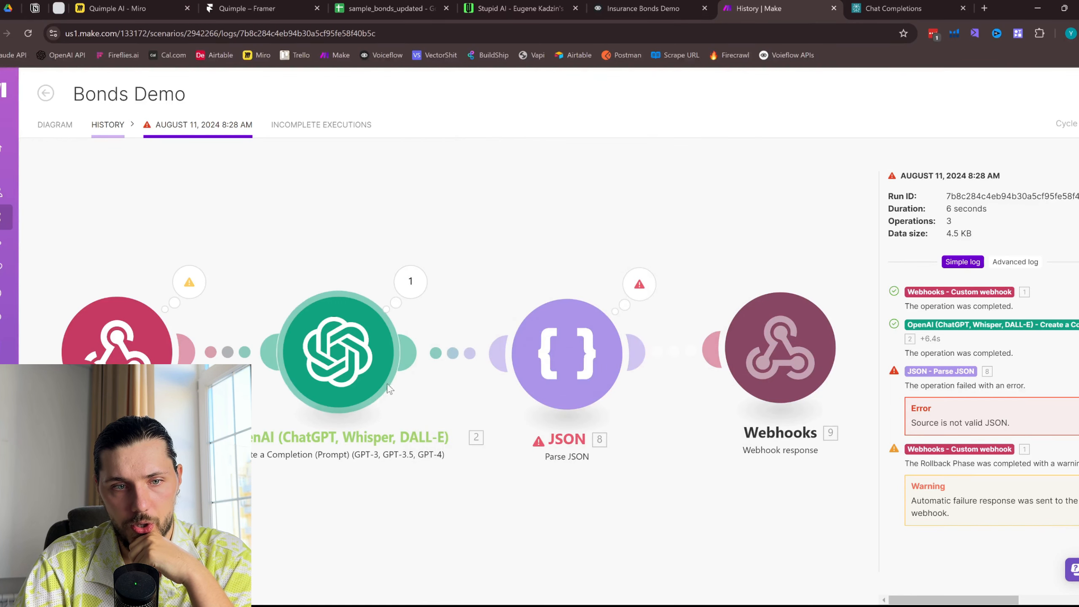
Inspect the error and the input JSON string of the Parse JSON module, including the string's opening line
scroll(346, 378, "up", 1)
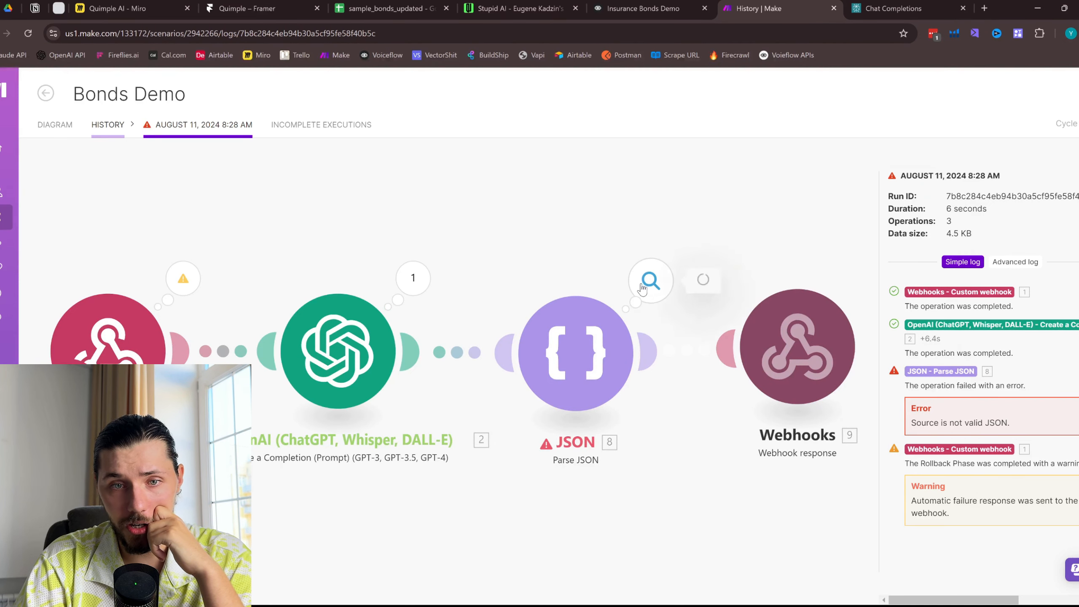
left_click(650, 281)
left_click(725, 350)
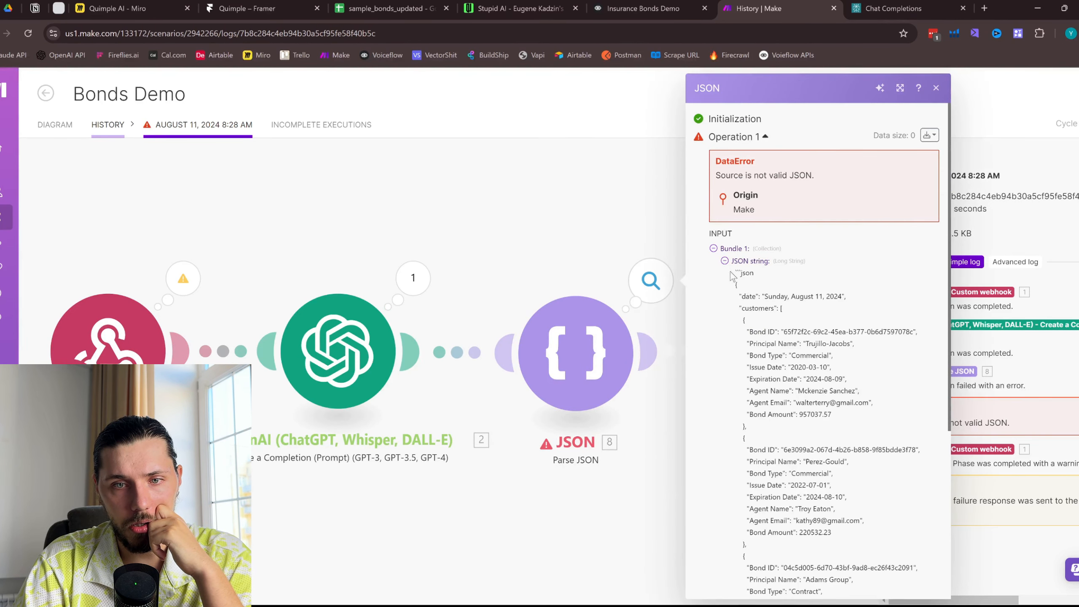
left_click_drag(733, 276, 779, 368)
scroll(744, 293, "down", 3)
scroll(744, 293, "up", 2)
left_click_drag(728, 215, 758, 213)
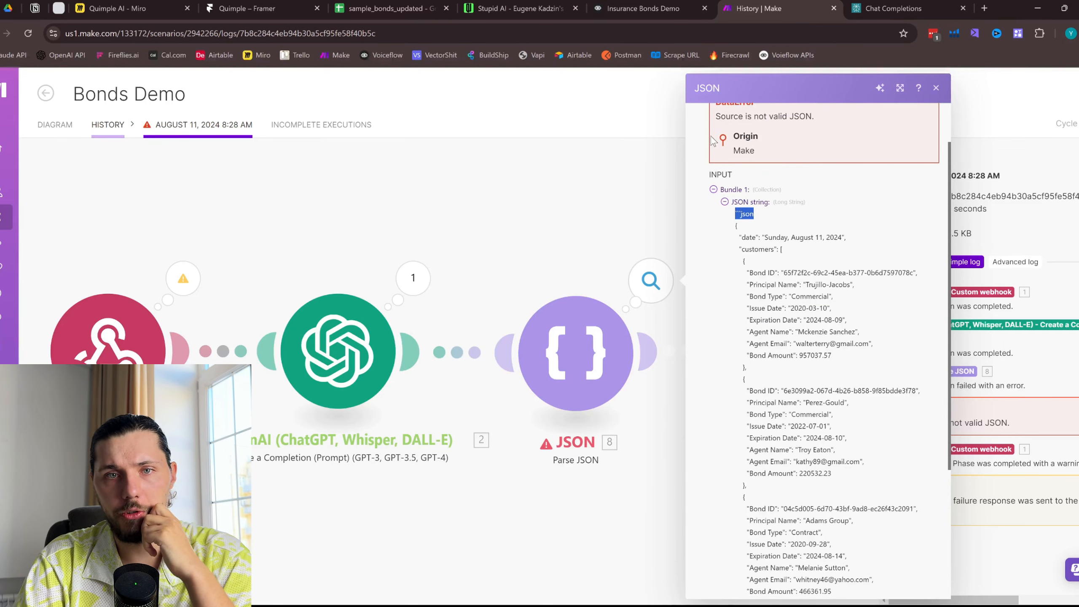
Switch to the Insurance Bonds Demo canvas in Voiceflow and survey its start, Analyze File and Send Email flows
left_click(642, 8)
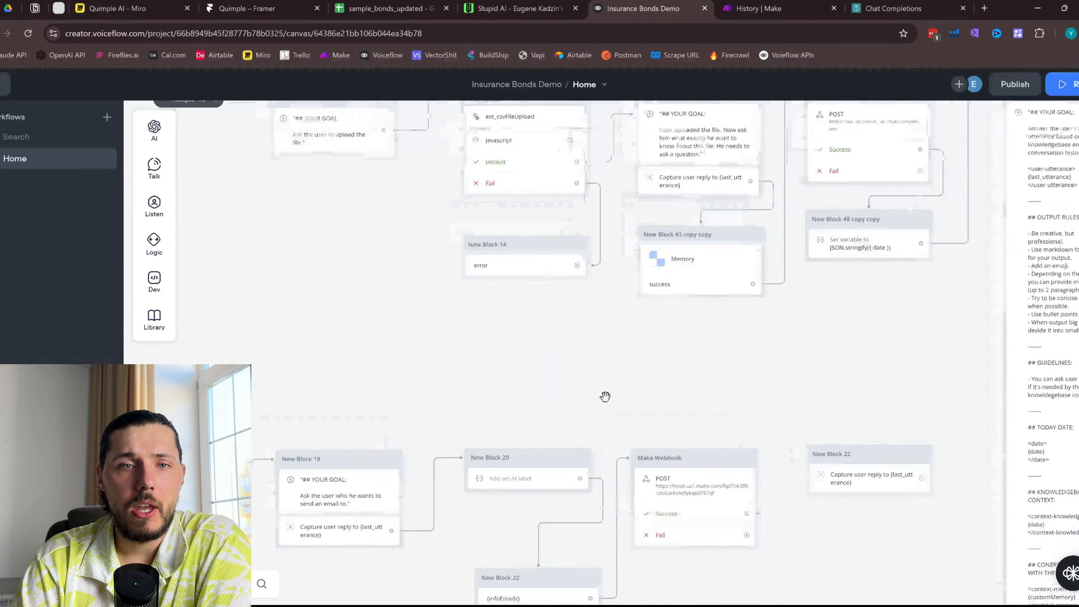
scroll(604, 395, "down", 4)
left_click_drag(642, 189, 623, 340)
scroll(464, 303, "up", 2)
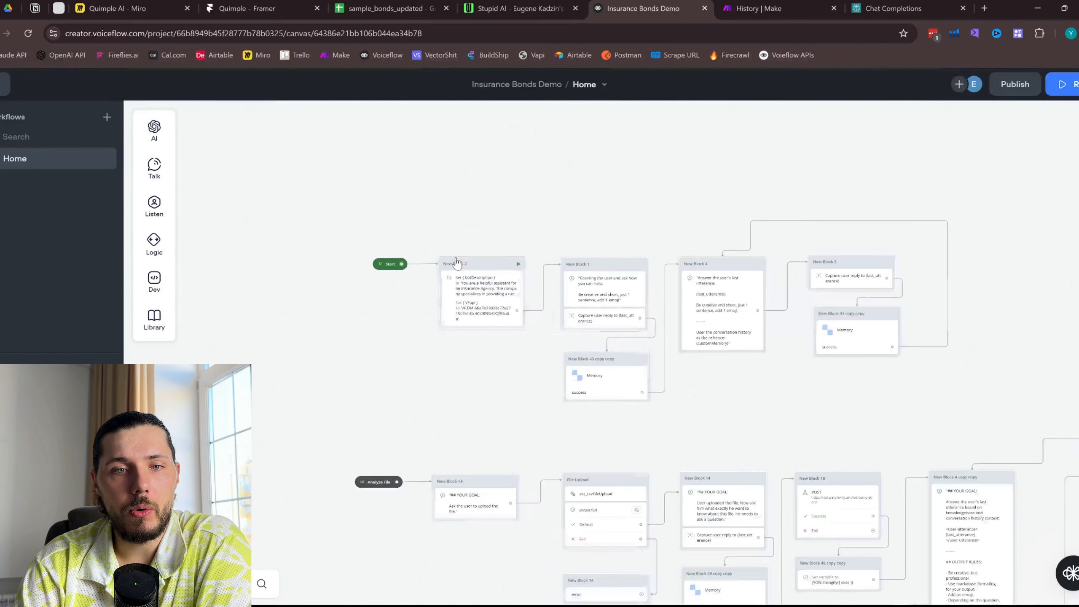
scroll(467, 285, "up", 1)
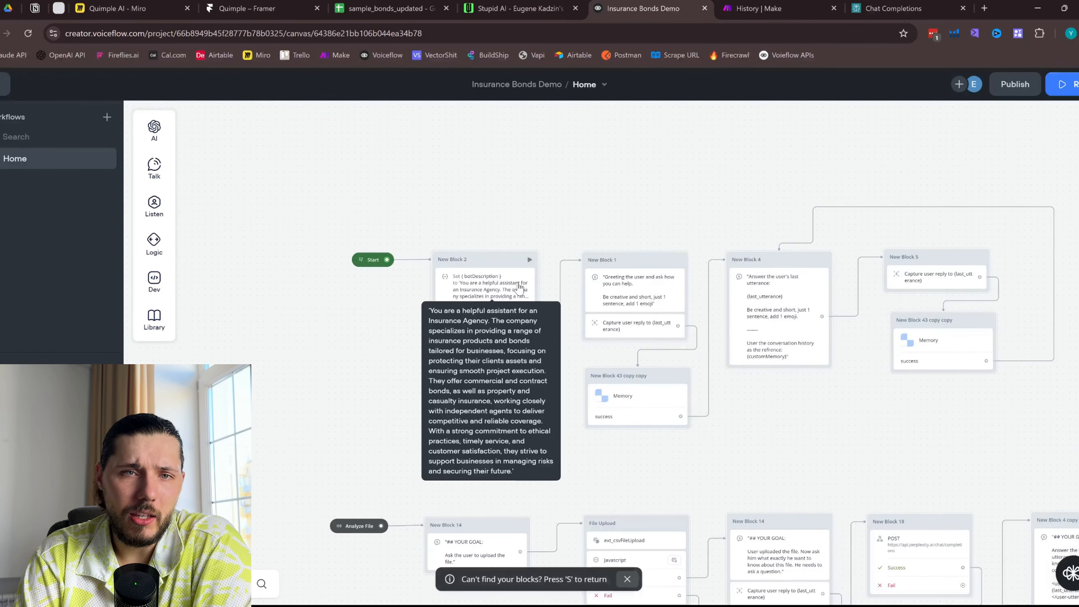
scroll(650, 478, "up", 1)
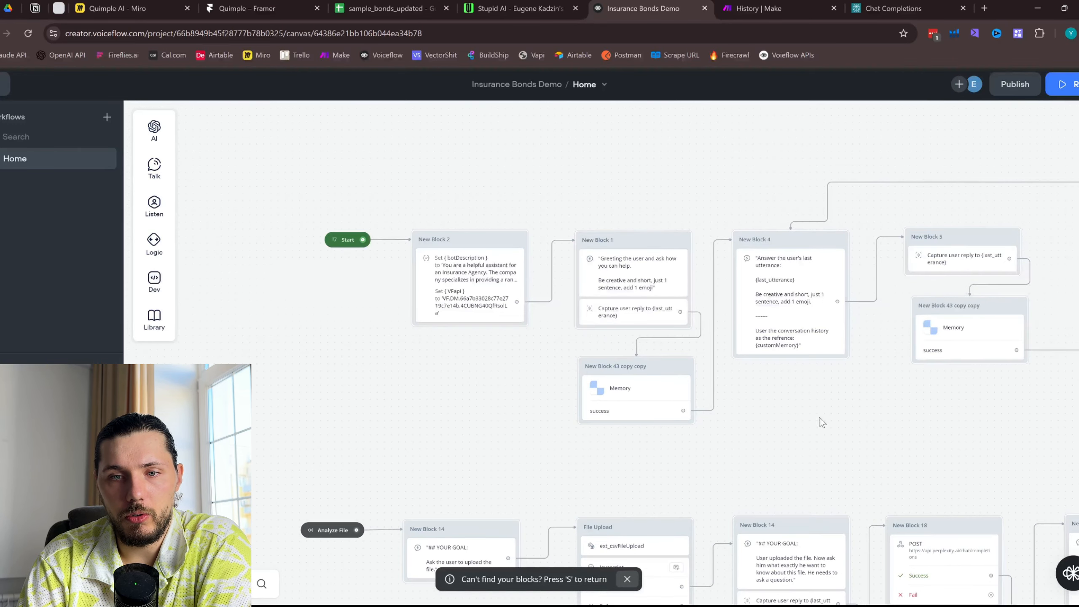
left_click_drag(857, 422, 742, 249)
scroll(750, 375, "down", 3)
scroll(718, 241, "down", 5)
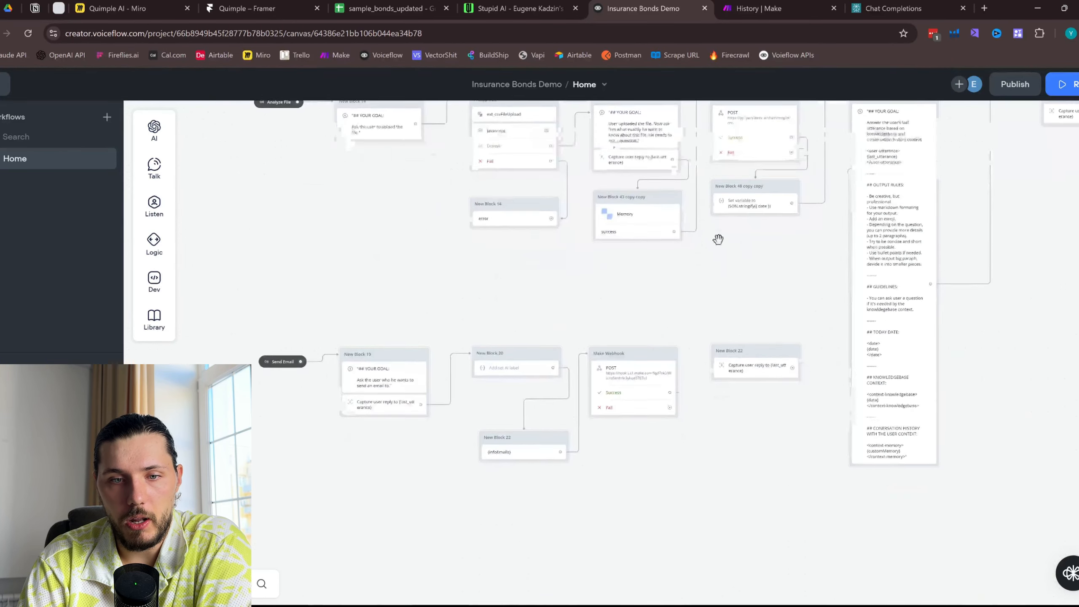
scroll(729, 317, "up", 6)
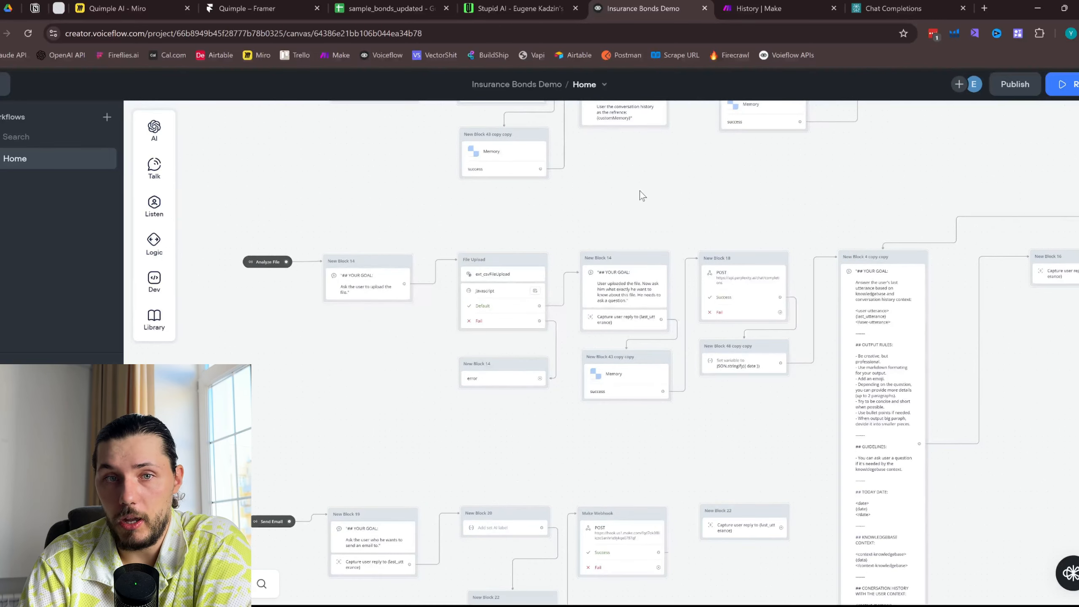
scroll(533, 298, "up", 4)
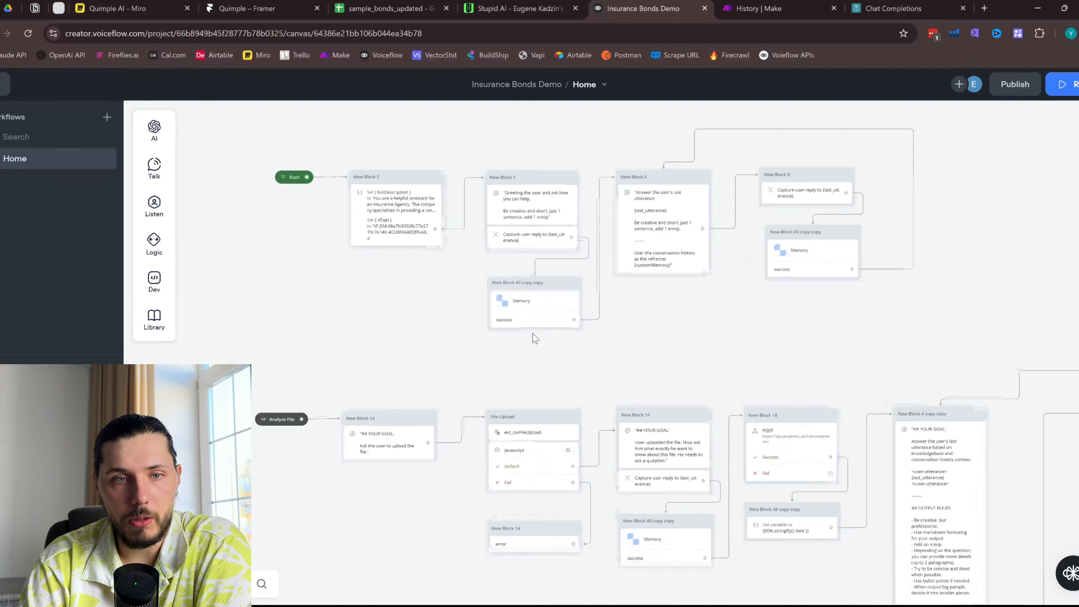
Inspect the full botDescription text set as a variable in New Block 2 after Start
scroll(450, 404, "up", 1)
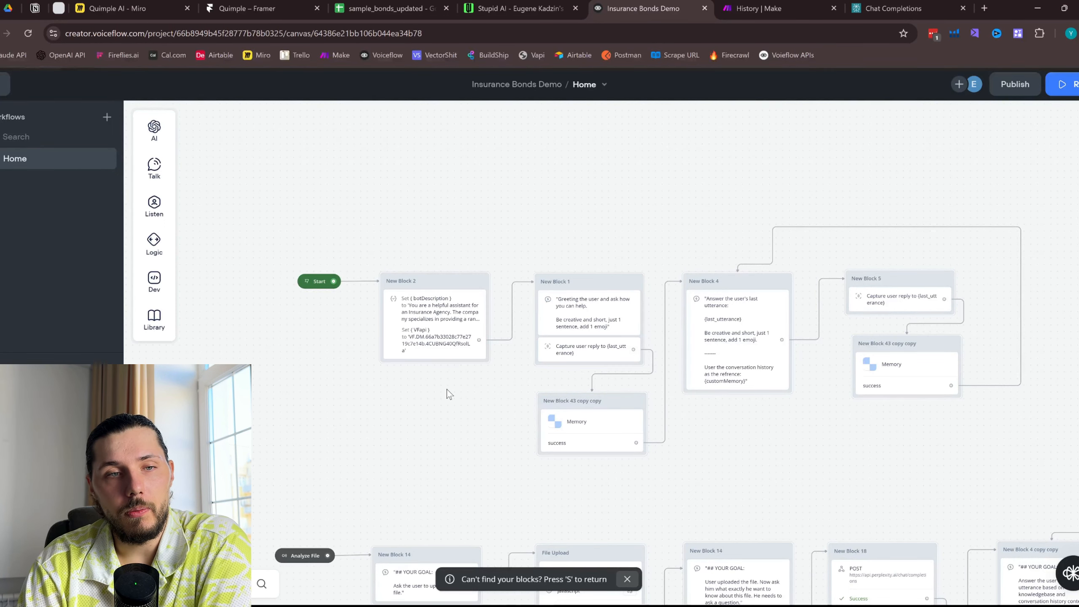
scroll(460, 343, "up", 2)
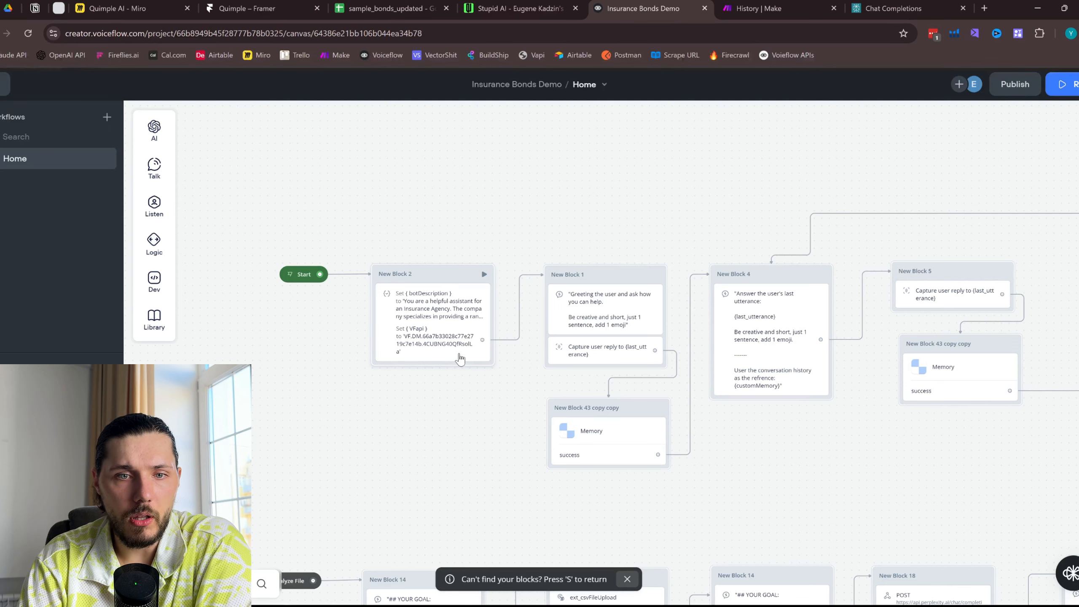
left_click_drag(845, 480, 801, 435)
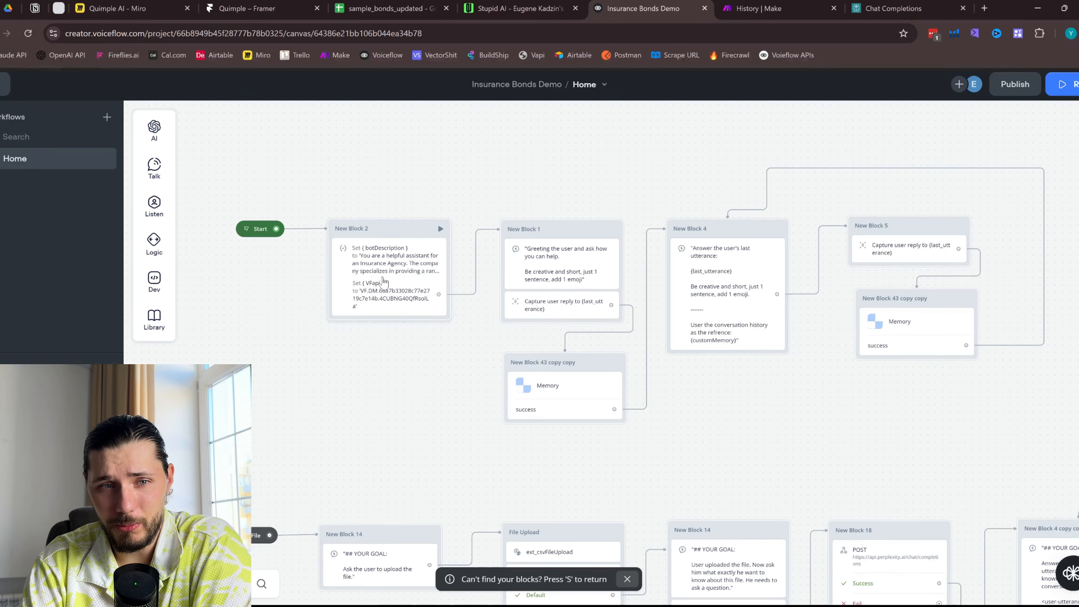
scroll(383, 292, "up", 1)
scroll(243, 236, "up", 2)
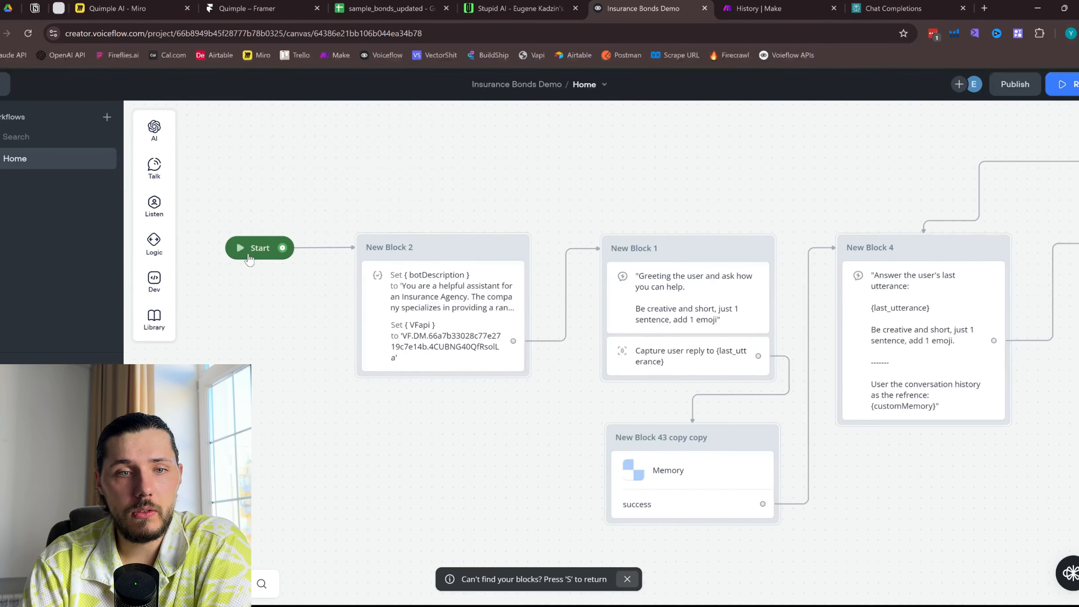
left_click(439, 303)
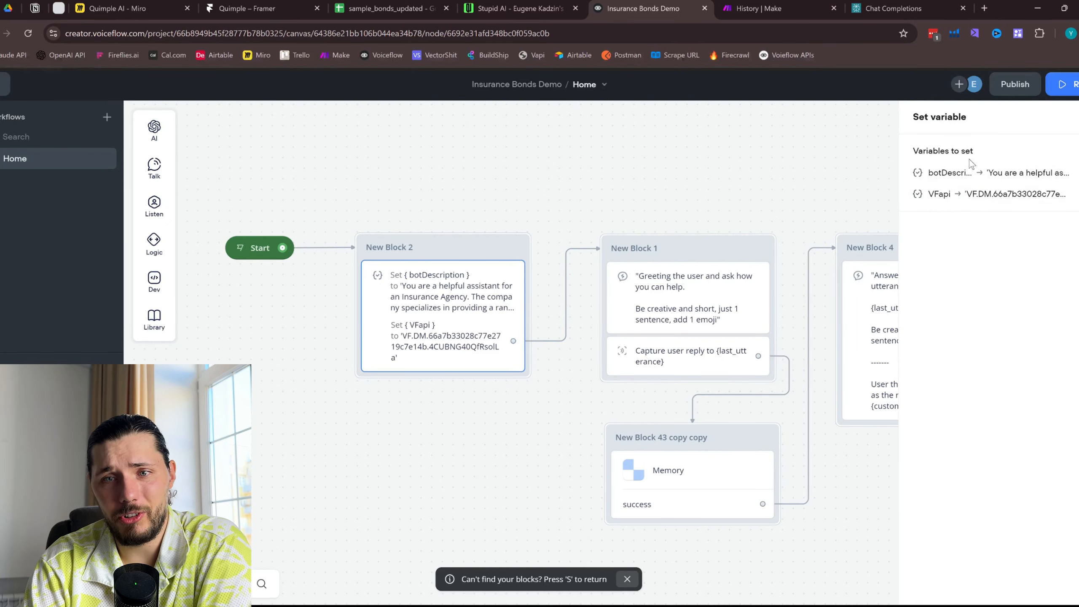
left_click(980, 179)
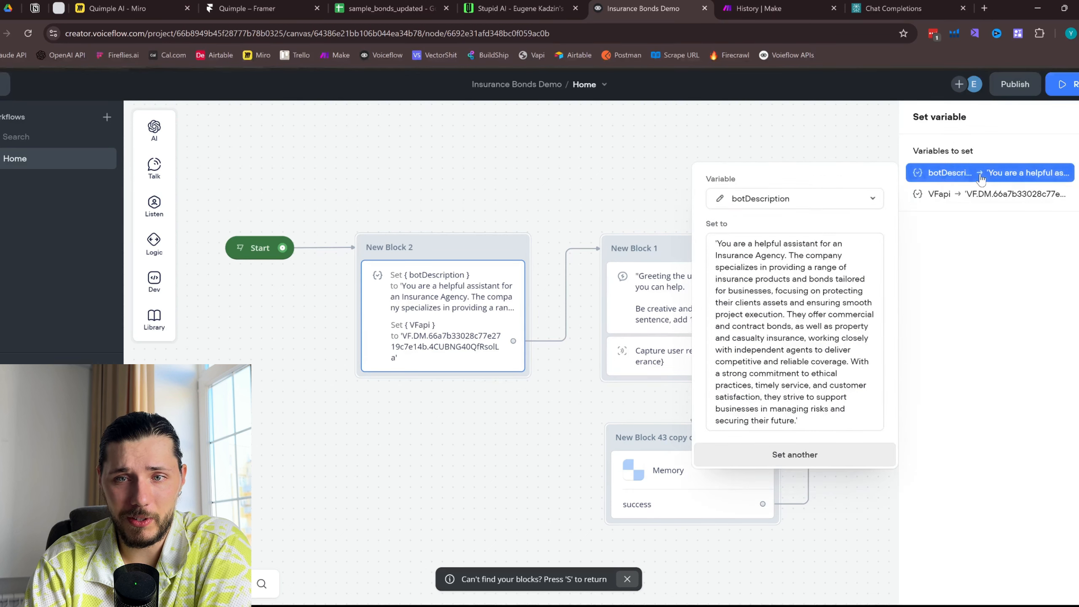
left_click_drag(740, 245, 828, 417)
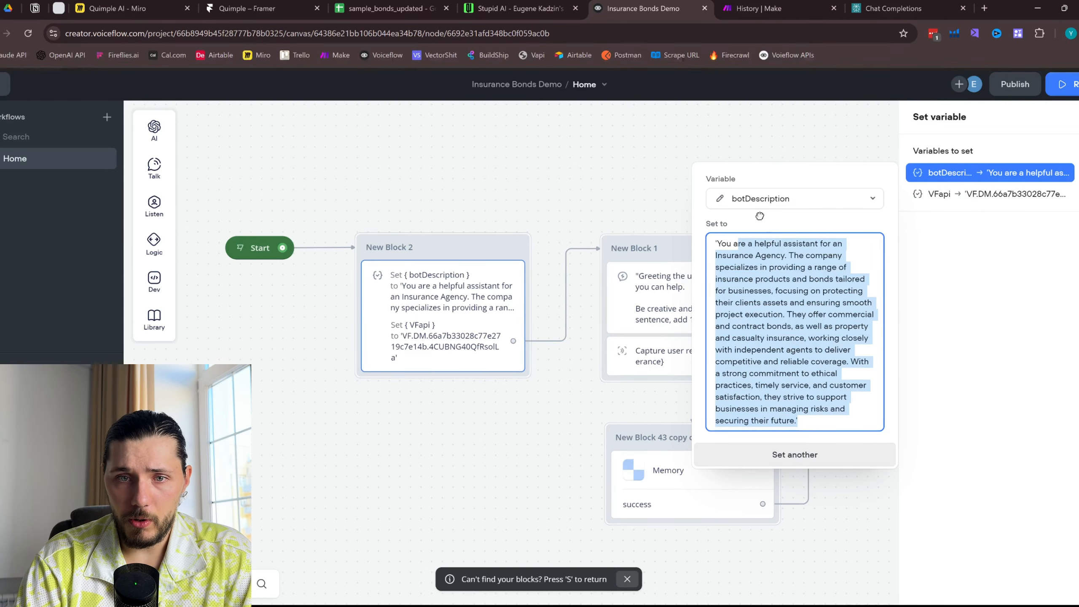
left_click_drag(733, 244, 807, 396)
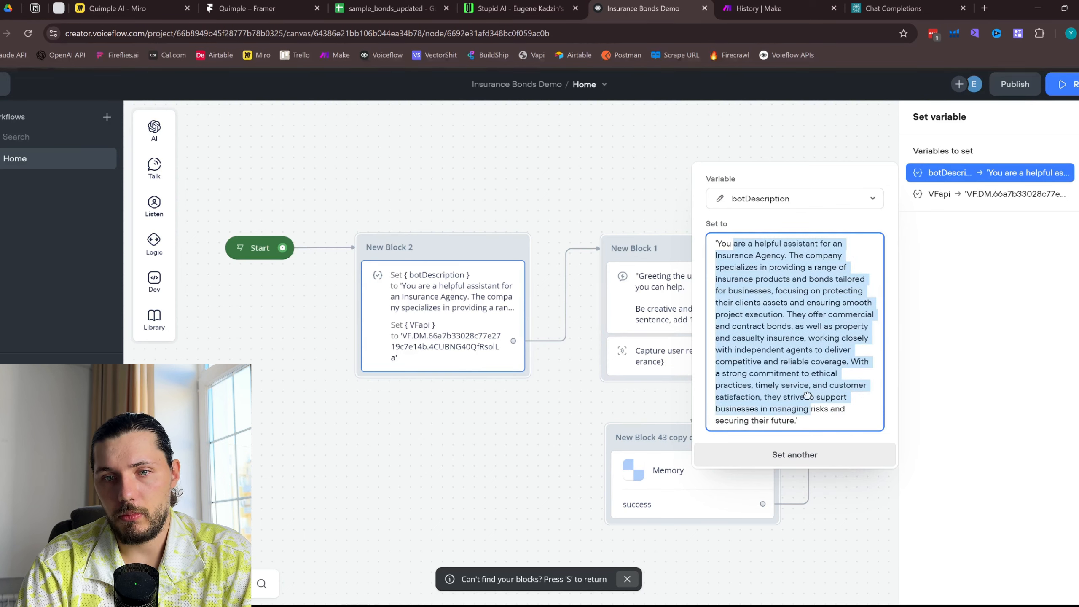
Examine the greeting prompt and model settings of the Response AI step in New Block 1
left_click_drag(593, 159, 394, 142)
left_click(509, 302)
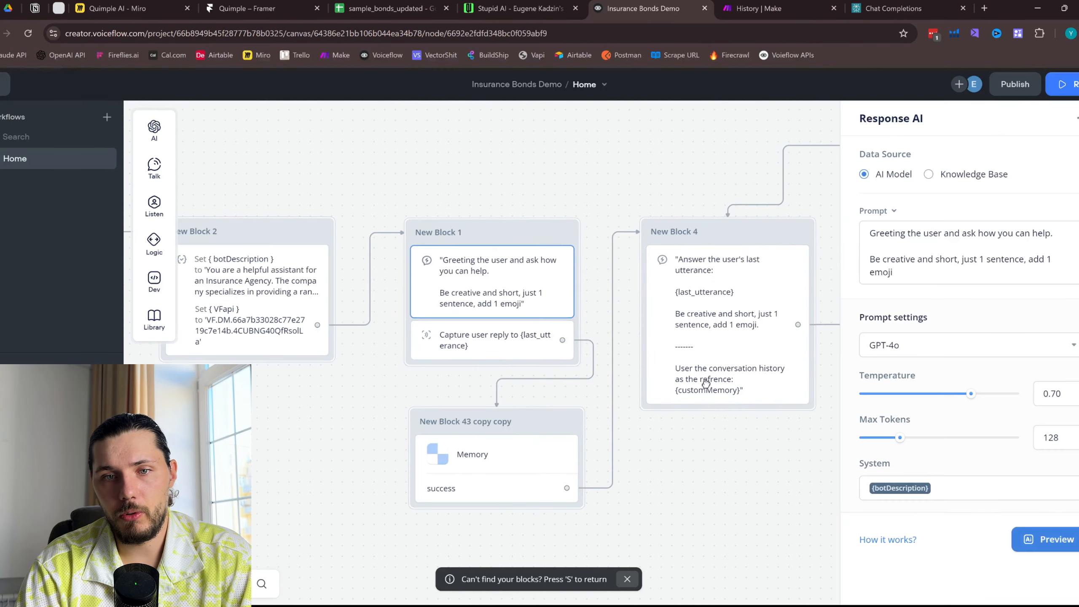
scroll(802, 372, "down", 2)
scroll(802, 372, "down", 1)
left_click_drag(777, 436, 688, 414)
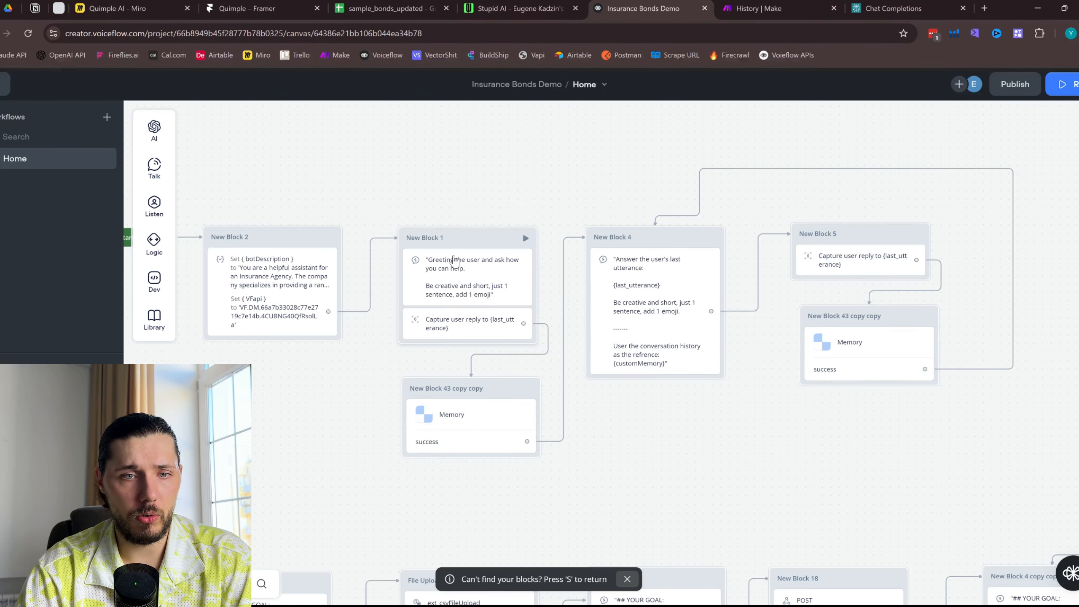
left_click(453, 260)
left_click_drag(936, 260, 876, 233)
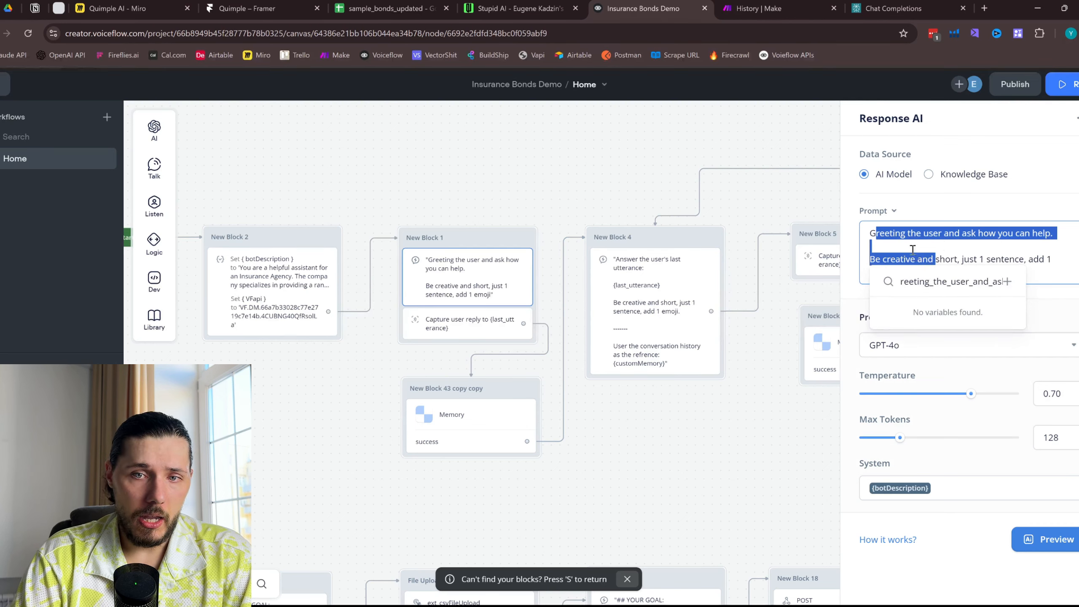
left_click(954, 245)
left_click_drag(996, 259, 870, 246)
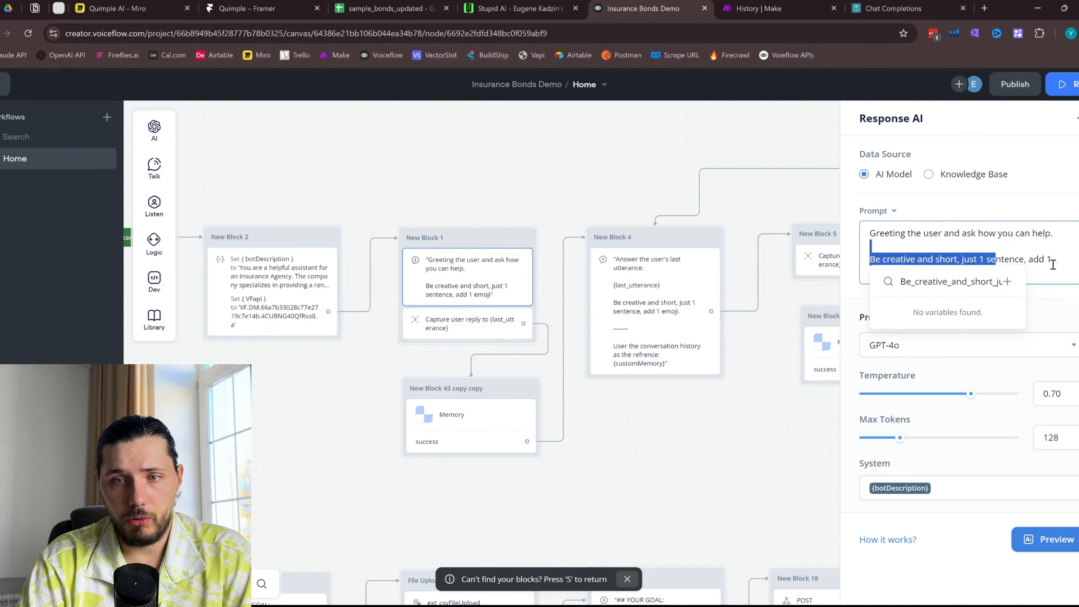
View the variable mapping of the Memory function below New Block 1 and leave the canvas for the workflows list
left_click(471, 437)
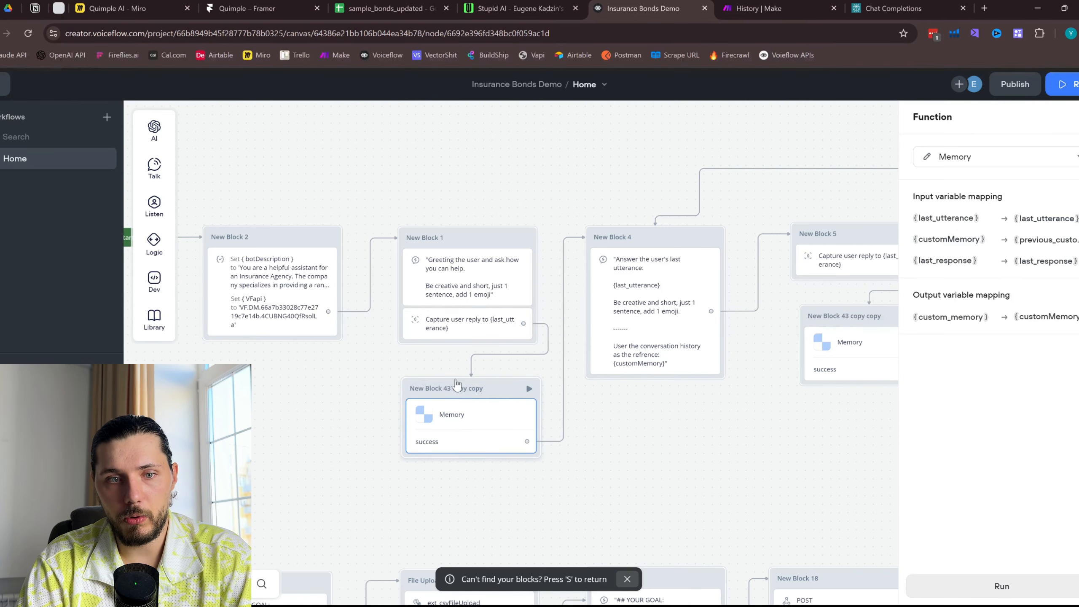
left_click(2, 85)
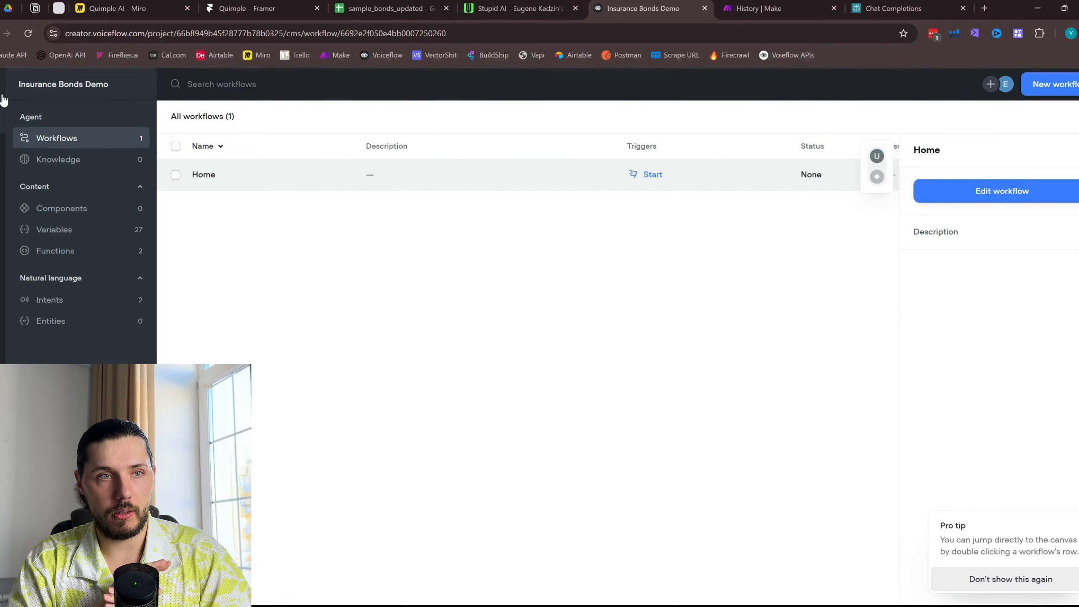
Switch to Notion and browse the list of tutorials and templates on the resource hub page
left_click(35, 8)
scroll(539, 325, "down", 10)
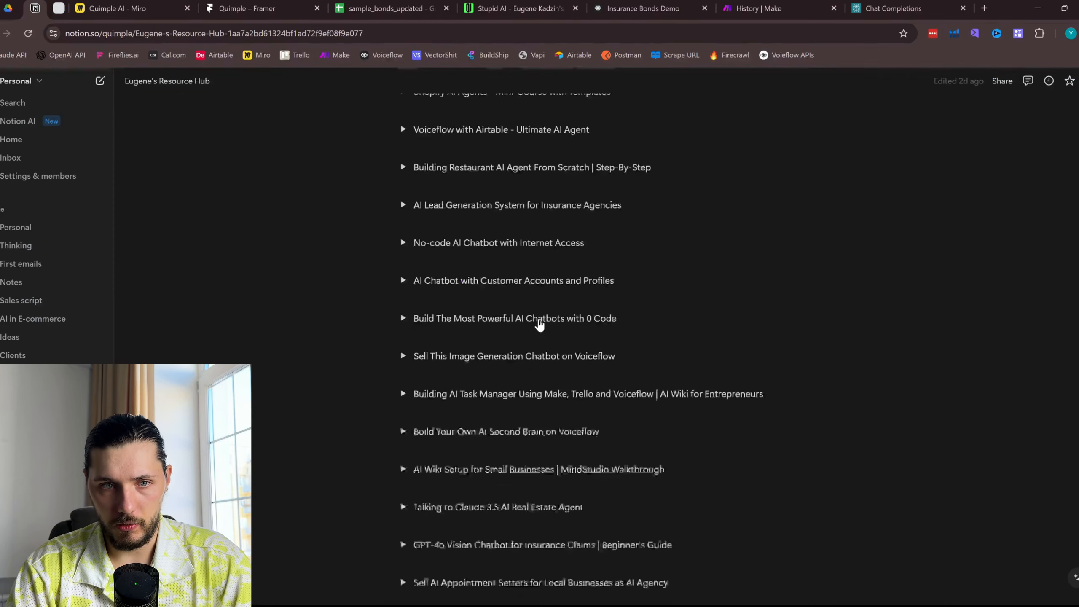
scroll(634, 164, "up", 5)
scroll(633, 164, "up", 5)
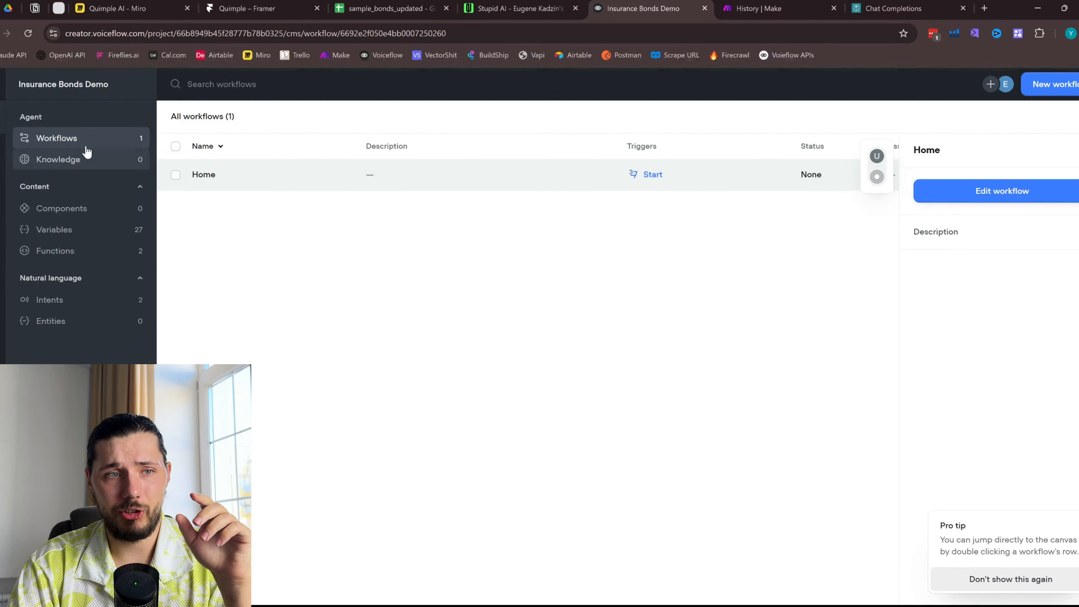
left_click(793, 6)
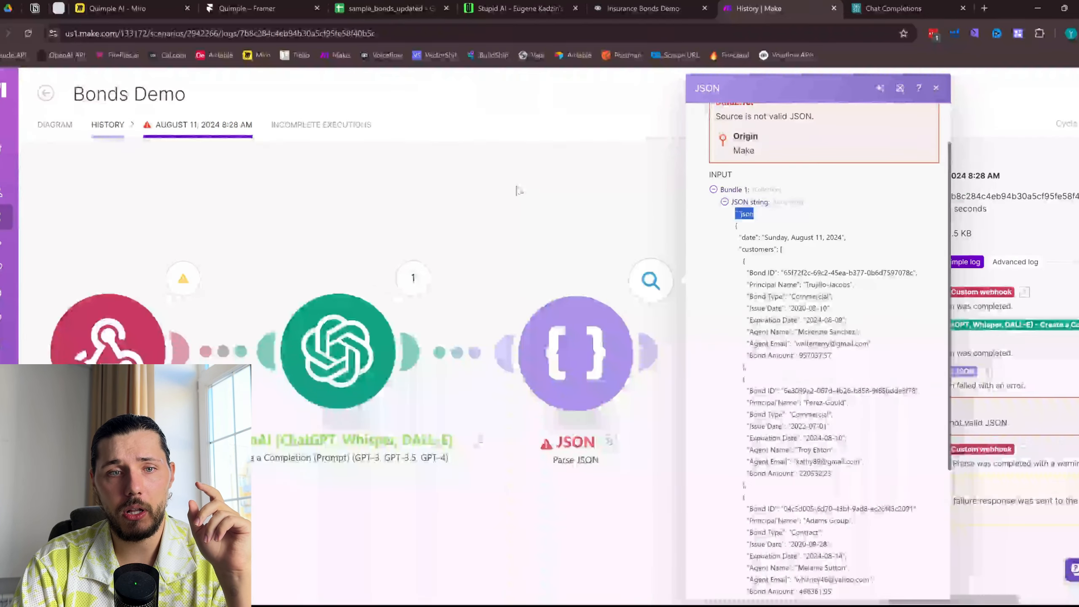
left_click(477, 248)
left_click(654, 3)
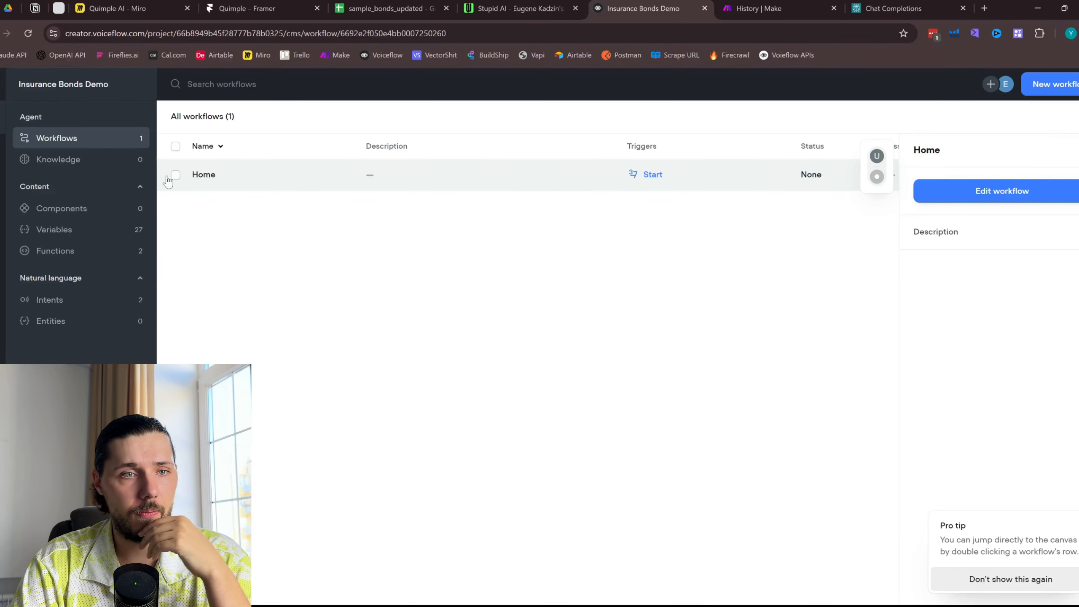
Check the project's functions, including Memory, and reopen the Home workflow canvas
left_click(73, 251)
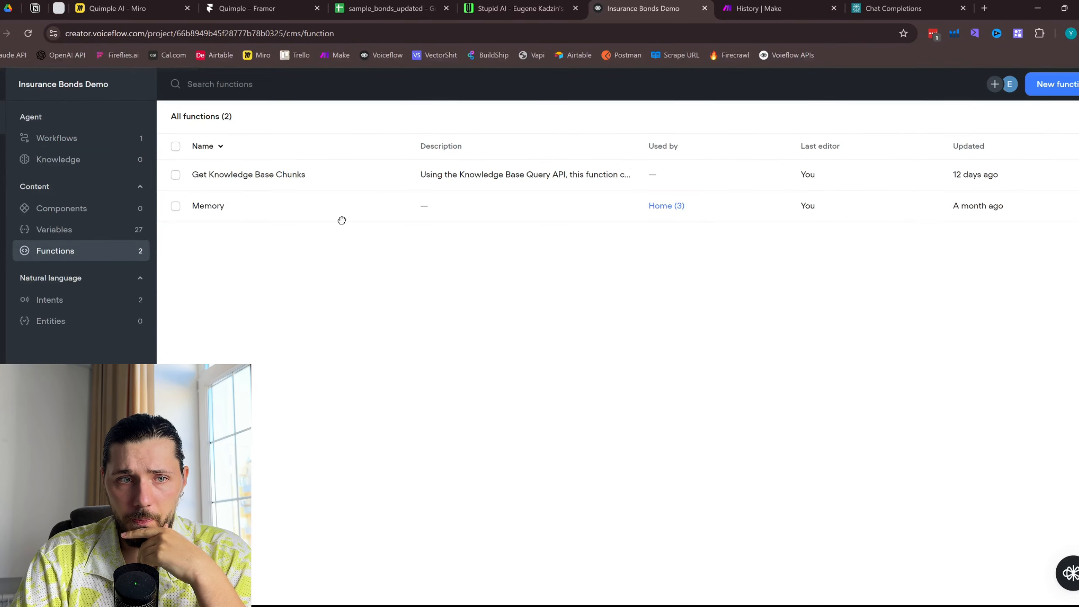
left_click(311, 207)
left_click(63, 148)
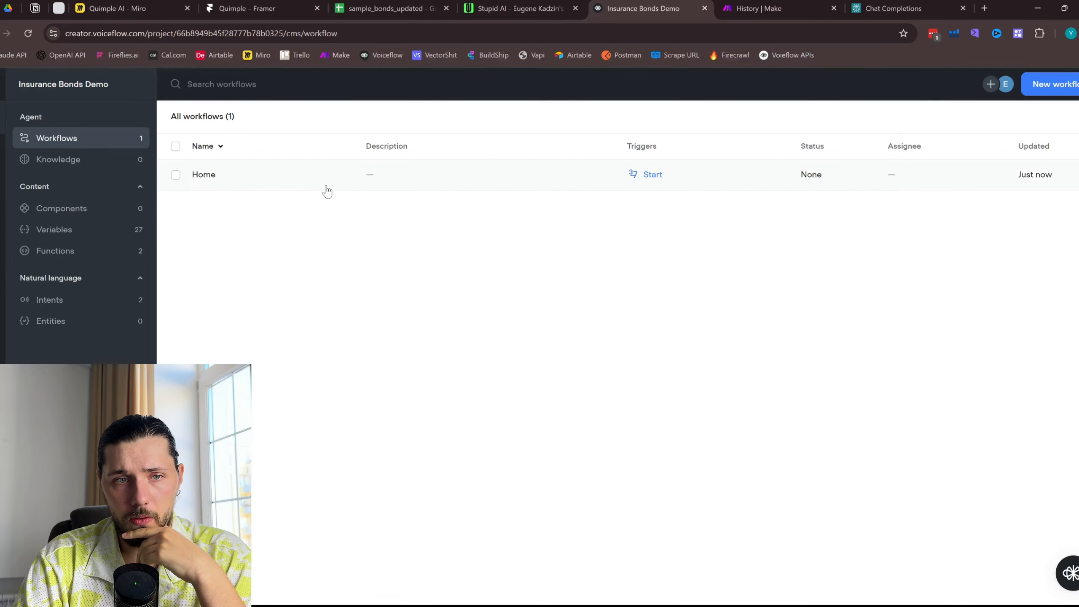
double_click(327, 190)
left_click_drag(364, 199, 442, 246)
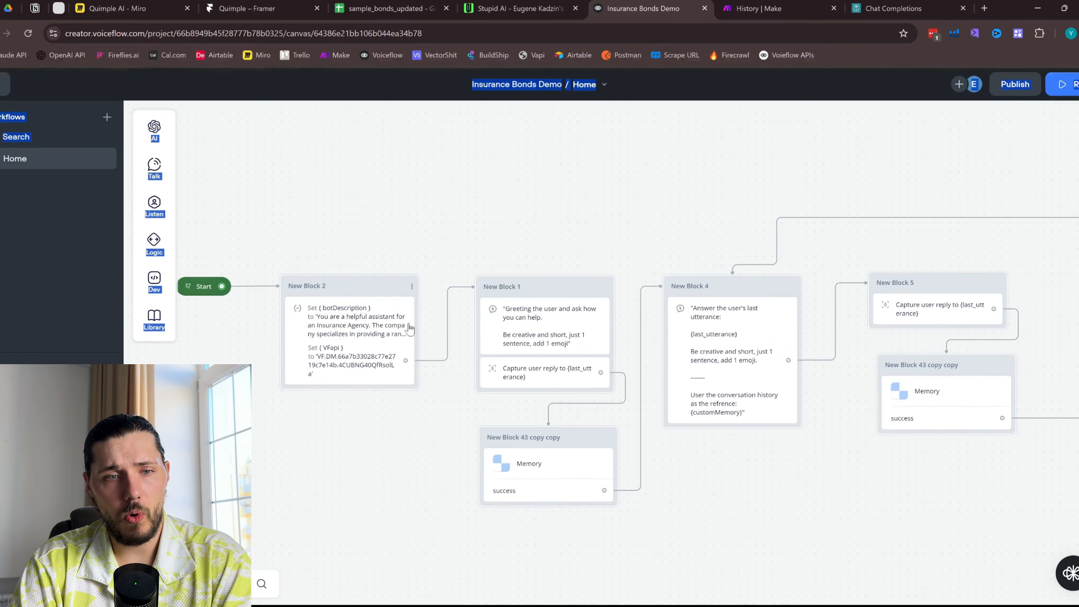
Review the botDescription and VFapi variables set in New Block 2 on the reopened canvas
left_click(374, 337)
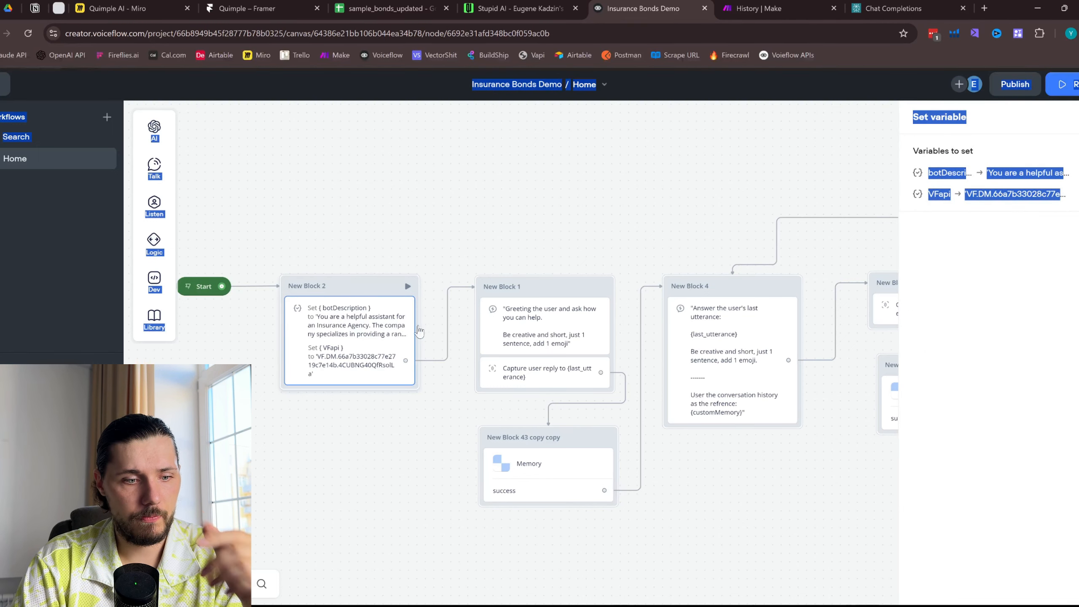
left_click(437, 332)
left_click(338, 323)
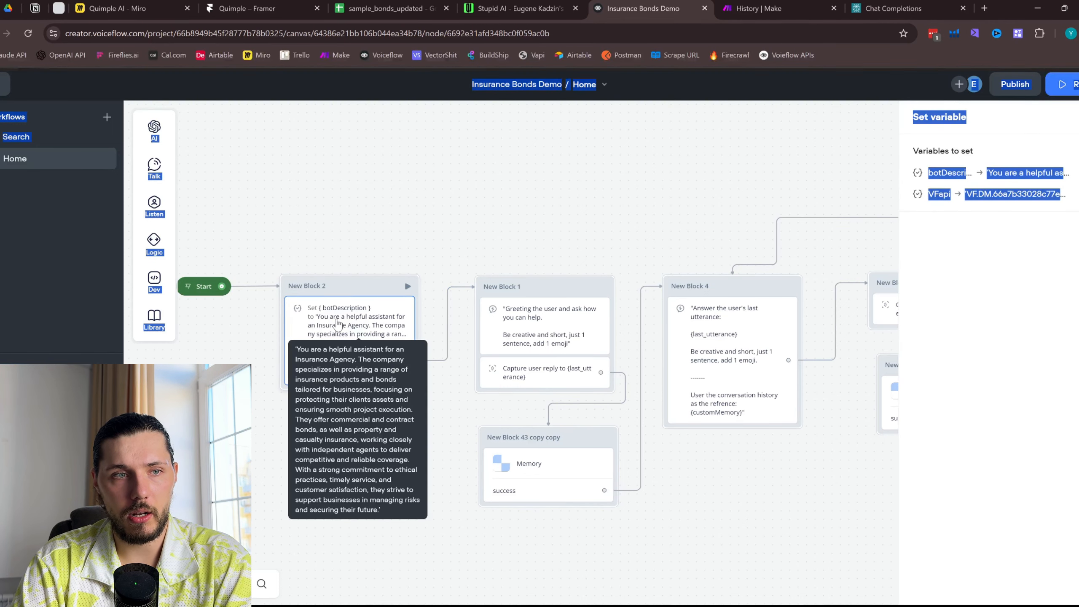
Review New Block 1's Response AI settings, including the system field that uses the botDescription variable
left_click(558, 338)
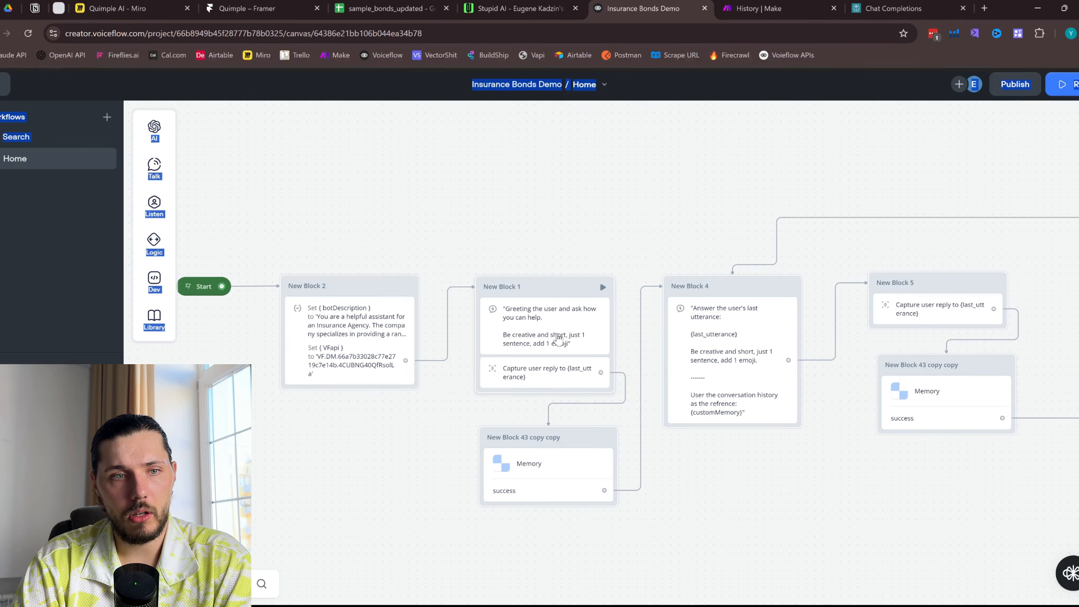
scroll(728, 191, "up", 1)
left_click_drag(727, 191, 634, 82)
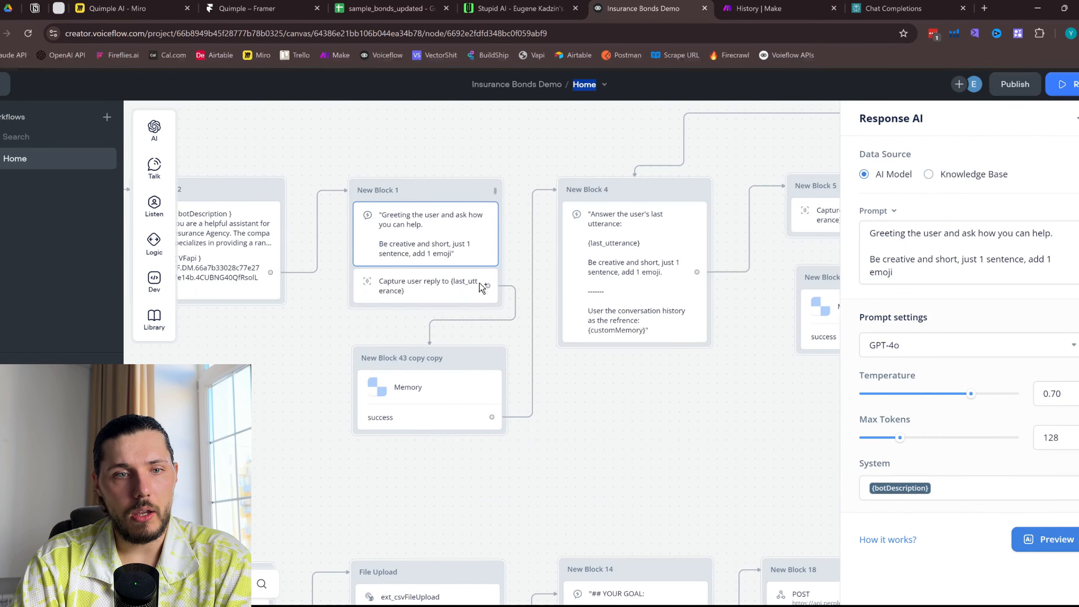
Inspect the input and output variable mapping of the Memory function connected to New Block 1
left_click(437, 378)
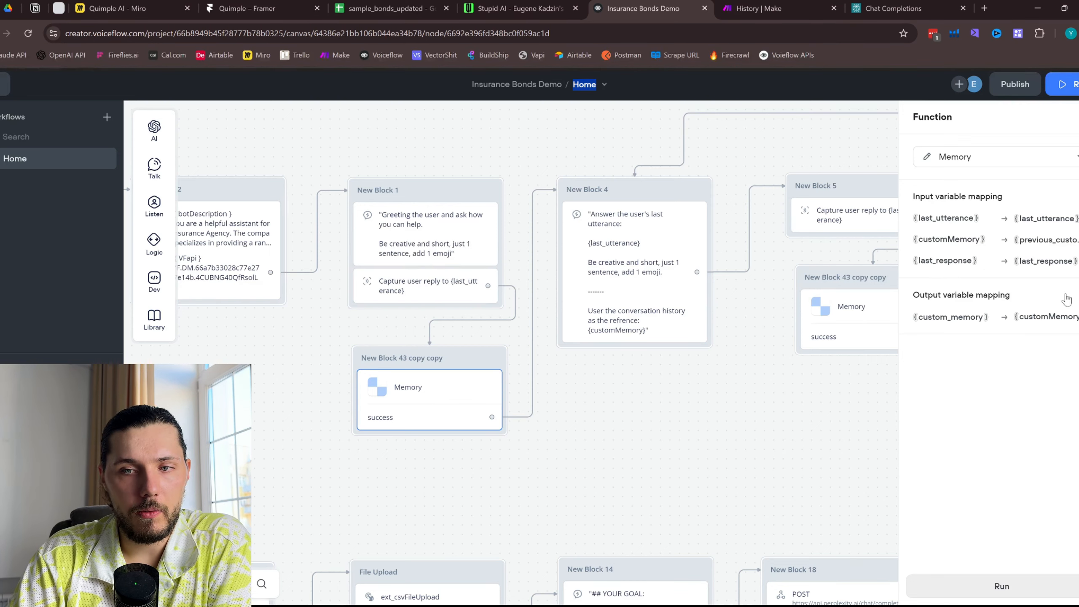
left_click_drag(657, 432, 591, 455)
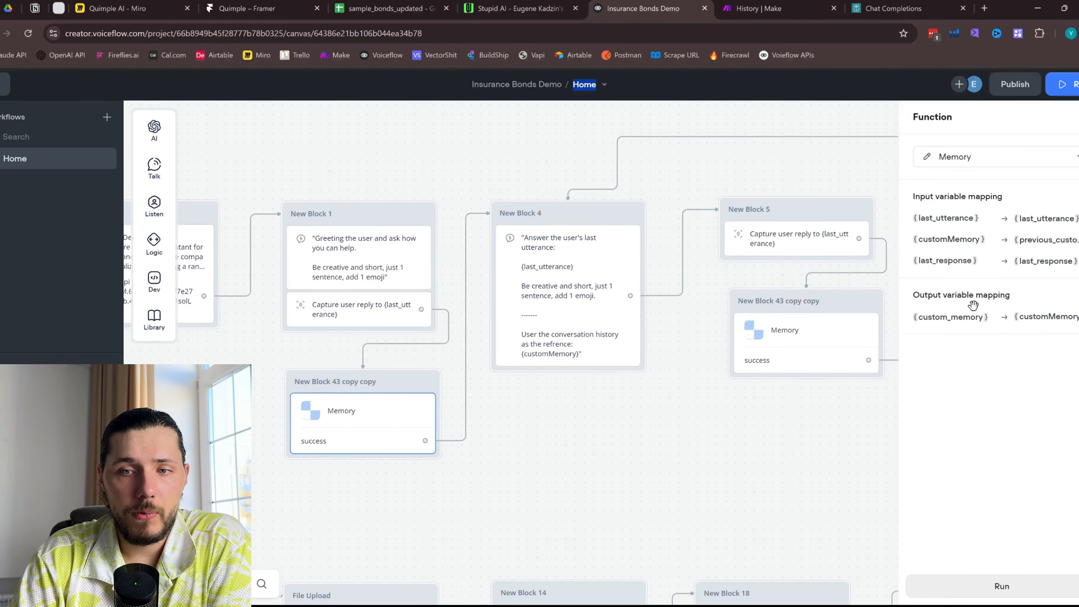
key("Escape")
Review the Response AI prompt of New Block 4, including its use of the last_utterance and customMemory variables
left_click(573, 270)
left_click_drag(945, 237, 983, 239)
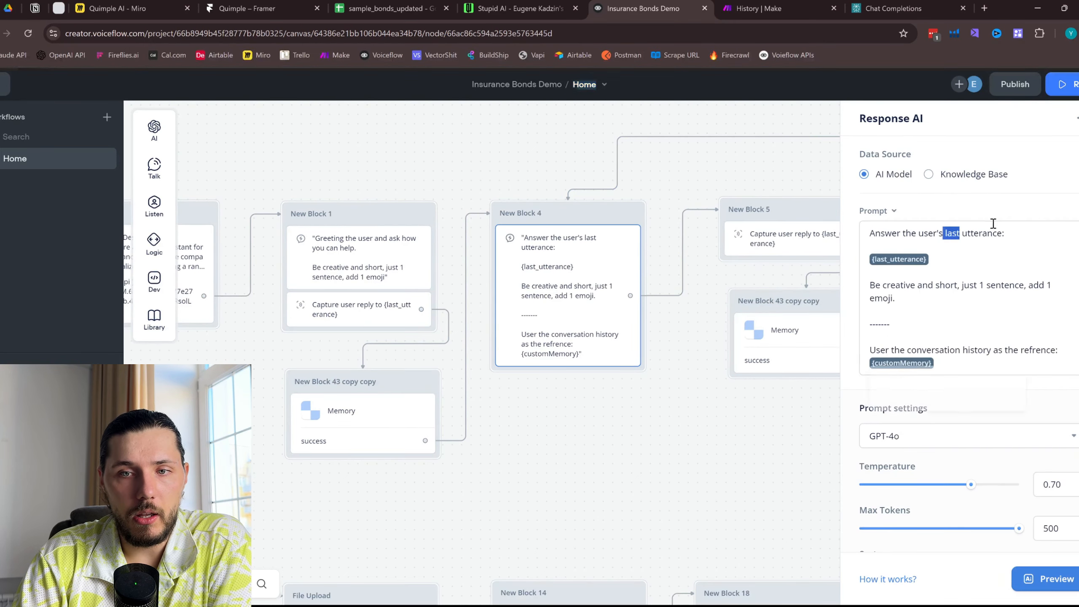
left_click(885, 235)
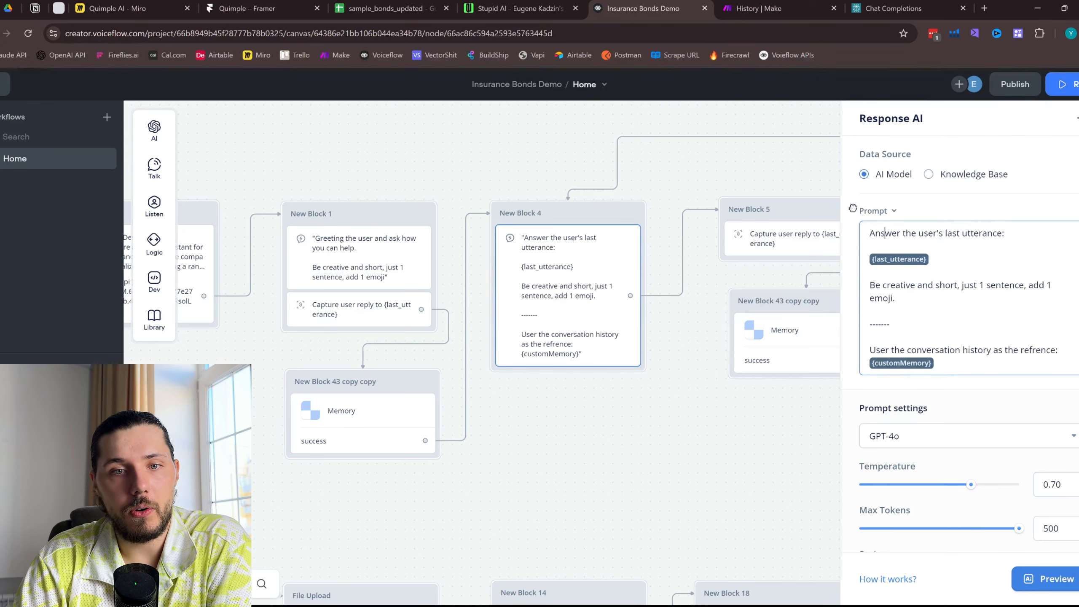
Locate the Analyze File trigger on the canvas and review the project's Analyze File and Send Email intents
scroll(554, 404, "down", 3)
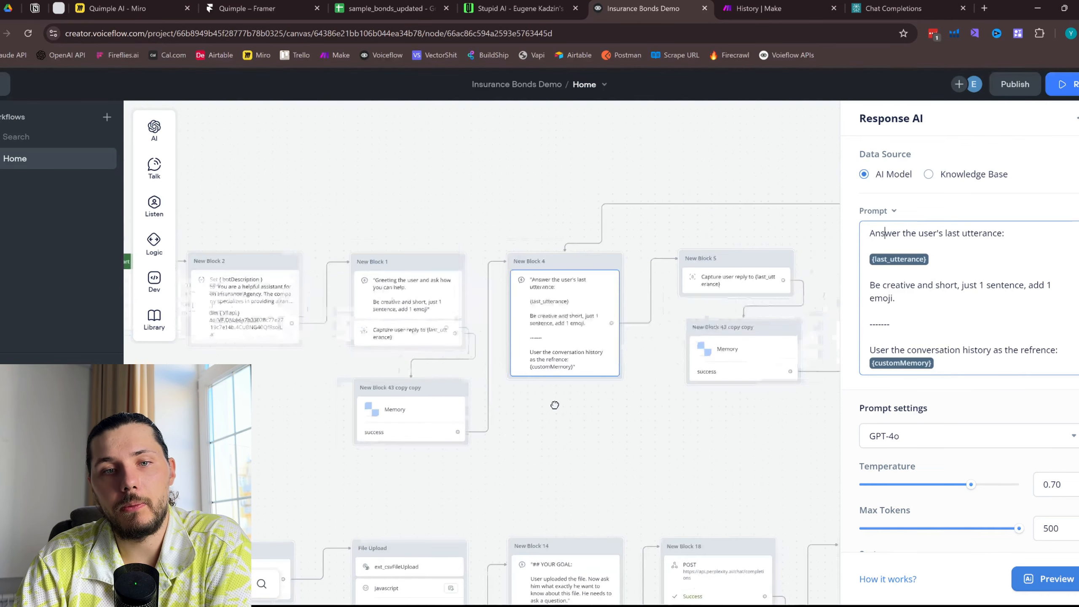
left_click_drag(492, 458, 590, 384)
left_click_drag(349, 400, 530, 291)
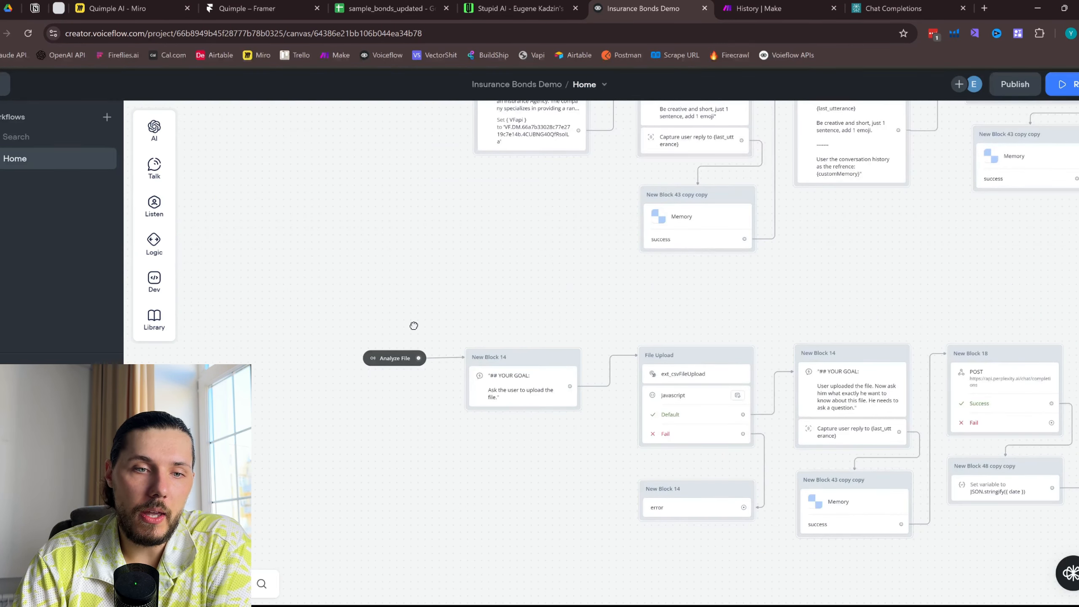
scroll(385, 370, "up", 2)
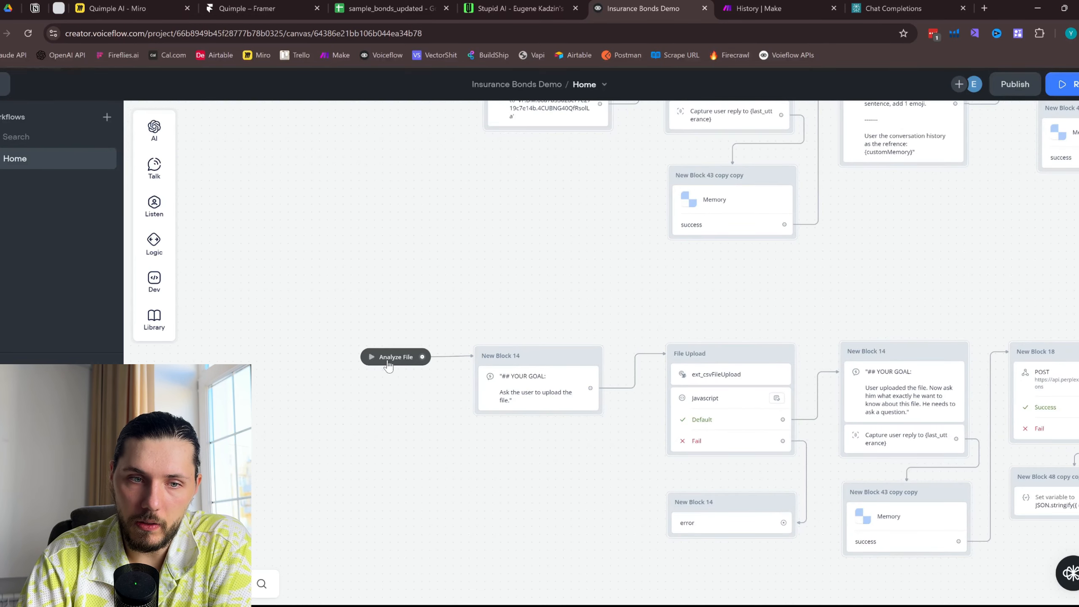
scroll(500, 304, "down", 2)
left_click(7, 105)
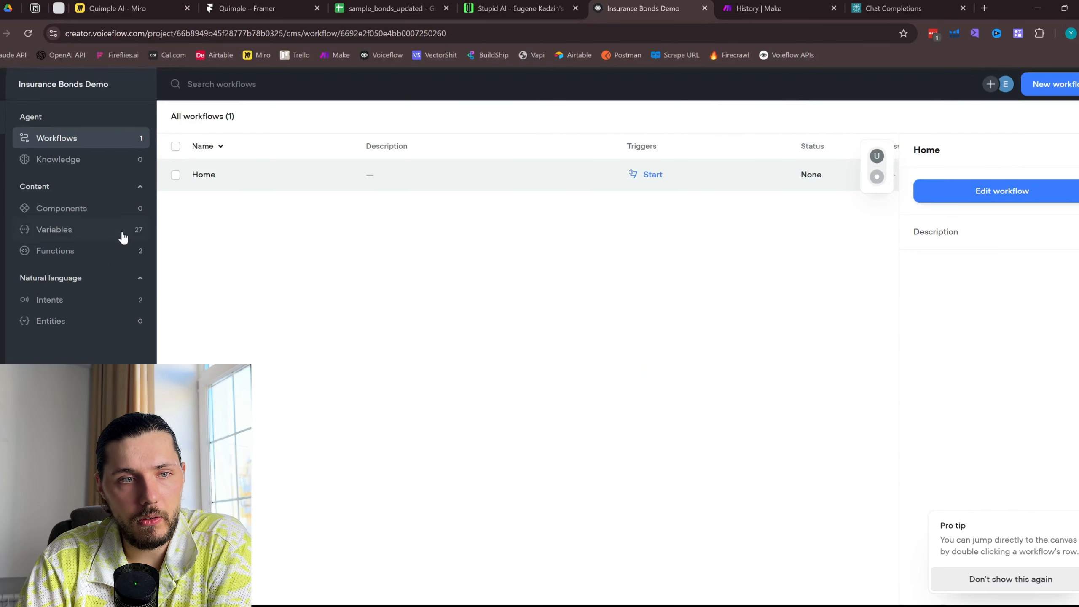
left_click(83, 303)
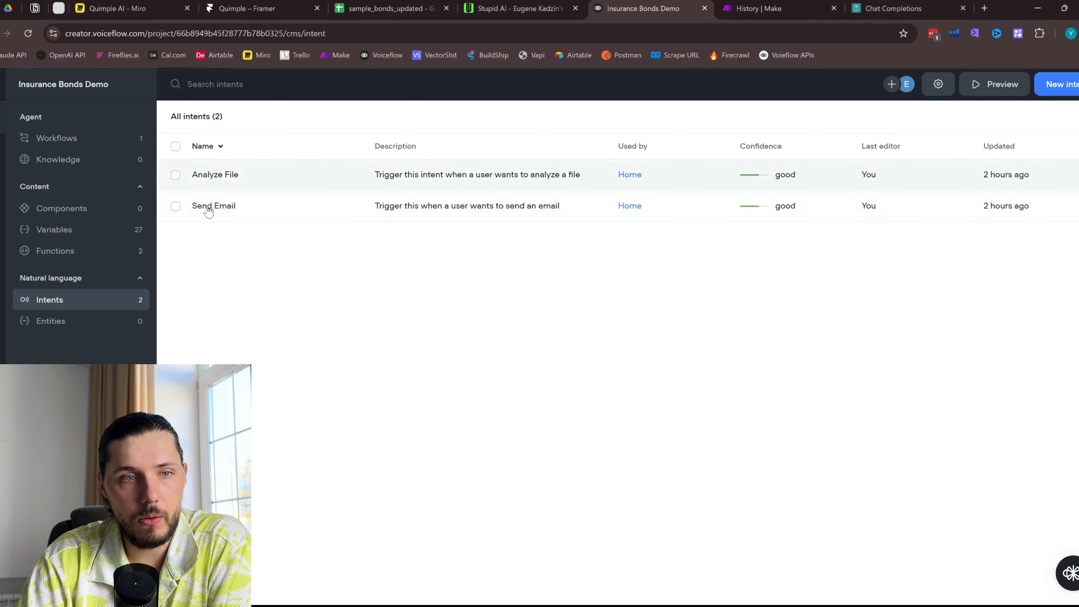
left_click(230, 181)
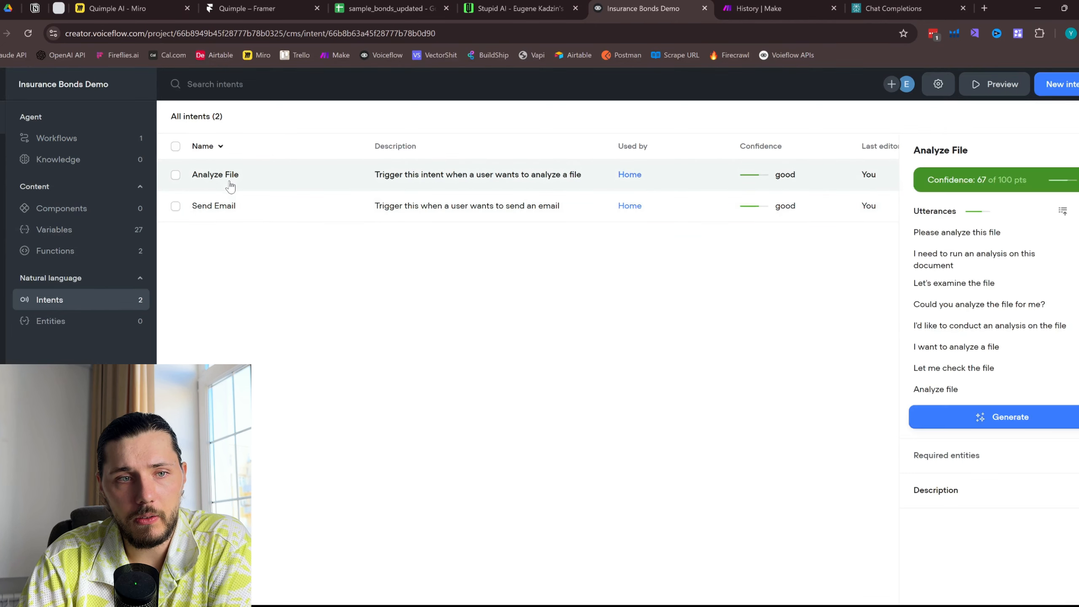
left_click(201, 235)
left_click(223, 213)
Inspect the intent classification settings and the AI models available for them, leaving everything as it is
left_click(939, 84)
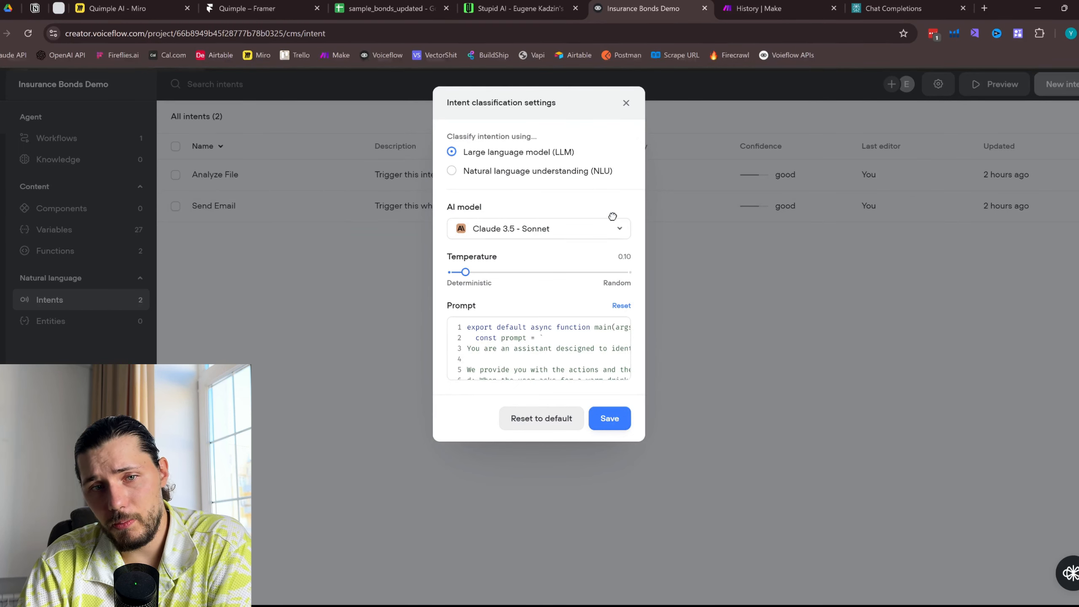
left_click(494, 233)
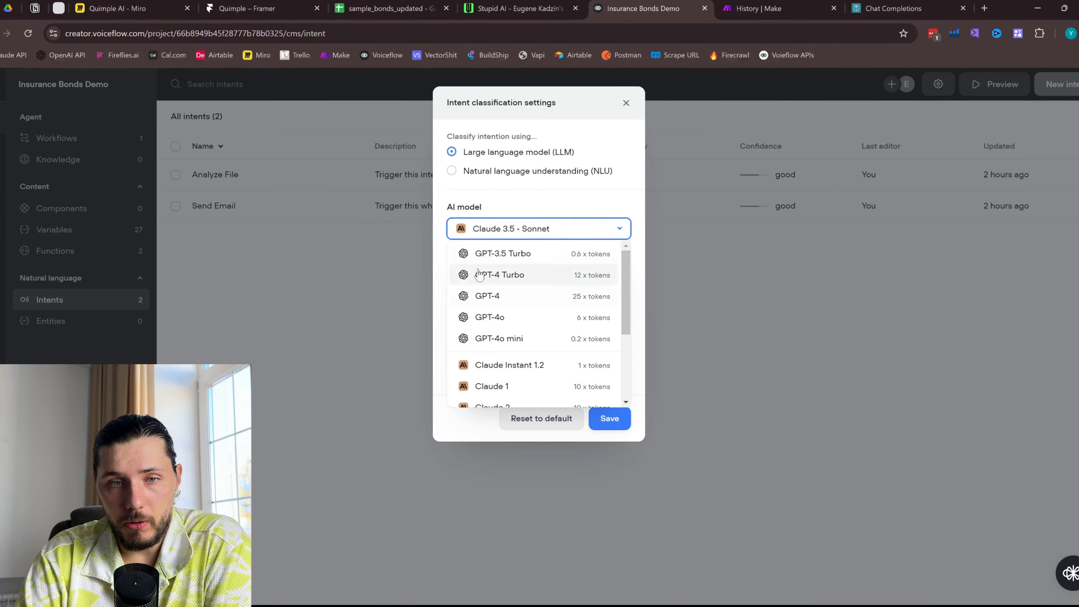
left_click(627, 103)
Reopen the Home workflow and review the Response AI prompt of New Block 14, connected to the Analyze File trigger
left_click(44, 137)
double_click(296, 192)
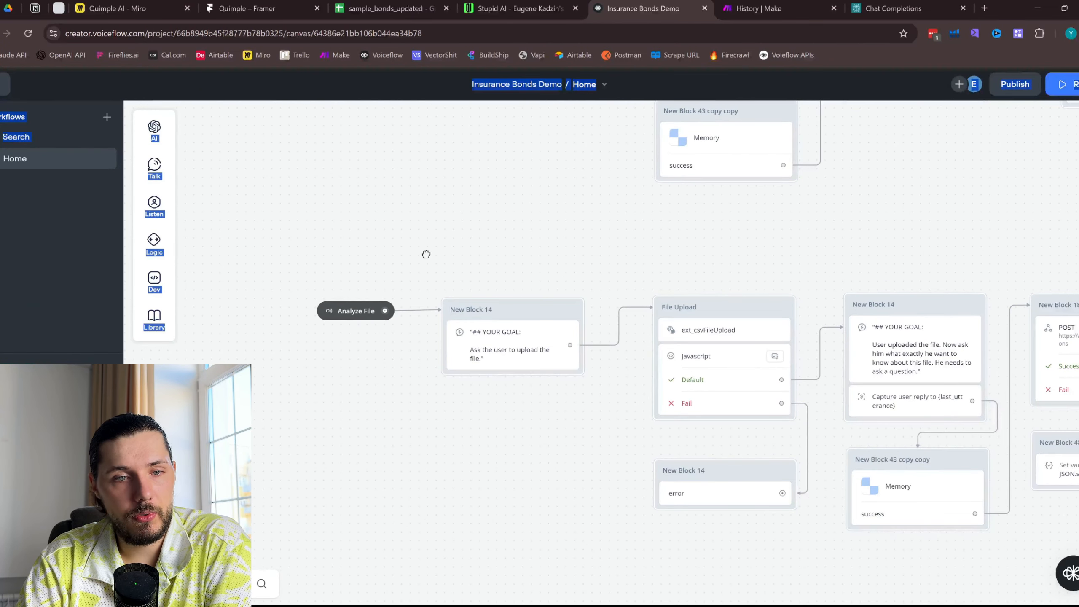
scroll(427, 253, "right", 3)
left_click(394, 372)
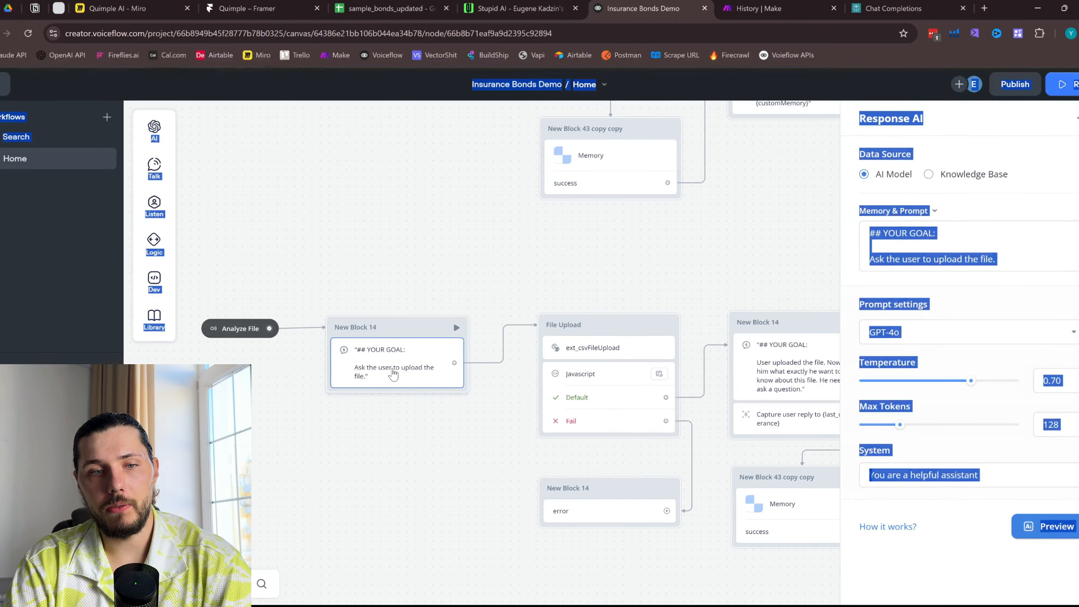
double_click(886, 235)
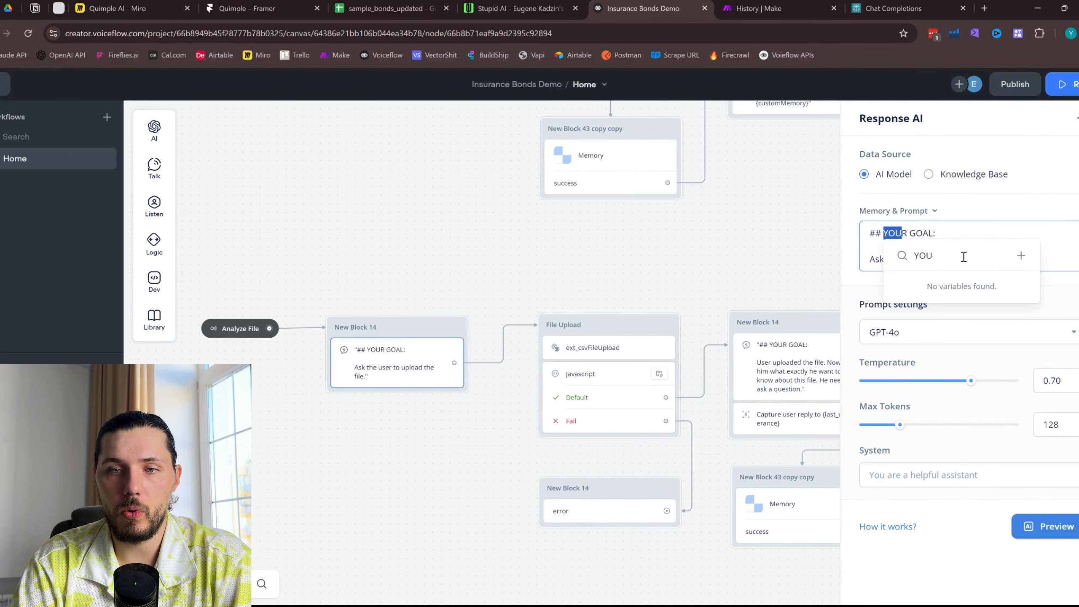
left_click(1012, 231)
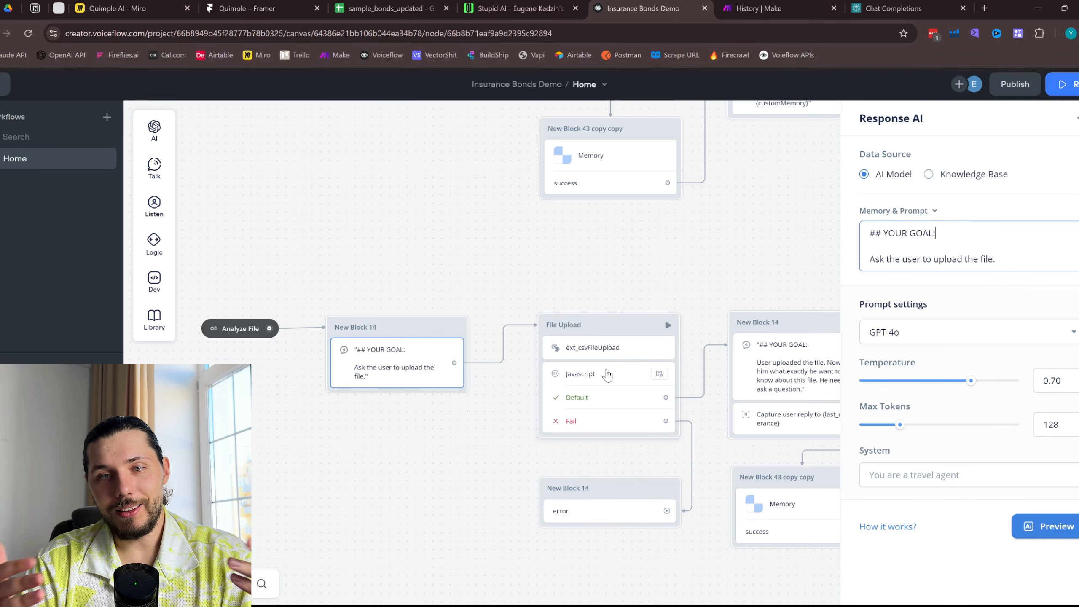
Add an example Text block reading "Hie upload the file please" above the Analyze File flow and delete it
mouse_move(163, 169)
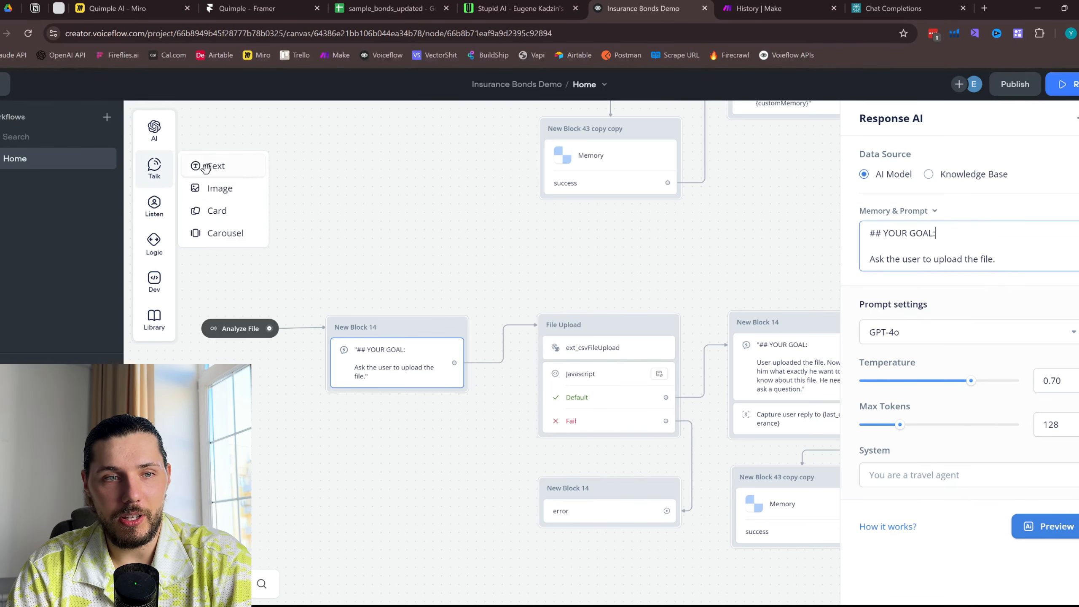
left_click_drag(205, 168, 330, 212)
left_click(956, 186)
type("Hie ")
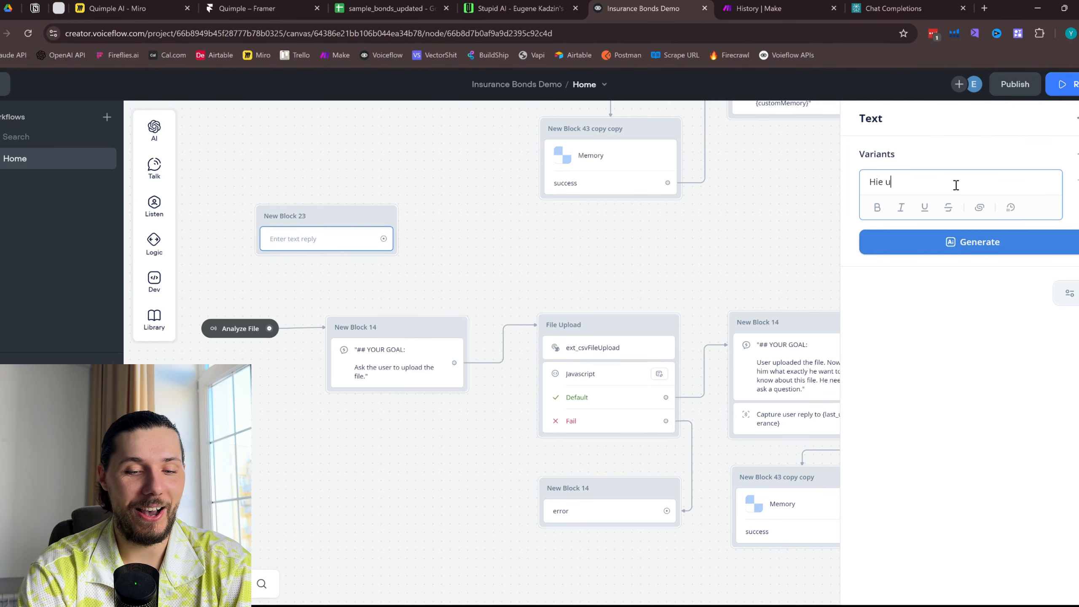
type("upload the file please")
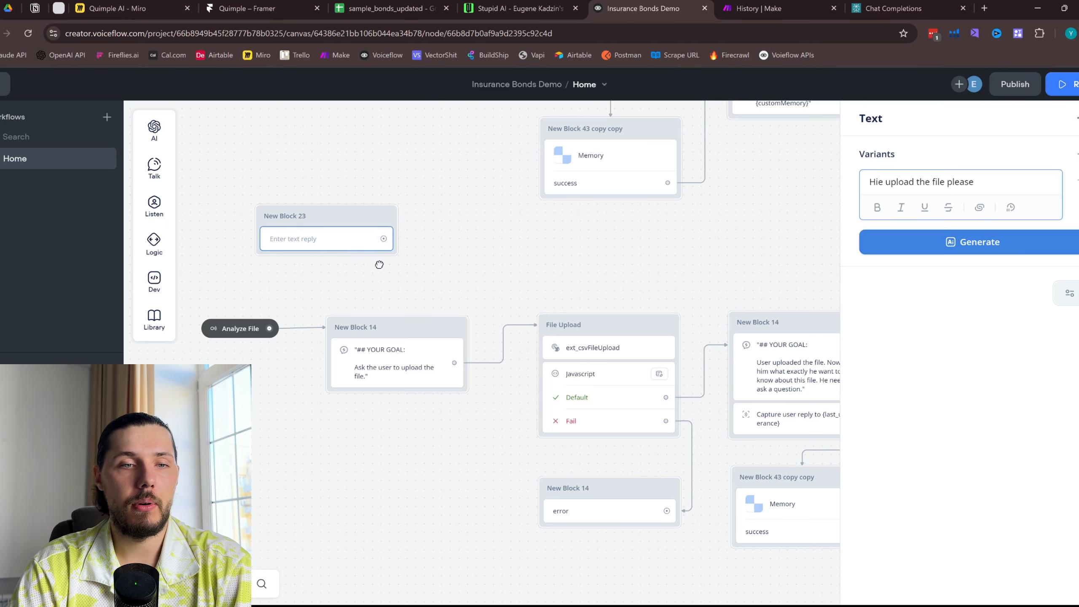
left_click(379, 264)
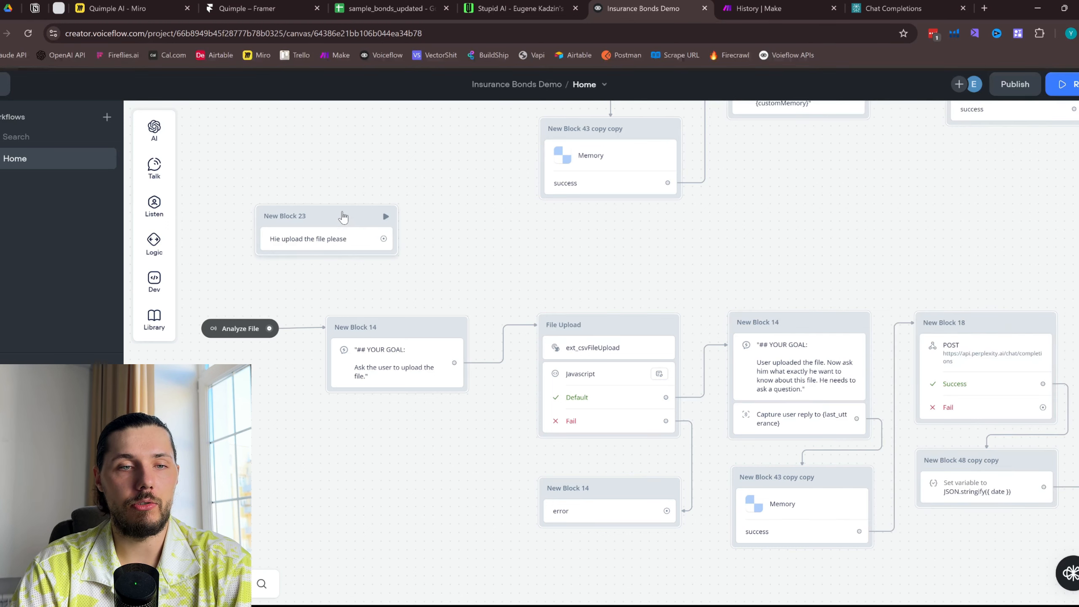
right_click(344, 217)
left_click(370, 421)
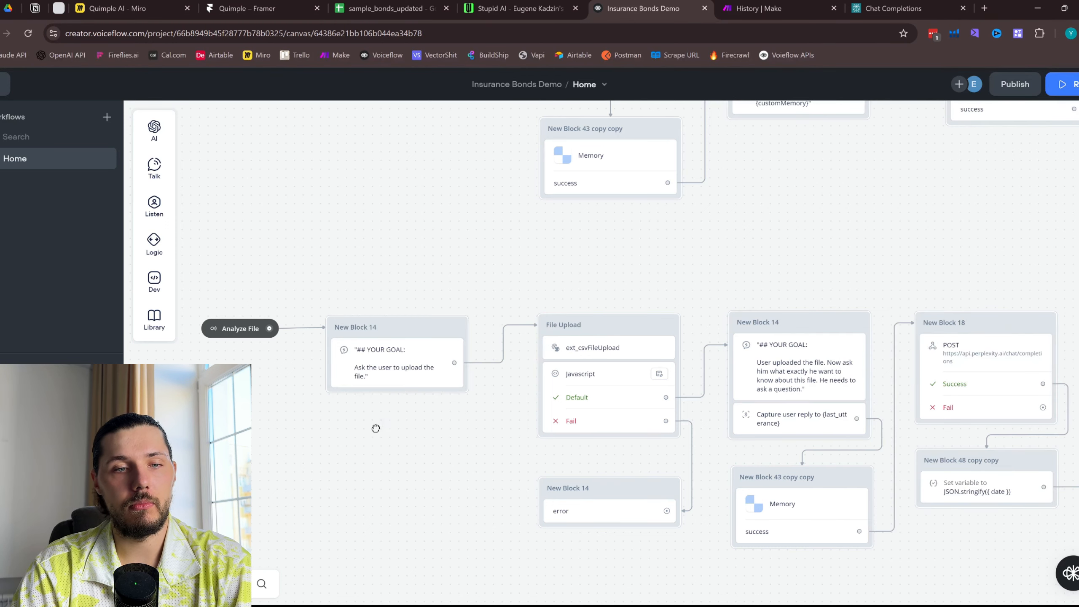
Recheck the Response AI settings of the upload-request block and follow its connection to the File Upload block
left_click(397, 374)
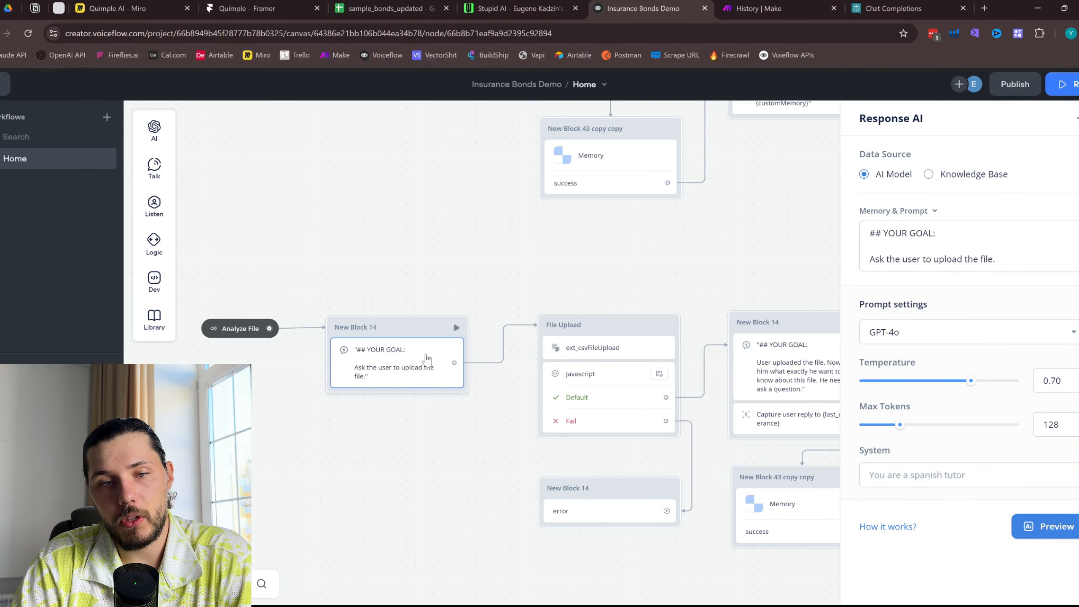
left_click_drag(597, 291, 504, 260)
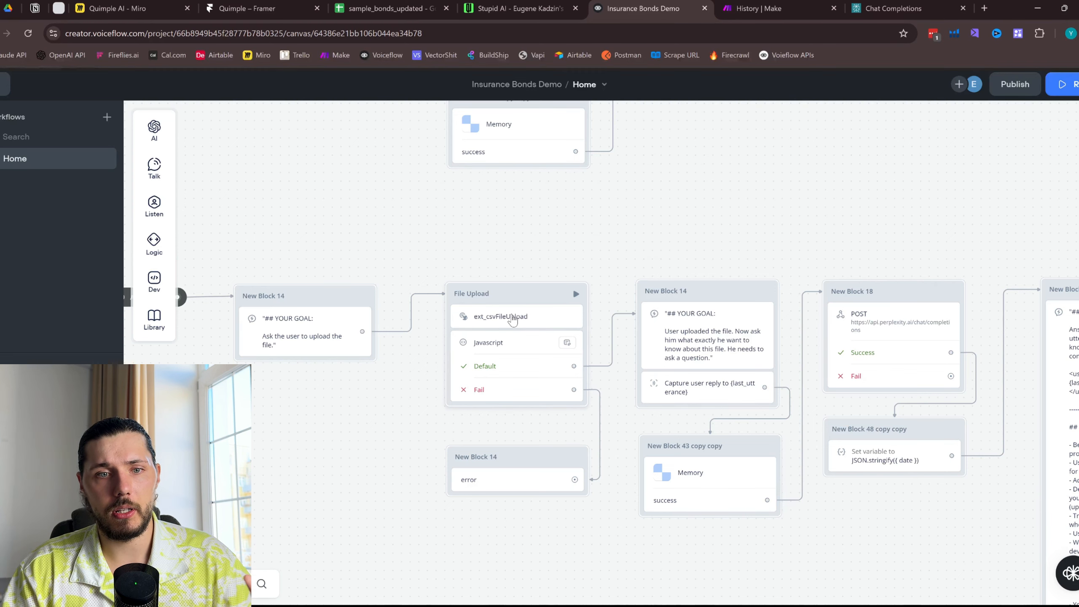
left_click_drag(558, 277, 513, 256)
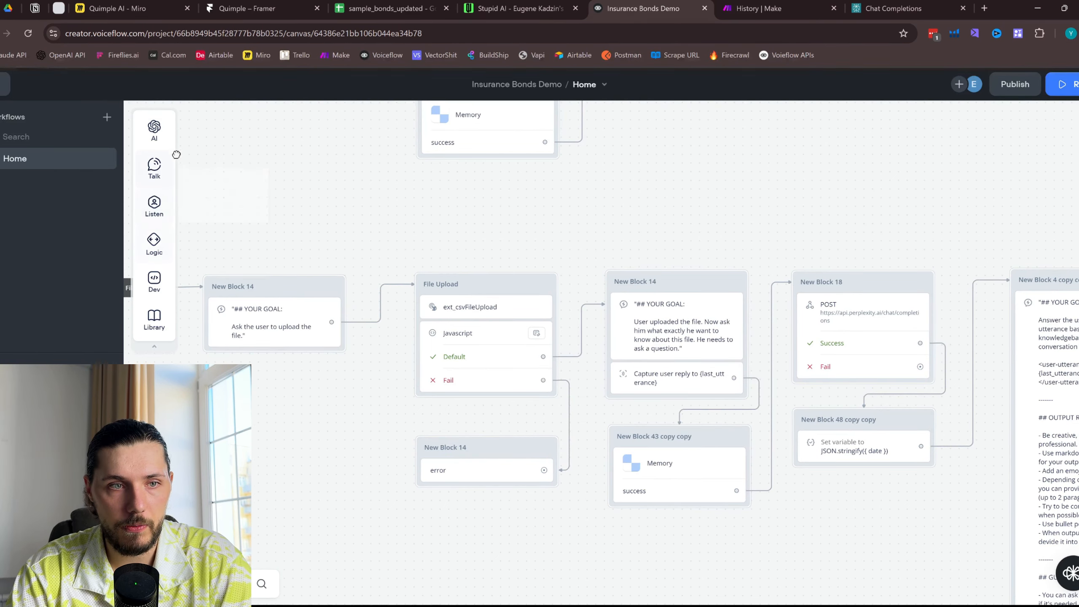
Place an empty Custom Action block above the File Upload block as an example and delete it
mouse_move(163, 164)
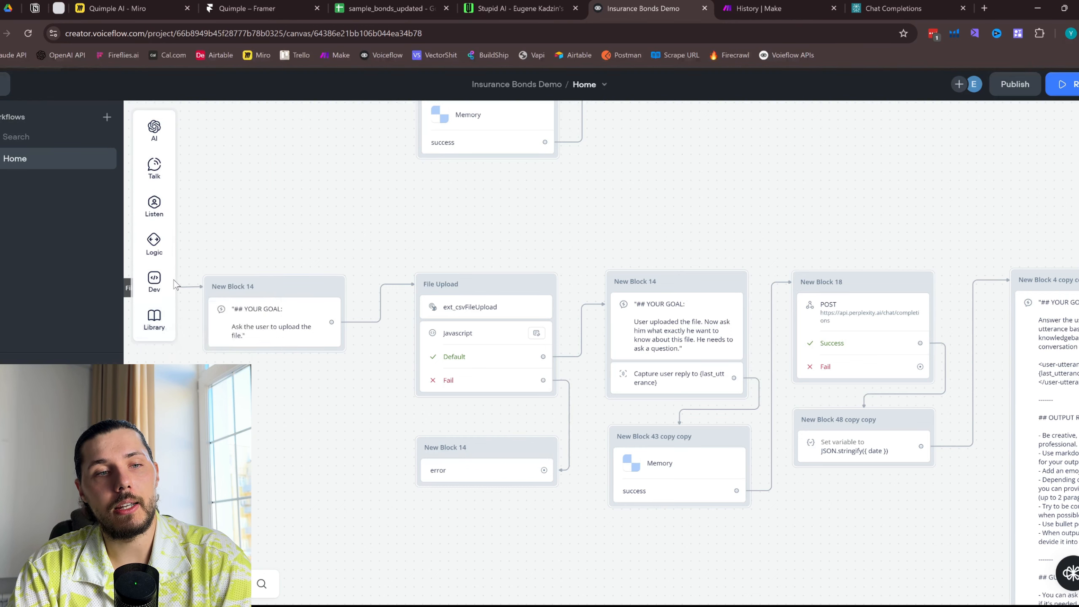
mouse_move(175, 284)
left_click_drag(234, 347, 484, 245)
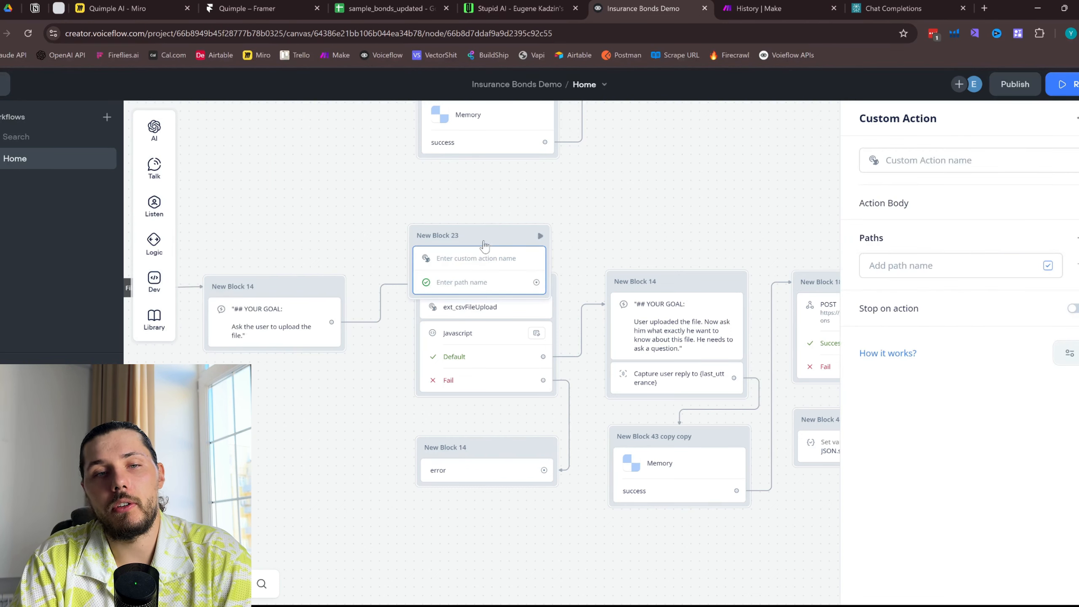
right_click(493, 238)
left_click(535, 446)
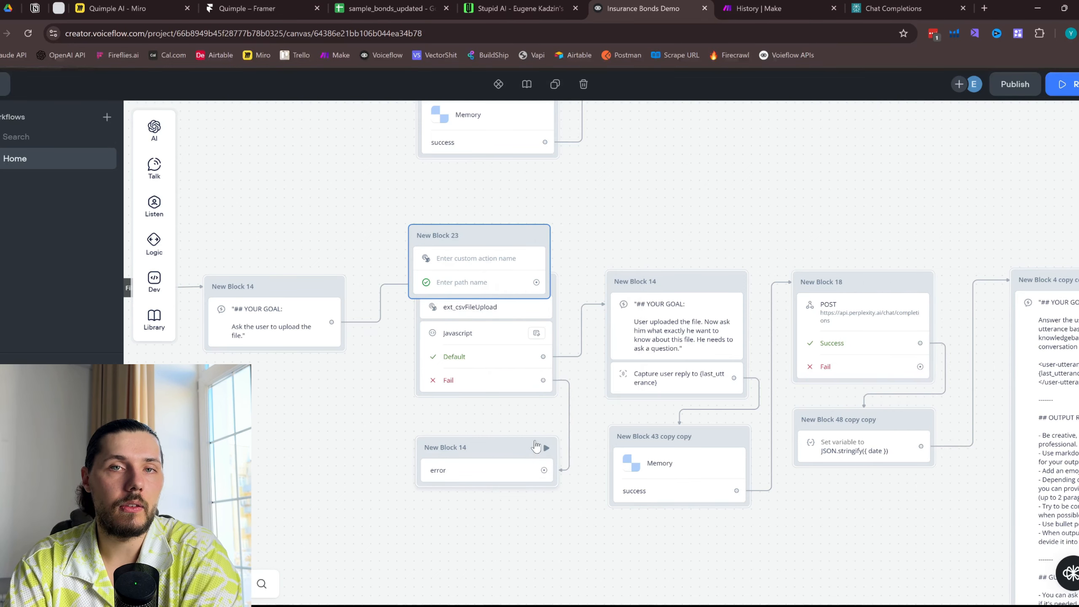
right_click(496, 248)
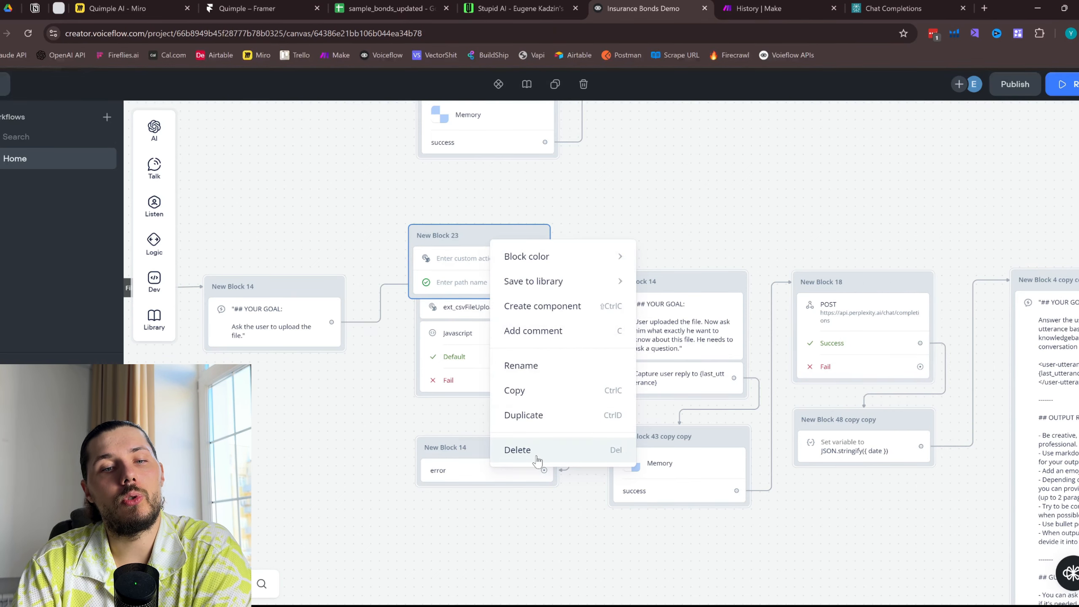
left_click(529, 448)
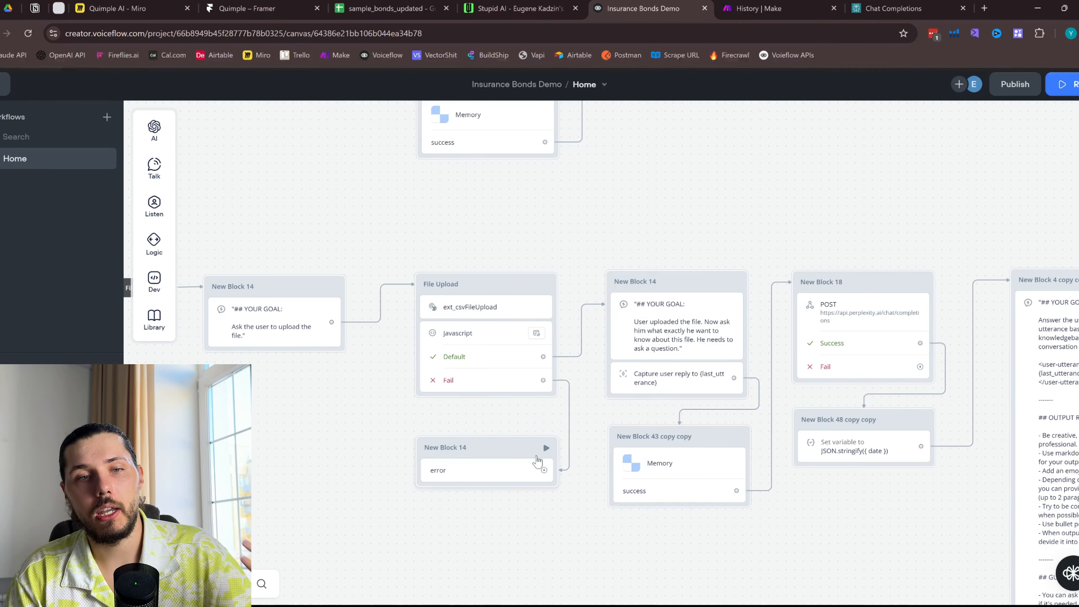
Inspect the ext_csvFileUpload custom action in the File Upload block, and switch to the live webchat page to check its testing-2 address
left_click(492, 309)
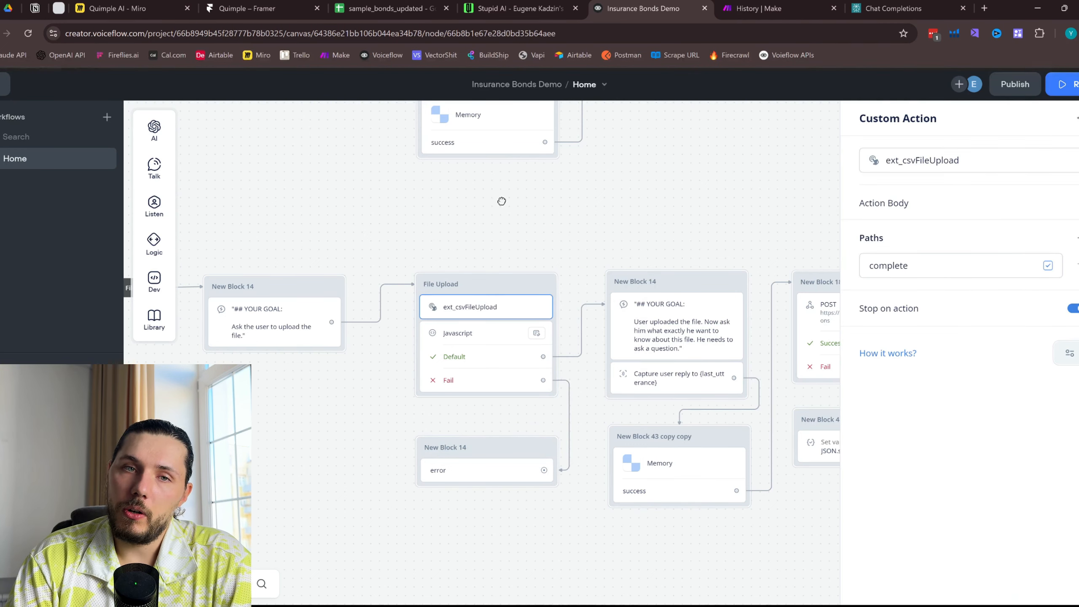
left_click(504, 7)
left_click(414, 6)
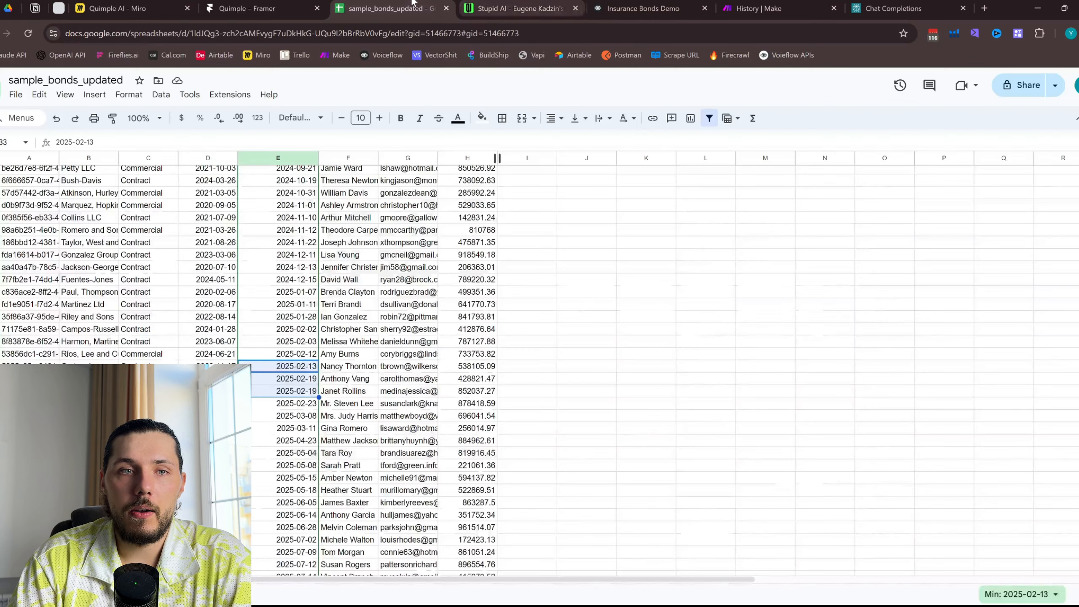
left_click(524, 5)
double_click(133, 34)
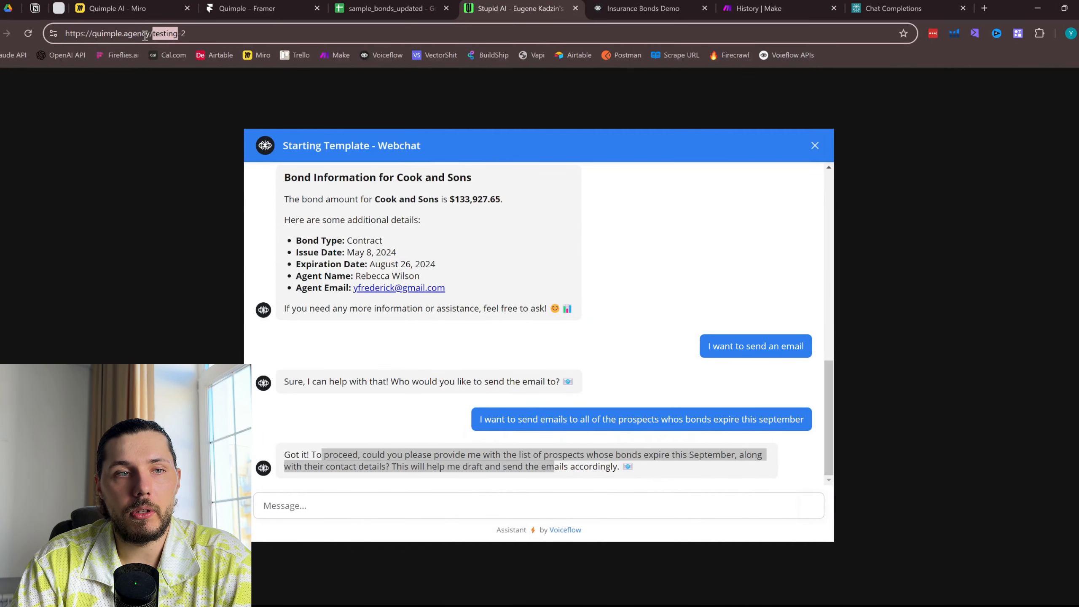
left_click(166, 34)
Switch to the Framer project and inspect the HTML code of the Embed layer on the testing-2 page
left_click(265, 10)
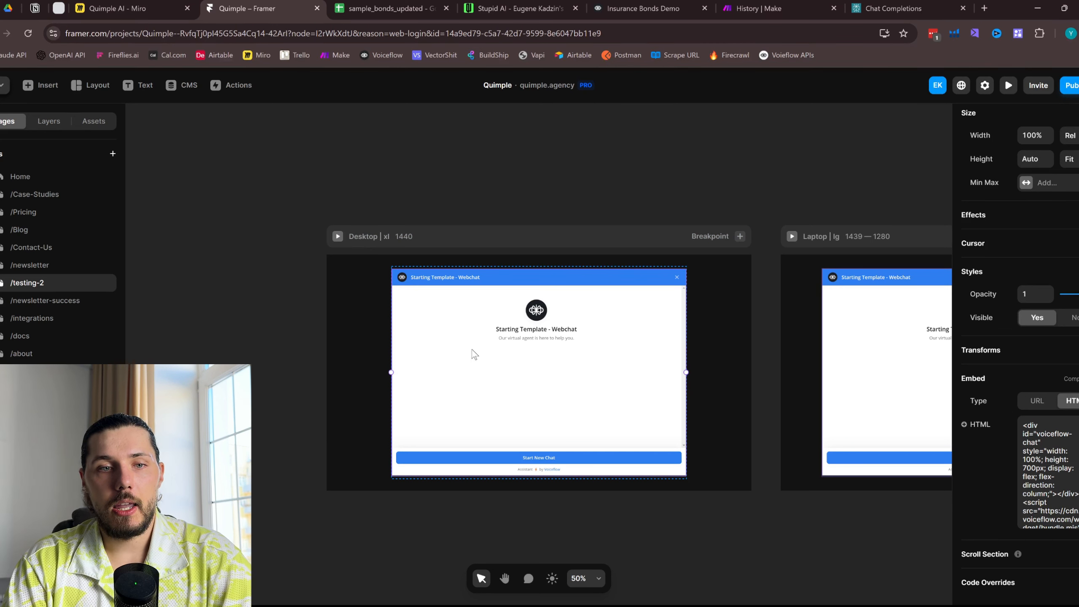
left_click(49, 121)
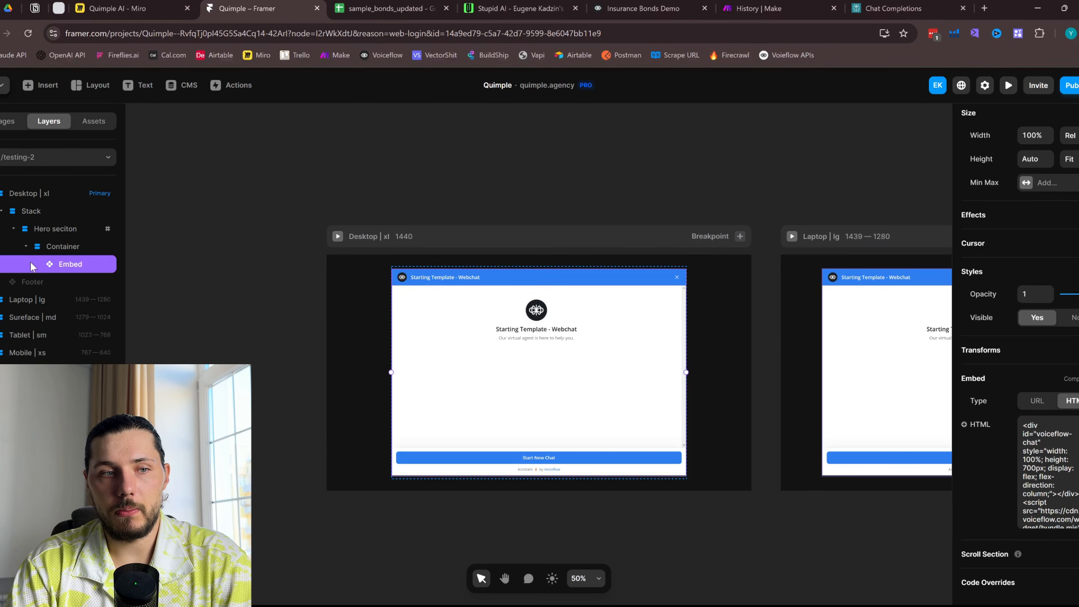
scroll(556, 351, "up", 2)
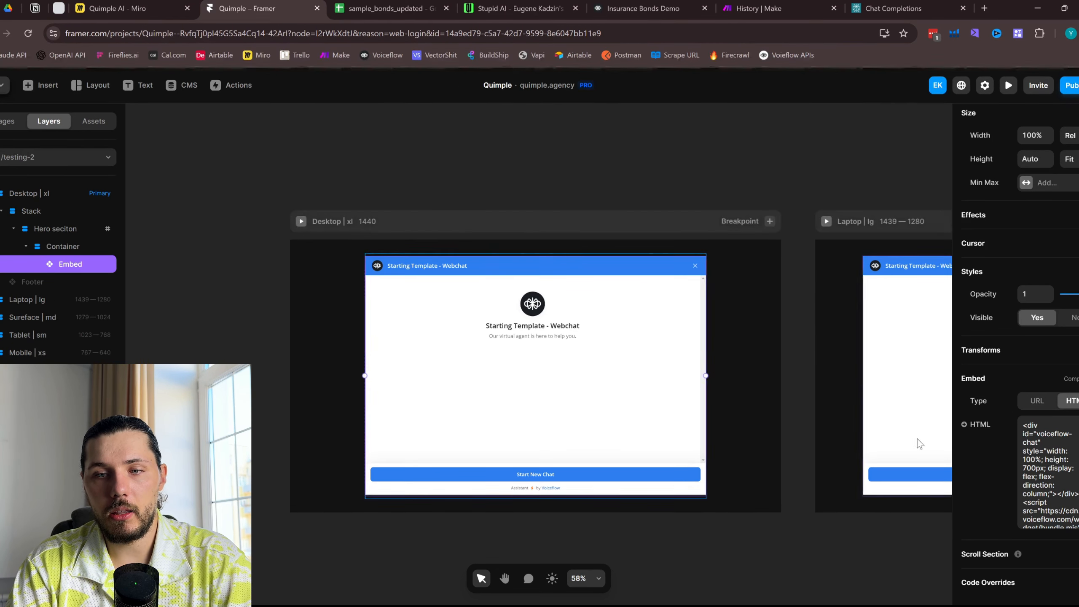
left_click(1044, 444)
key("ctrl+a")
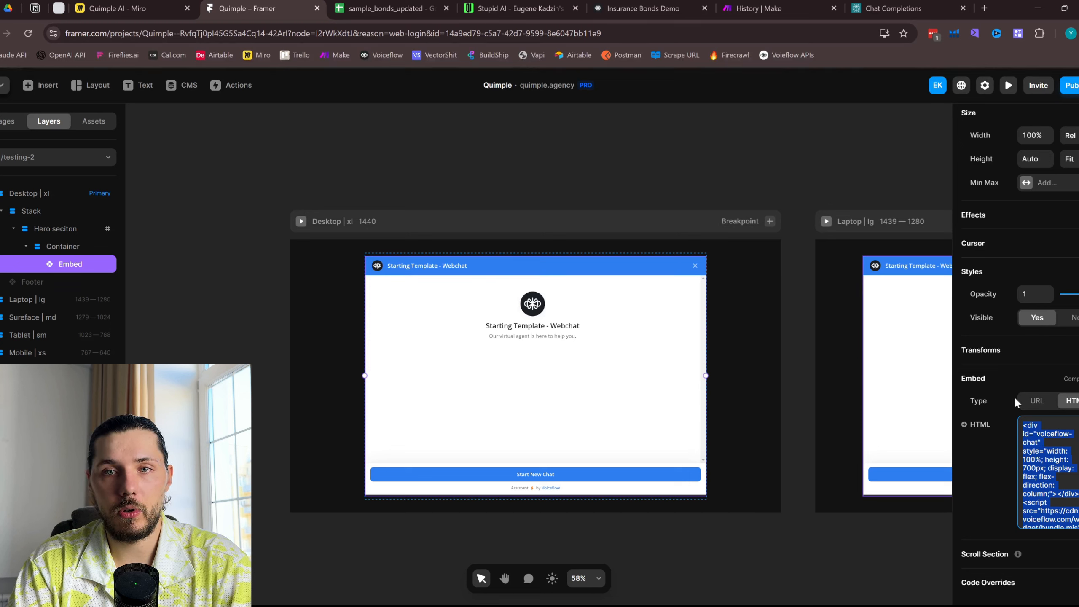
scroll(1047, 472, "down", 10)
scroll(1061, 501, "down", 5)
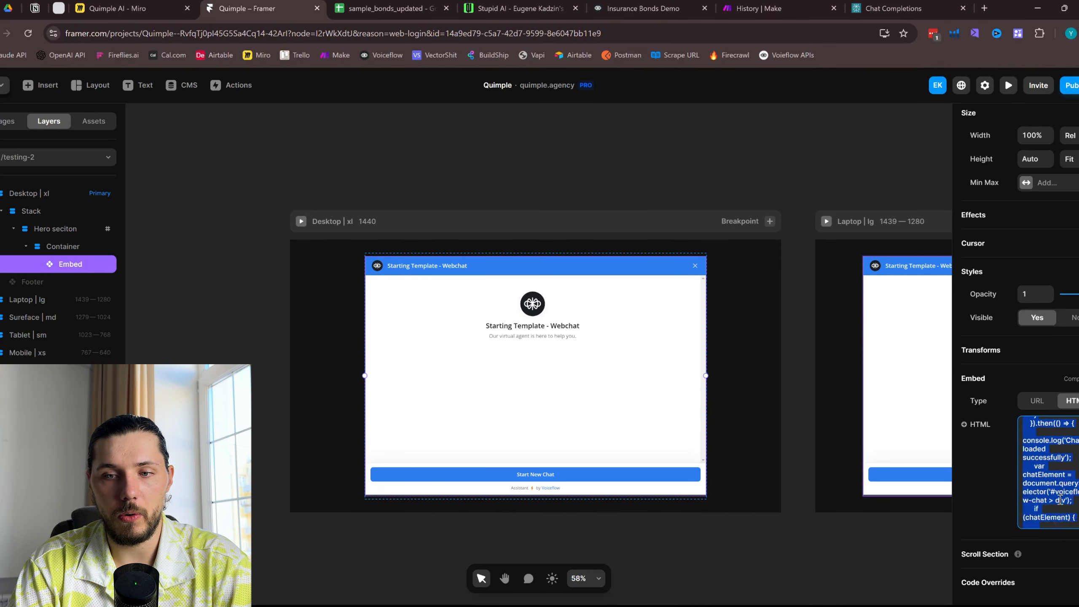
left_click(1054, 468)
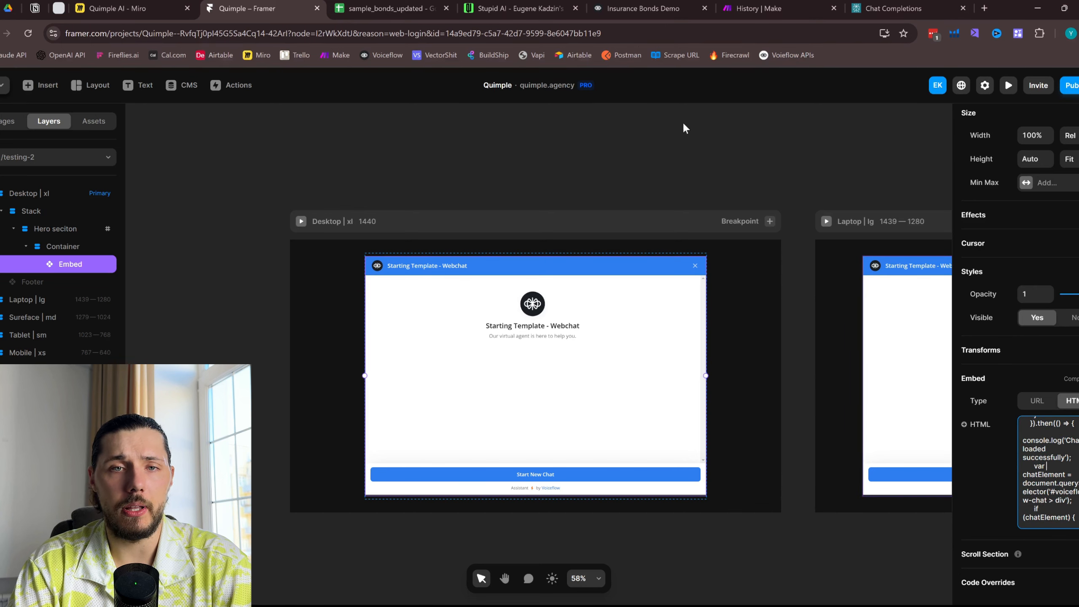
Check the Export For Production dialog in Voiceflow without publishing, and return to the Framer project
left_click(651, 8)
left_click(1020, 86)
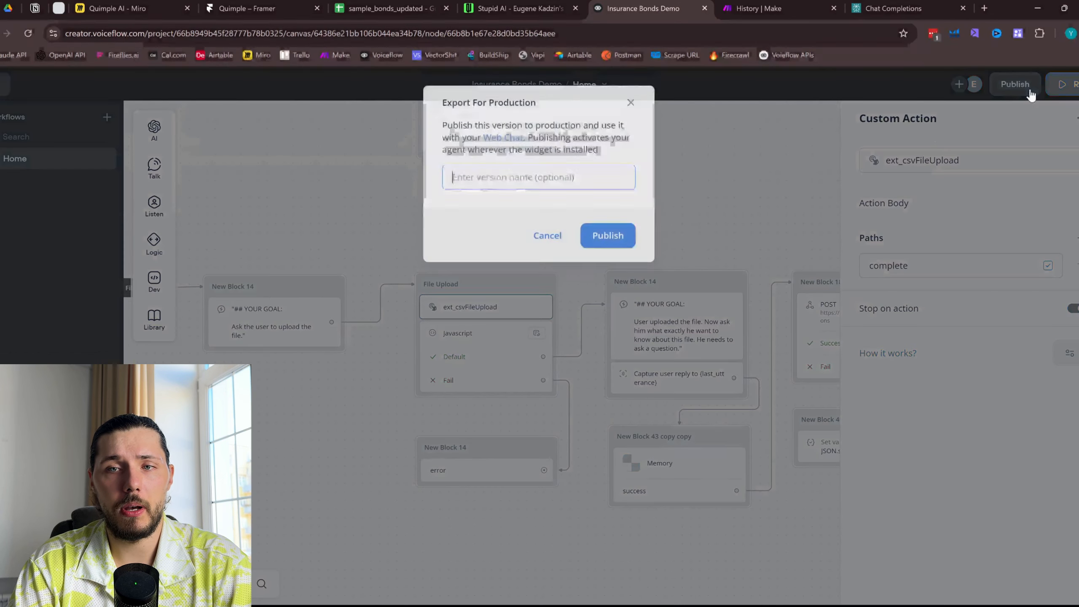
left_click(631, 101)
left_click(292, 10)
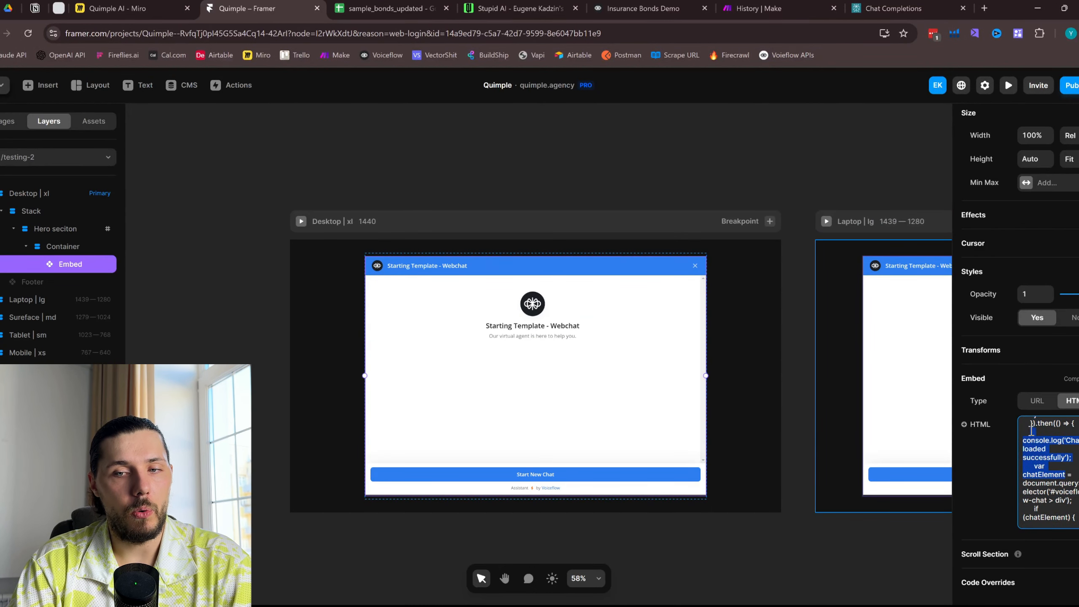
Review the embed code's assistant extensions section with the CSV file upload extension, and highlight the whole script
scroll(1037, 429, "up", 5)
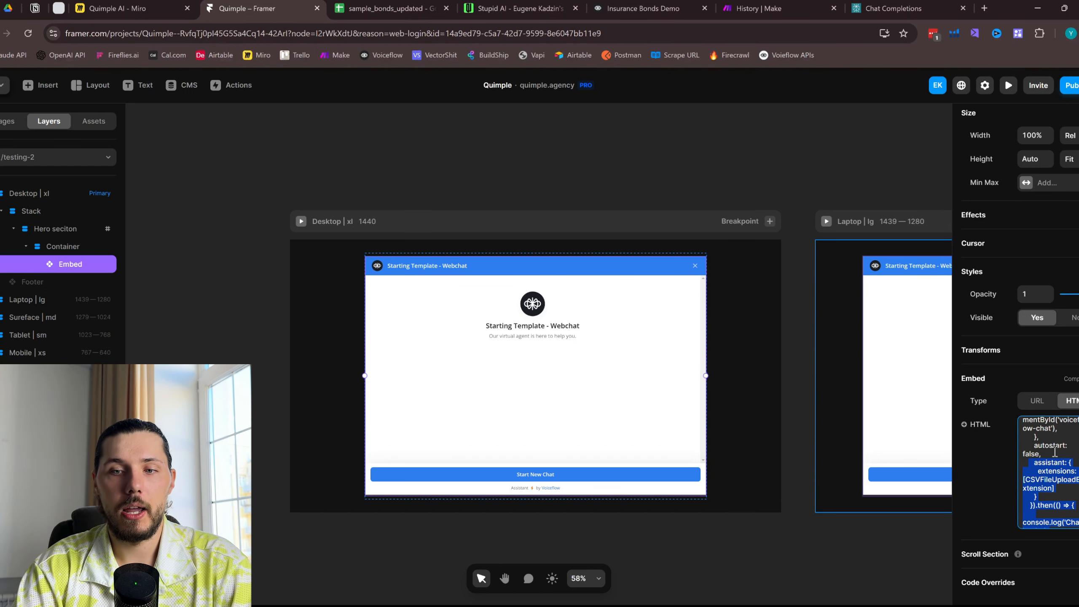
left_click(1055, 451)
left_click_drag(1034, 420, 1078, 551)
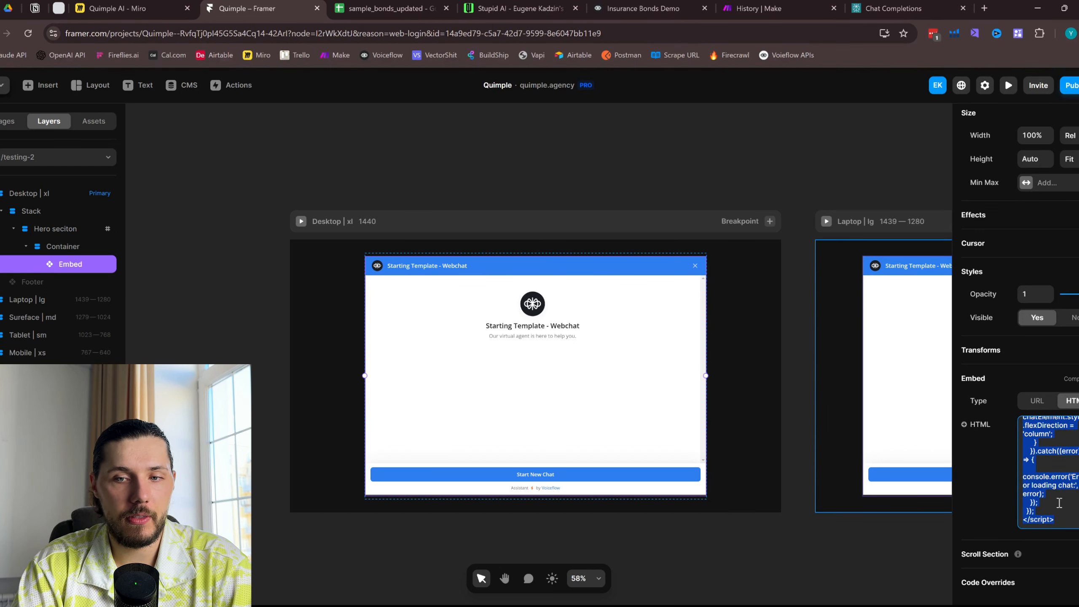
left_click(1054, 485)
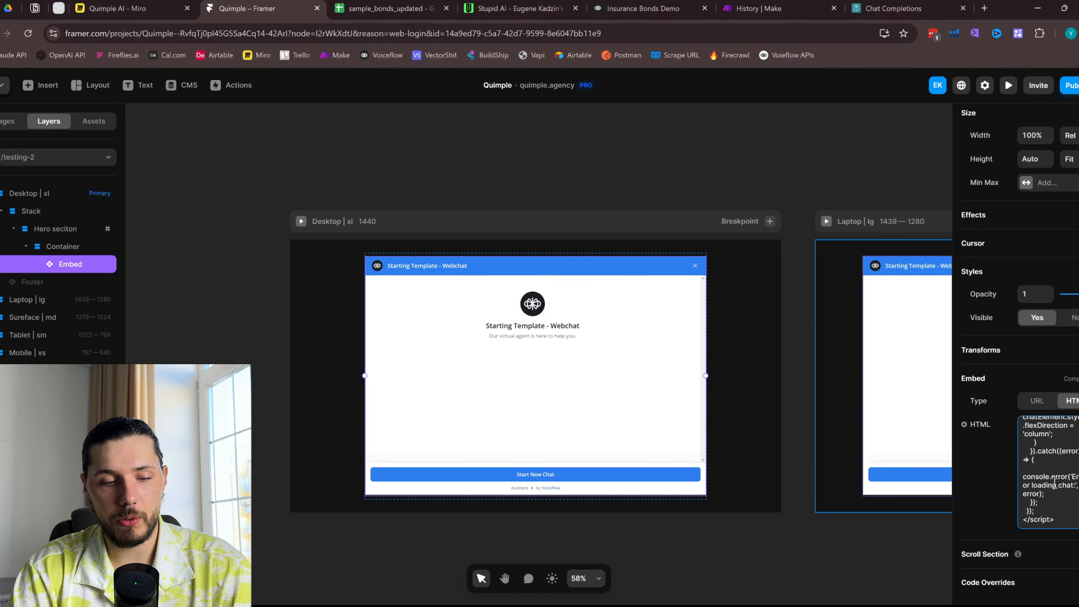
key("ctrl+a")
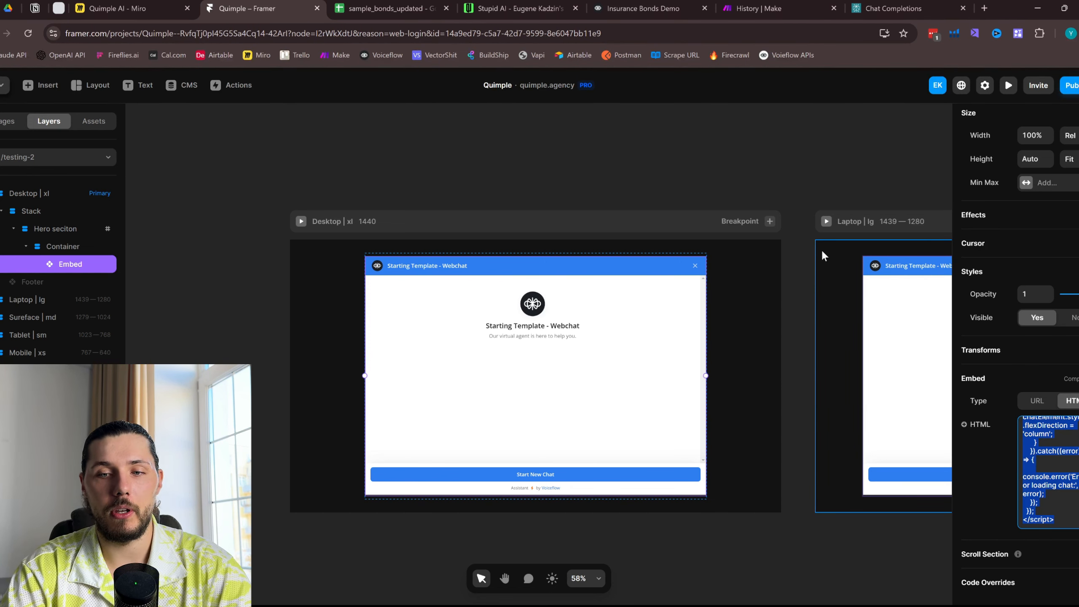
Find the voiceflow chat load section in the embed code and highlight its projectID value
left_click(1065, 487)
scroll(1057, 503, "up", 5)
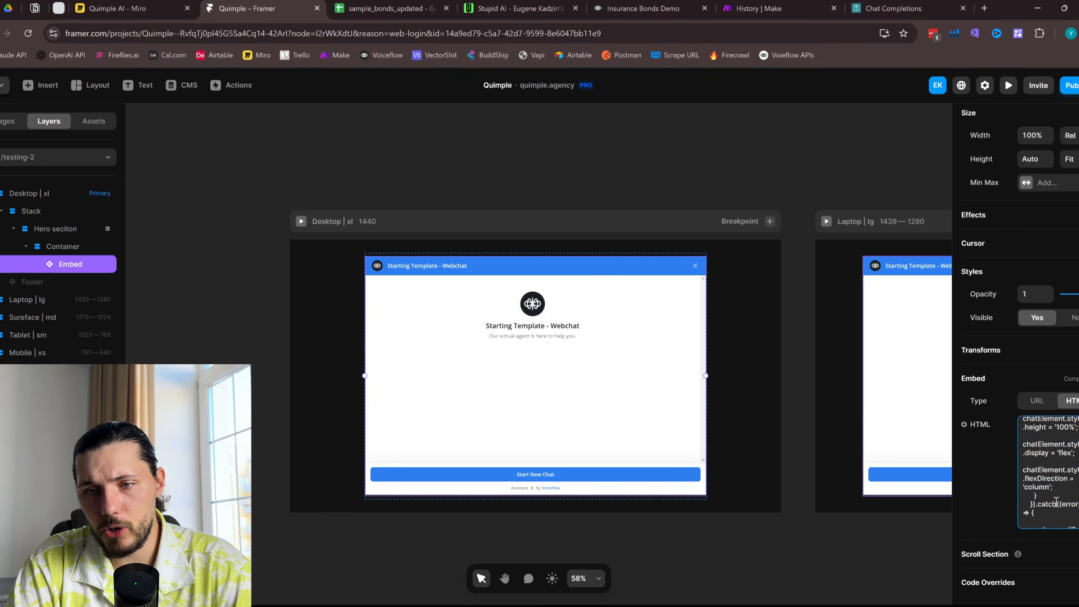
scroll(1063, 497, "up", 5)
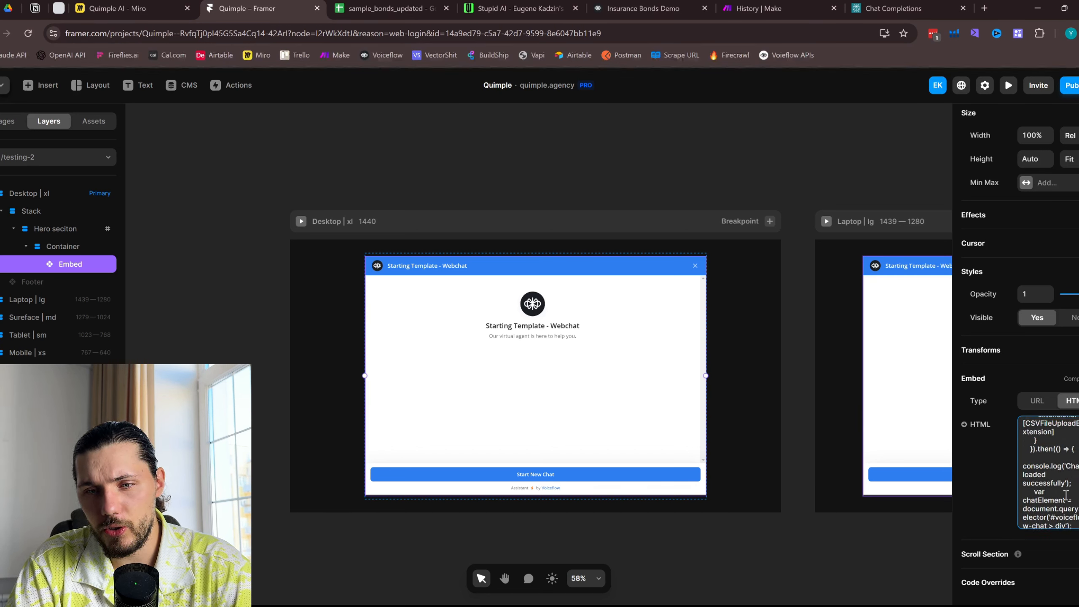
scroll(1069, 494, "up", 5)
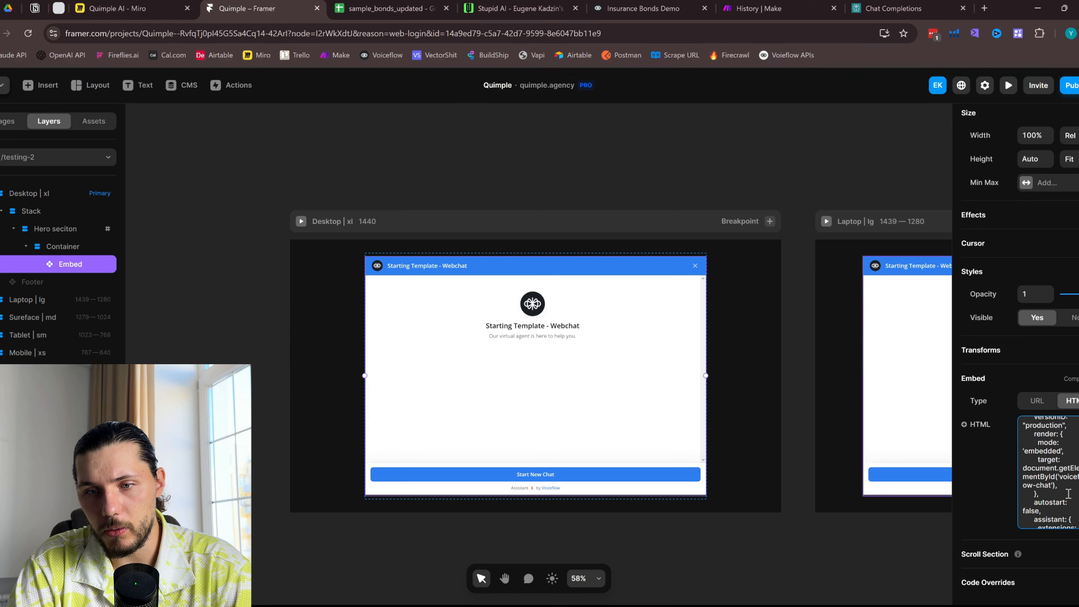
scroll(1069, 482, "up", 2)
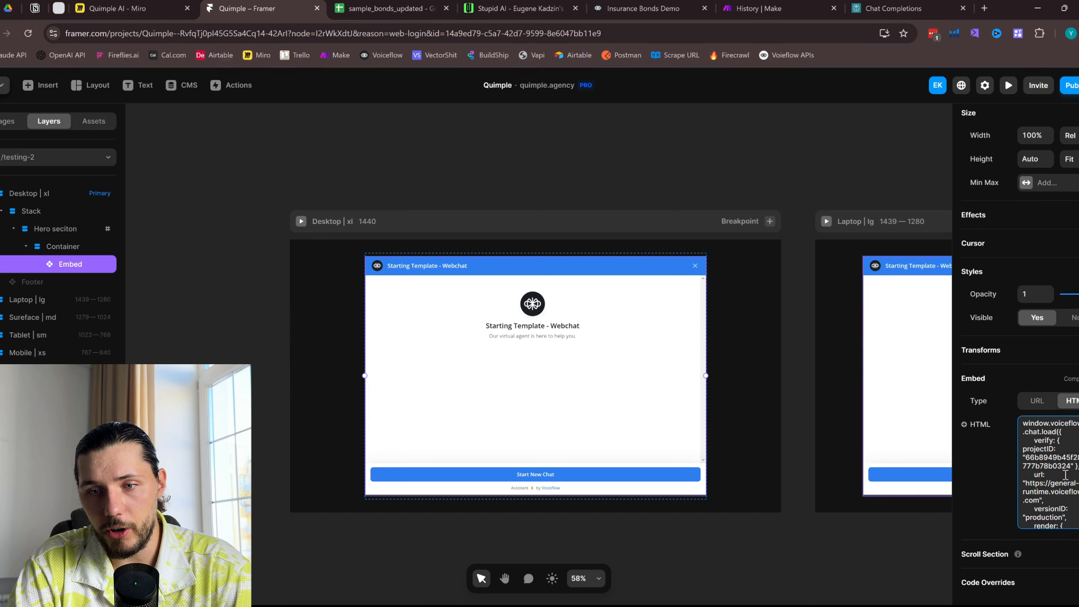
left_click_drag(1032, 442, 1058, 465)
left_click(1058, 464)
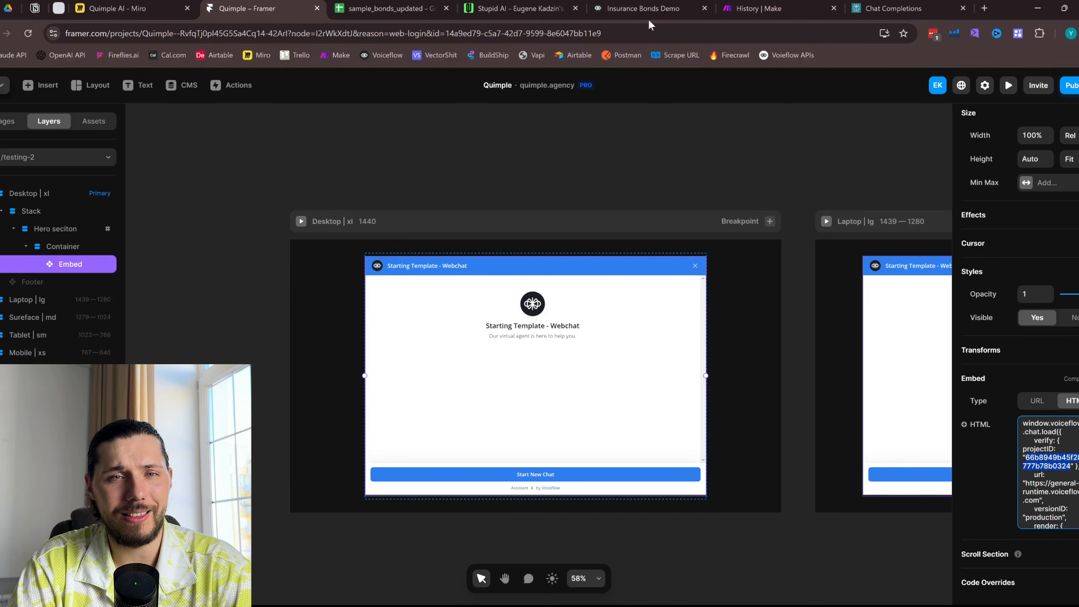
Switch to Voiceflow, open the agent's general settings and highlight the project ID under Metadata
left_click(623, 2)
left_click(29, 107)
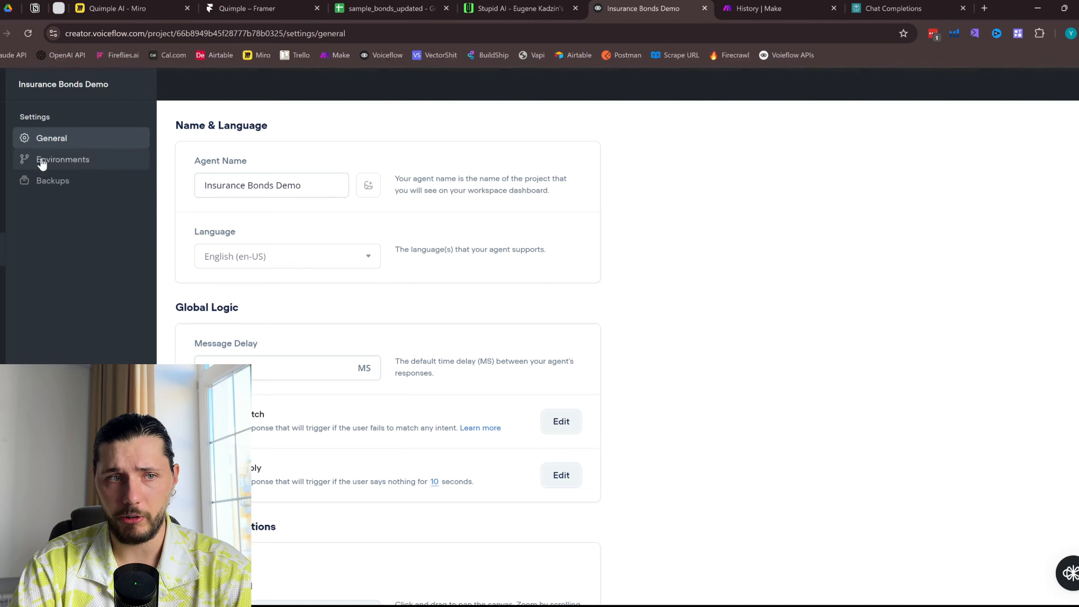
scroll(430, 362, "down", 10)
left_click_drag(204, 395, 366, 403)
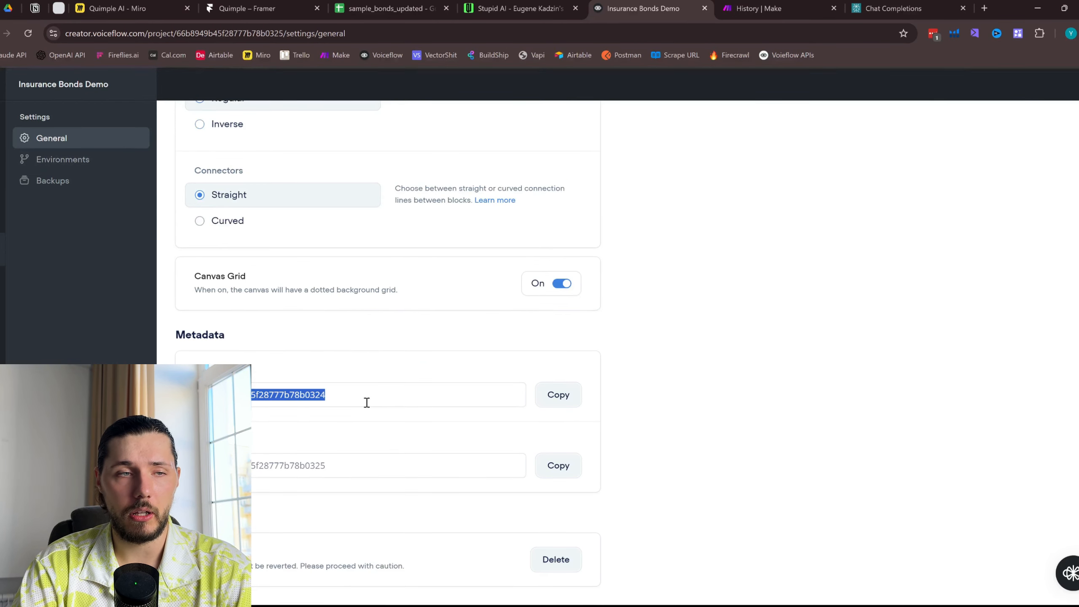
Leave the settings and reopen the Home workflow canvas at the Analyze File flow
scroll(508, 424, "up", 10)
left_click(2, 142)
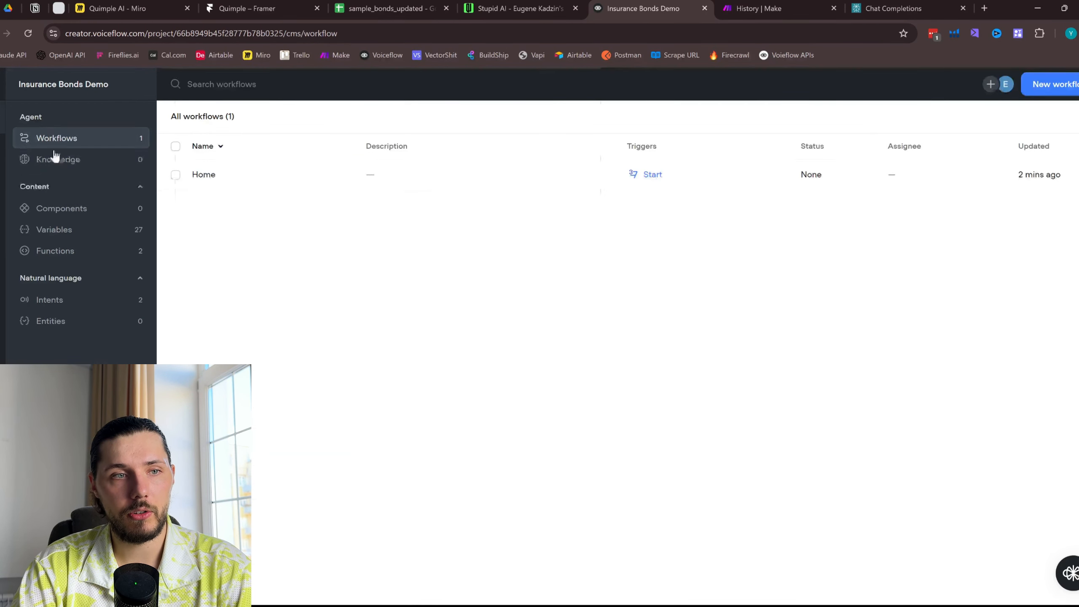
left_click(255, 179)
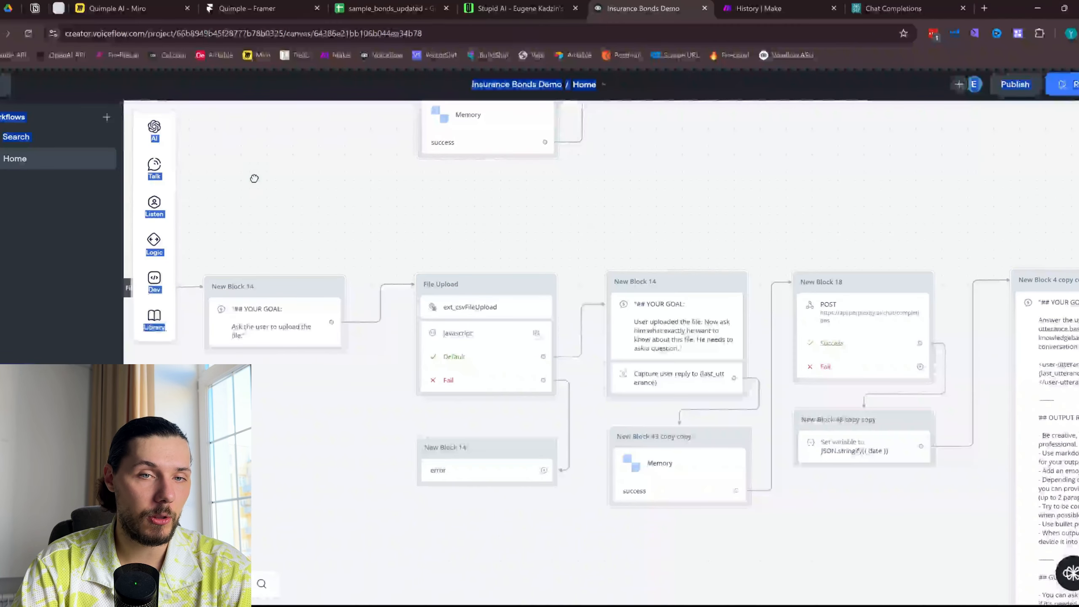
left_click_drag(688, 100, 691, 93)
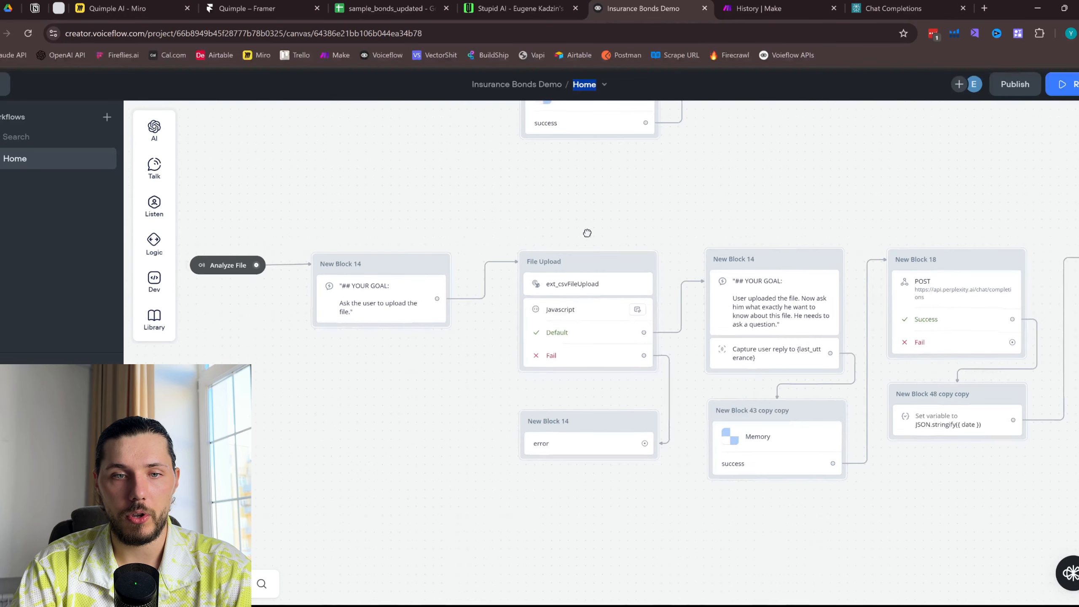
Open the ext_csvFileUpload custom action in the File Upload block, highlight its name and expand its Action Body
left_click(576, 299)
left_click(585, 284)
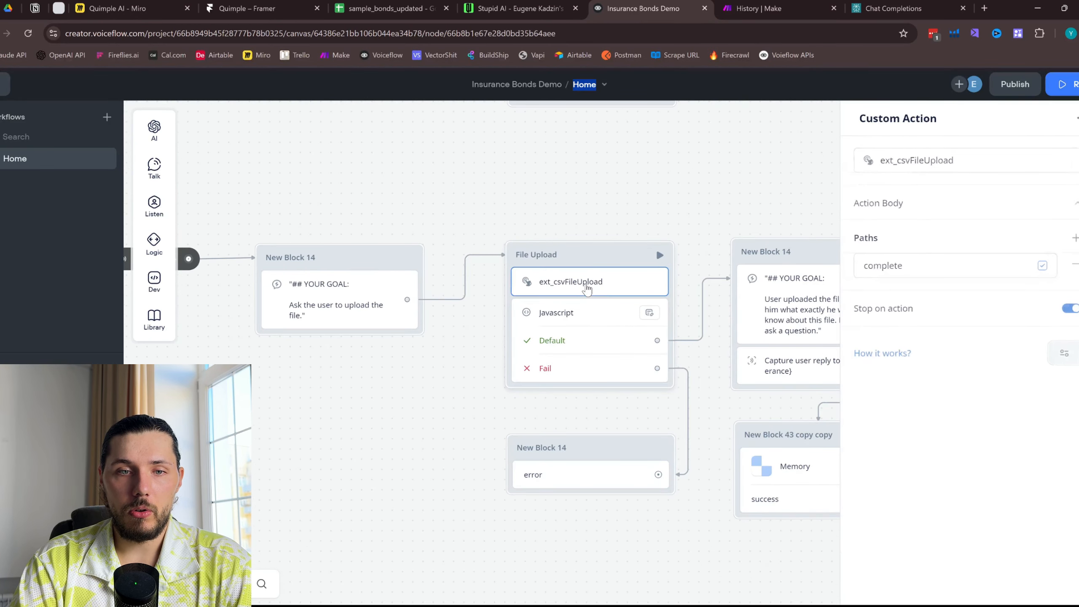
left_click_drag(997, 153, 891, 159)
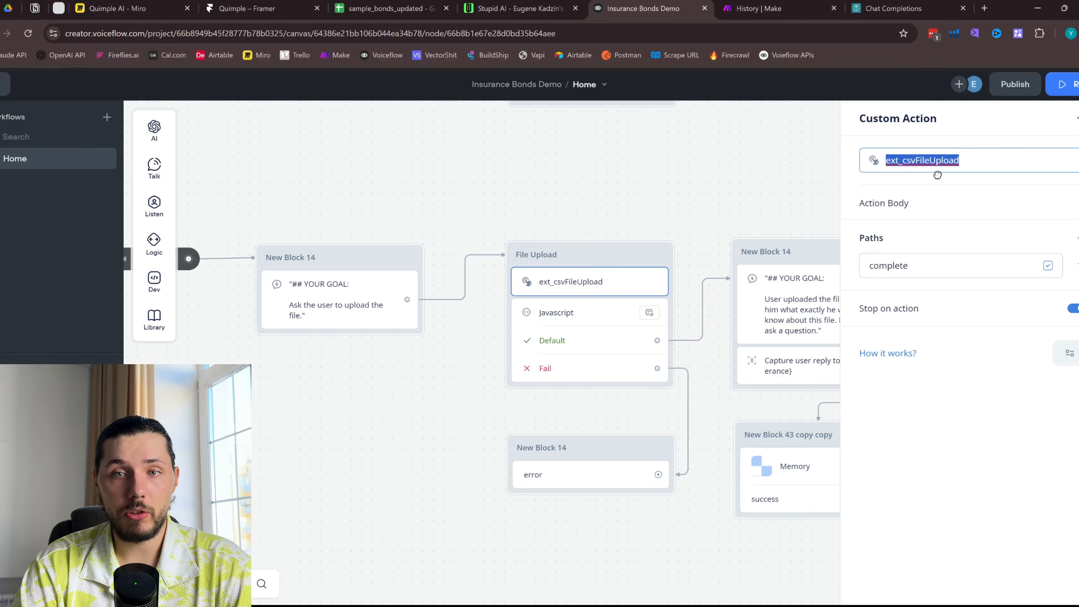
left_click(953, 165)
left_click_drag(980, 159, 879, 160)
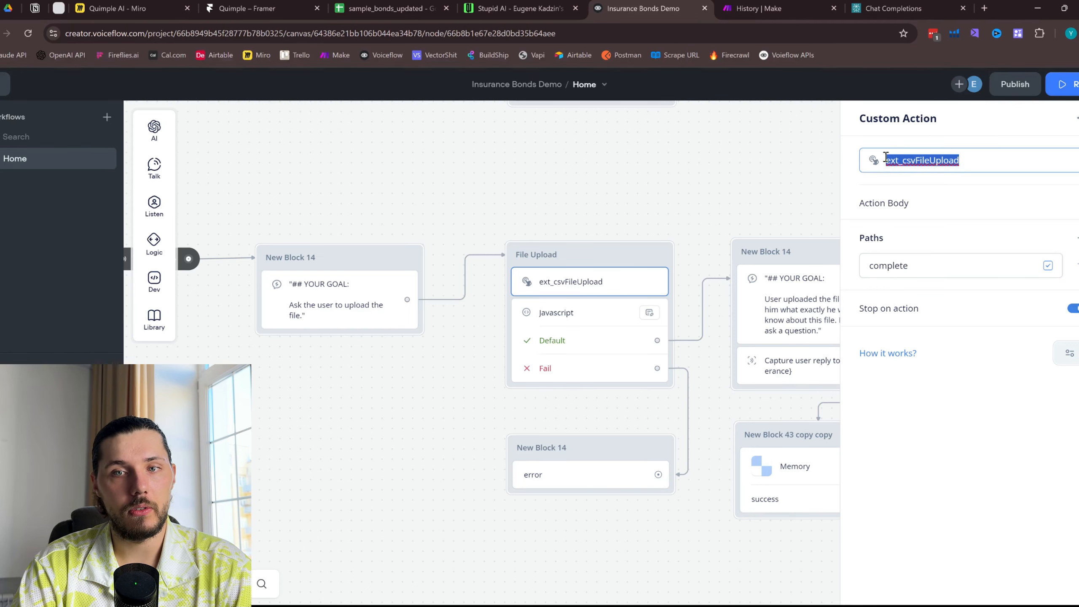
left_click(914, 210)
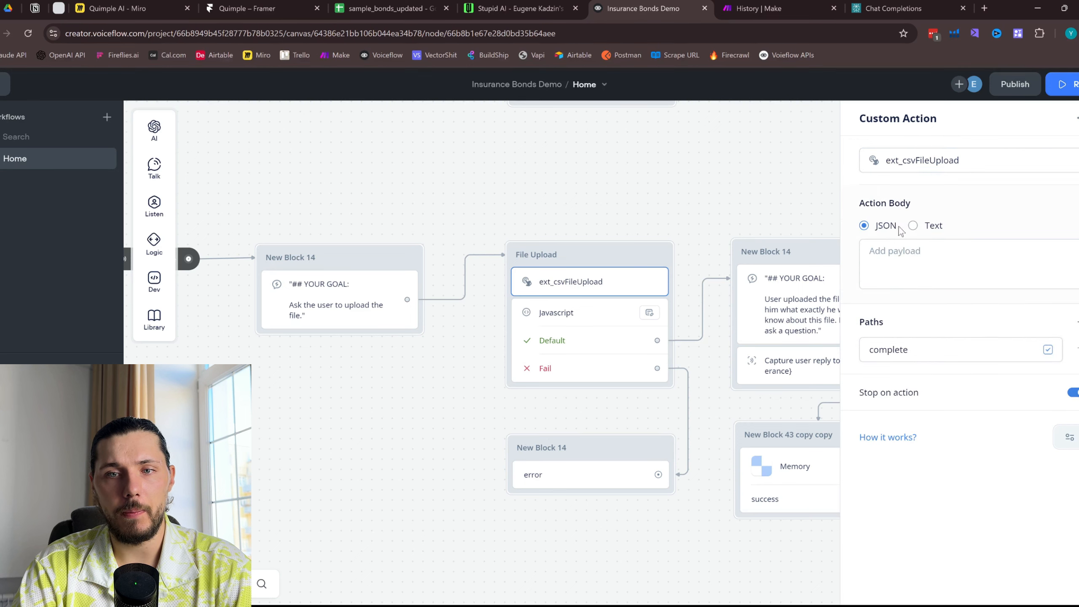
Open the Javascript step of the File Upload block and highlight its JSON.stringify expression and data variable
left_click(571, 315)
left_click_drag(872, 149, 1048, 147)
left_click(930, 151)
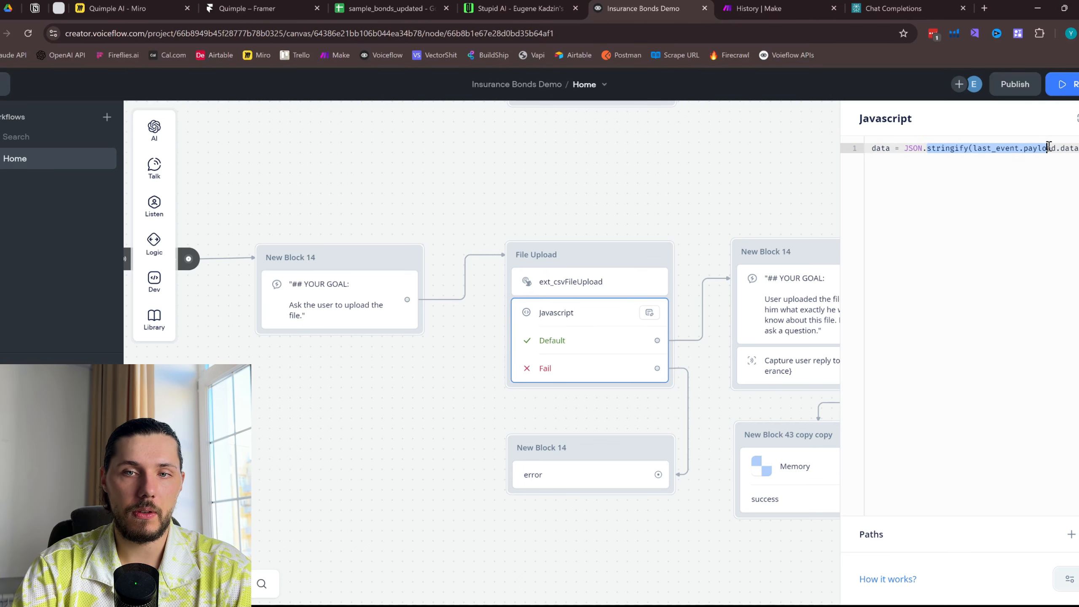
left_click_drag(890, 149, 871, 149)
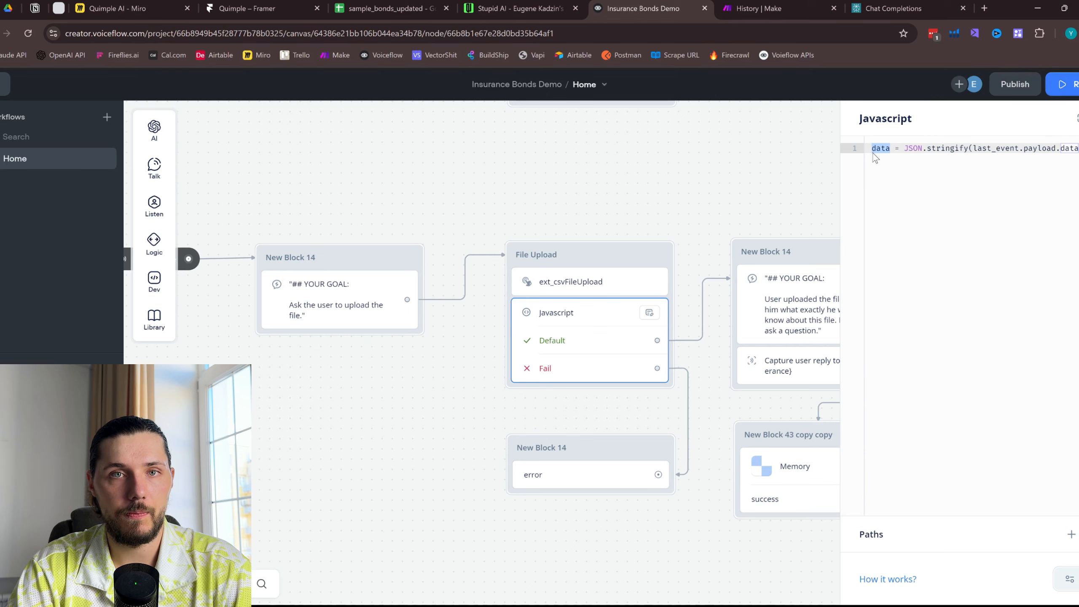
Review the blocks following File Upload, then recheck the Javascript step and highlight its data variable
left_click_drag(627, 224, 579, 230)
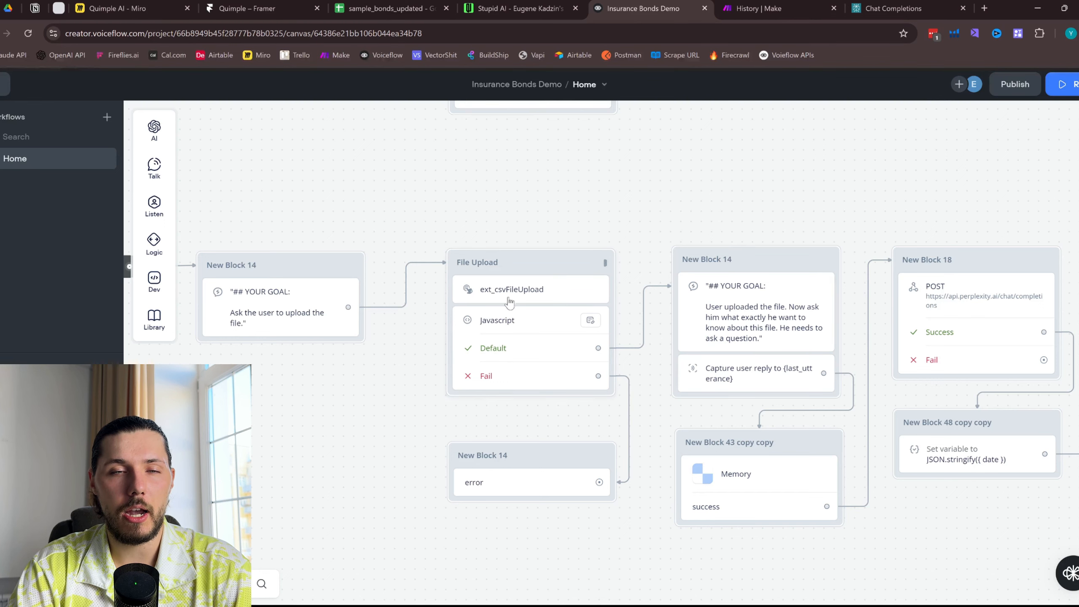
left_click_drag(584, 215, 491, 290)
scroll(491, 290, "down", 1)
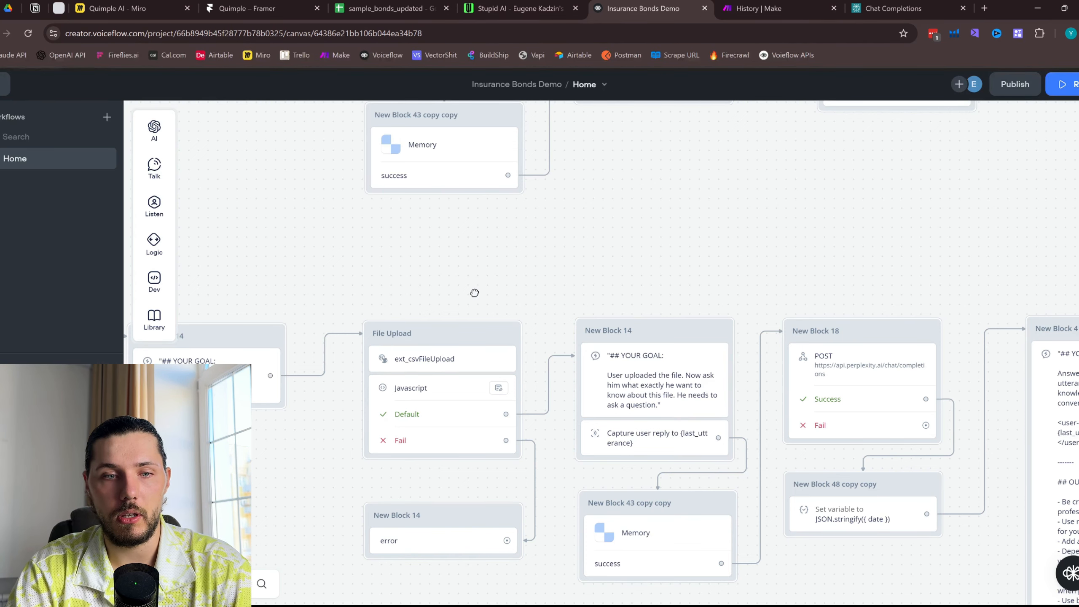
left_click_drag(475, 293, 445, 255)
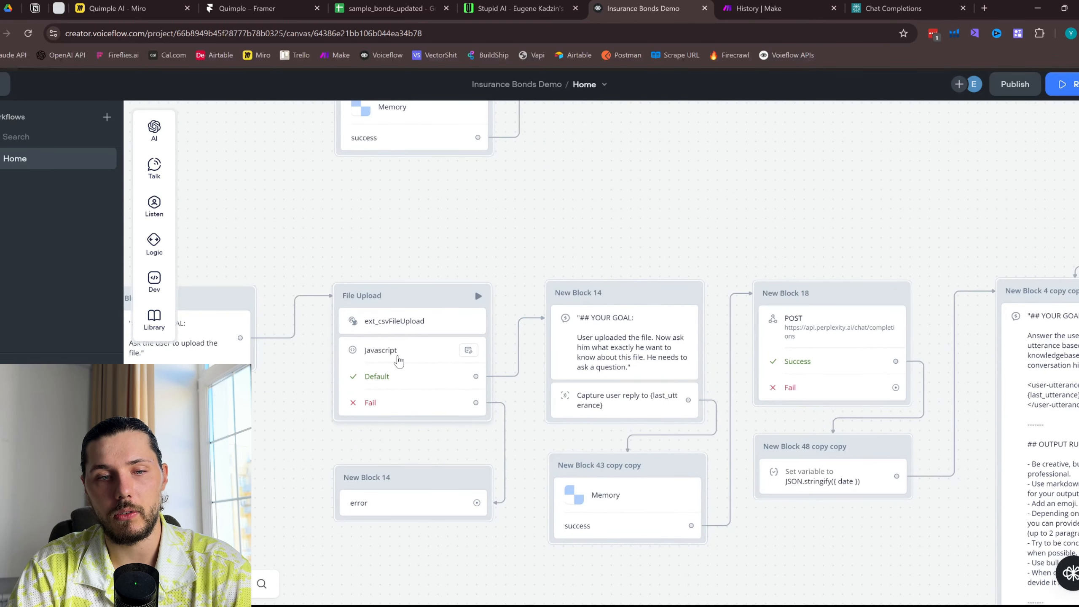
left_click(399, 360)
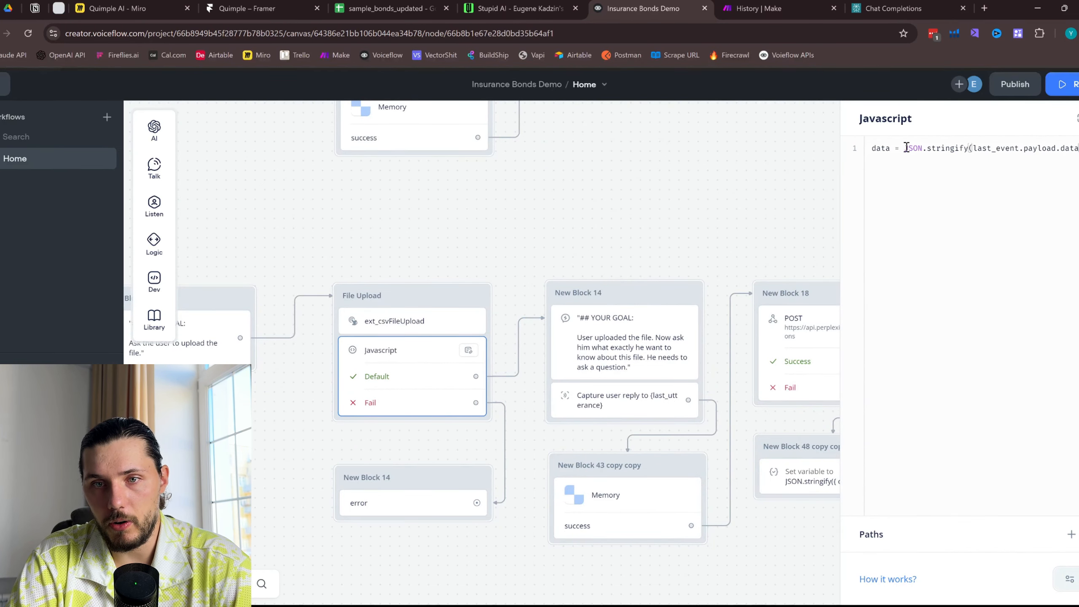
mouse_move(876, 147)
left_mouse_down()
mouse_move(899, 149)
mouse_move(878, 150)
left_mouse_up()
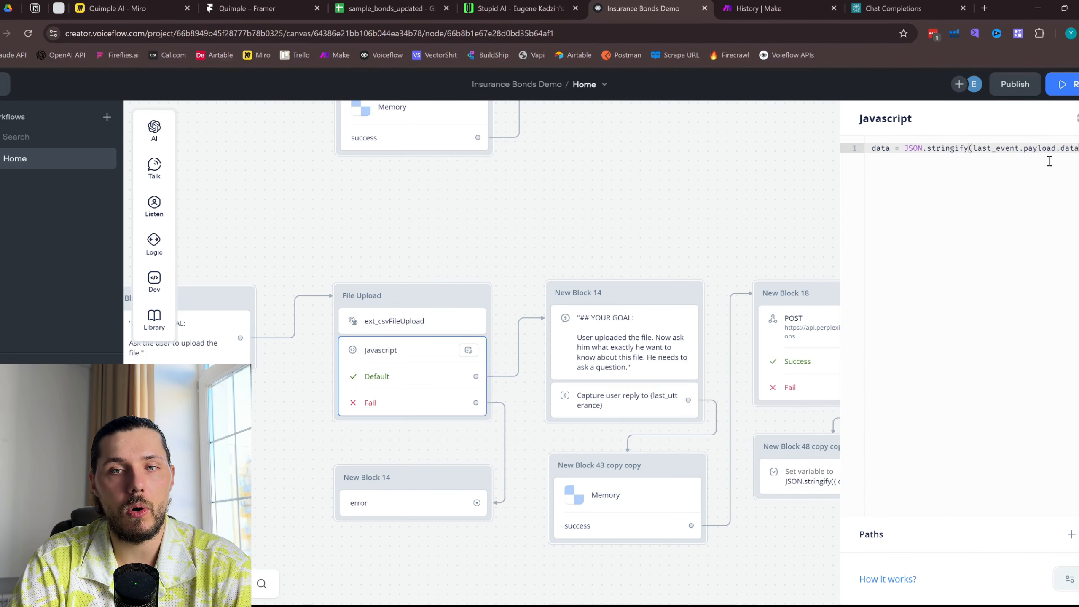
scroll(448, 323, "up", 2)
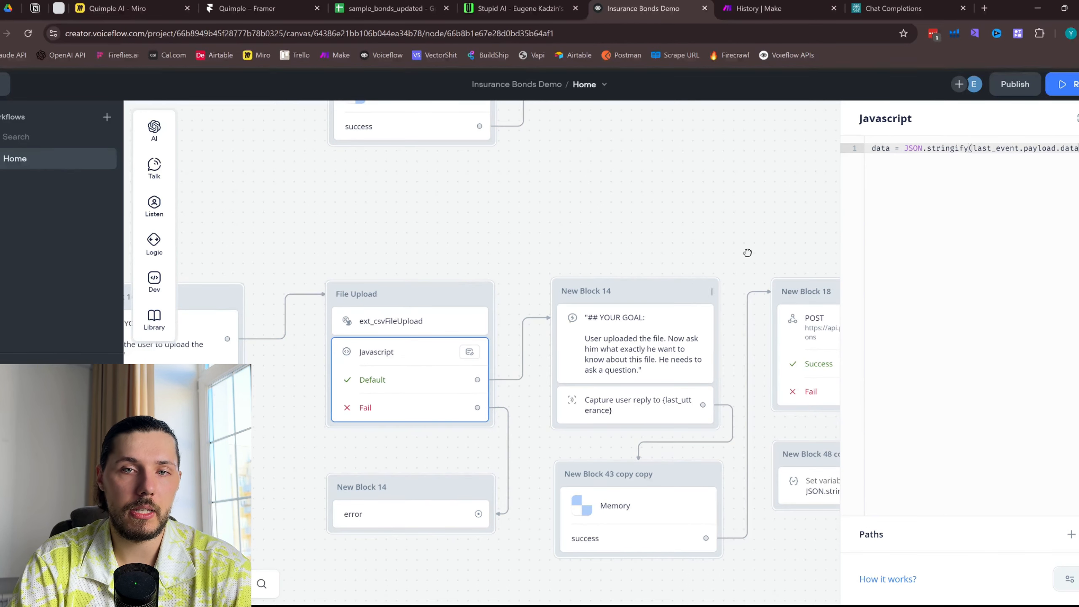
double_click(891, 148)
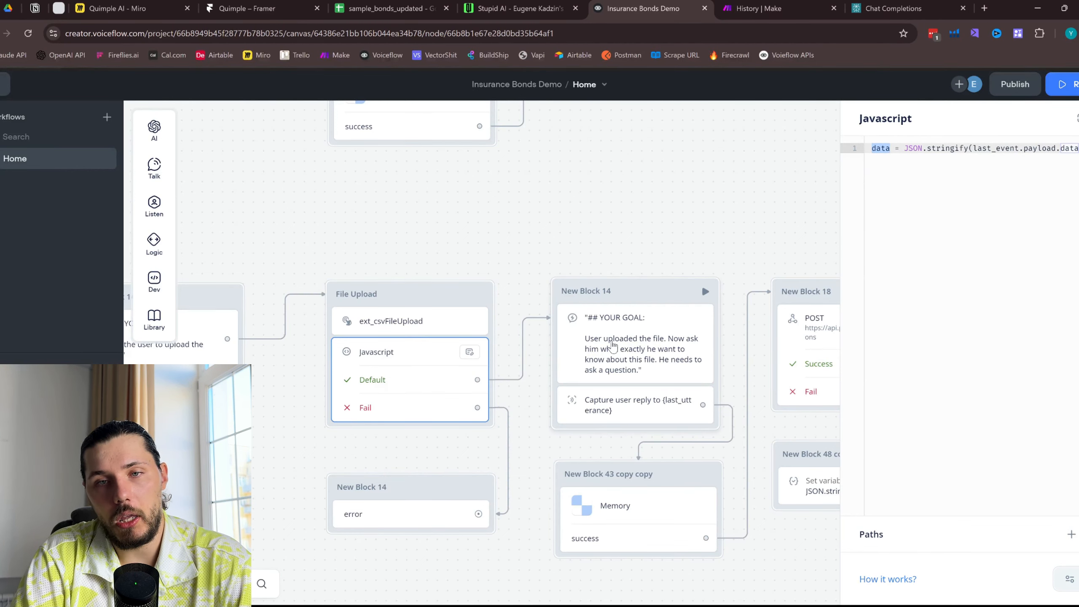
Open the Response AI step of the New Block 14 following File Upload and highlight its goal heading and prompt text
left_click(627, 356)
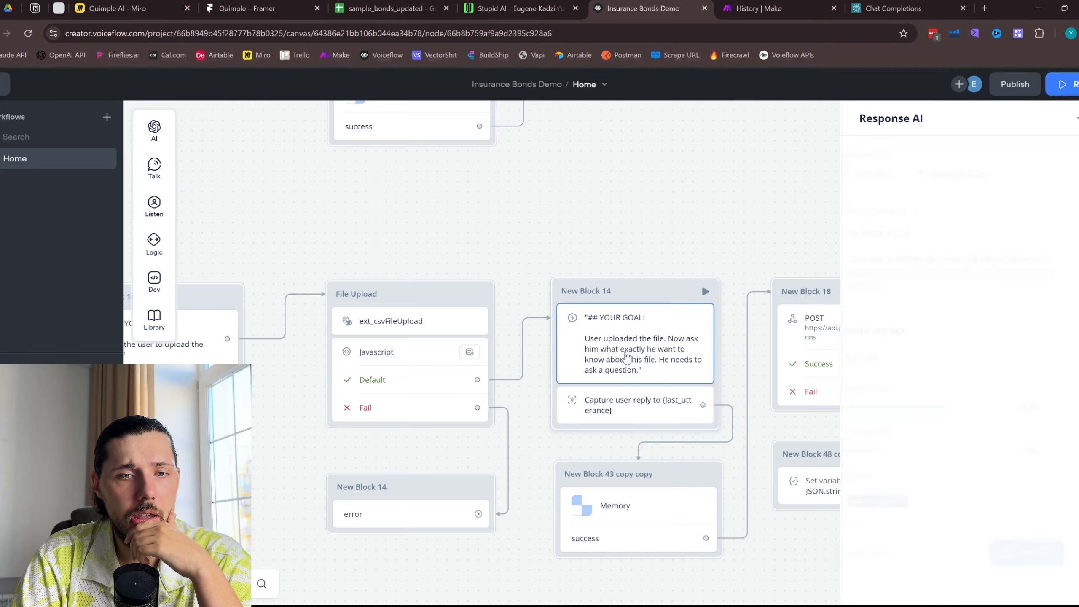
left_click_drag(654, 195, 507, 179)
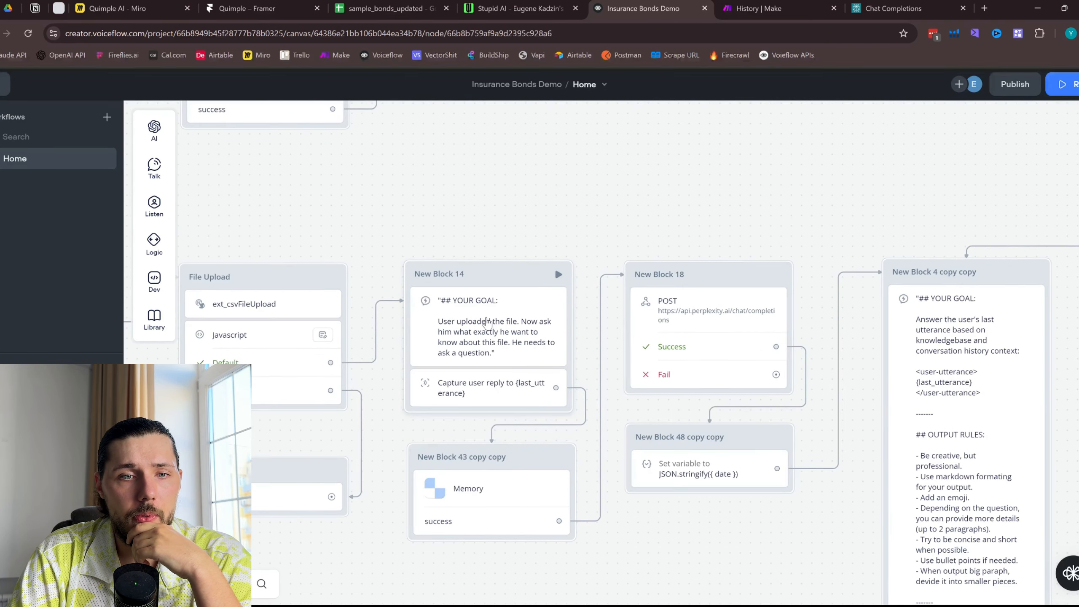
left_click(486, 323)
left_click_drag(883, 234, 937, 233)
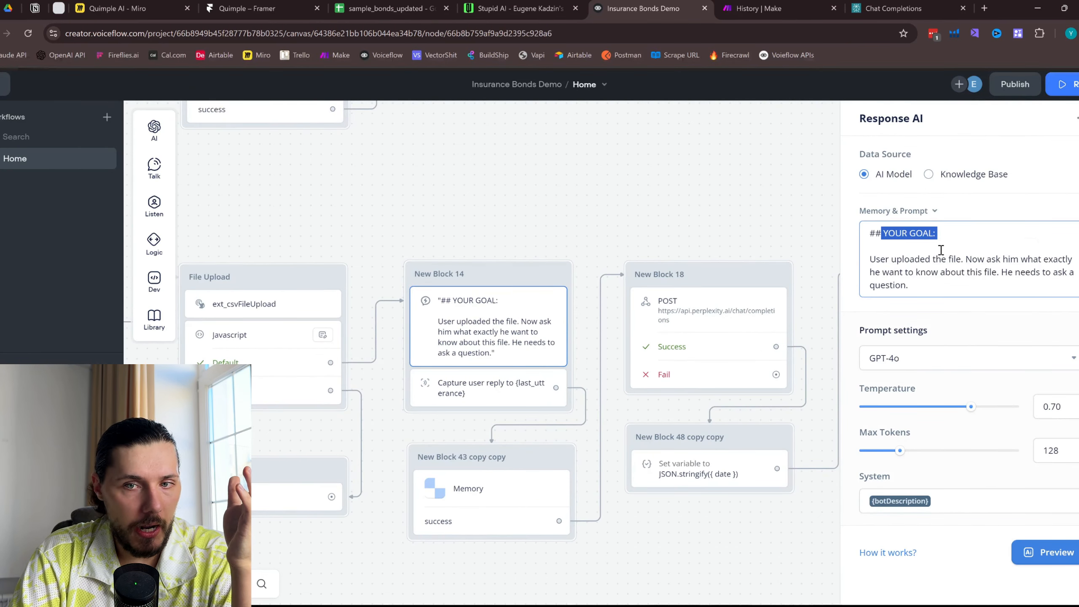
left_click(1044, 260)
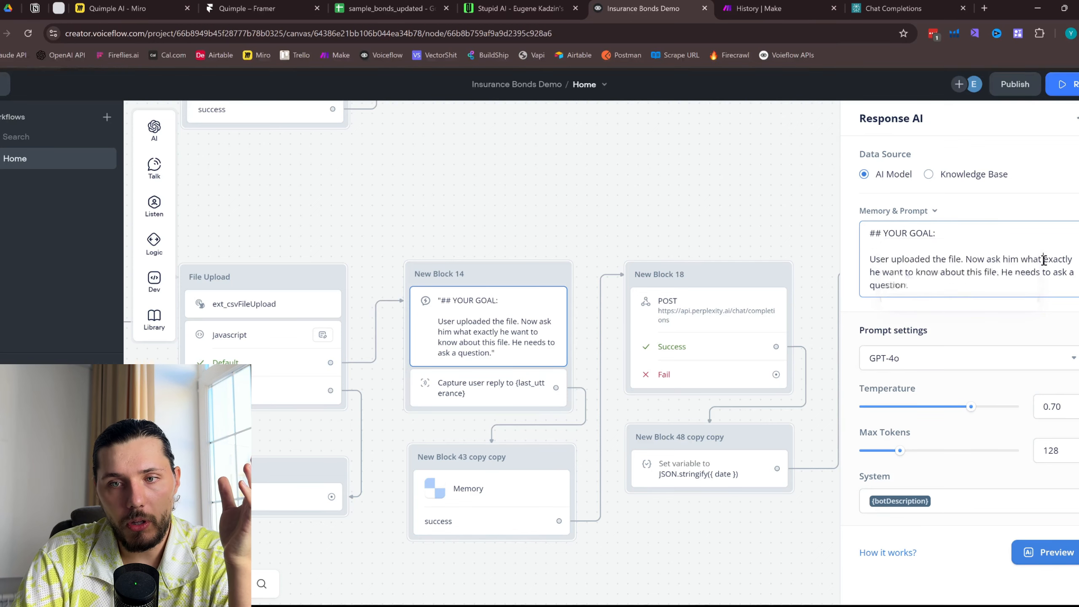
left_click_drag(951, 258, 986, 287)
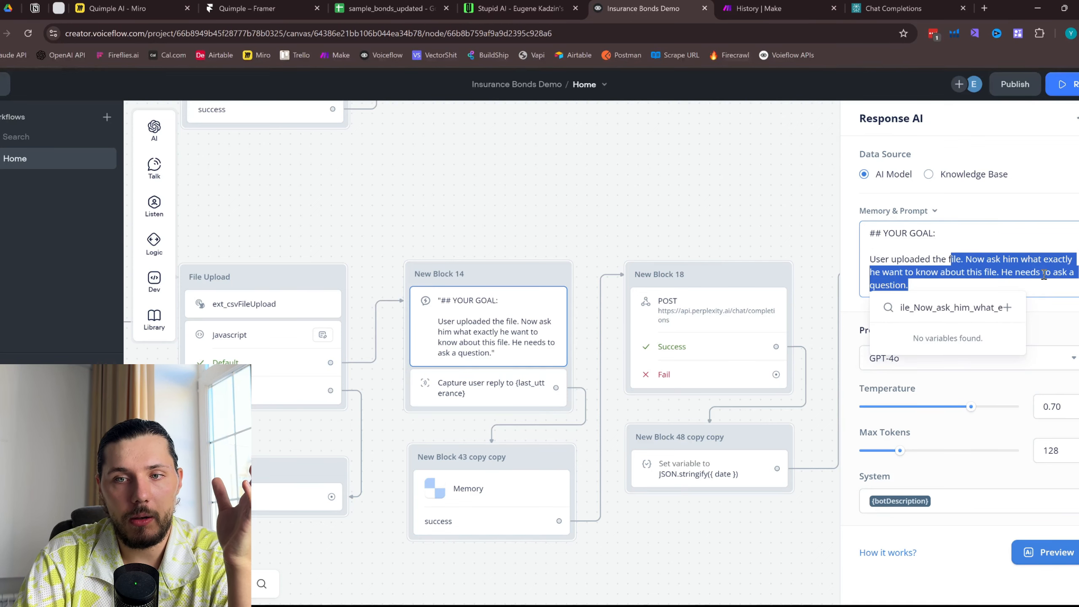
left_click(1070, 258)
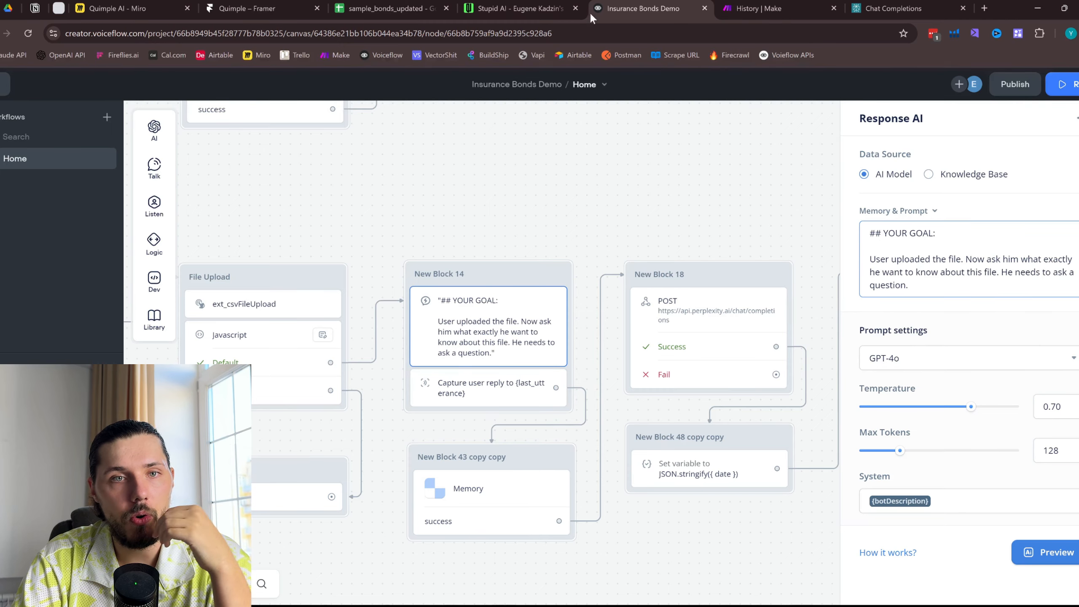
Switch to the Quimple webchat page and highlight the chatbot's file upload request, its follow-up question and the bond amount question
left_click(570, 9)
scroll(515, 301, "up", 15)
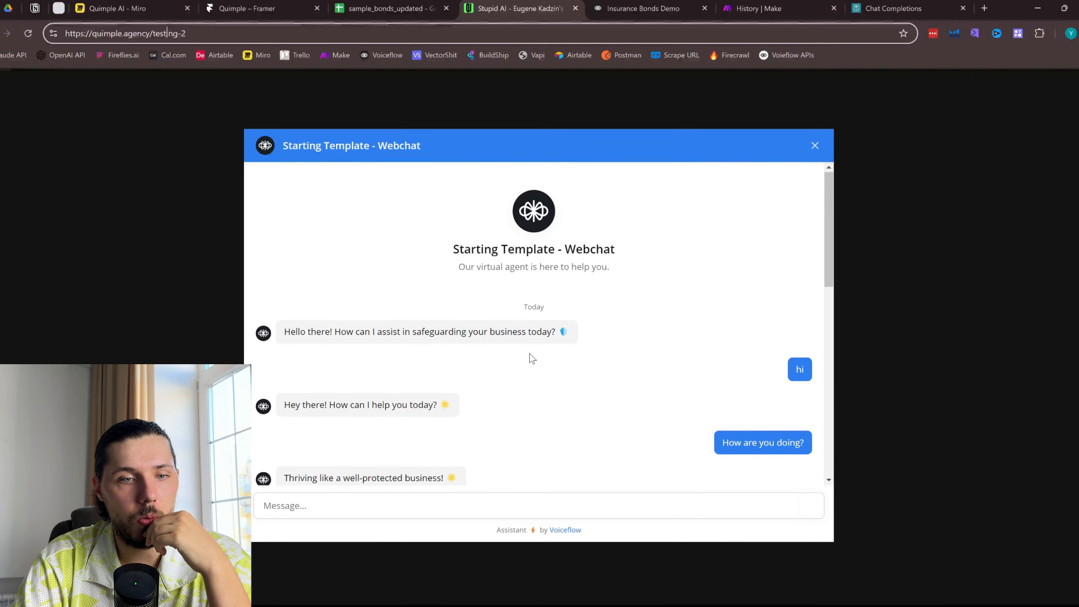
scroll(529, 353, "down", 5)
left_click_drag(306, 374, 397, 376)
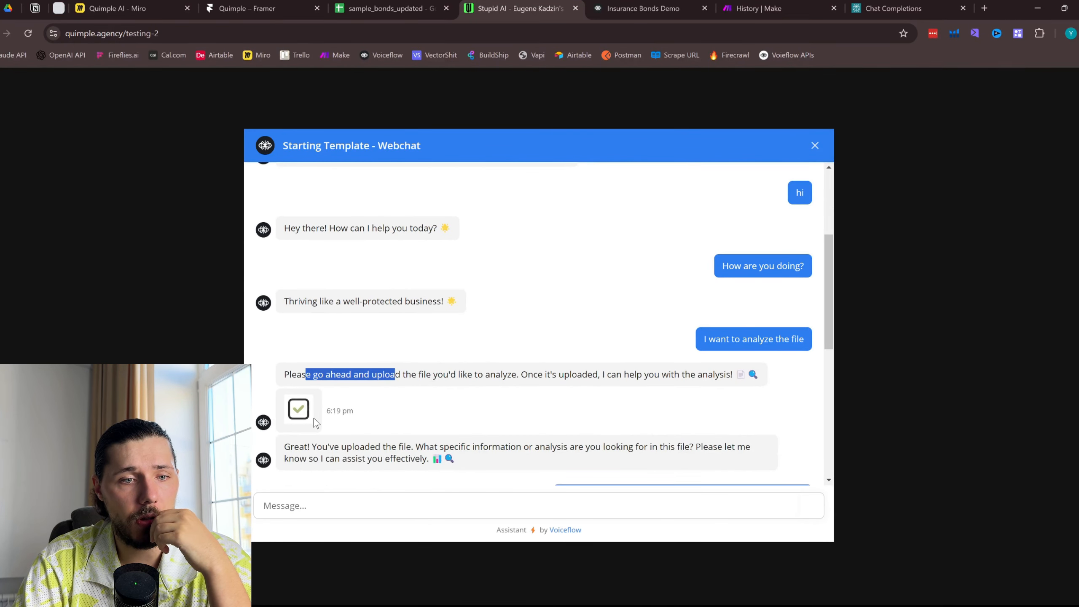
left_click_drag(309, 447, 411, 458)
scroll(462, 447, "down", 1)
left_click(484, 399)
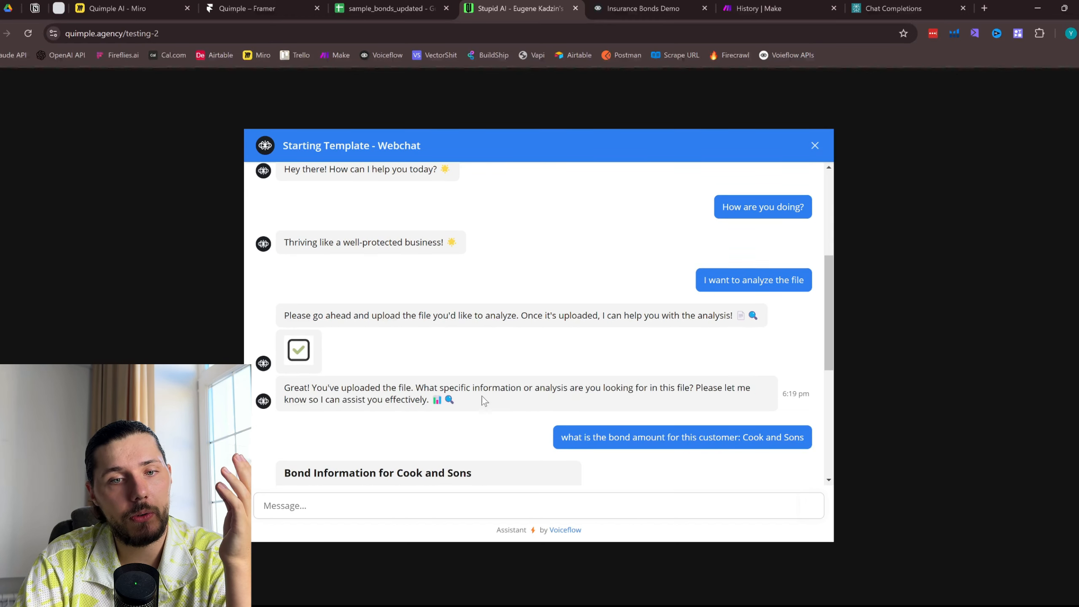
left_click_drag(475, 388, 314, 374)
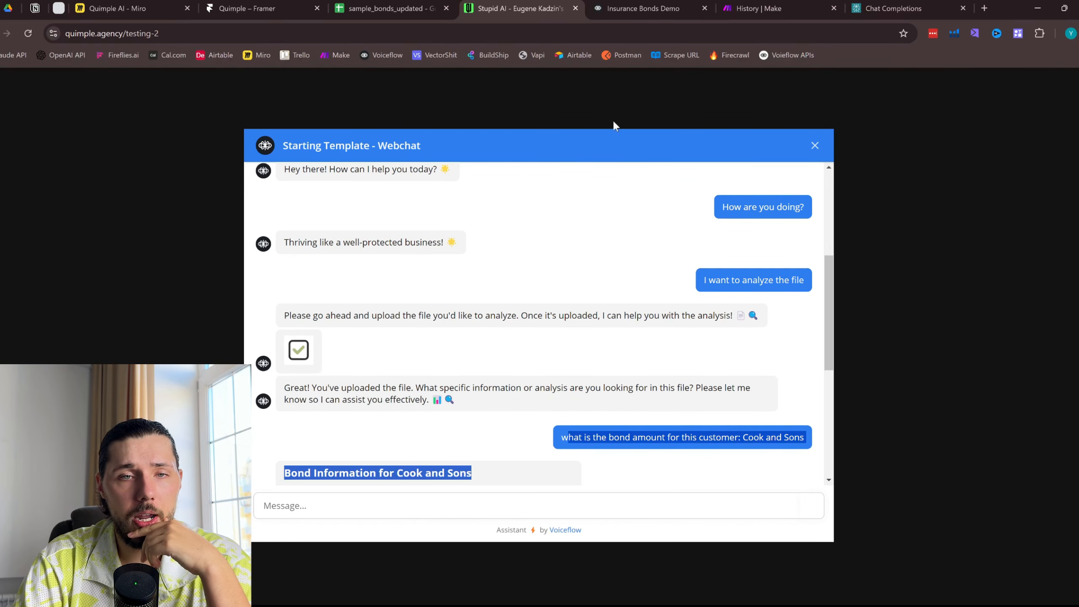
Return to the Voiceflow canvas and open the user reply capture step and the Memory function of New Block 43 copy copy
left_click(637, 9)
left_click(515, 382)
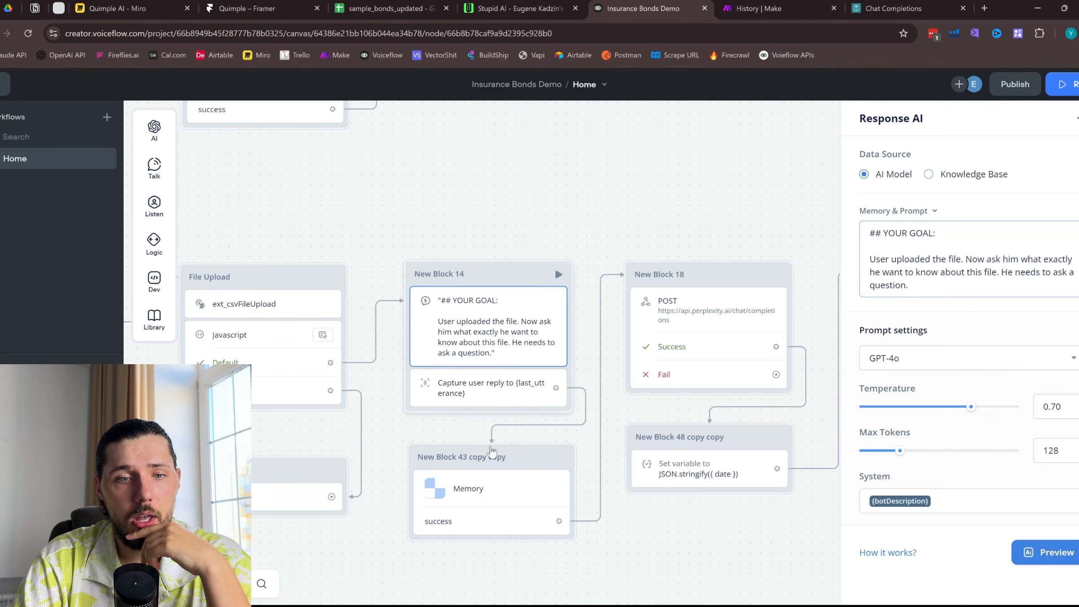
left_click(537, 490)
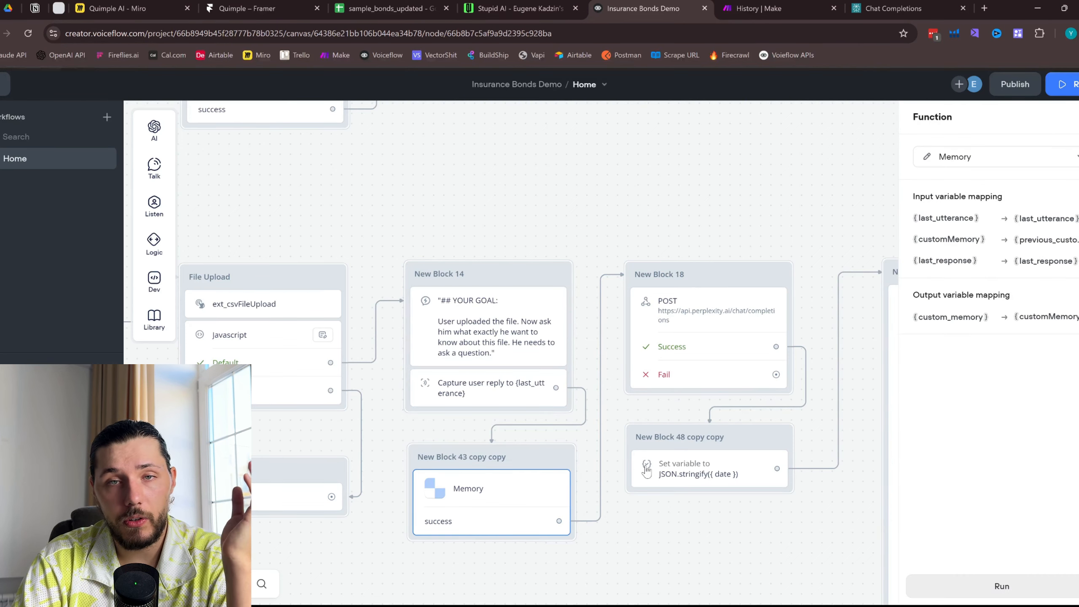
Switch to the Quimple webchat page and highlight the alternating bot and user messages as examples of conversation history
left_click(548, 8)
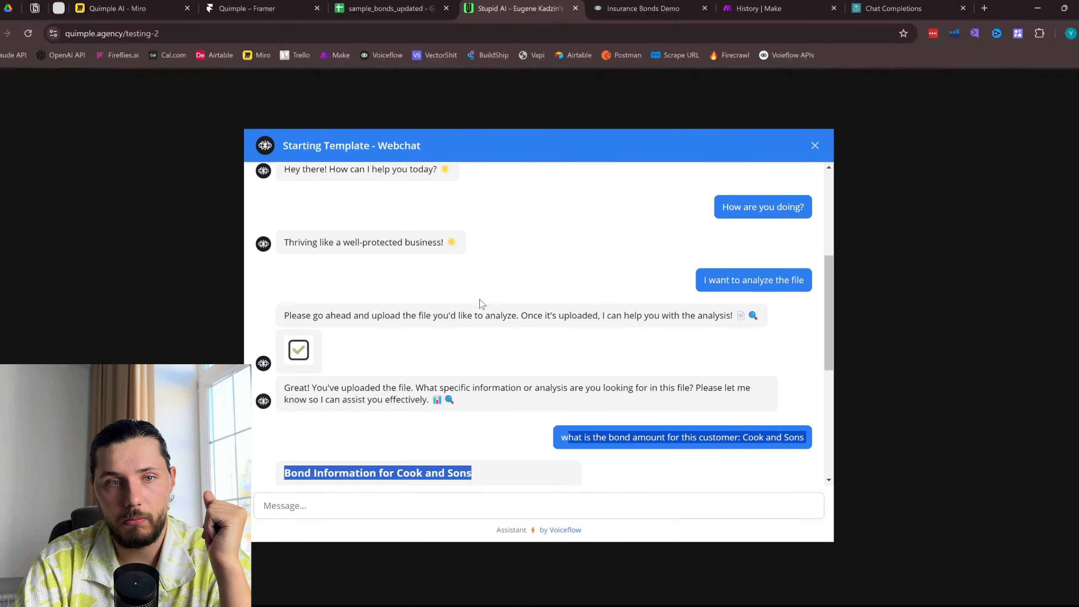
scroll(480, 300, "up", 3)
left_click_drag(329, 287, 403, 287)
left_click_drag(782, 325, 742, 325)
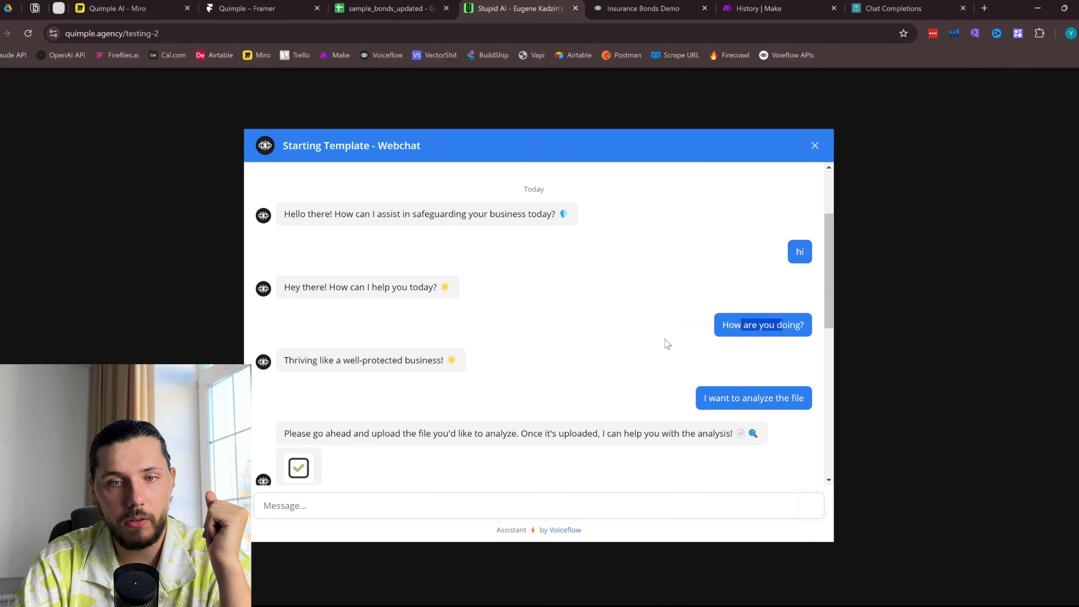
left_click_drag(363, 361, 402, 361)
left_click_drag(721, 396, 773, 398)
left_click_drag(364, 452, 463, 434)
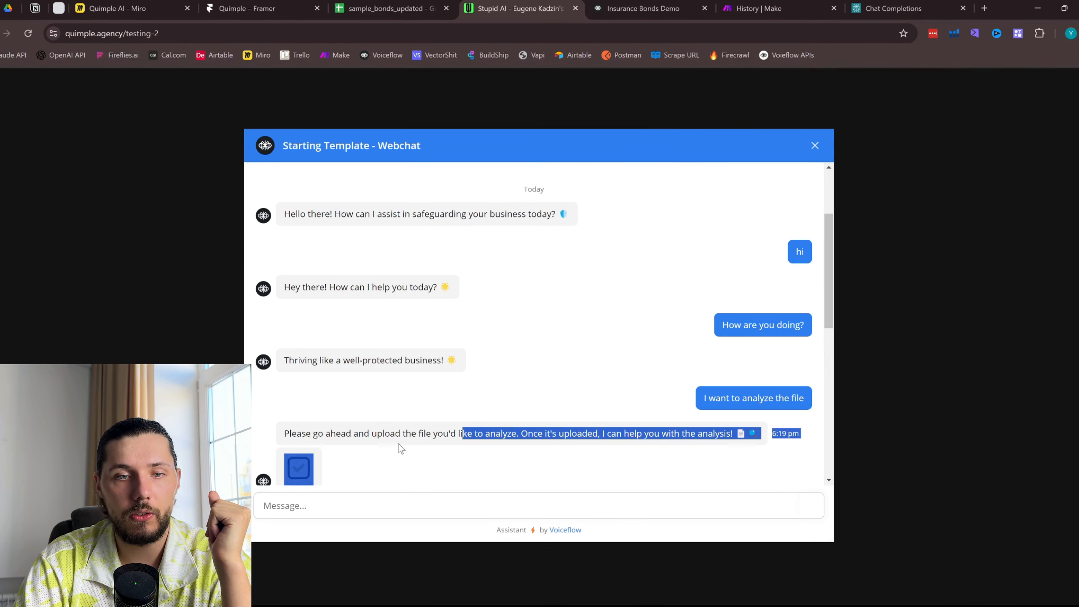
Open the POST API step of New Block 18 in Voiceflow and consult Perplexity's Chat Completions reference before returning to it
left_click(633, 5)
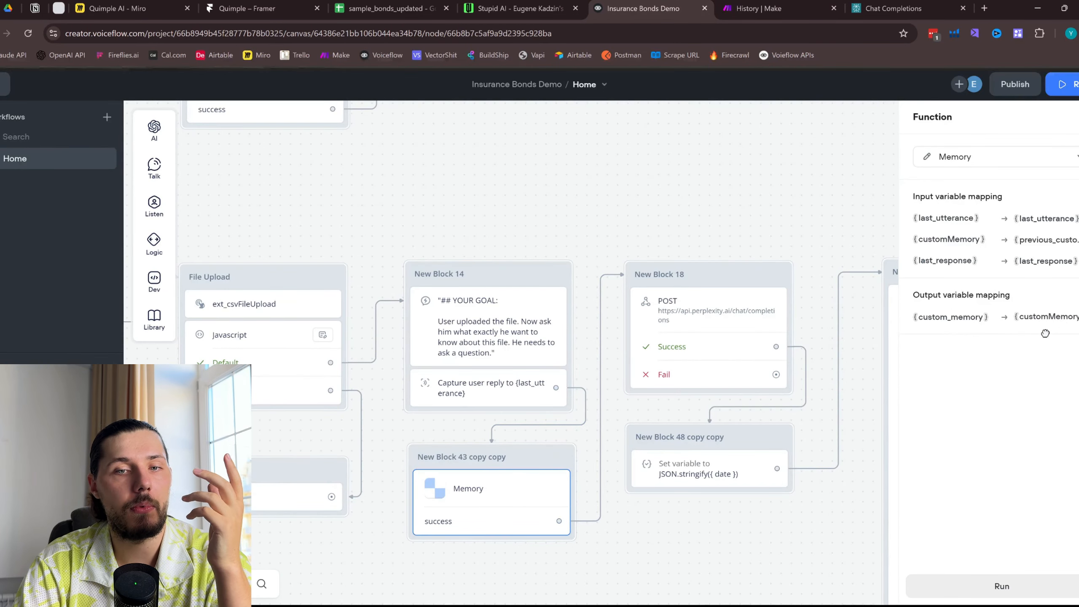
left_click_drag(804, 317, 663, 272)
left_click(533, 298)
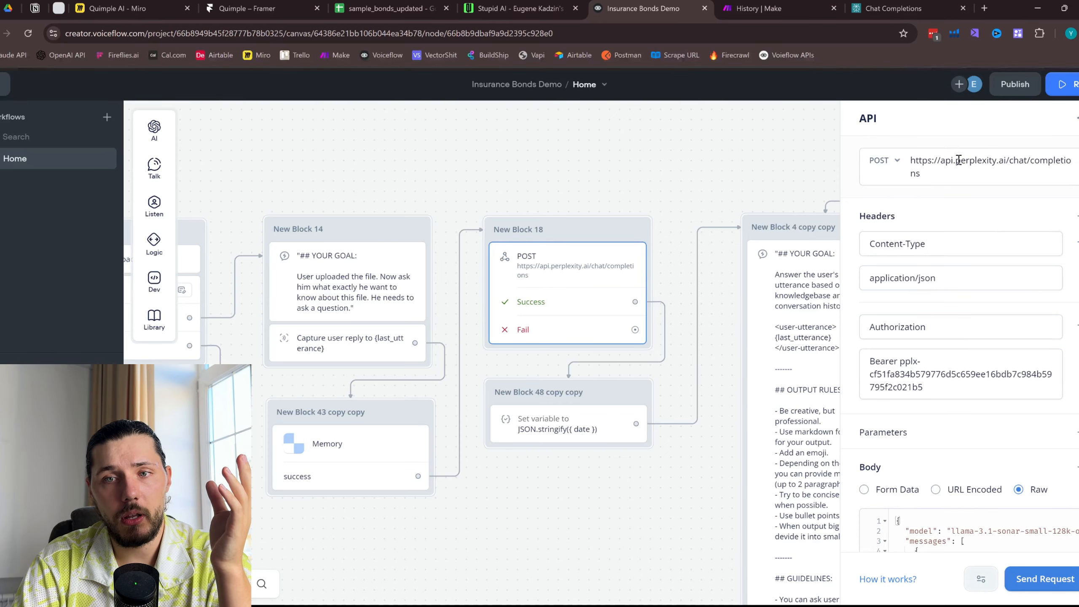
left_click(879, 7)
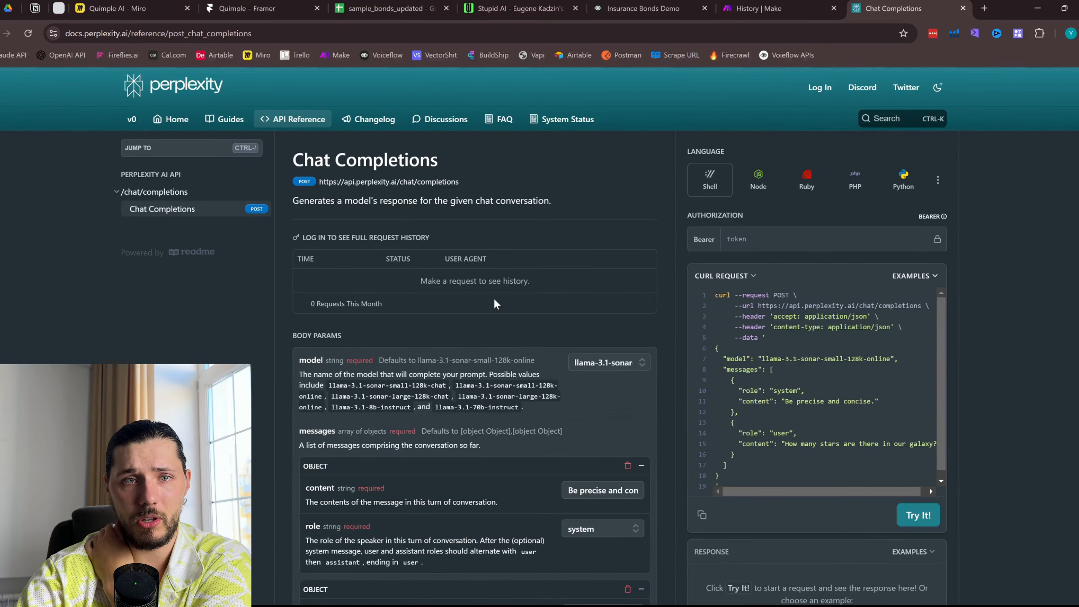
left_click(617, 3)
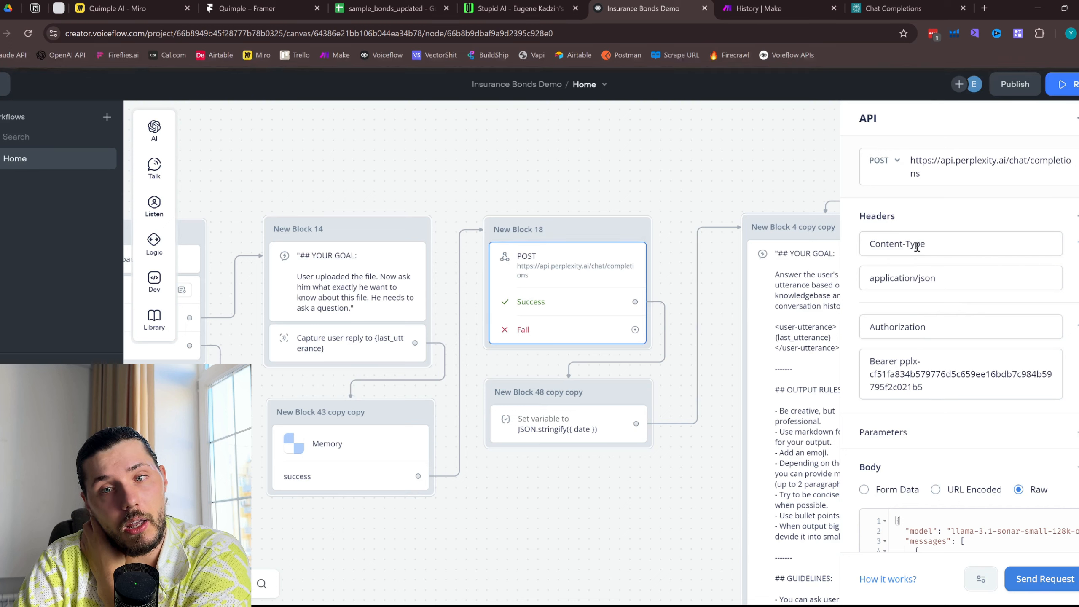
Highlight the API step's request URL, Content-Type header and the API key in its Authorization header
left_click_drag(919, 246, 886, 245)
left_click(941, 229)
left_click_drag(929, 171, 937, 146)
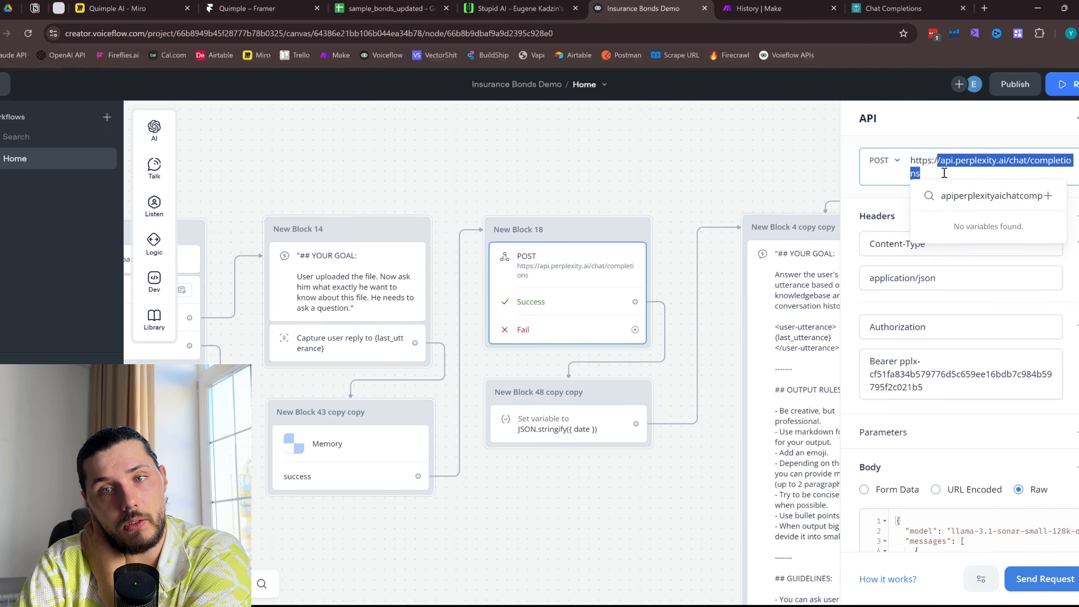
left_click_drag(880, 245, 901, 247)
left_click(876, 276)
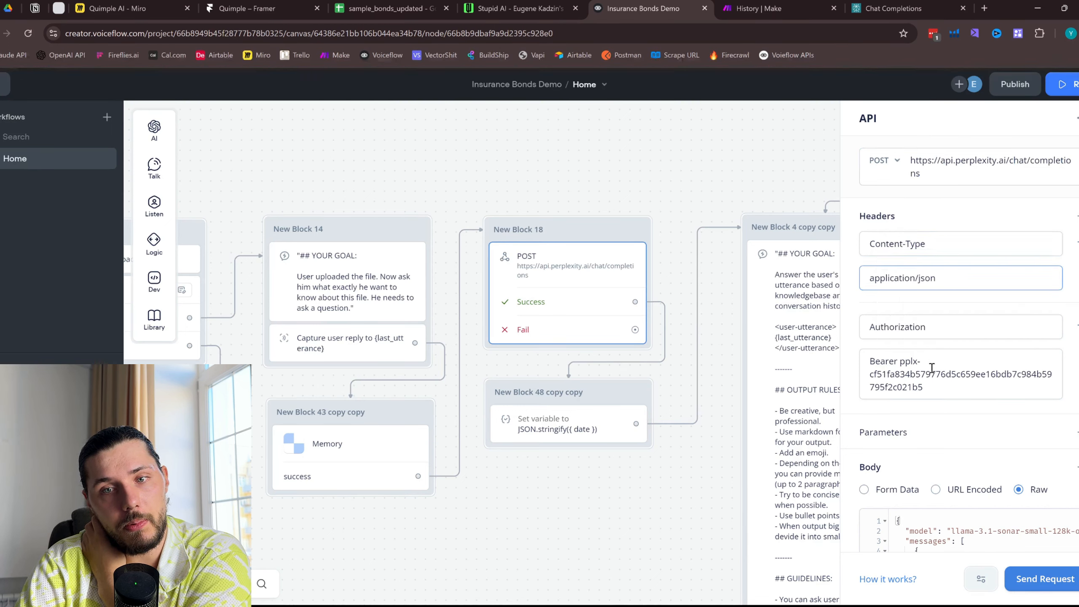
mouse_move(895, 373)
left_mouse_down()
mouse_move(911, 376)
mouse_move(895, 369)
left_mouse_up()
left_click(928, 382)
left_click(912, 375)
Examine the request's raw body, highlighting the model name, the system message content and the user question about today's date
scroll(893, 364, "down", 2)
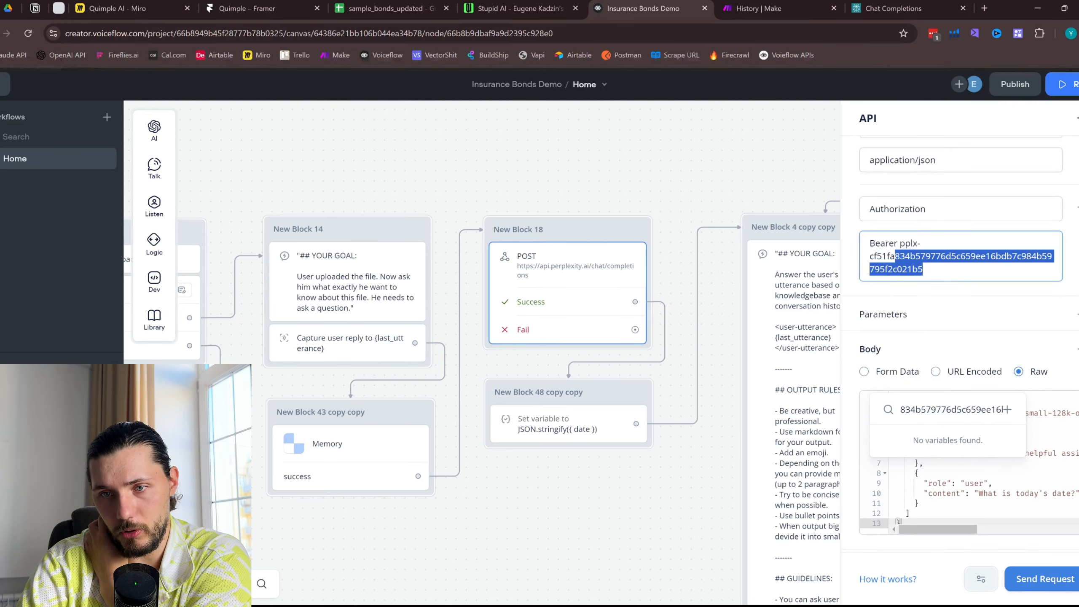
scroll(956, 382, "down", 3)
left_click_drag(907, 309, 954, 371)
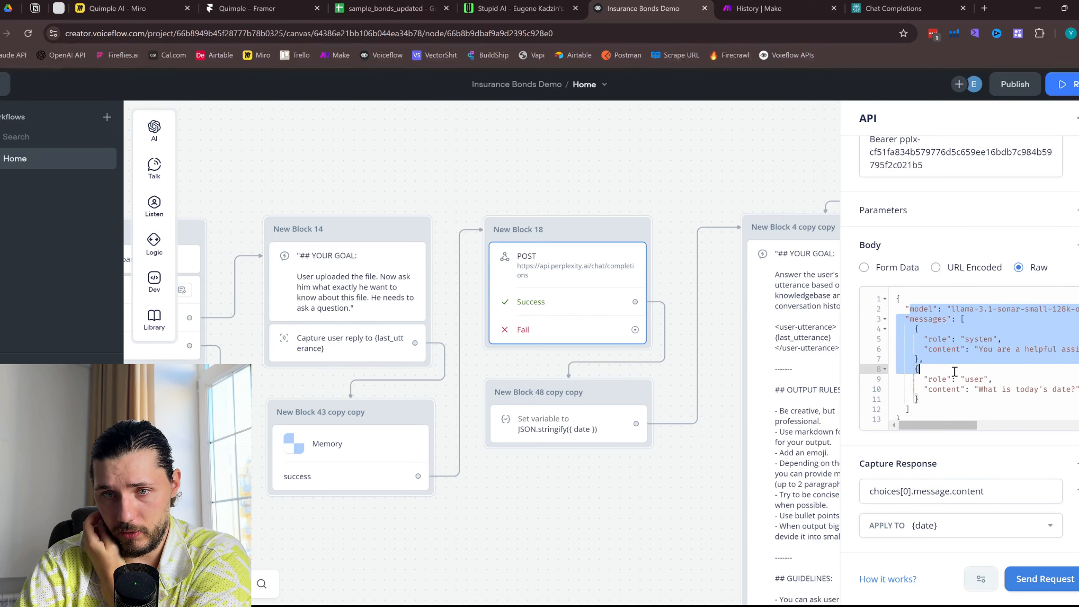
left_click(939, 340)
left_click_drag(961, 309, 966, 318)
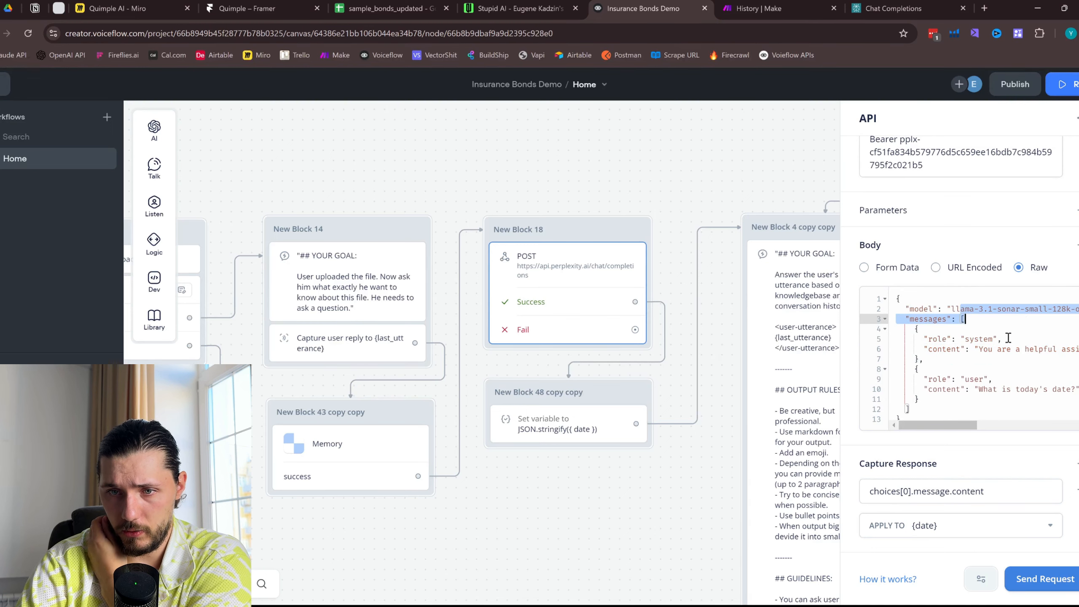
left_click(1050, 320)
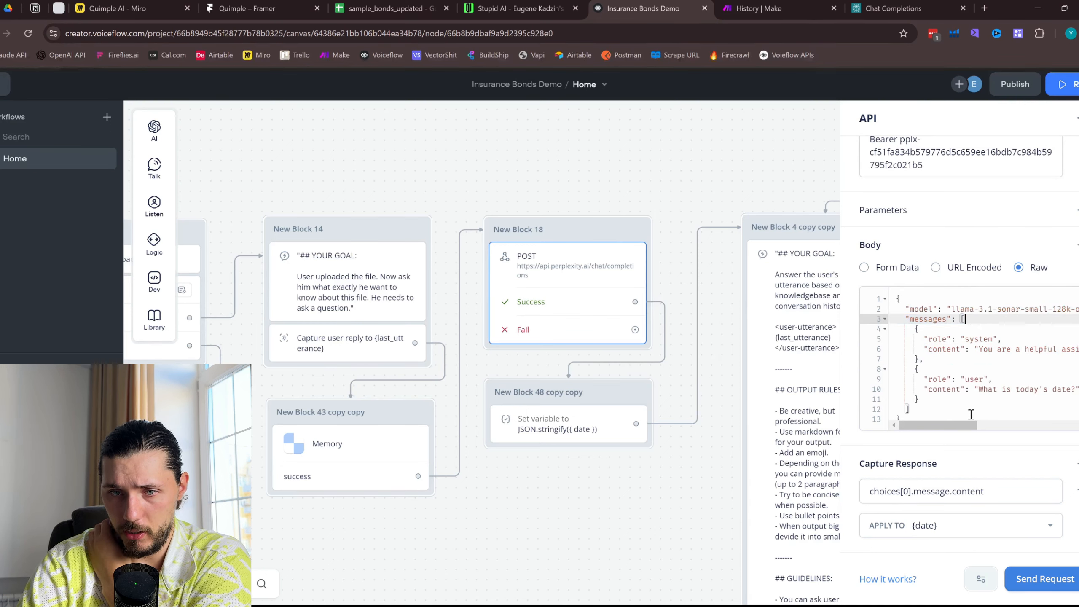
left_click_drag(970, 426, 995, 427)
left_click_drag(1009, 309, 1023, 310)
mouse_move(987, 427)
left_mouse_down()
mouse_move(964, 429)
mouse_move(1016, 424)
mouse_move(976, 432)
left_mouse_up()
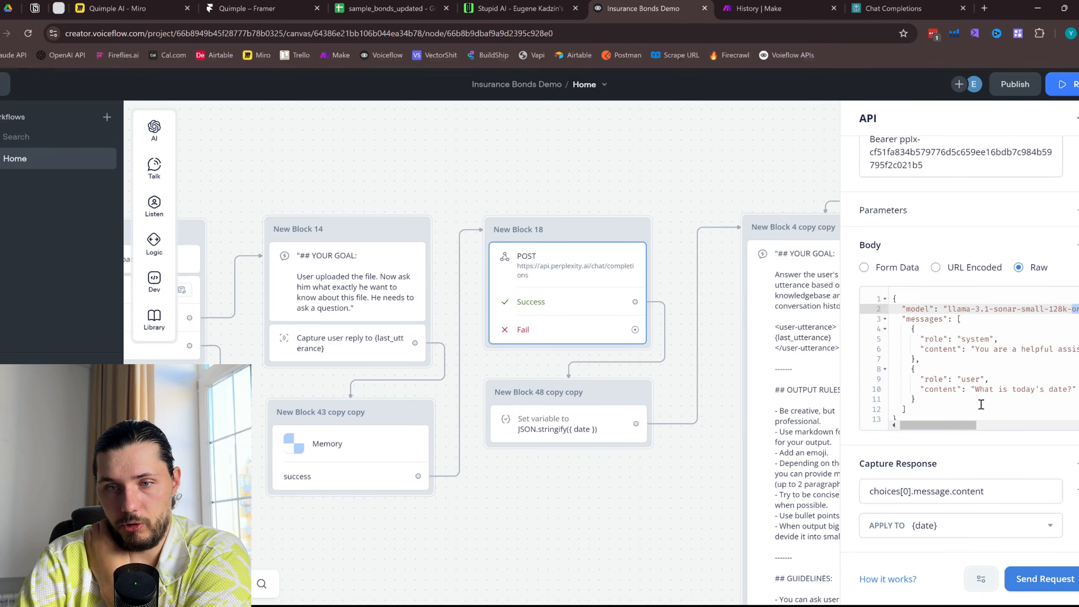
left_click_drag(1022, 349, 920, 359)
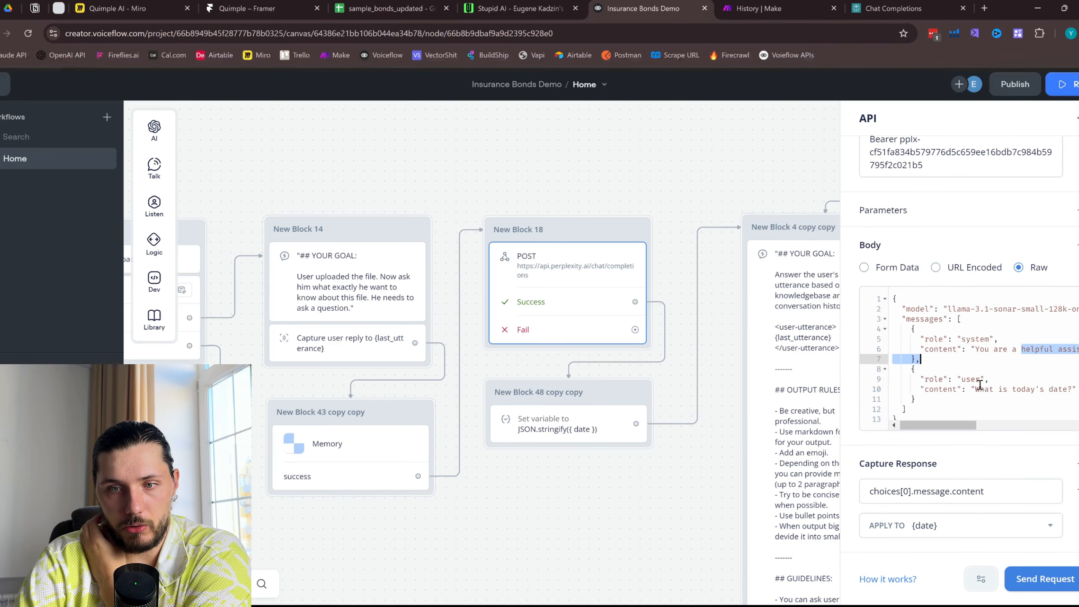
left_click_drag(976, 390, 1035, 390)
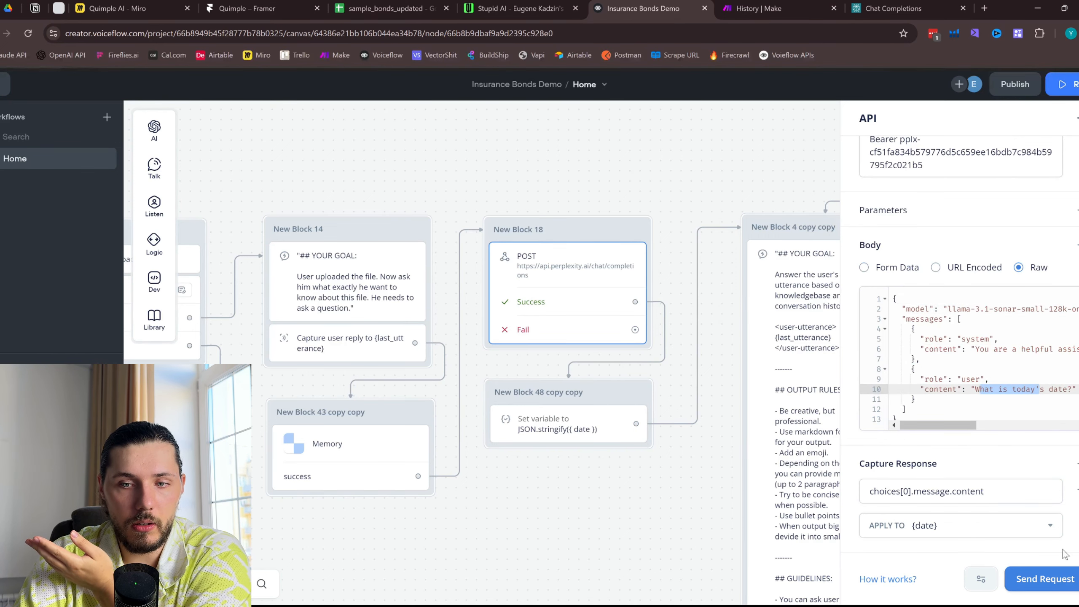
Send a test request from the API step, highlight the date header and the assistant's message content, and close the response
left_click(1046, 578)
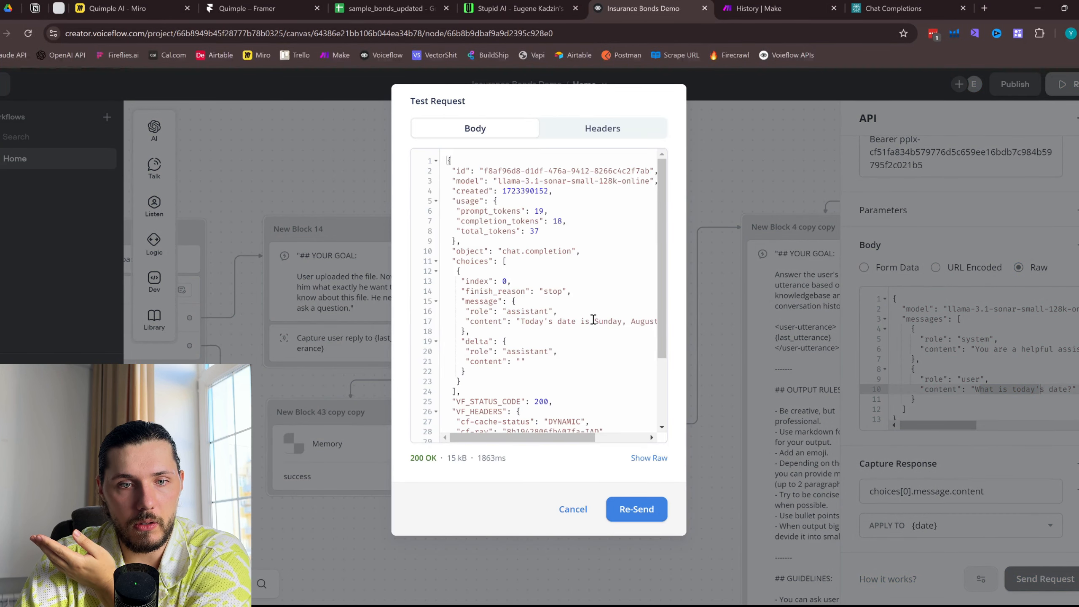
scroll(593, 319, "down", 5)
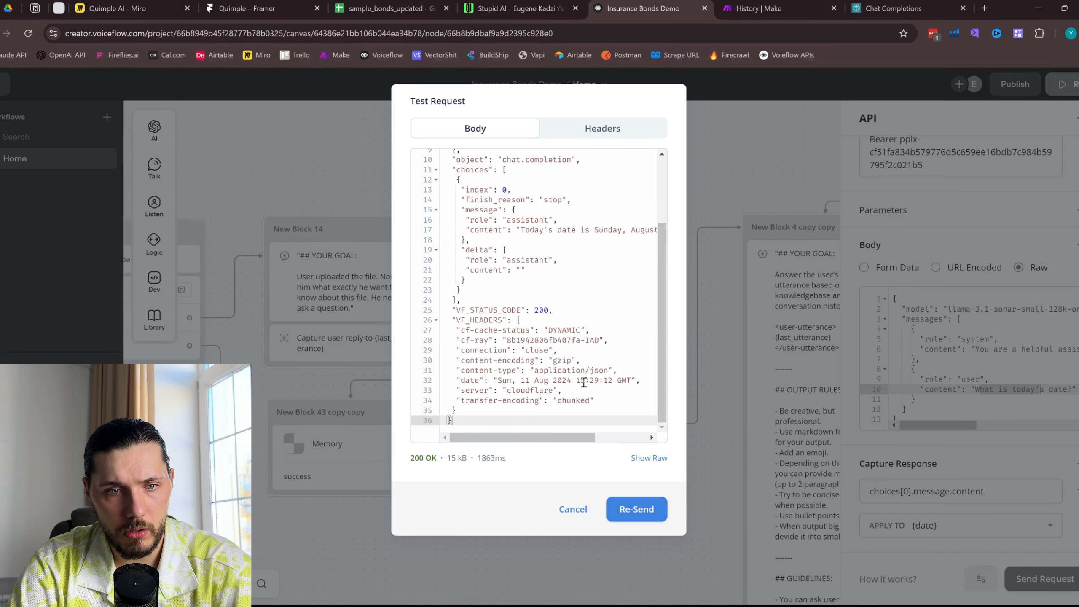
left_click_drag(496, 381, 638, 381)
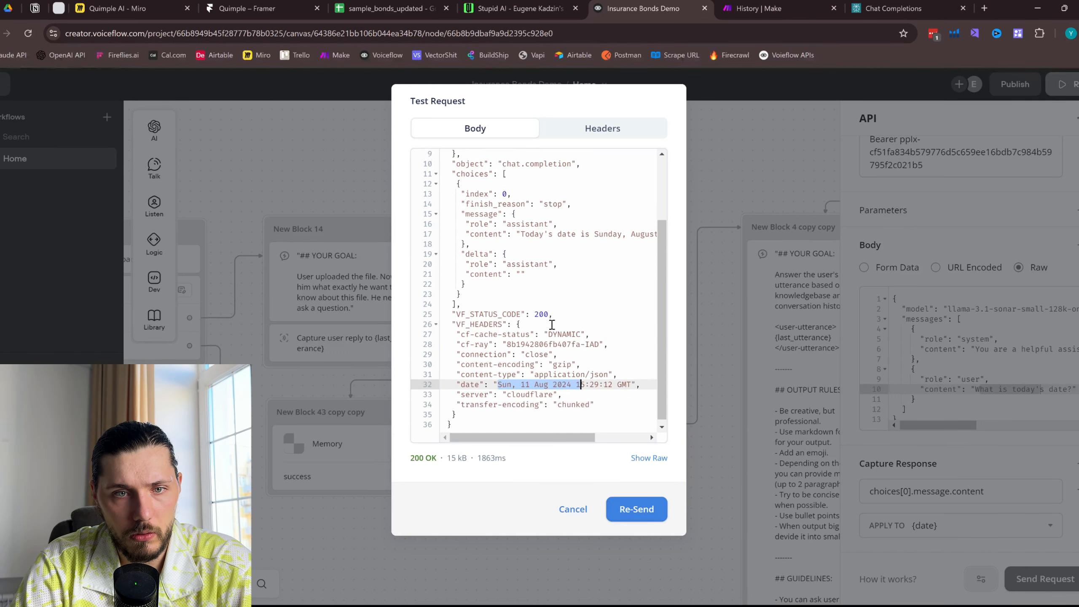
scroll(574, 272, "up", 2)
left_click_drag(559, 256, 592, 258)
scroll(592, 260, "right", 3)
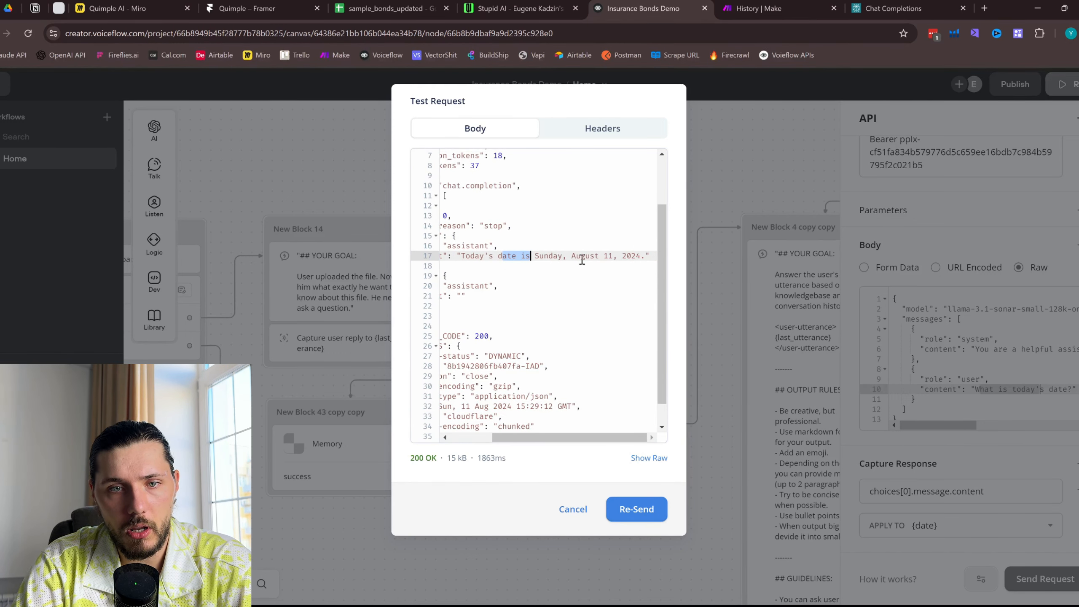
left_click(582, 256)
left_click(749, 250)
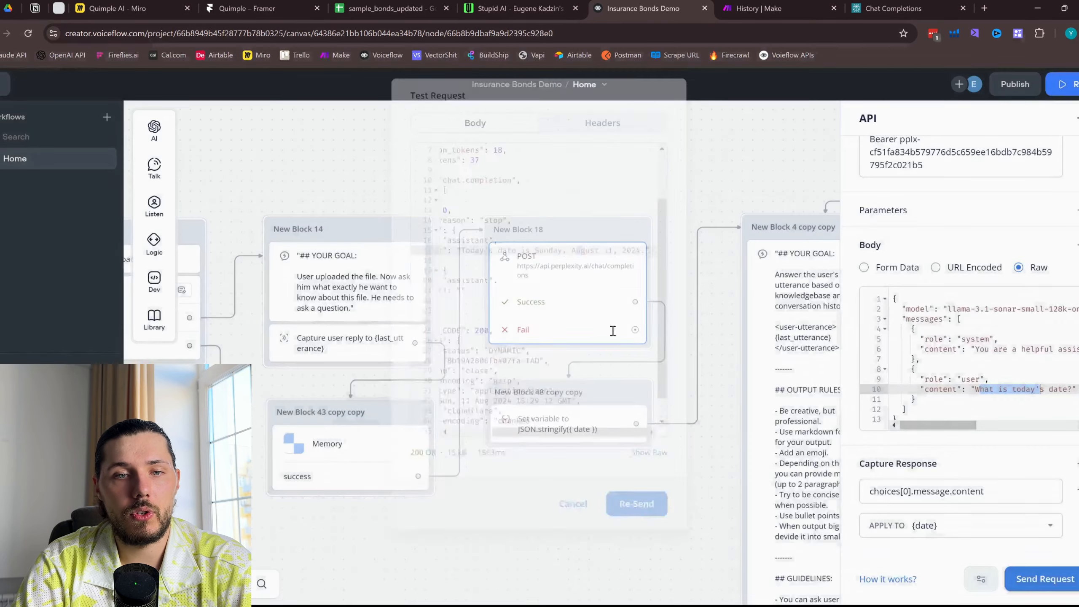
Open the Set variable step with the JSON.stringify date expression in New Block 48 copy copy
left_click(692, 338)
left_click(583, 413)
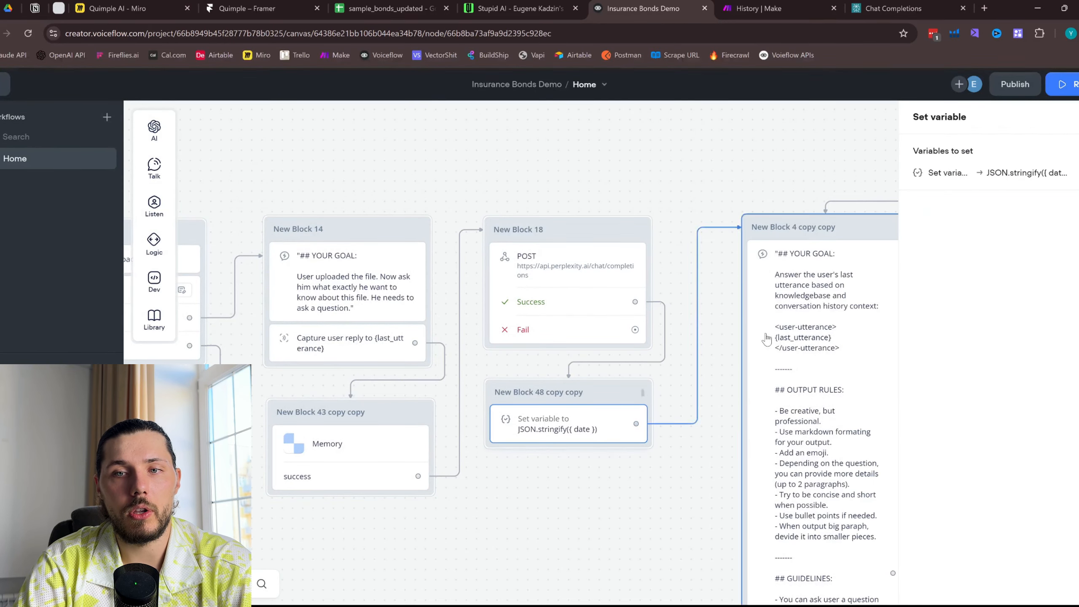
scroll(494, 222, "up", 1)
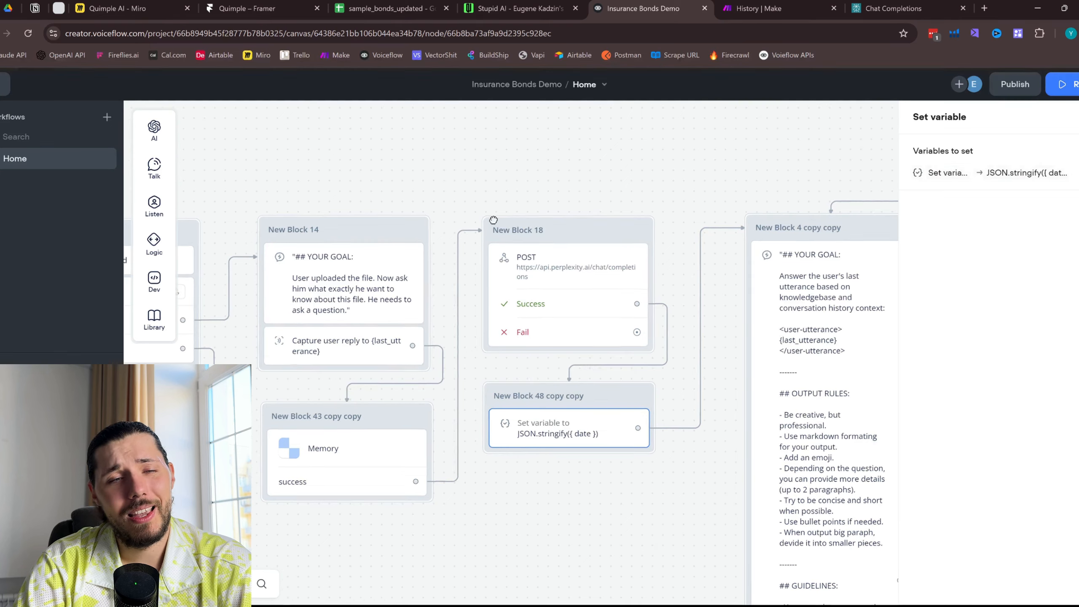
Open New Block 14's AI response, then the File Upload block's Javascript step, and highlight the data variable in its code
scroll(318, 275, "down", 2)
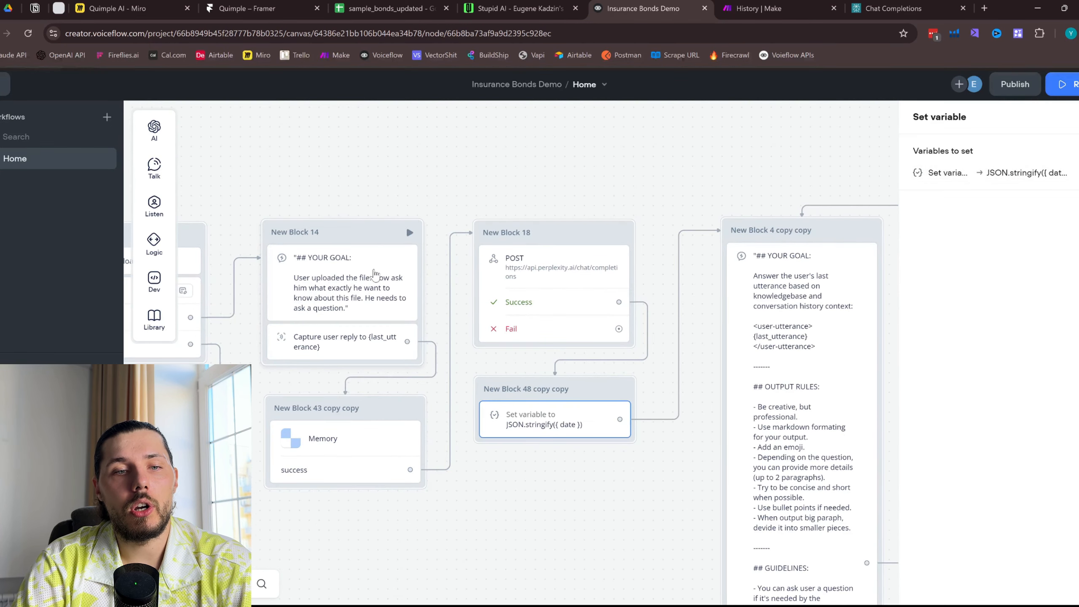
left_click_drag(402, 187, 480, 181)
left_click(415, 323)
left_click(434, 284)
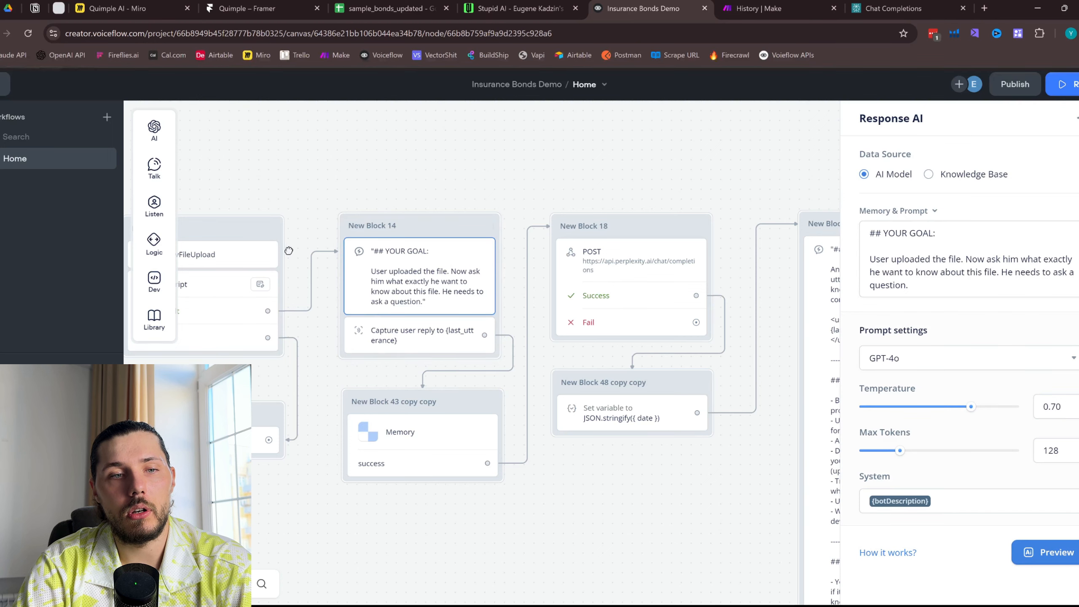
left_click_drag(220, 374, 322, 372)
left_click(321, 293)
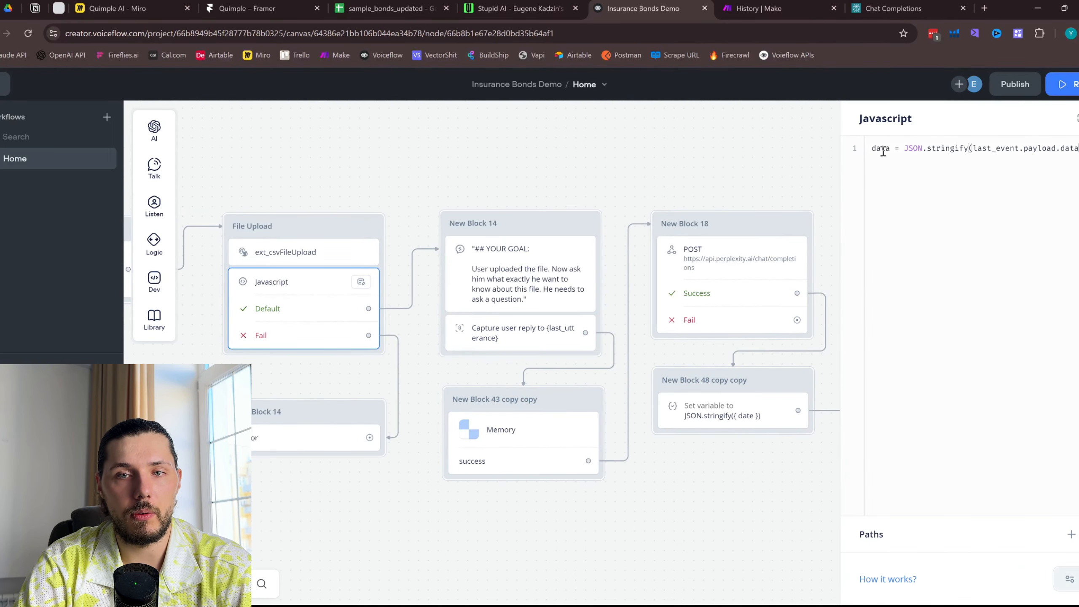
left_click_drag(889, 148, 872, 147)
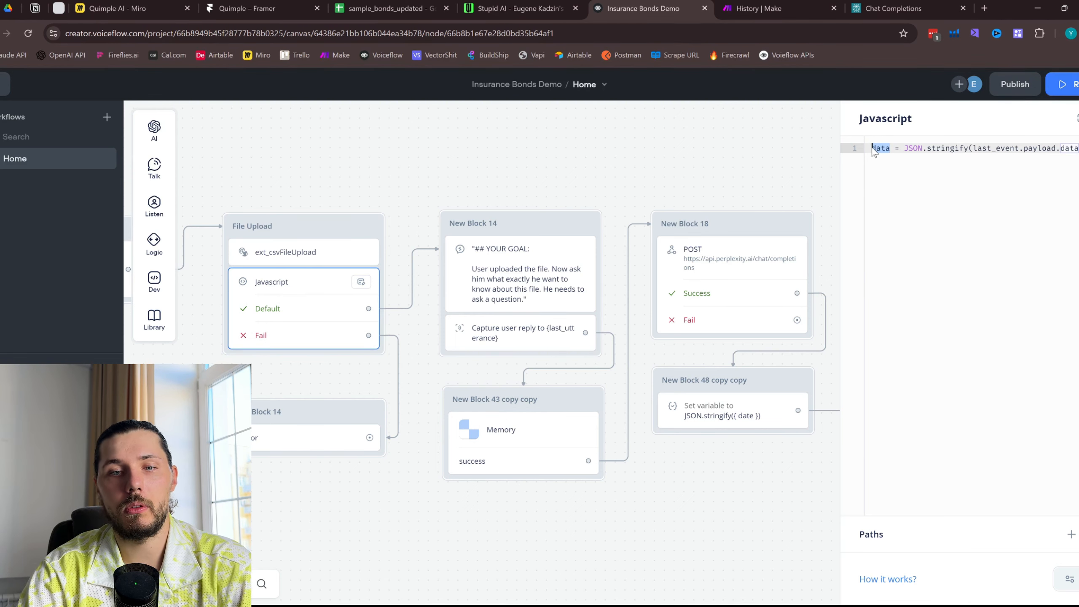
Inspect the JSON.stringify date entry of the Set variable step in New Block 48 copy copy and close it
left_click(706, 435)
left_click(951, 173)
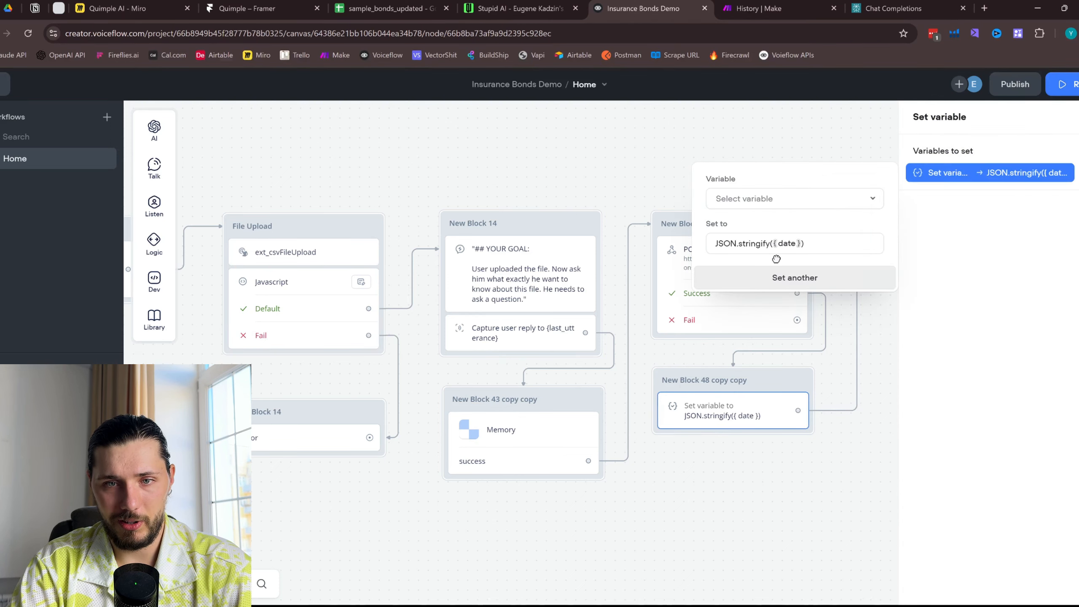
left_click(803, 142)
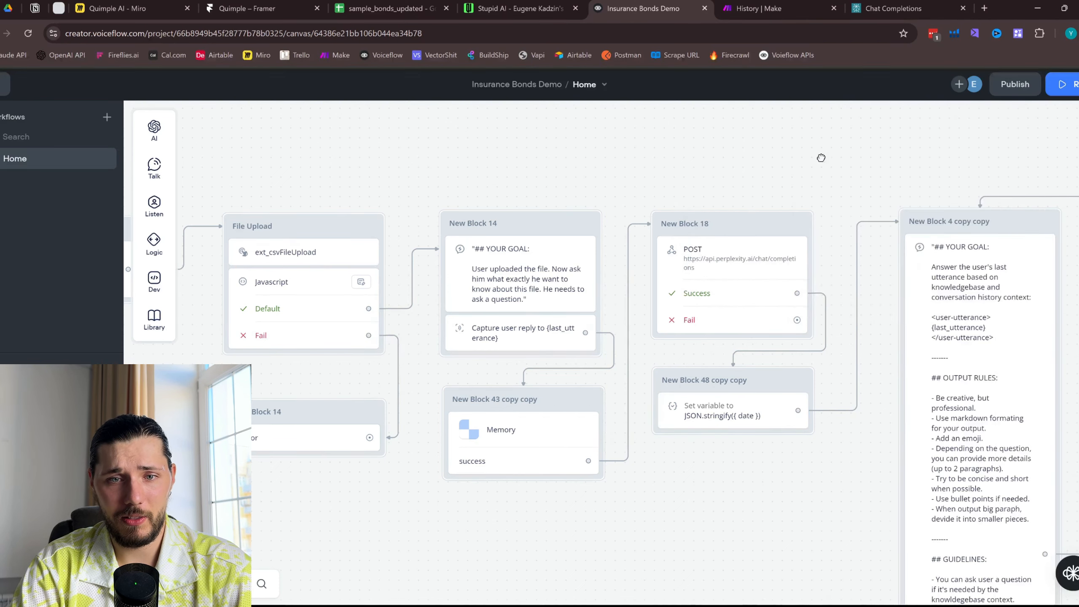
Open the Response AI step in New Block 4 copy copy, skim its prompt and highlight the goal instruction
left_click_drag(819, 159, 479, 168)
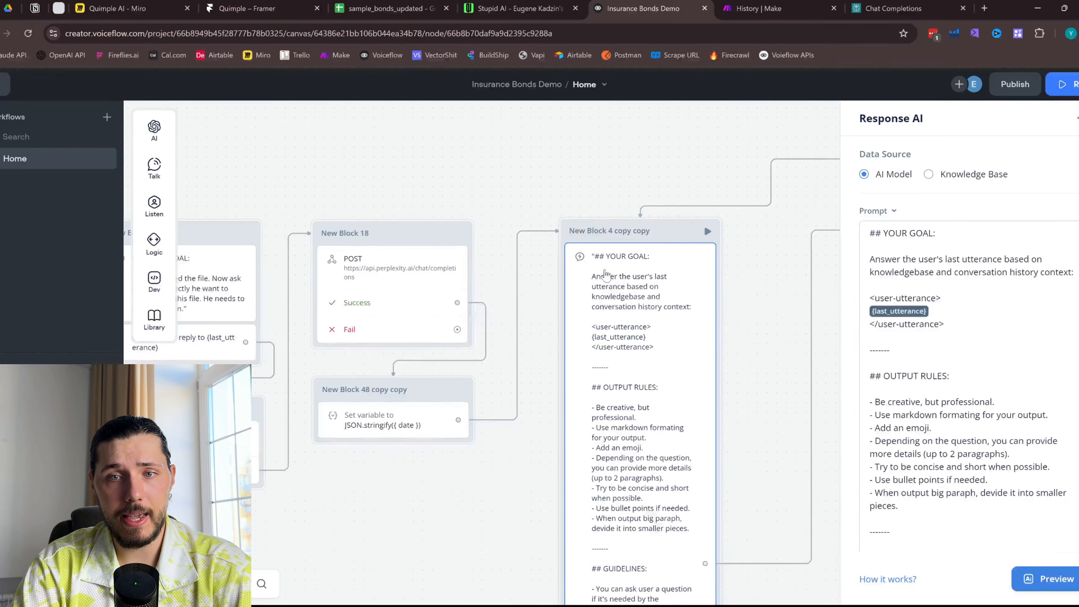
scroll(925, 275, "down", 1)
scroll(913, 272, "down", 6)
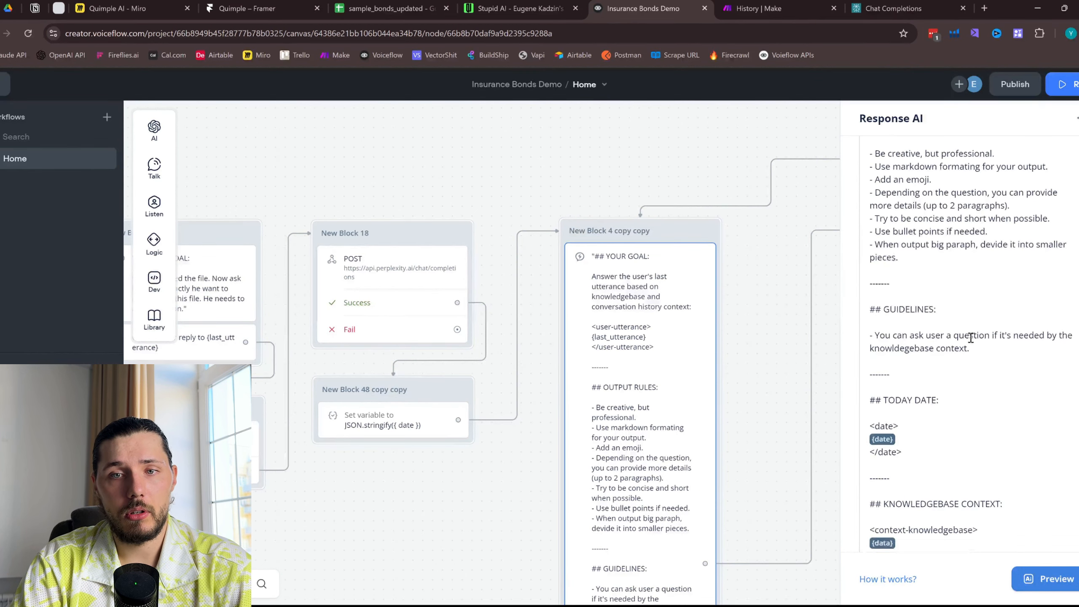
scroll(910, 272, "up", 8)
scroll(925, 265, "down", 15)
scroll(967, 314, "up", 12)
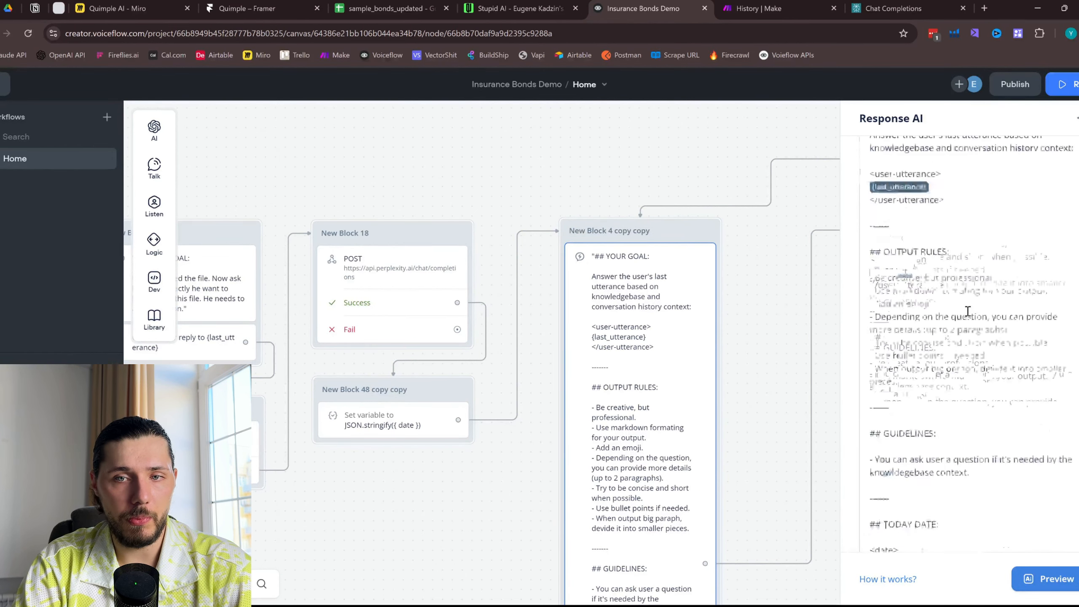
left_click_drag(883, 234, 1013, 272)
left_click(1060, 245)
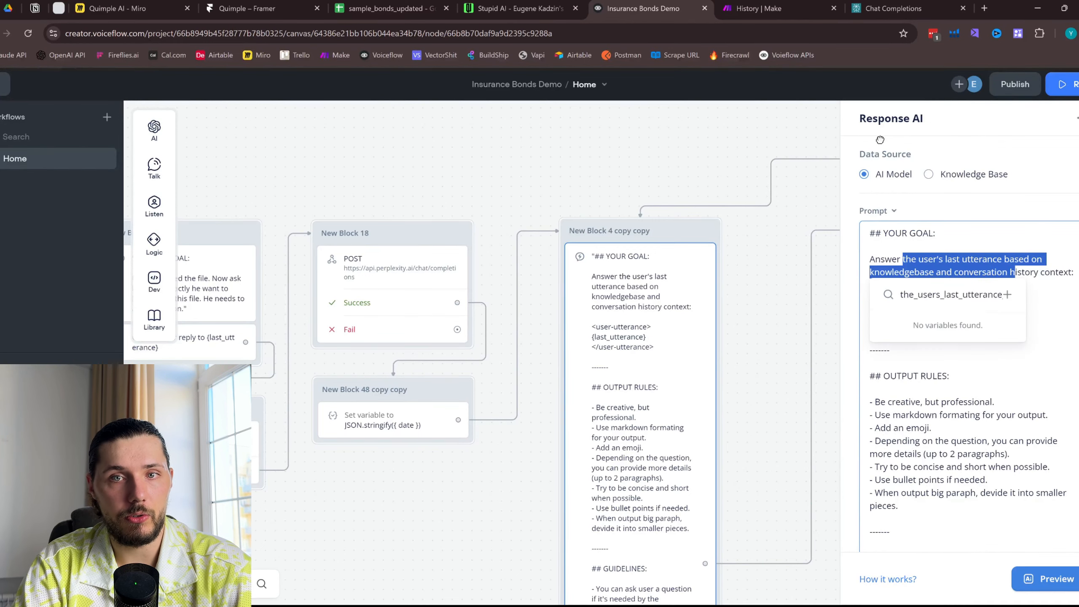
Switch to the webchat test page and highlight the question about the bond amount for Cook and Sons
left_click(531, 4)
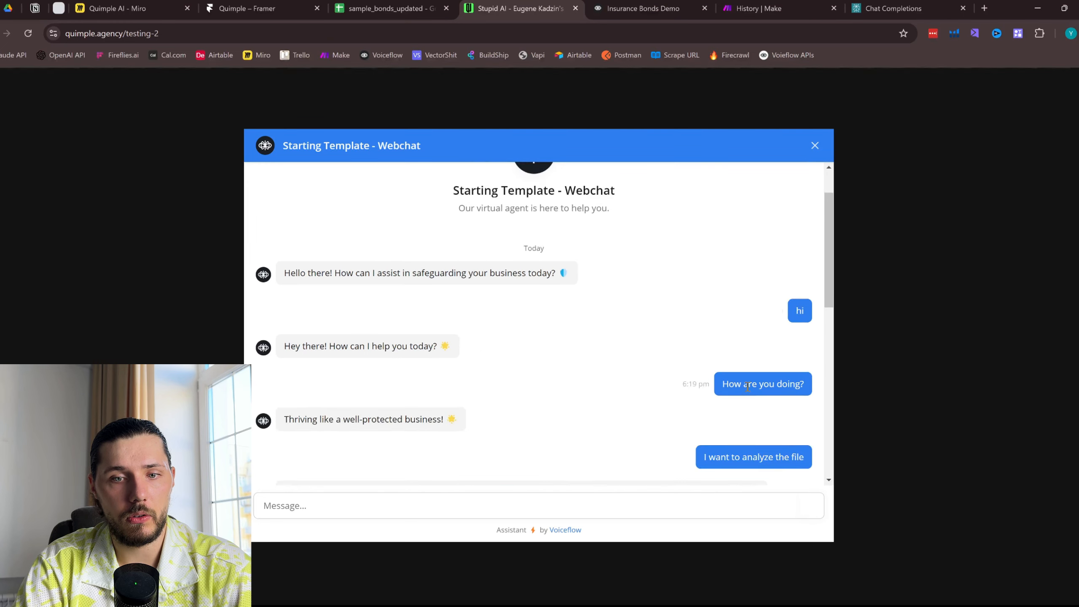
left_click_drag(568, 319, 801, 320)
left_click(652, 334)
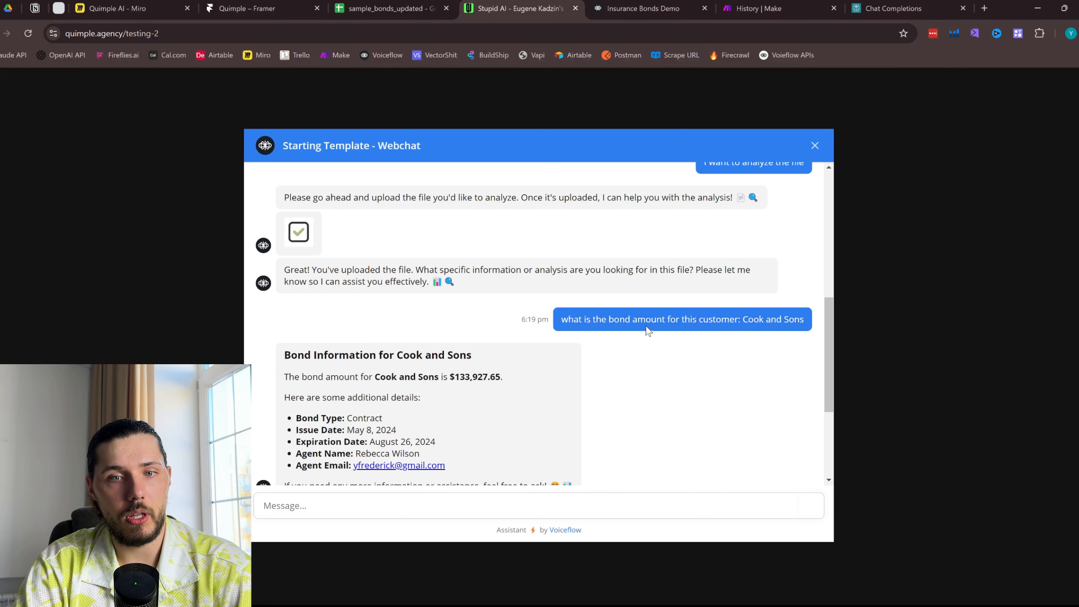
left_click_drag(619, 327, 795, 337)
Return to the Insurance Bonds Demo prompt and highlight the last_utterance variable with its user-utterance tags and the goal's utterance wording
left_click(635, 8)
left_click(903, 354)
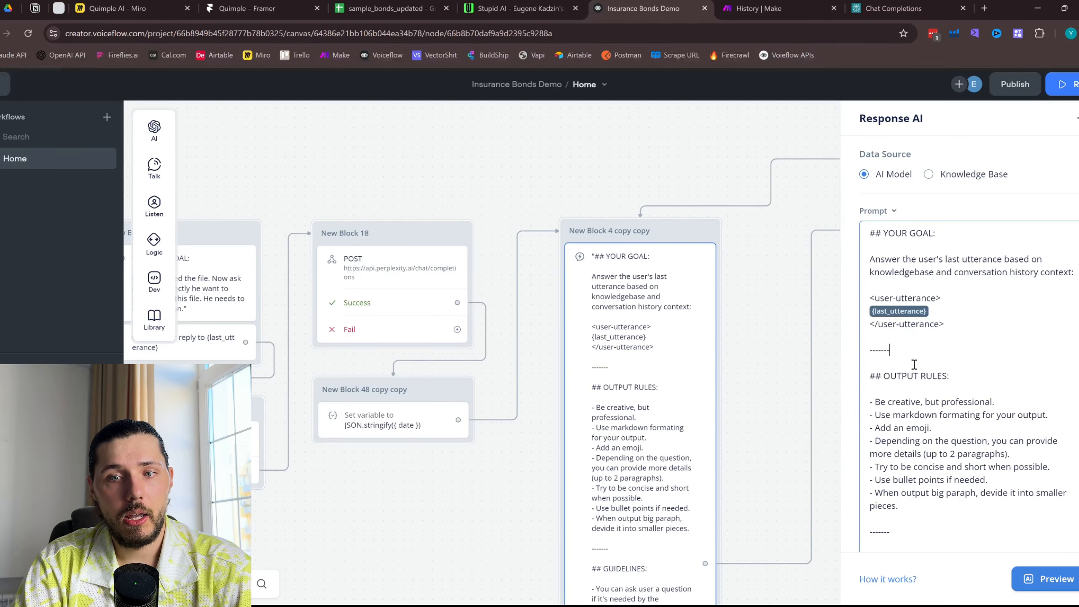
left_click_drag(902, 376, 951, 377)
left_click_drag(961, 325, 853, 299)
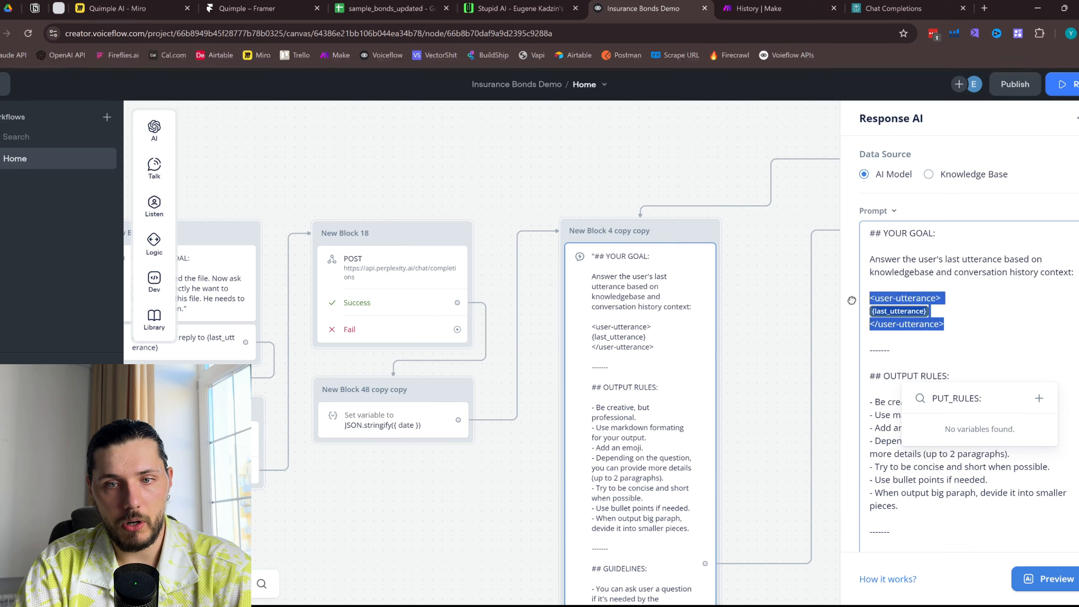
left_click(952, 297)
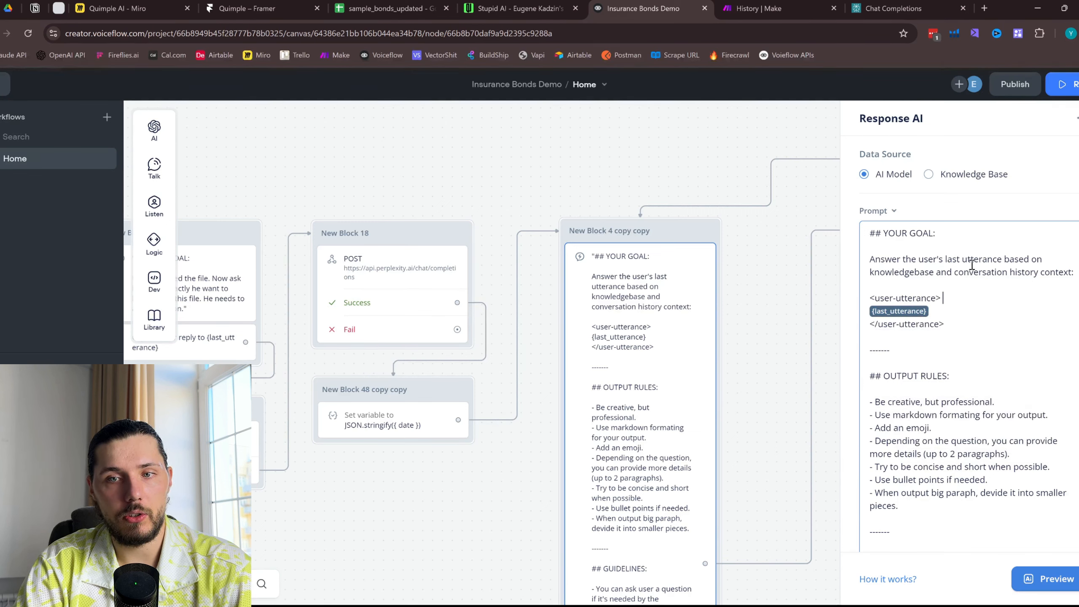
left_click_drag(959, 261, 994, 260)
left_click_drag(925, 260, 933, 263)
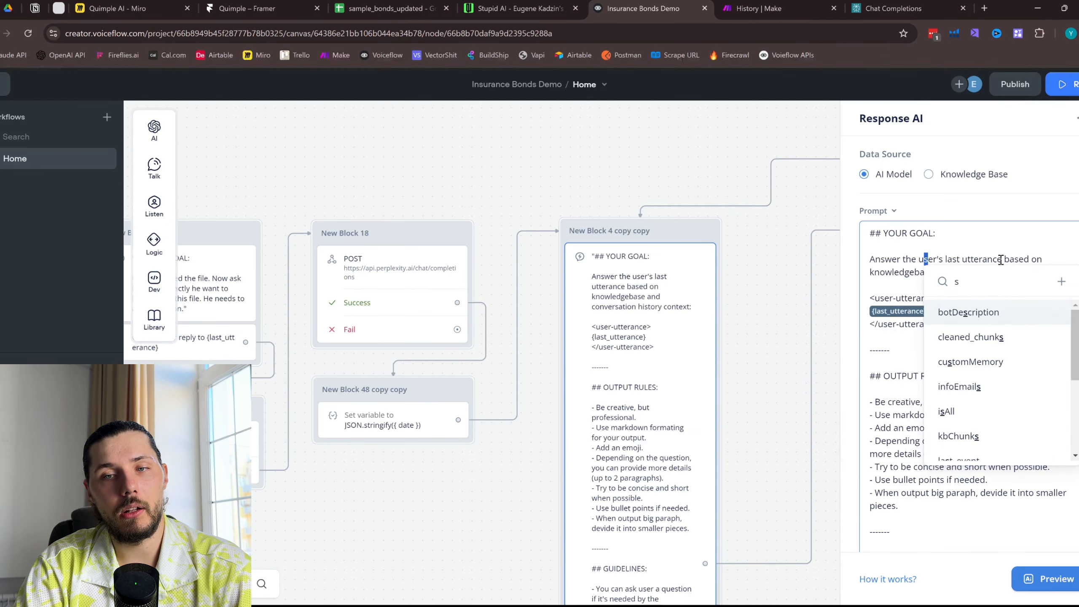
Highlight the opening and closing user-utterance tags individually in the prompt
left_click(910, 274)
left_click_drag(952, 298, 872, 297)
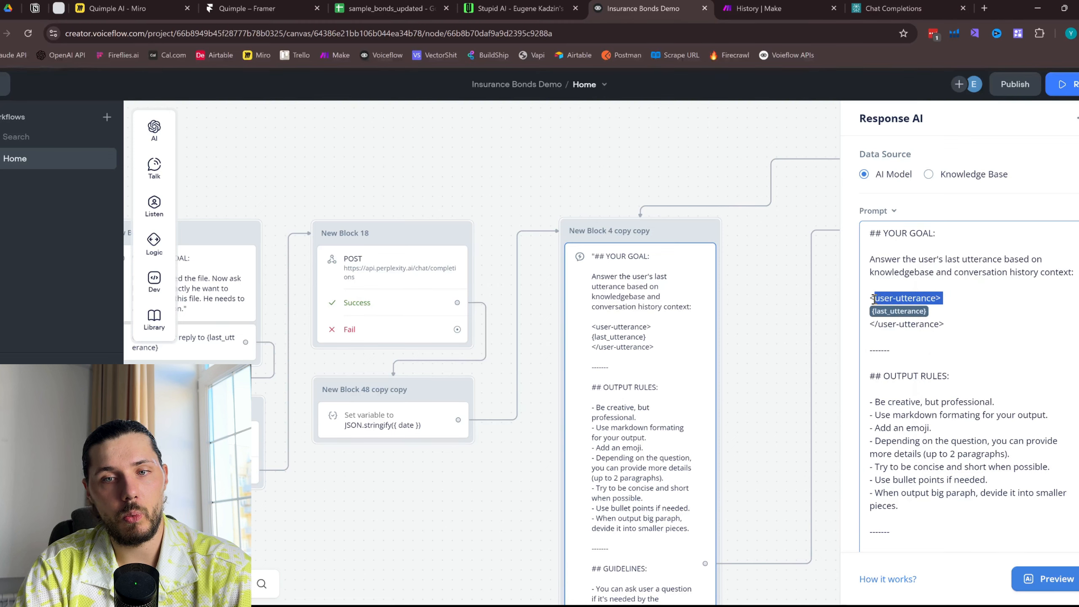
left_click(962, 324)
left_click_drag(961, 324, 868, 328)
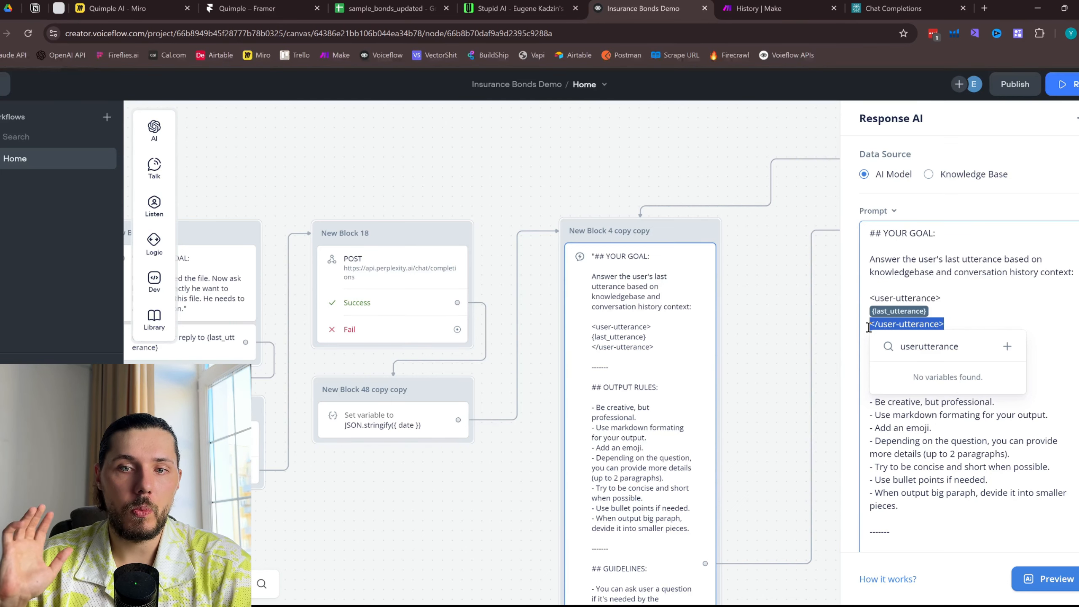
left_click(953, 296)
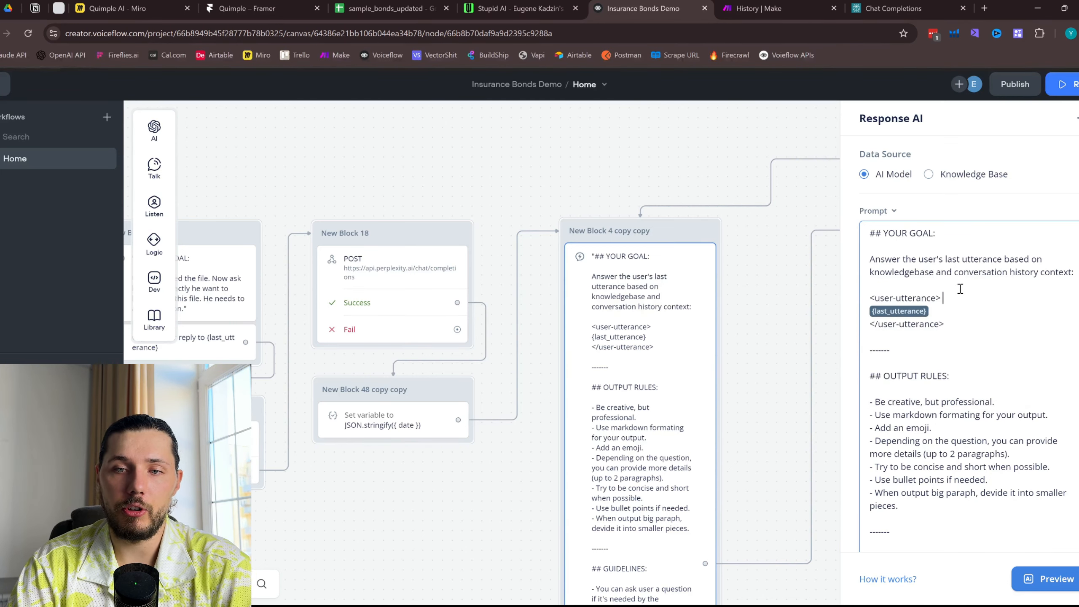
left_click_drag(961, 298, 869, 299)
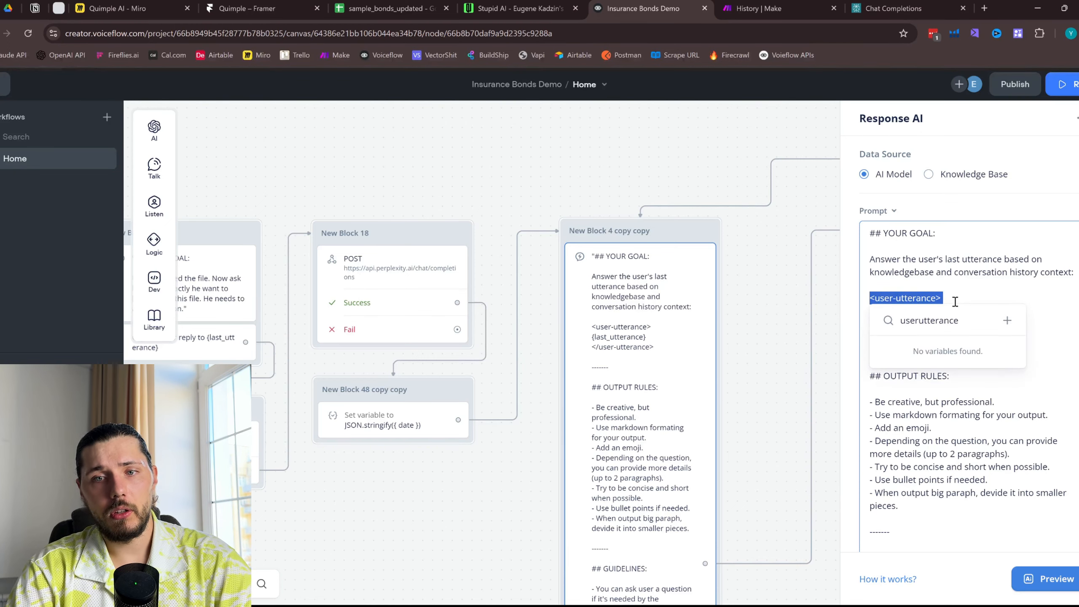
left_click(938, 293)
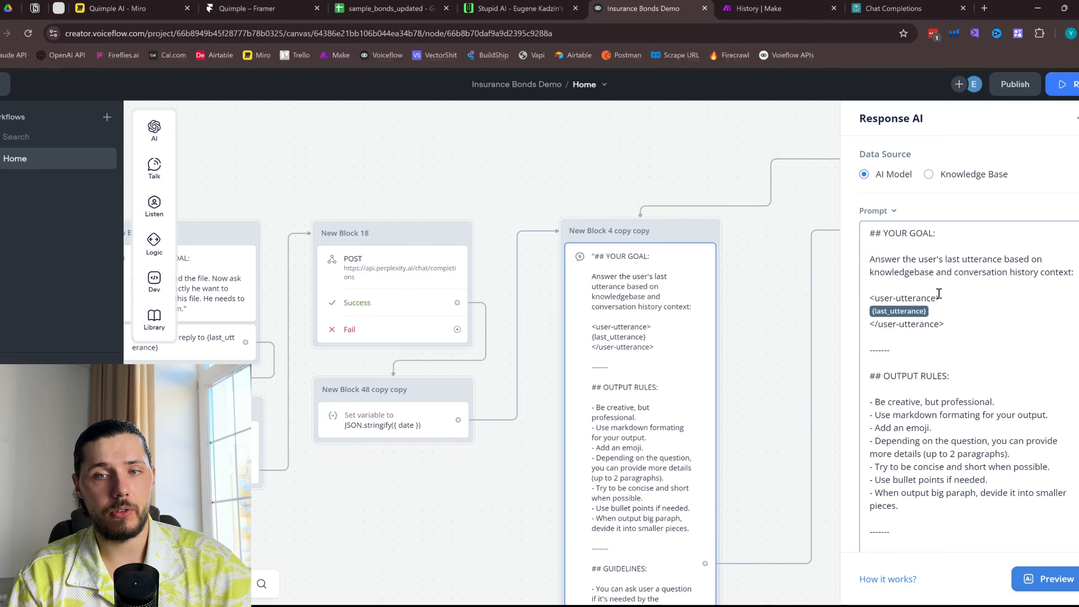
Highlight the start of the prompt's OUTPUT RULES section and the TODAY DATE heading
scroll(943, 374, "down", 1)
left_click_drag(891, 333, 923, 355)
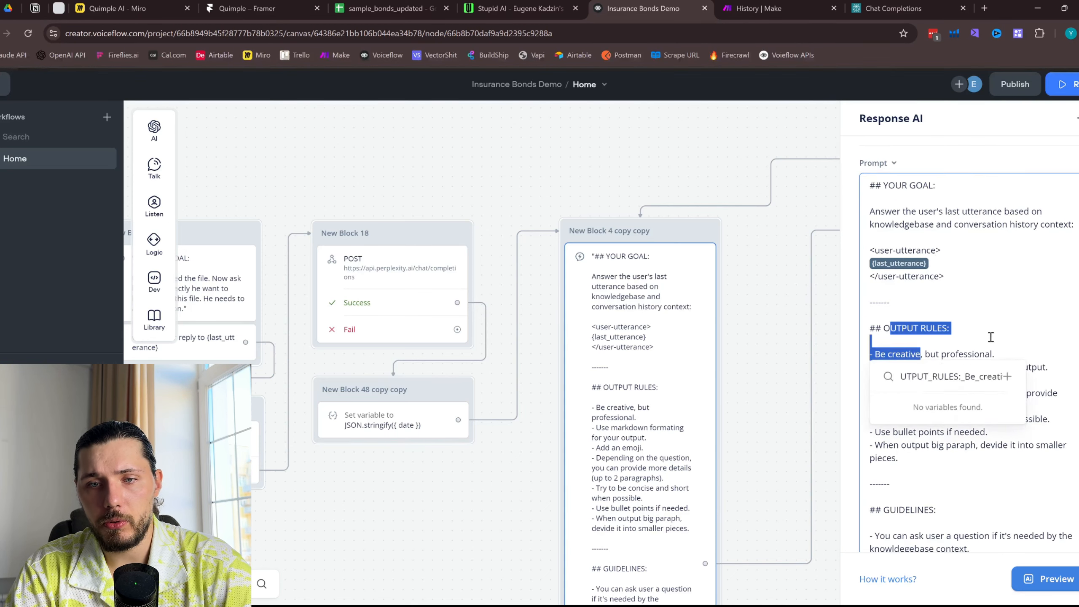
left_click_drag(990, 340, 956, 356)
scroll(992, 341, "down", 5)
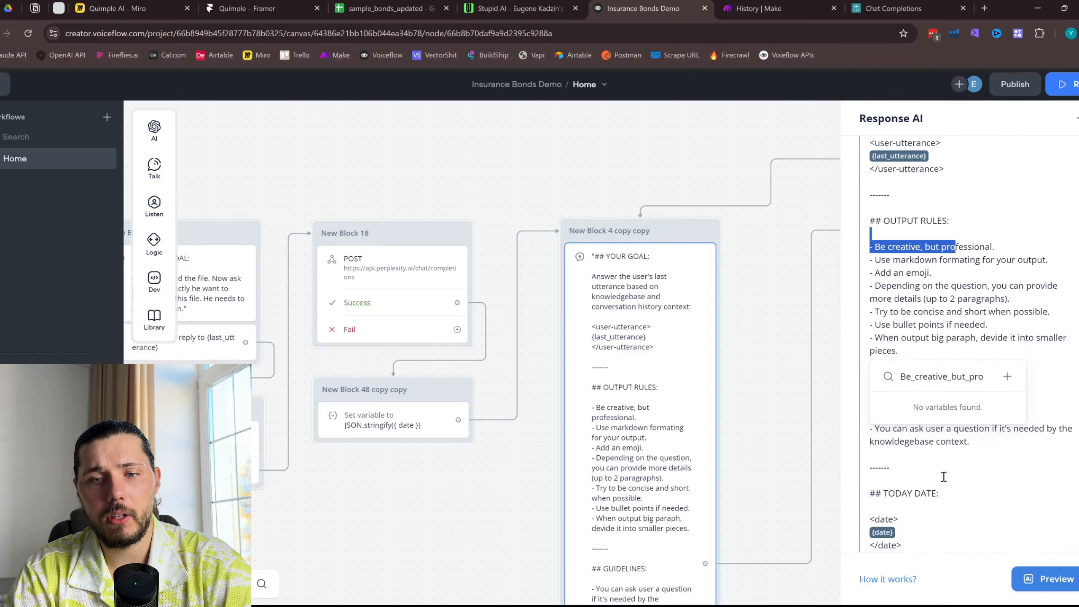
left_click(941, 344)
left_click_drag(940, 344, 871, 330)
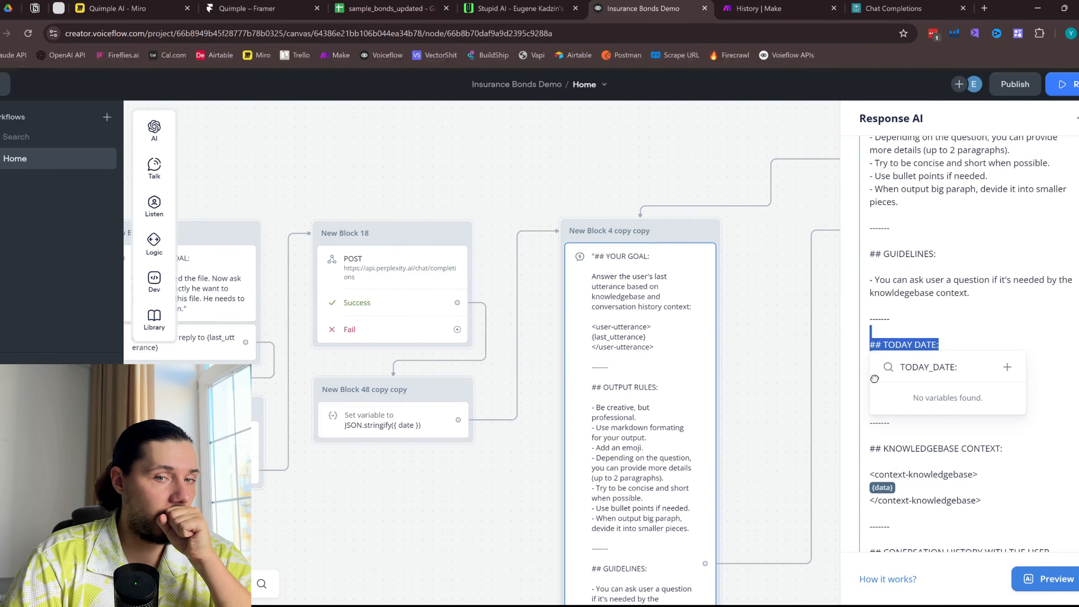
Review the New Block 18 API step's request settings and its captured response applied to the date variable
left_click(405, 283)
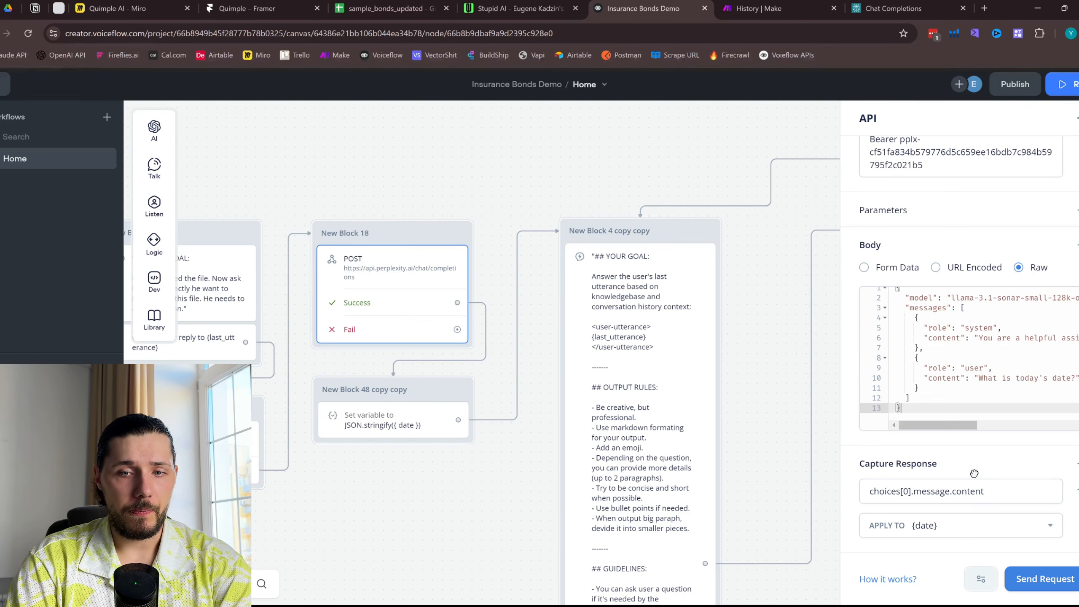
scroll(952, 481, "up", 6)
scroll(954, 214, "down", 6)
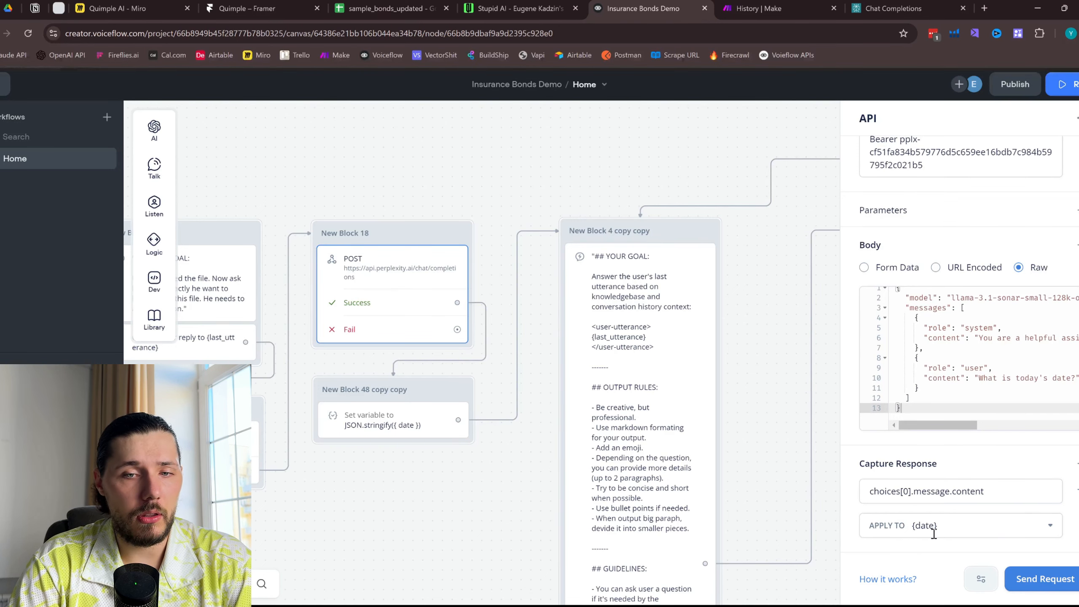
Reopen the Response AI prompt in New Block 4 copy copy and highlight the KNOWLEDGEBASE CONTEXT heading
left_click(644, 356)
scroll(924, 354, "down", 6)
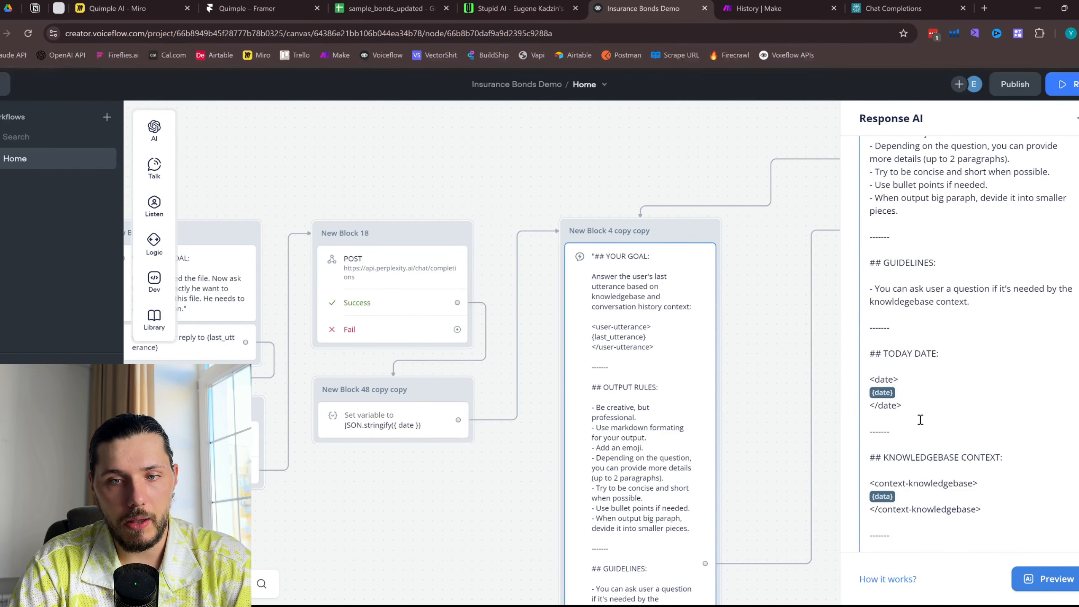
scroll(920, 420, "down", 2)
left_click_drag(1007, 367, 871, 365)
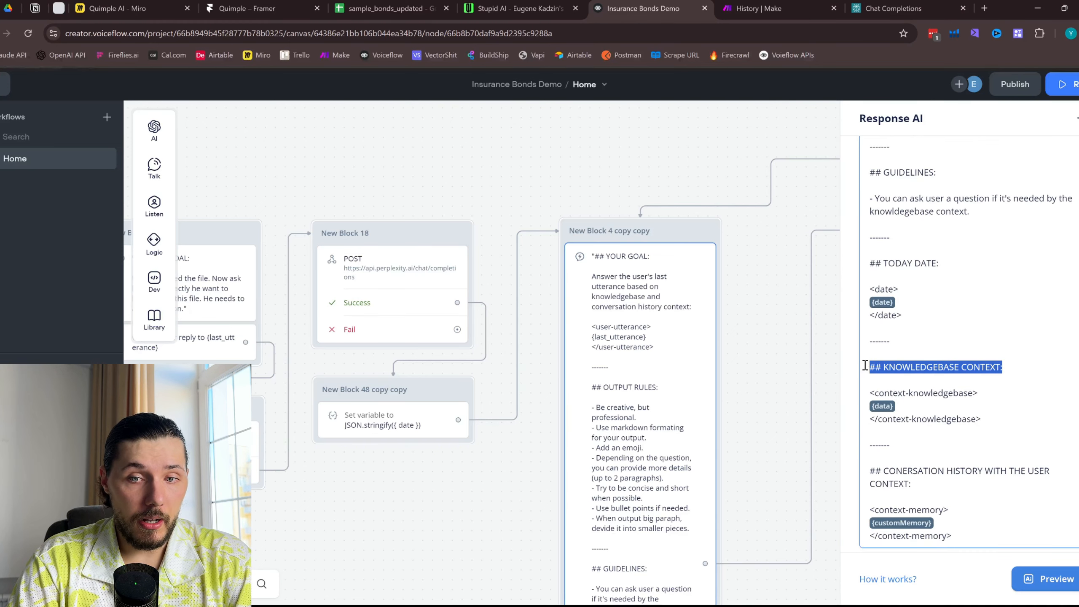
left_click(990, 358)
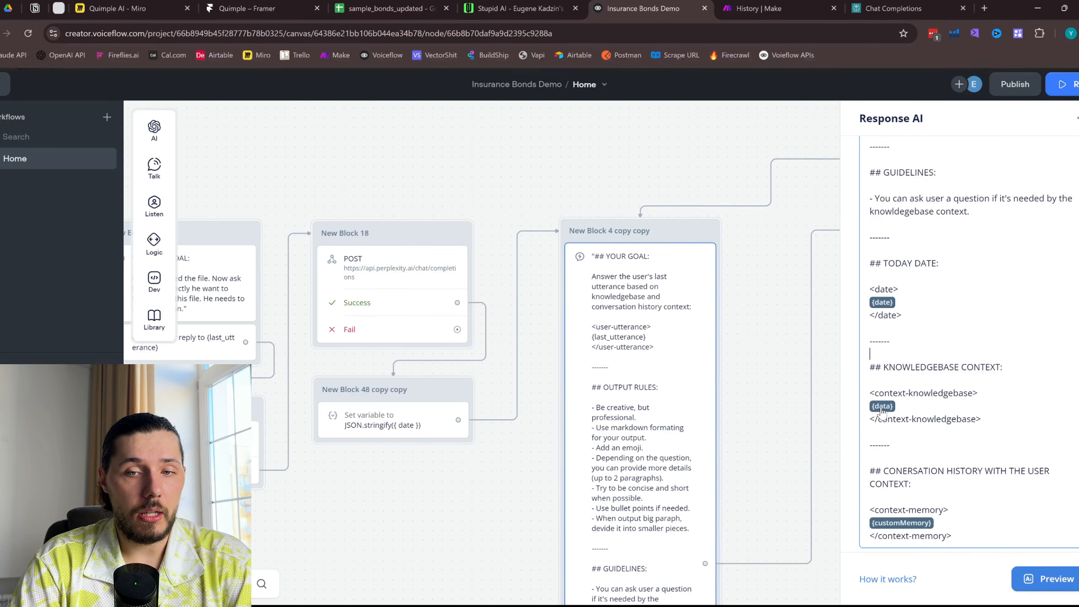
Look back over the preceding blocks, reopen the New Block 4 copy copy prompt, and highlight its conversation history heading and context-memory tag
left_click_drag(367, 188, 604, 183)
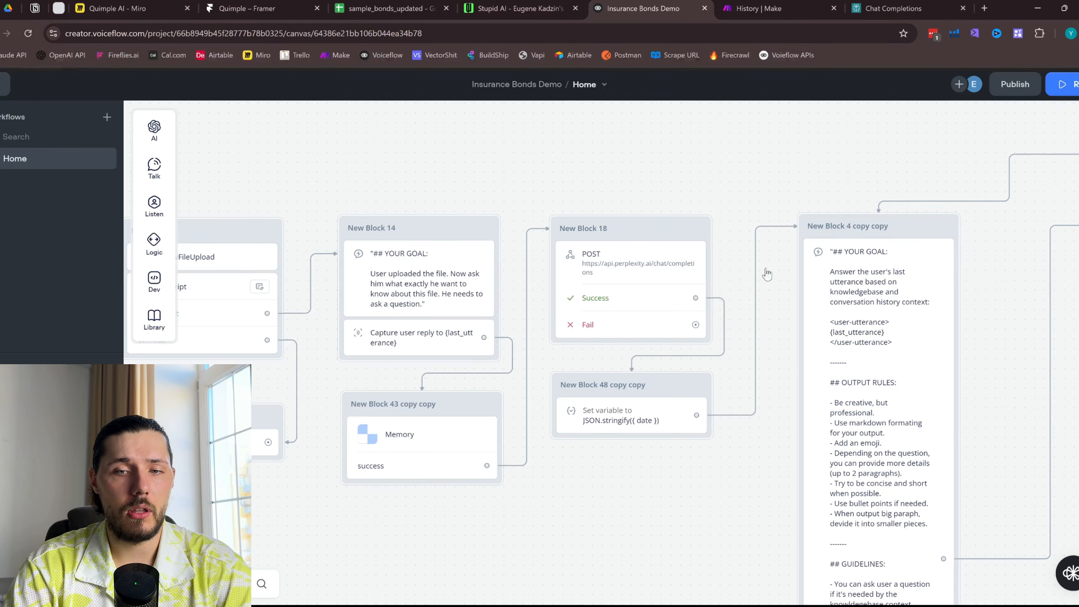
left_click(925, 394)
scroll(956, 378, "down", 10)
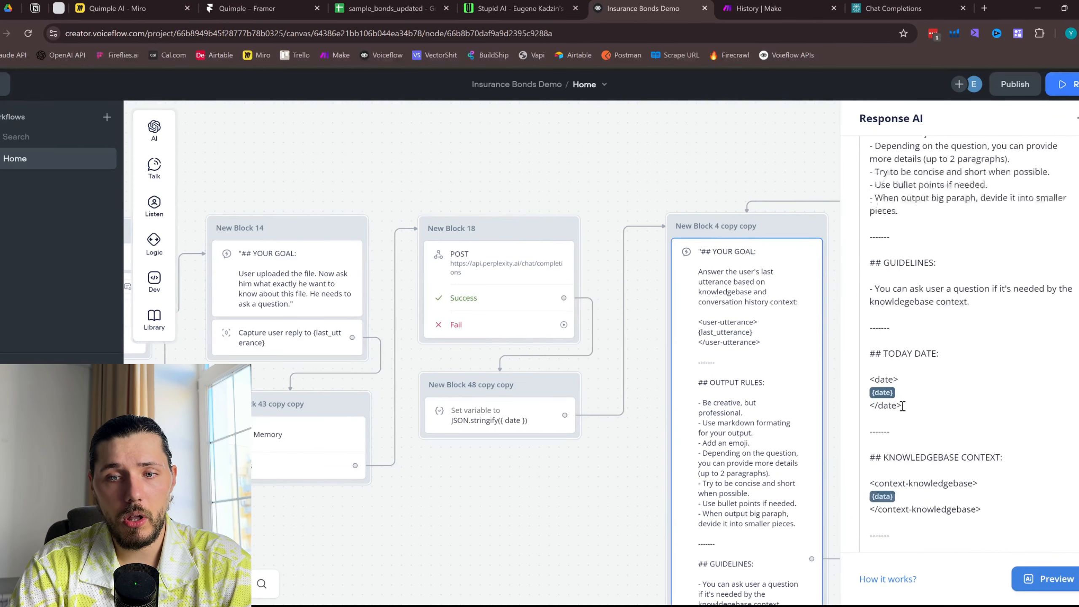
scroll(925, 468, "down", 5)
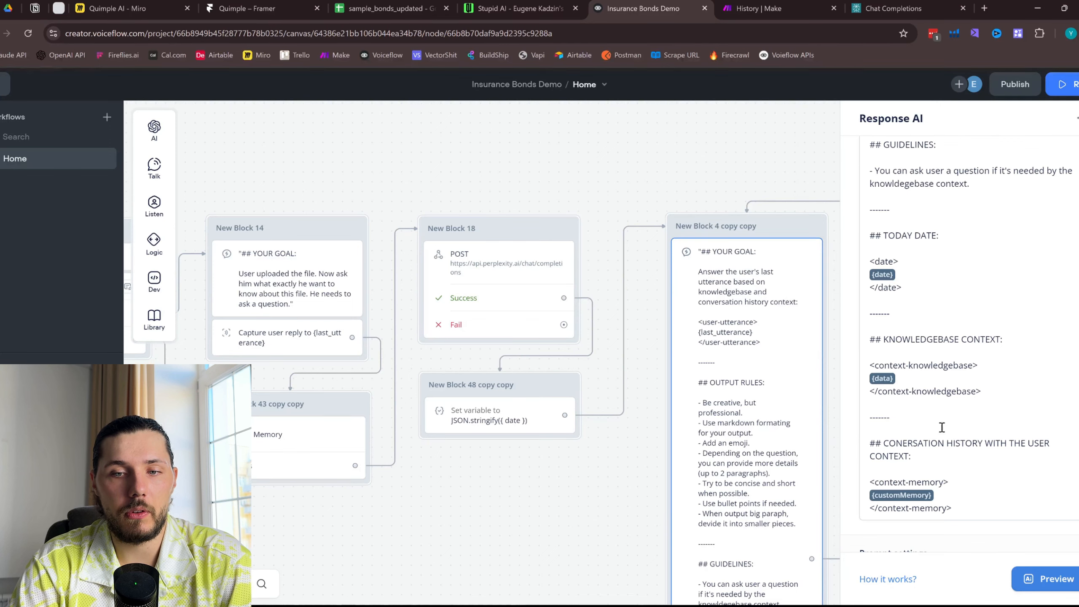
left_click_drag(911, 398, 876, 384)
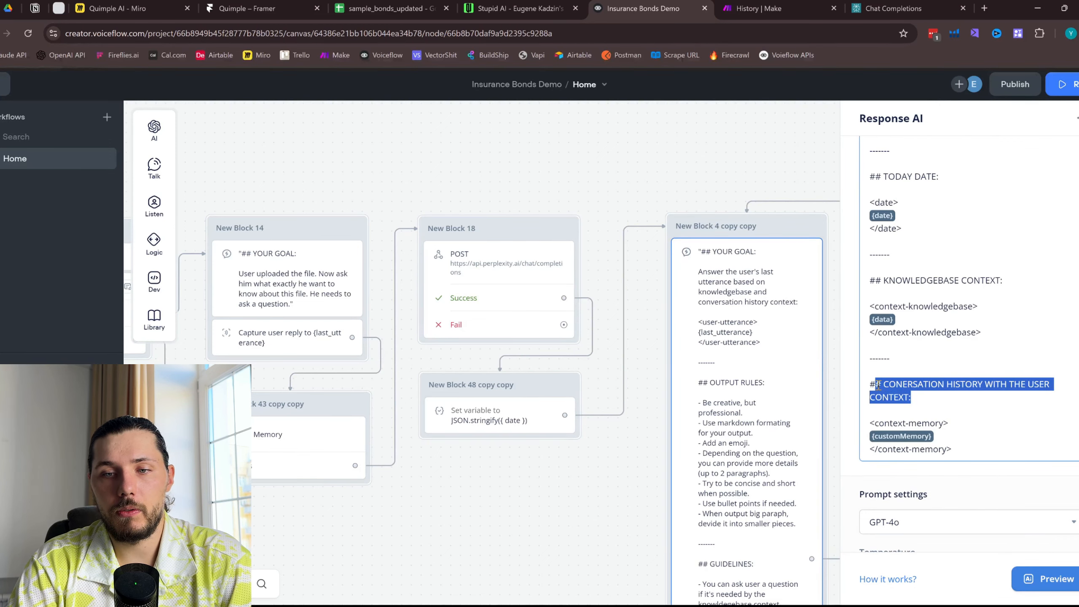
left_click(1051, 368)
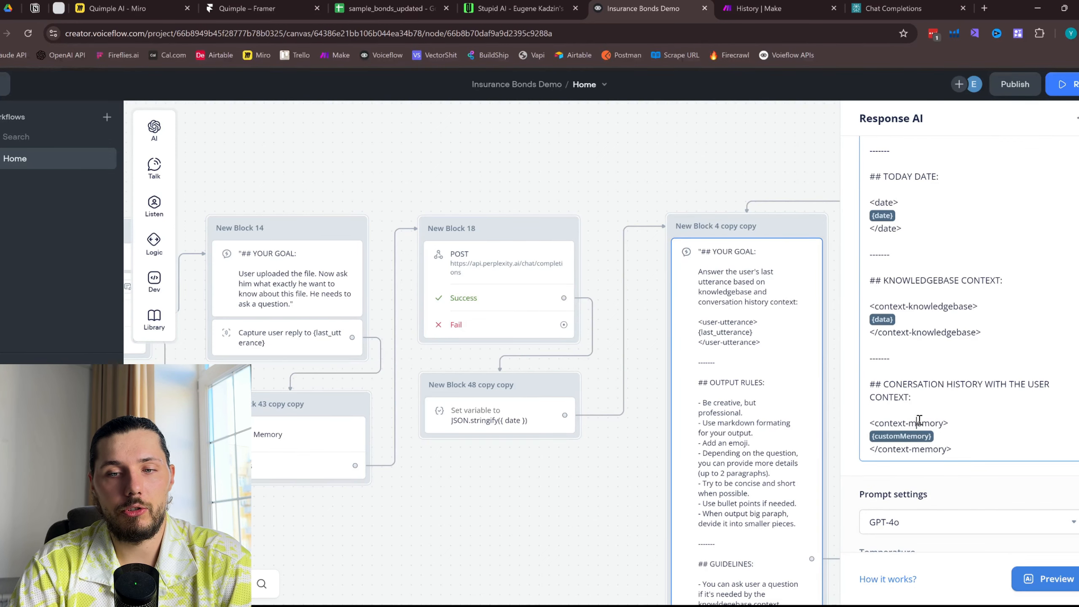
left_click_drag(917, 423, 922, 423)
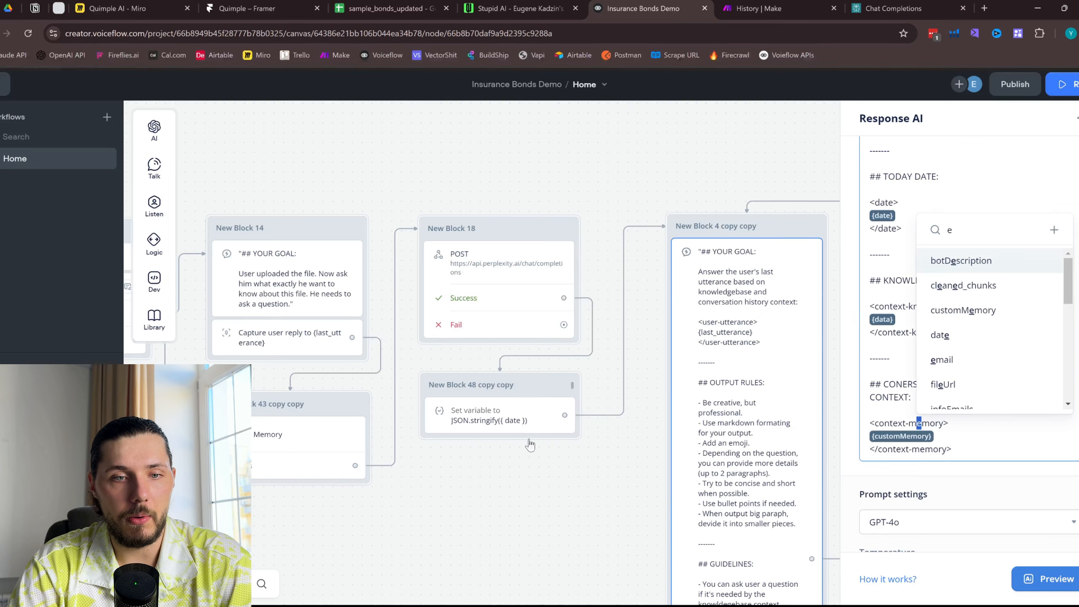
Review the Memory function's variable mapping in New Block 43 copy copy, and highlight the user-utterance section of the New Block 4 copy copy prompt
left_click_drag(356, 157, 736, 182)
left_click(680, 463)
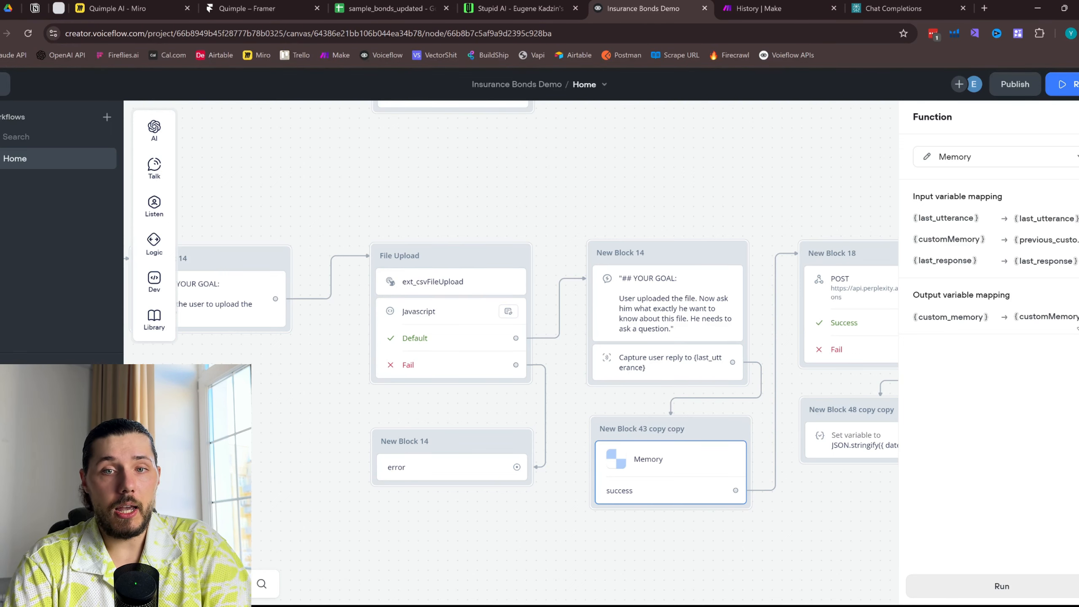
left_click_drag(833, 197, 327, 163)
left_click(630, 338)
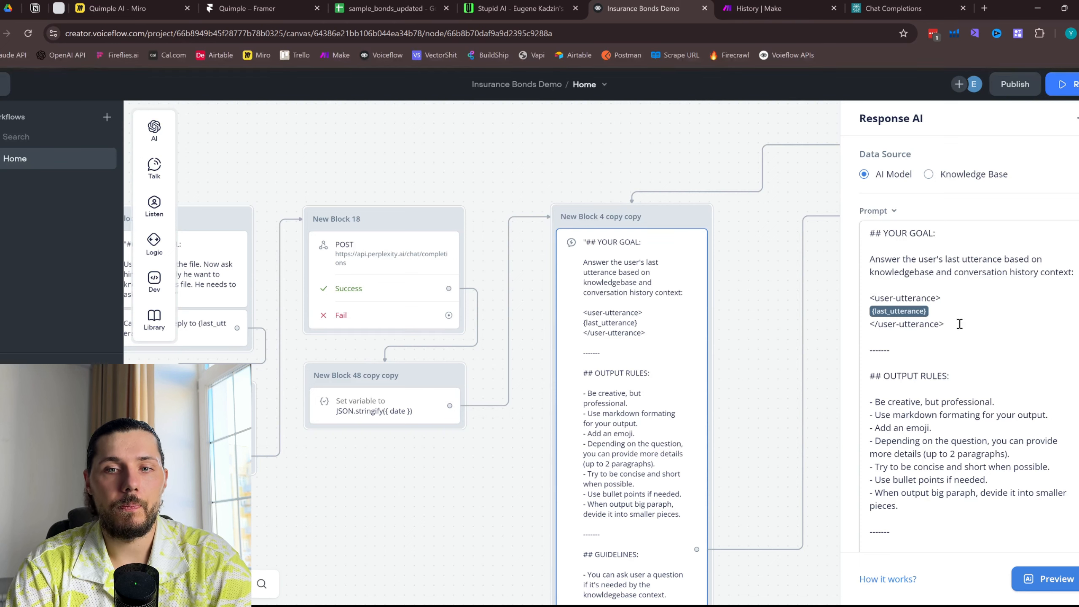
left_click_drag(960, 324, 855, 299)
left_click(1009, 317)
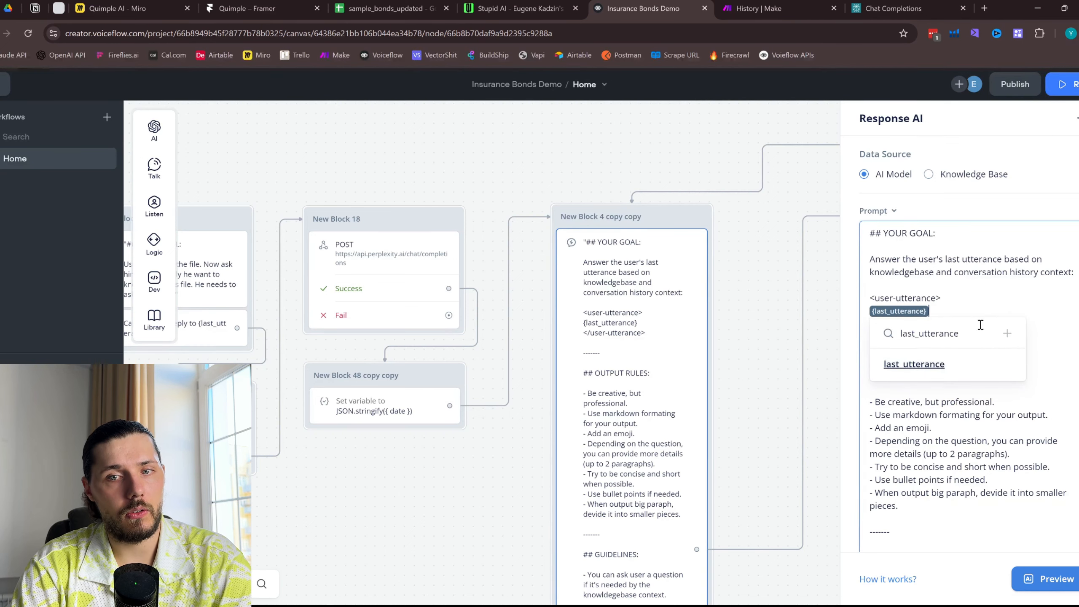
Highlight the prompt's full KNOWLEDGEBASE CONTEXT section and its full conversation history section
scroll(994, 359, "down", 10)
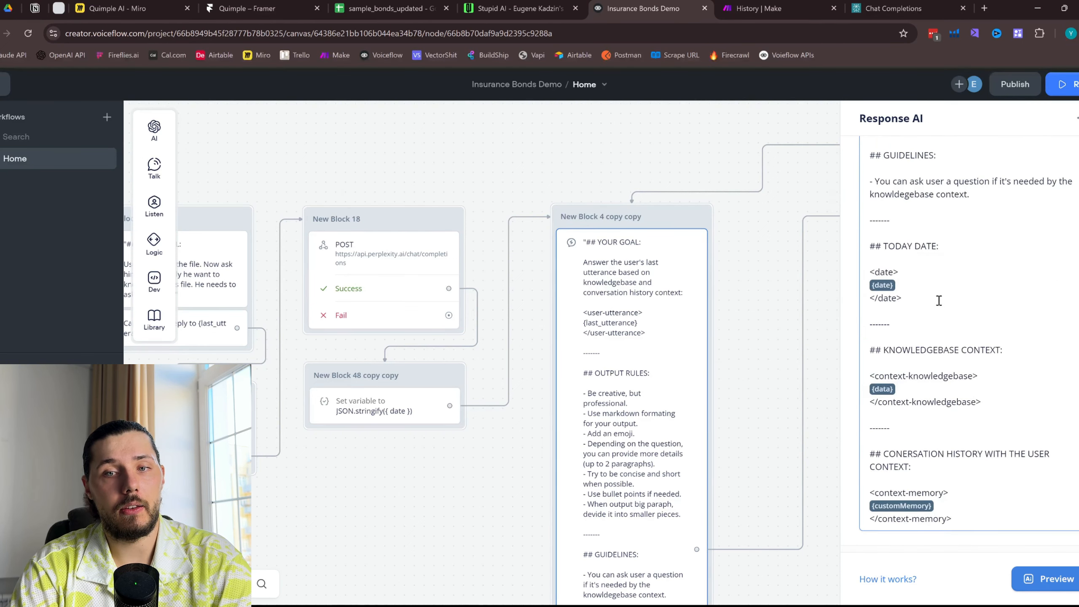
scroll(937, 395, "down", 2)
left_click_drag(1012, 340, 868, 290)
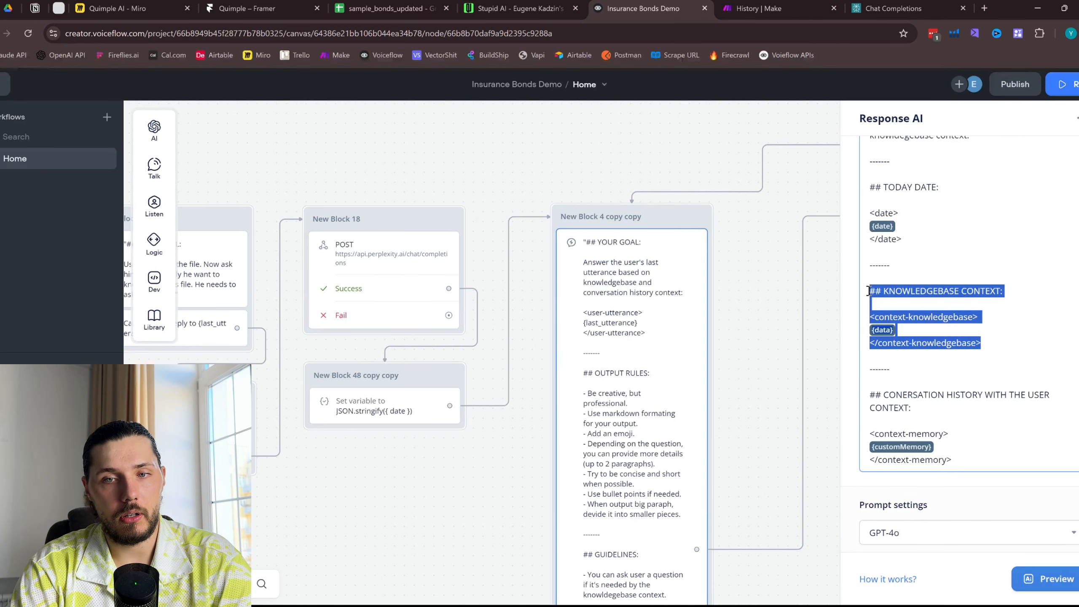
scroll(993, 467, "down", 1)
left_click_drag(983, 426, 854, 360)
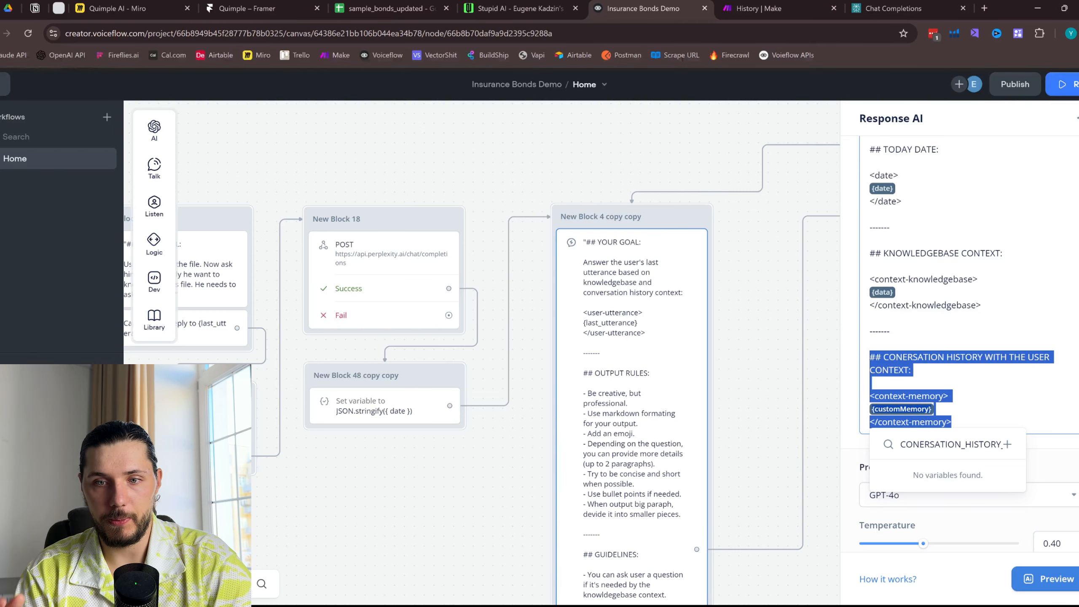
Examine the Response AI step's prompt settings and its list of selectable models, leaving GPT-4o selected
scroll(1071, 457, "down", 3)
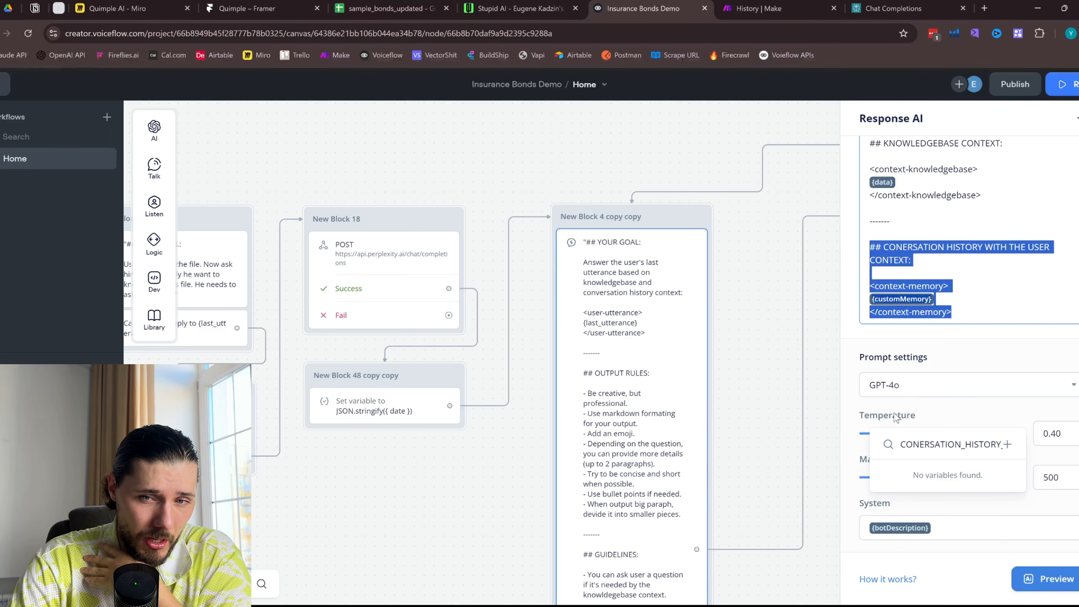
left_click(904, 390)
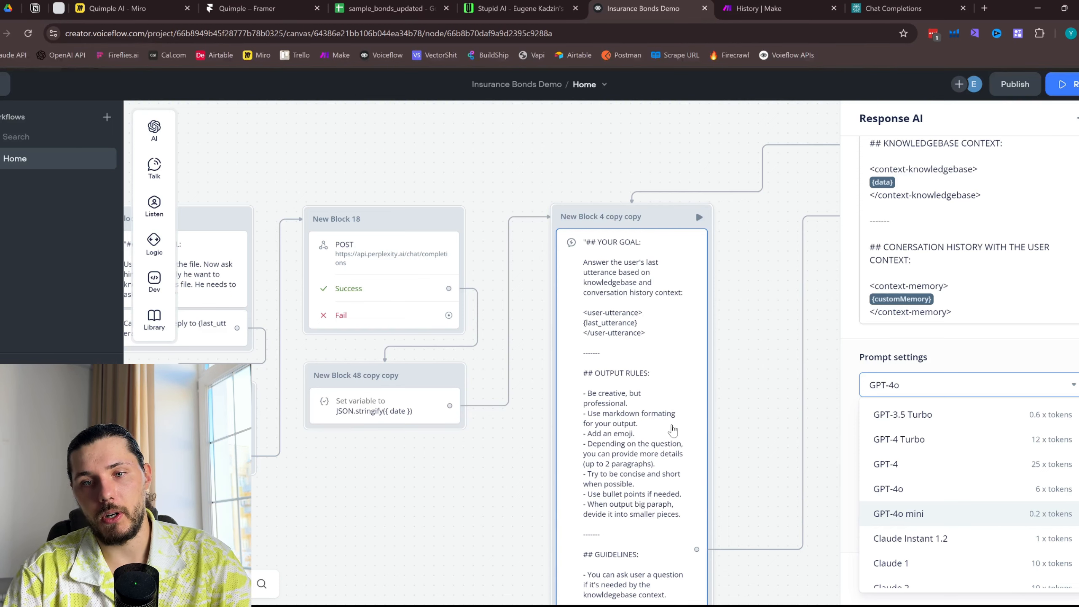
left_click(1074, 391)
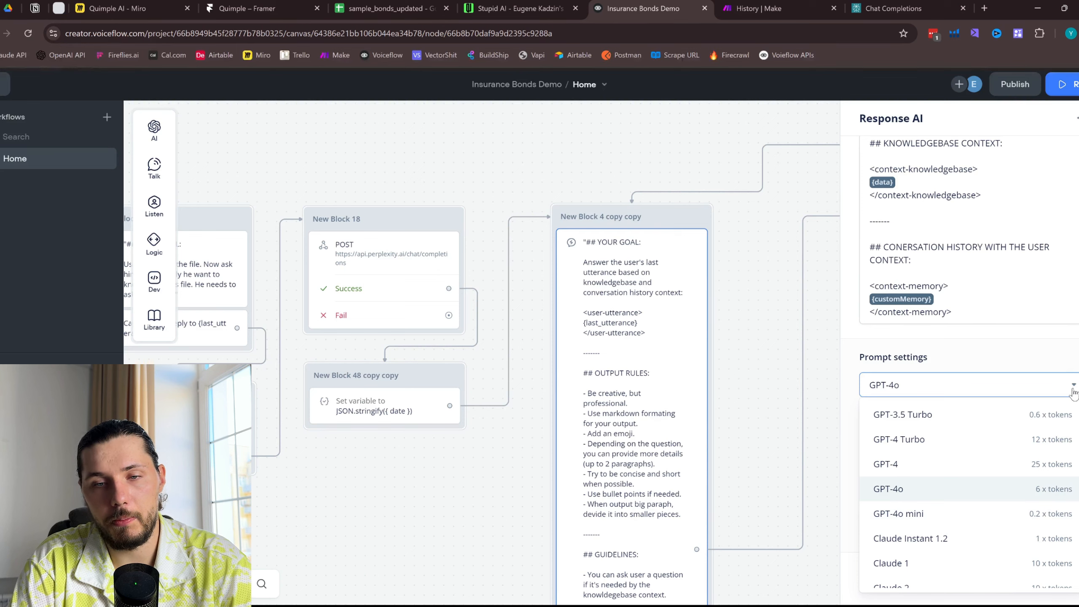
scroll(872, 393, "up", 6)
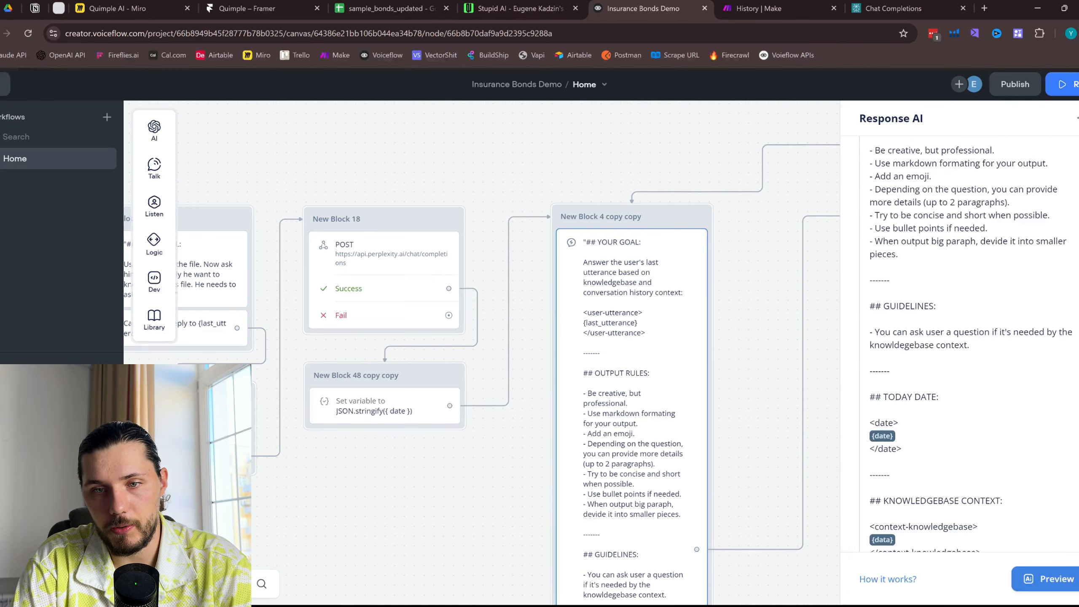
Examine the canvas loop between New Block 4 copy copy and New Block 16's user reply capture
scroll(701, 381, "down", 2)
left_click_drag(725, 313, 578, 140)
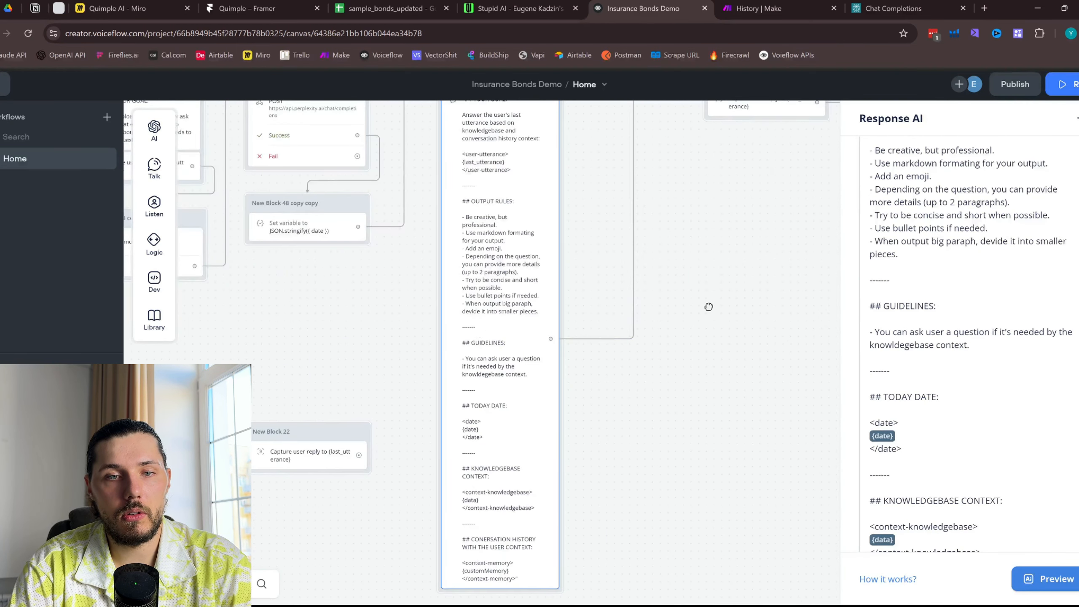
left_click_drag(777, 207, 739, 404)
scroll(646, 333, "up", 1)
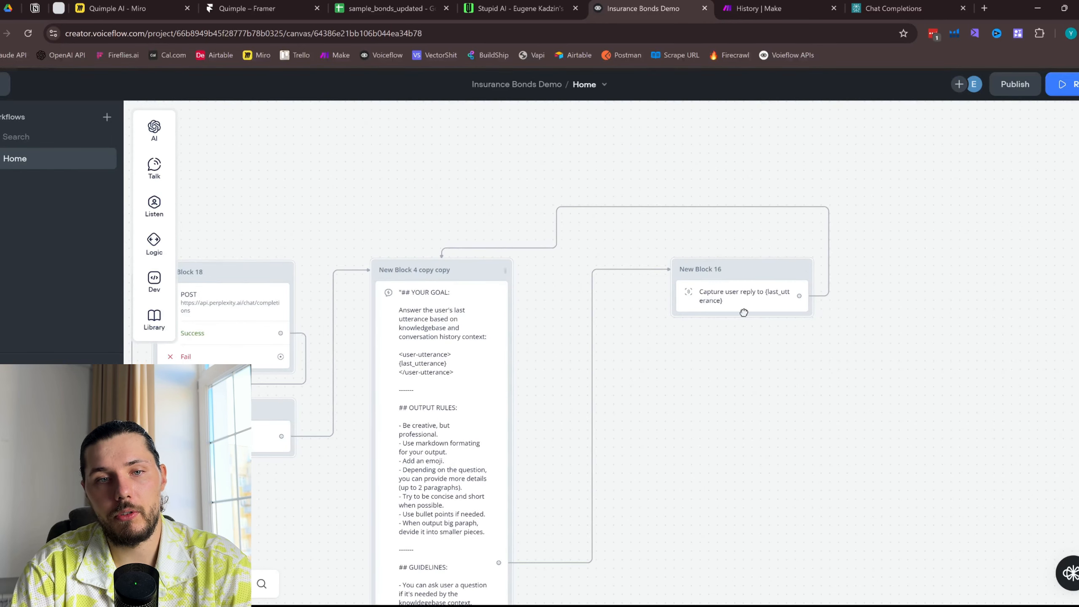
scroll(589, 370, "down", 1)
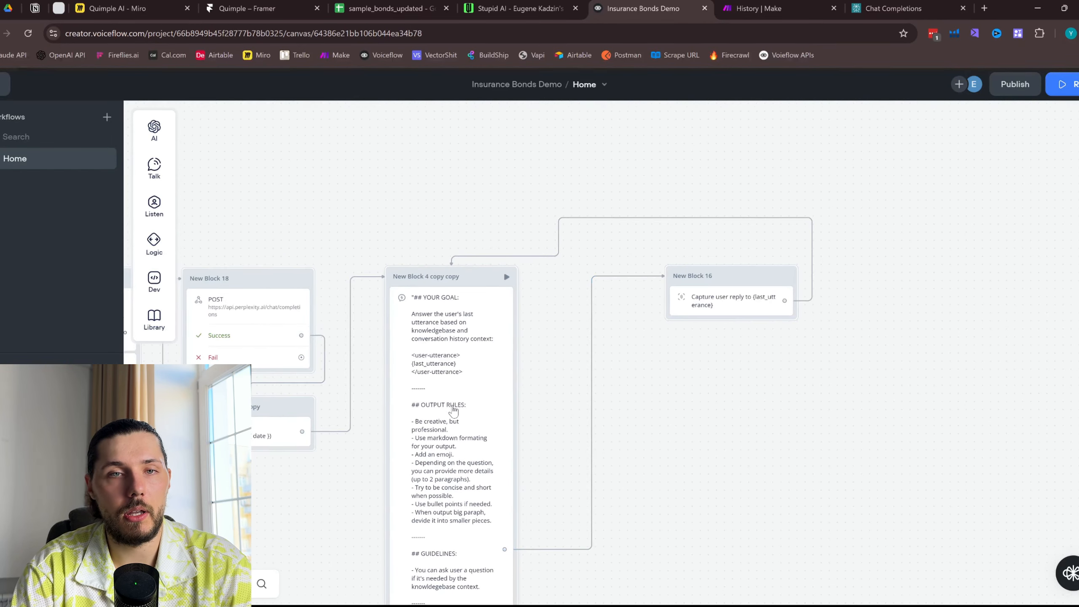
scroll(449, 402, "up", 1)
left_click_drag(303, 177, 436, 164)
Switch to the sample_bonds_updated spreadsheet to glance at its bond rows, and return to the Insurance Bonds Demo canvas
left_click(403, 5)
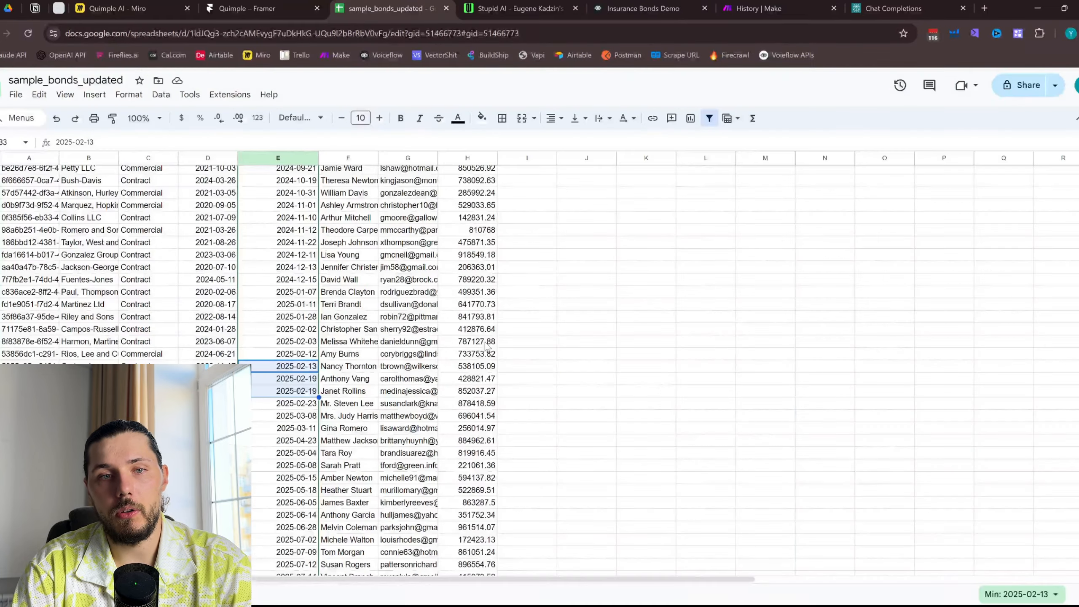
scroll(391, 334, "up", 8)
left_click(661, 6)
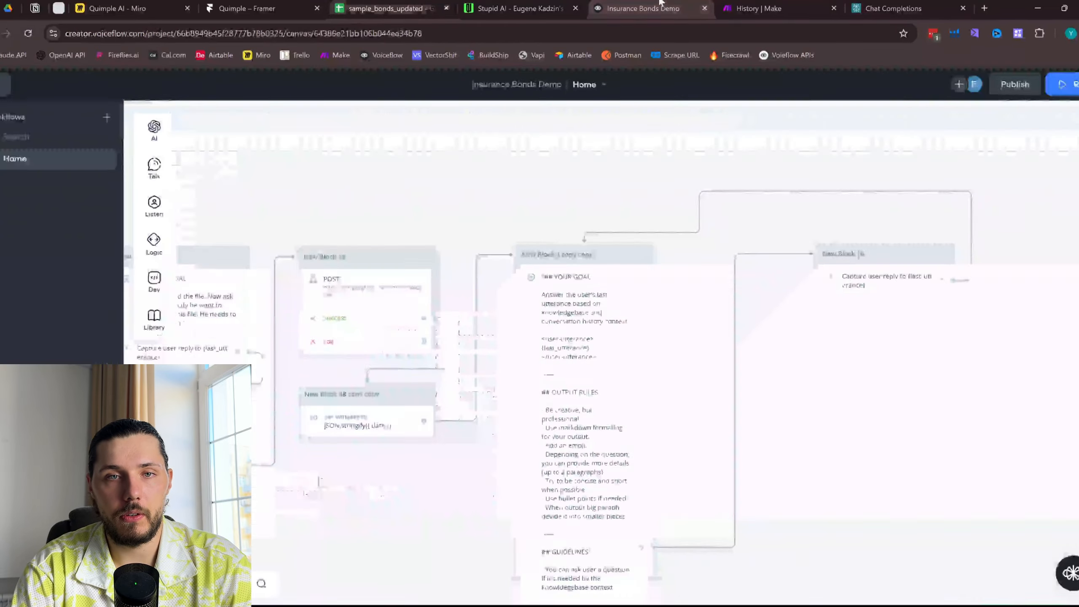
Locate the Send Email flow on the canvas and open the Response AI step in New Block 19
left_click_drag(414, 504, 922, 170)
scroll(616, 339, "down", 1)
left_click_drag(377, 271, 738, 206)
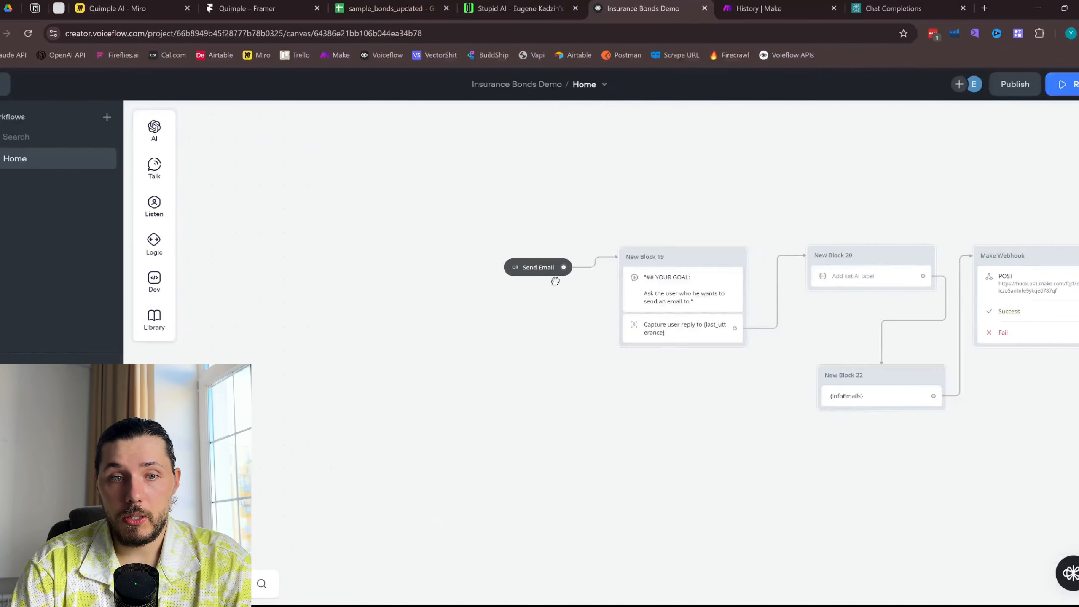
scroll(551, 282, "up", 1)
left_click_drag(547, 224, 540, 323)
scroll(566, 403, "up", 1)
left_click(718, 385)
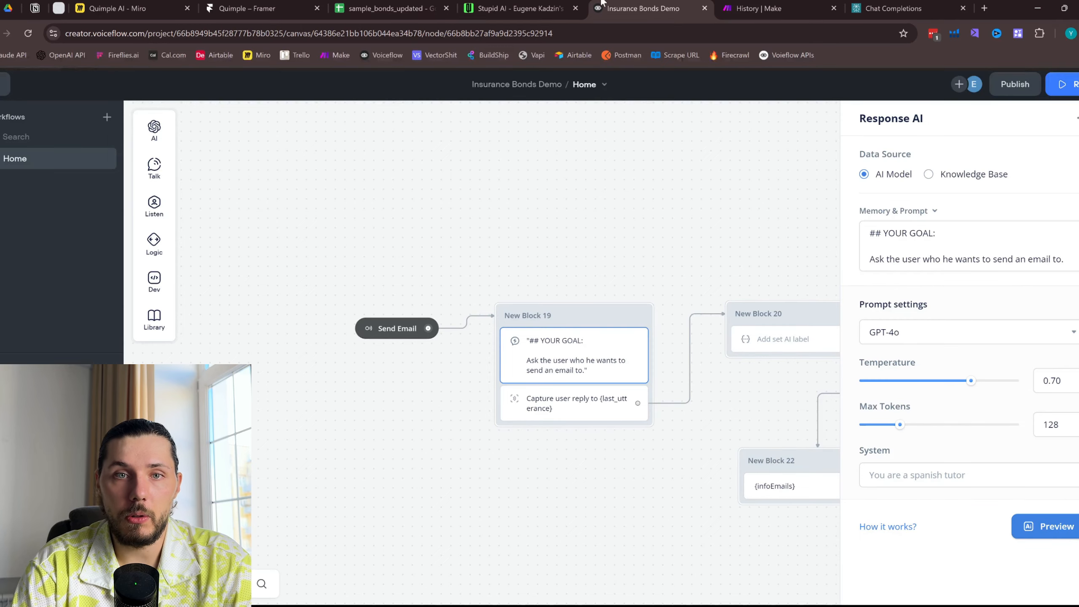
Switch to the webchat and highlight the request to send emails to all prospects whose bonds expire this September
key("ctrl+shift+Tab")
scroll(654, 303, "down", 4)
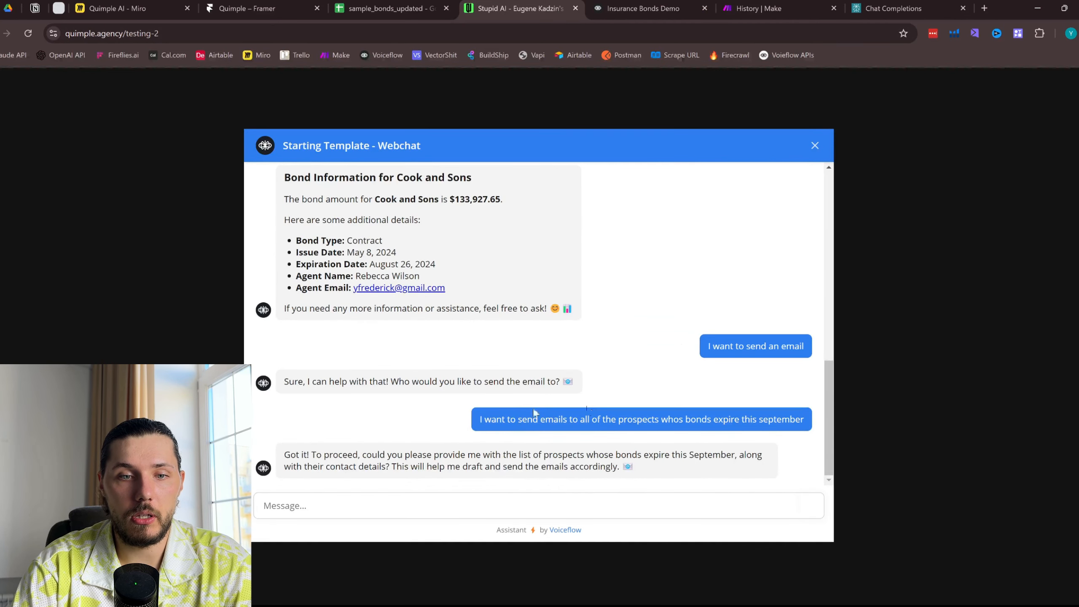
left_click_drag(518, 419, 731, 421)
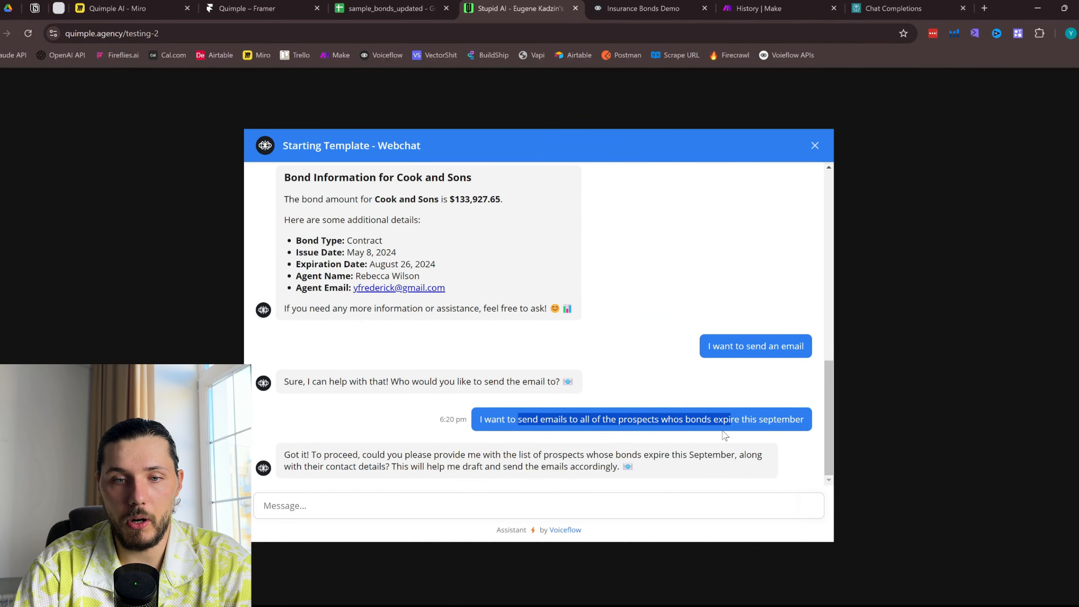
Return to the Voiceflow canvas, look over the Send Email flow's blocks, and open the Set AI step in New Block 20
key("ctrl+Tab")
left_click_drag(693, 265, 453, 191)
left_click(453, 194)
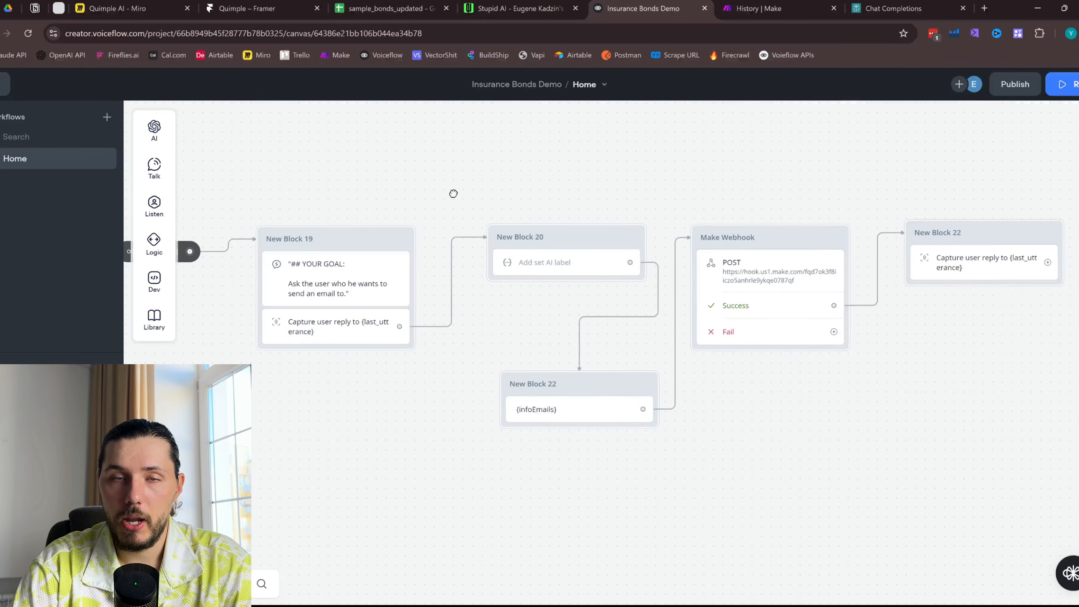
left_click_drag(650, 172, 632, 208)
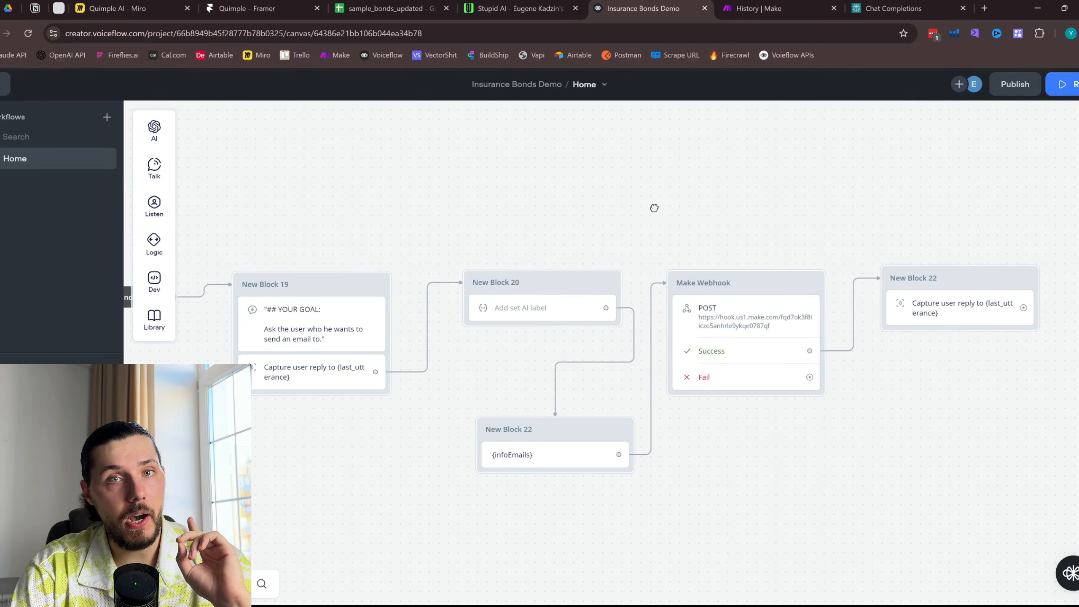
left_click(576, 316)
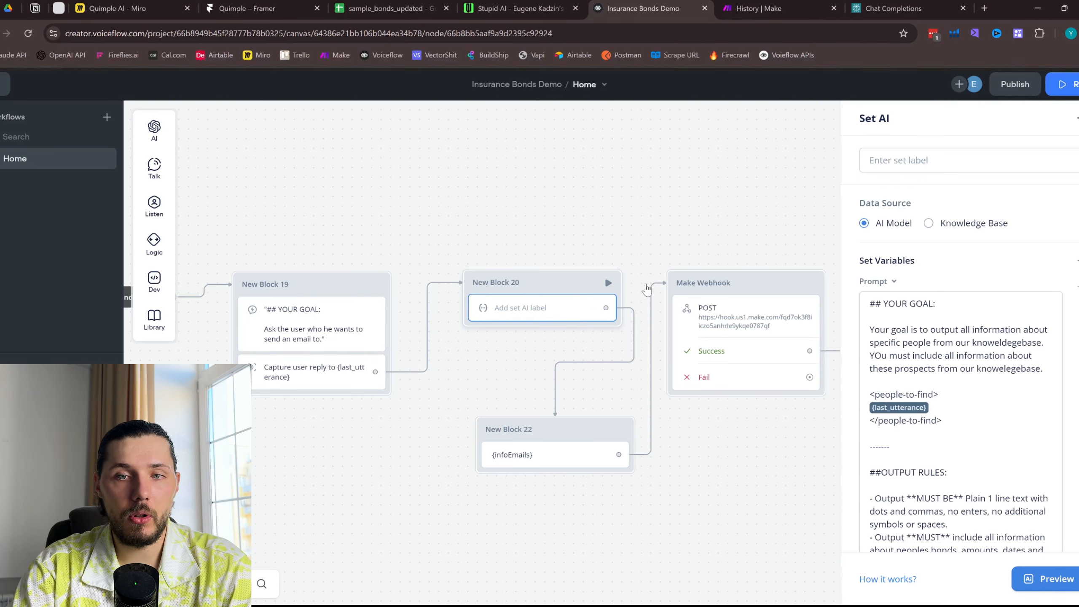
Highlight the Set AI prompt's goal sentences about outputting information on specific people and the phrase "must include all information about"
left_click_drag(880, 330, 966, 342)
left_click(1000, 342)
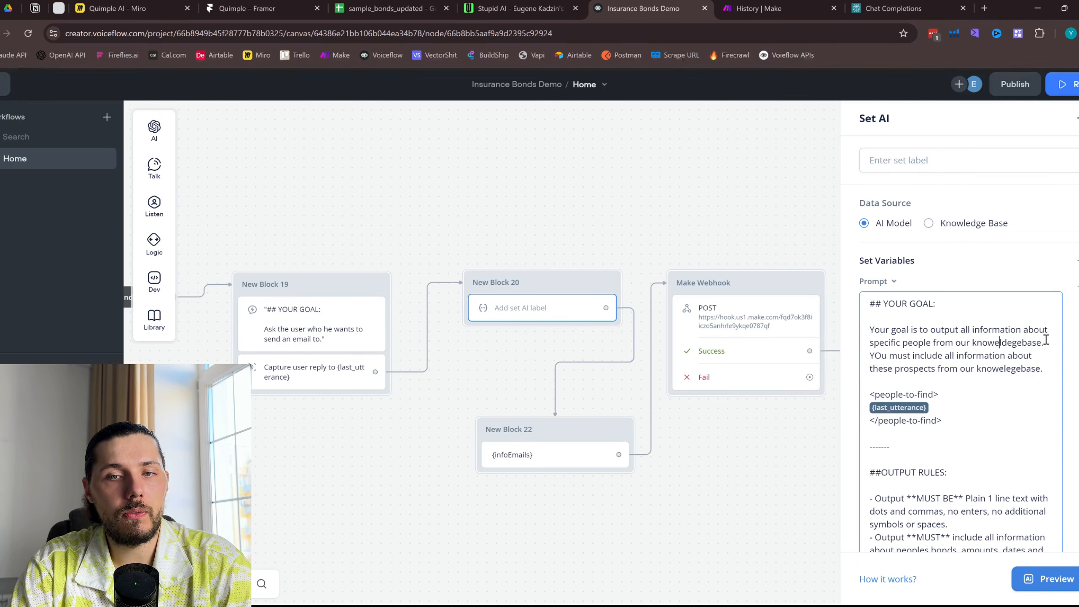
left_click_drag(1046, 343, 875, 330)
left_click(1000, 331)
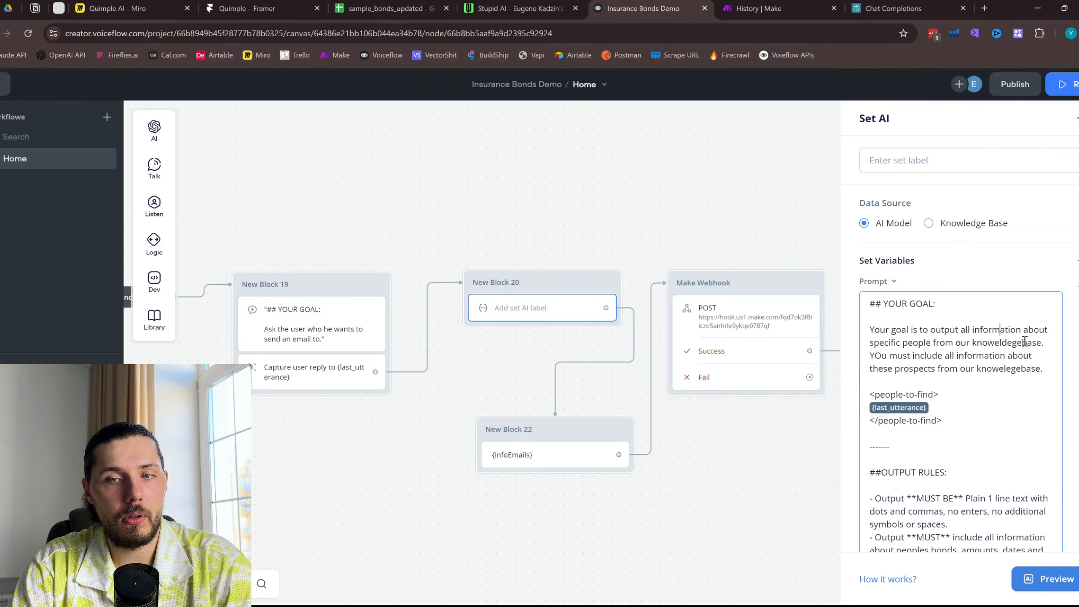
left_click_drag(1046, 344, 879, 343)
left_click(967, 342)
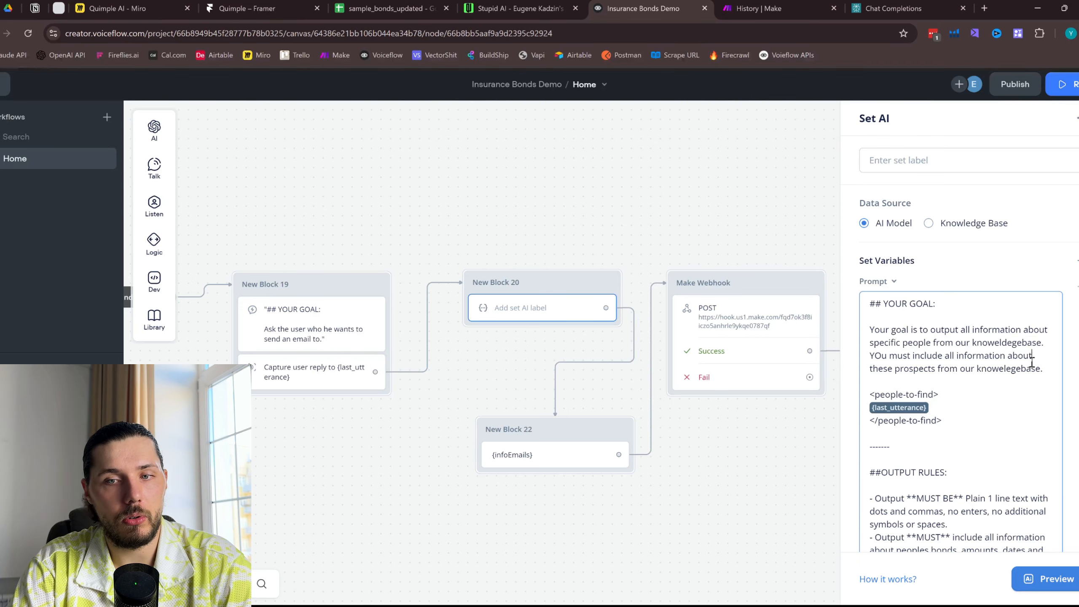
left_click_drag(1032, 359, 889, 356)
Switch to the sample_bonds_updated spreadsheet and highlight the Cook and Sons row and the row below it across all columns
left_click(519, 8)
left_click(663, 8)
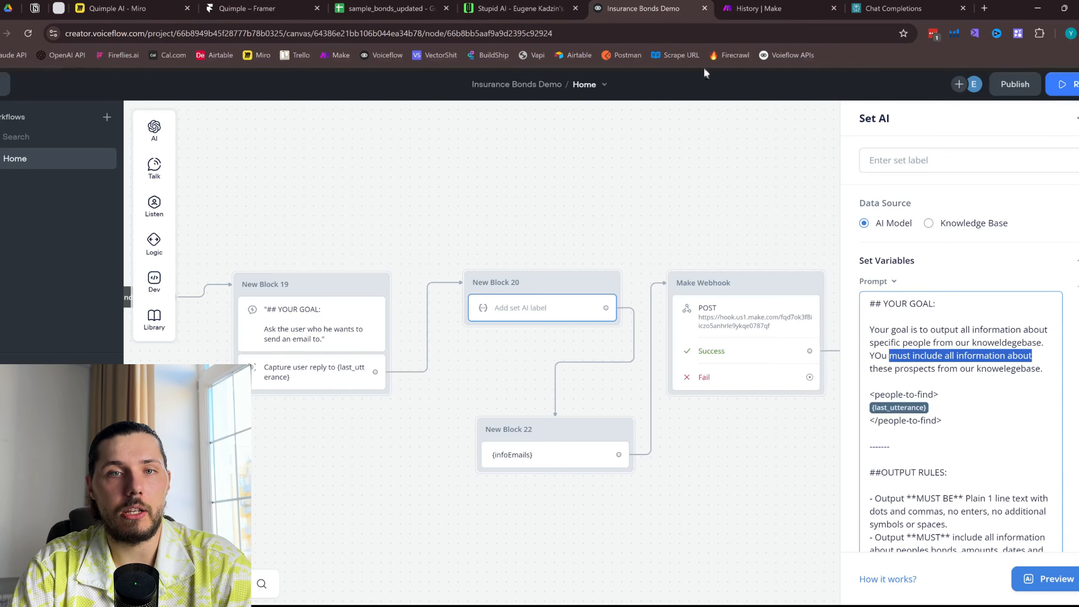
left_click(387, 9)
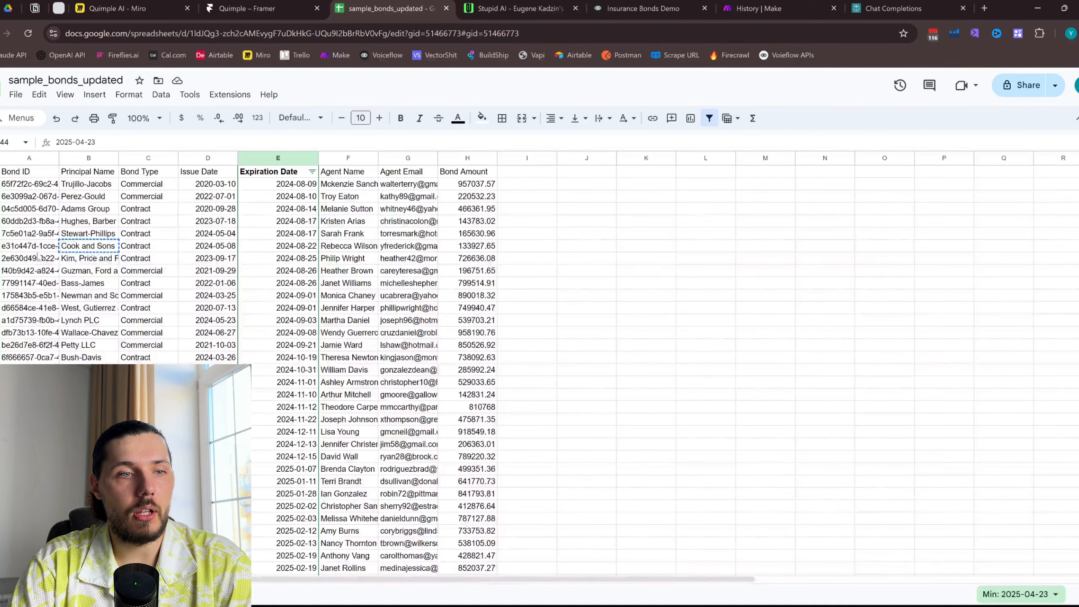
left_click_drag(29, 249, 488, 253)
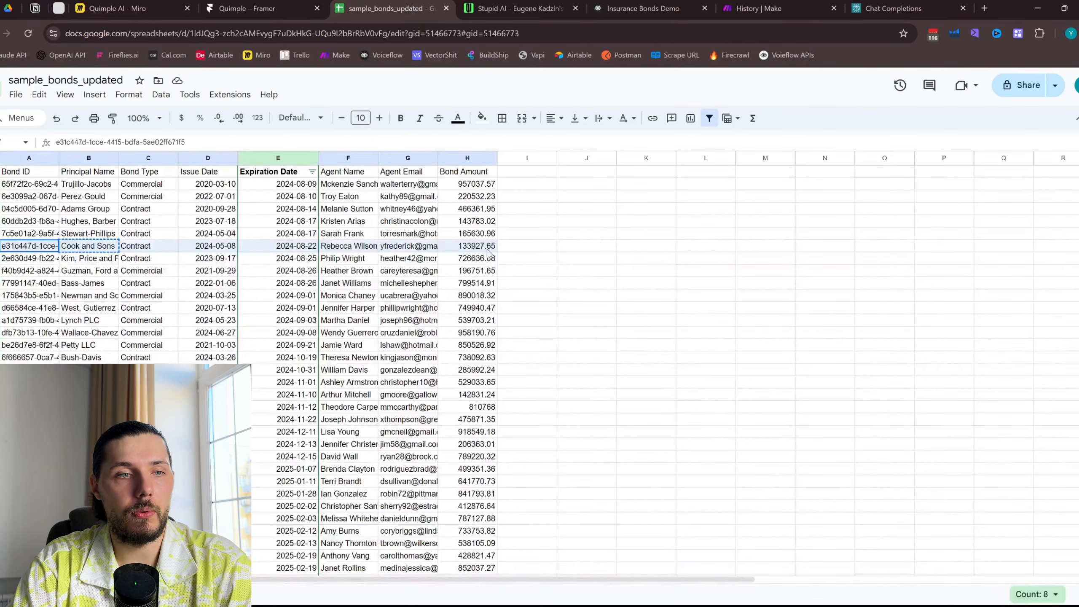
left_click_drag(34, 258, 370, 260)
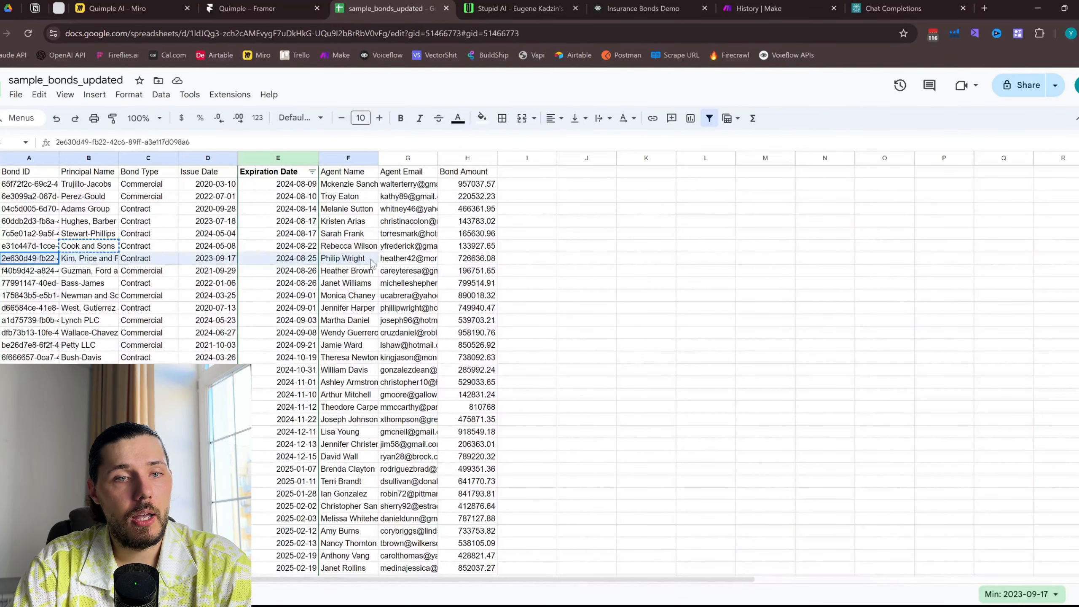
left_click(48, 260)
left_click_drag(48, 263, 478, 262)
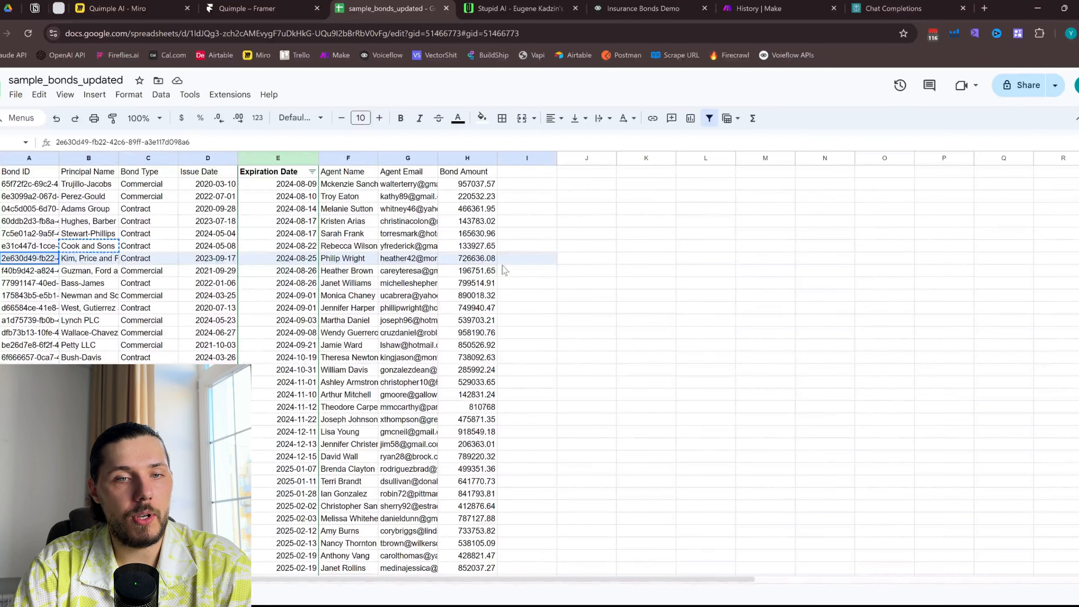
Select the bond amount, agent email, agent name, expiration date and issue date below the Cook and Sons row, plus the following row's Bond ID
left_click(477, 262)
left_click(410, 263)
left_click(351, 266)
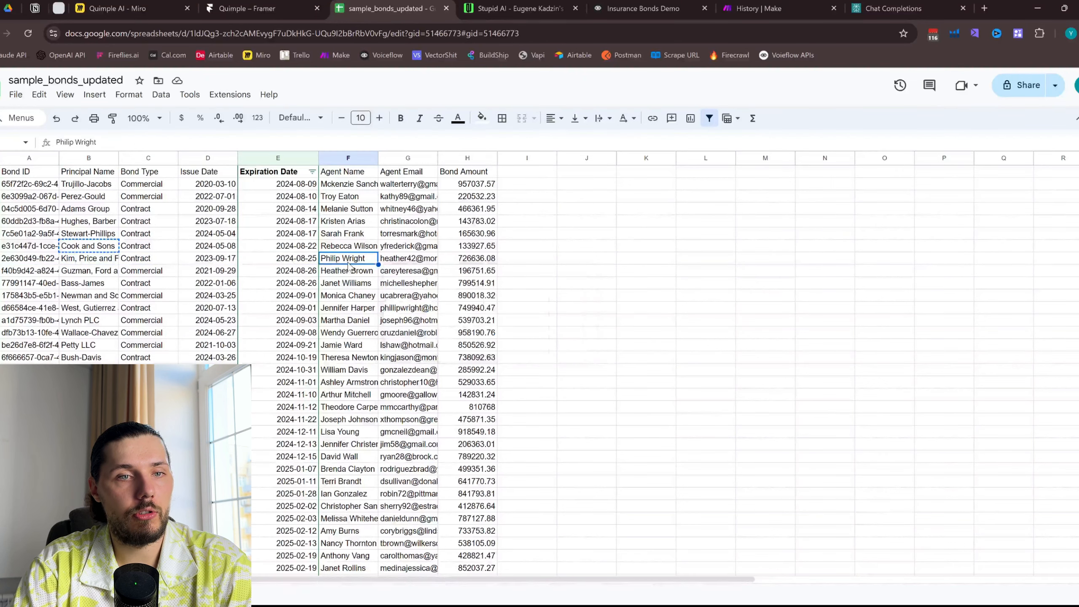
left_click(278, 265)
left_click(213, 262)
left_click(54, 272)
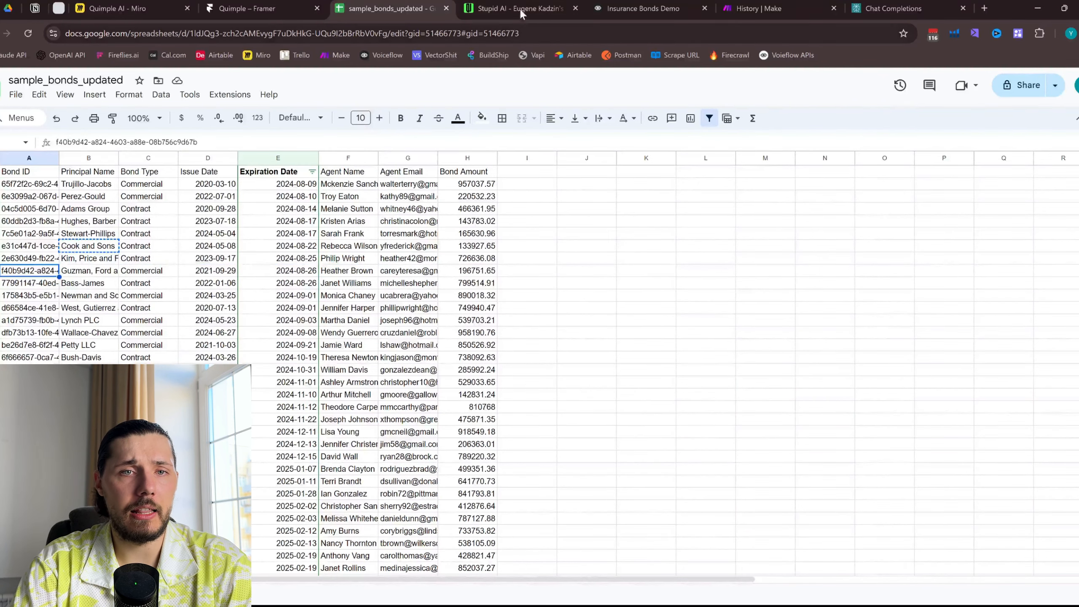
Highlight "prospects whos bonds expire this september" in the webchat message and return to the sample_bonds_updated spreadsheet
left_click(641, 8)
left_click(516, 8)
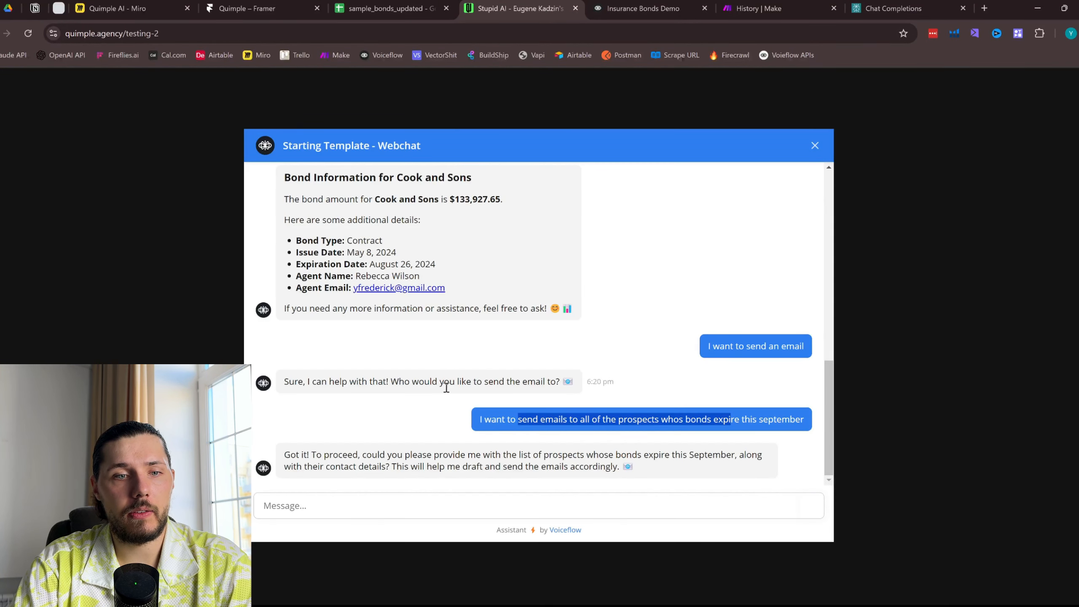
left_click_drag(624, 419, 785, 420)
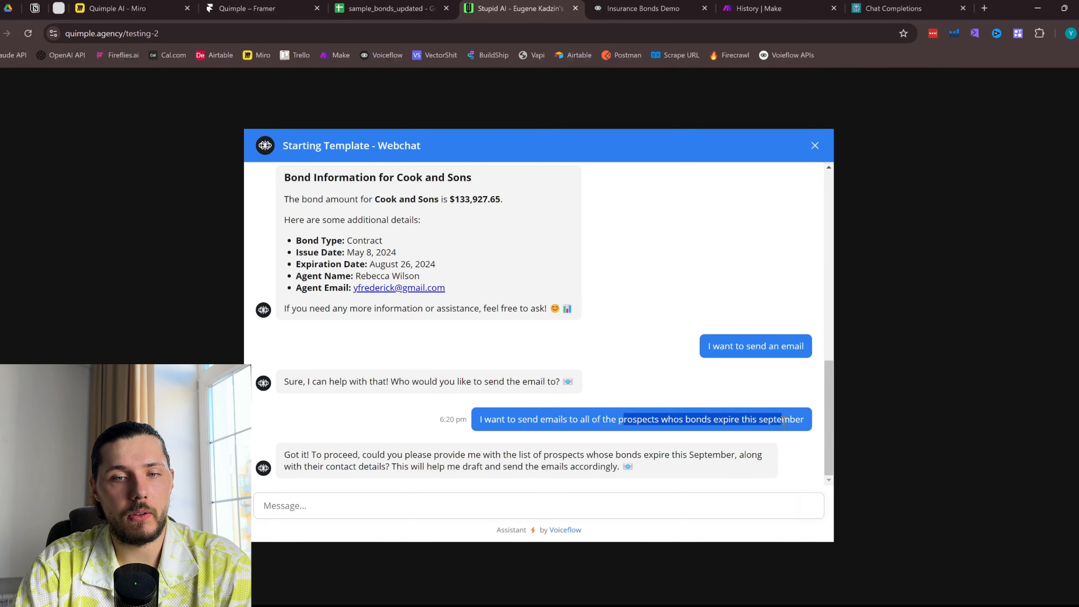
left_click(388, 8)
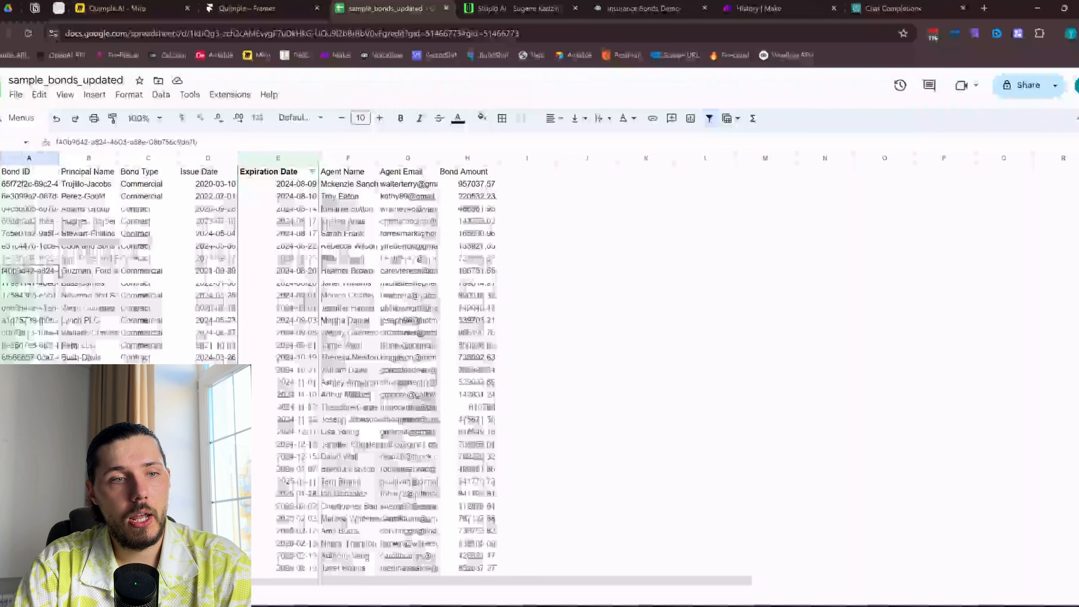
Highlight the five rows whose bonds expire in September 2024, extending the selection from bond amount across to Bond ID
left_click_drag(306, 295, 488, 345)
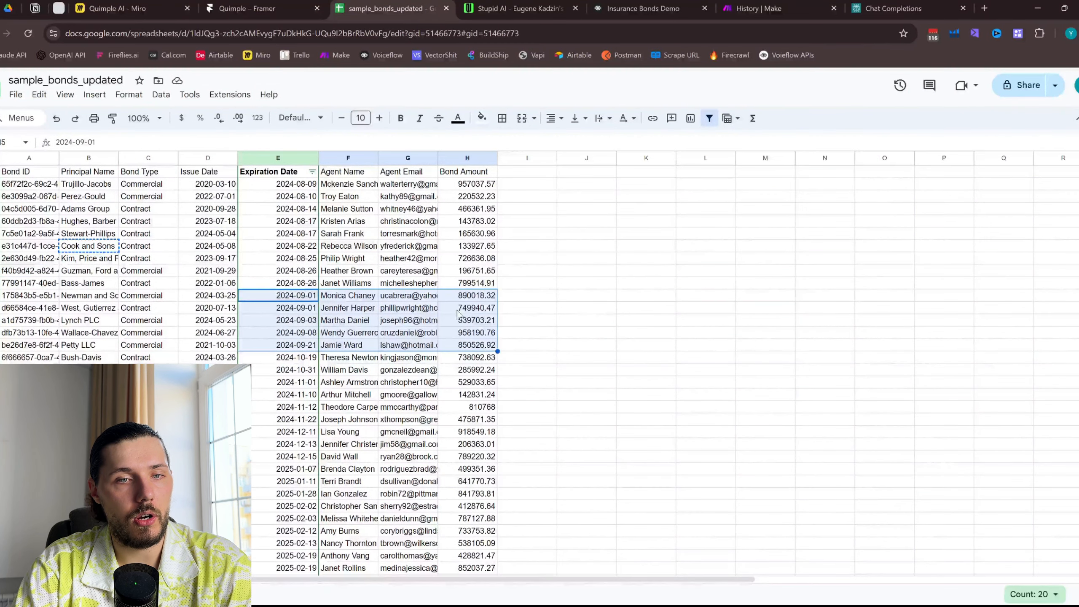
left_click(484, 296)
left_click_drag(484, 298, 20, 350)
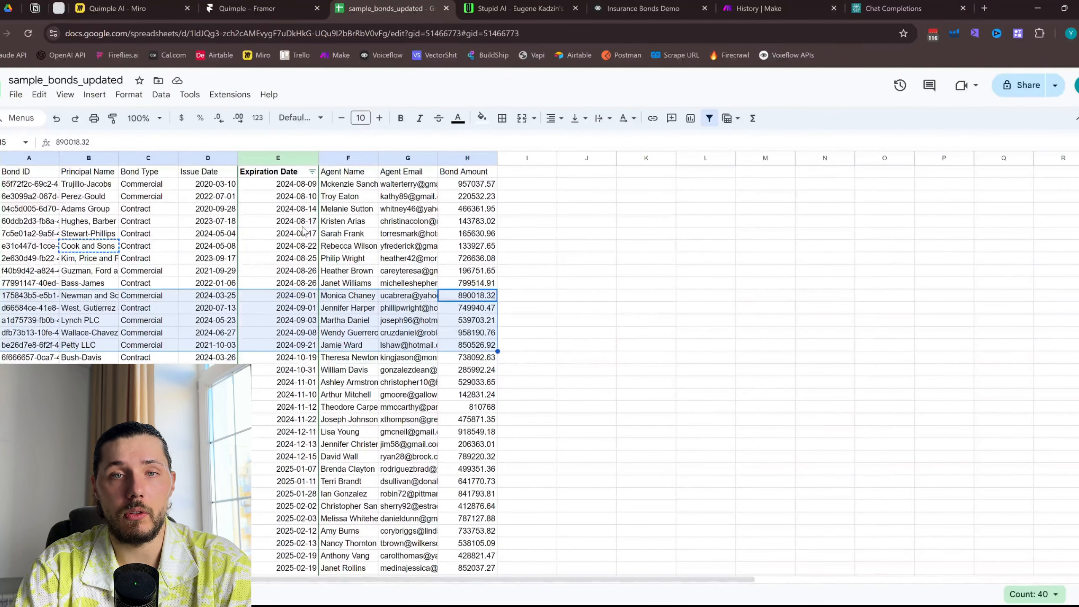
Switch to the Insurance Bonds Demo canvas in Voiceflow, open the Make Webhook POST step and select its request URL
left_click(761, 8)
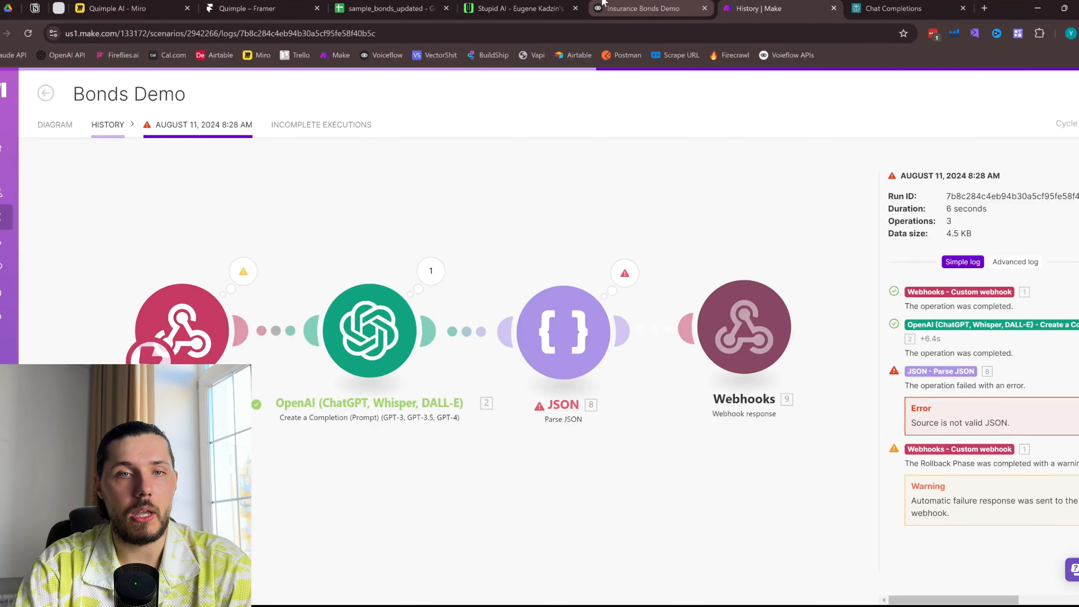
left_click(643, 8)
left_click_drag(600, 207, 433, 203)
left_click(561, 320)
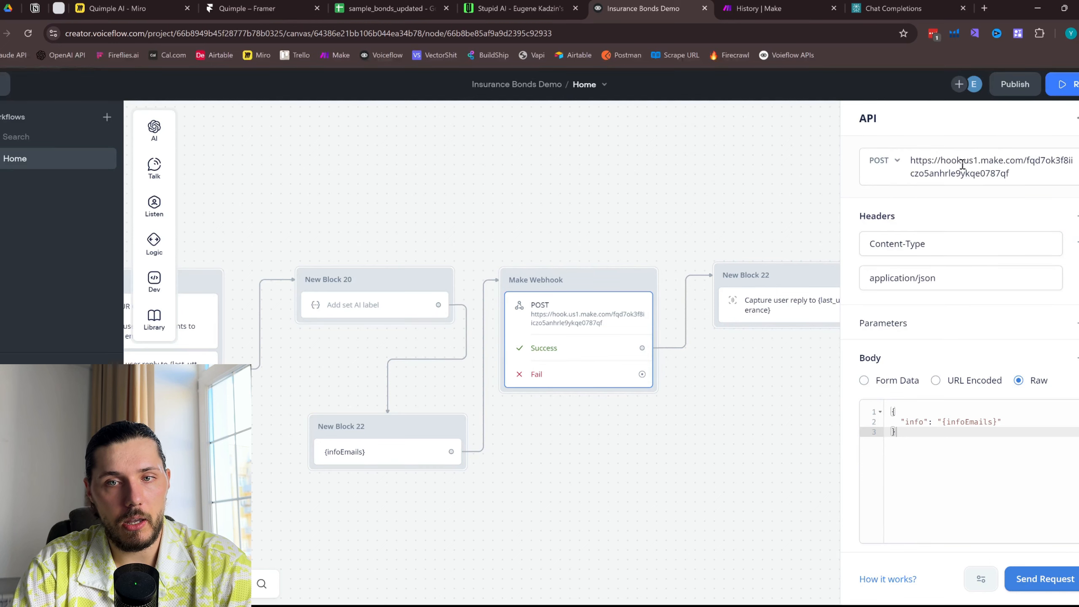
triple_click(1033, 175)
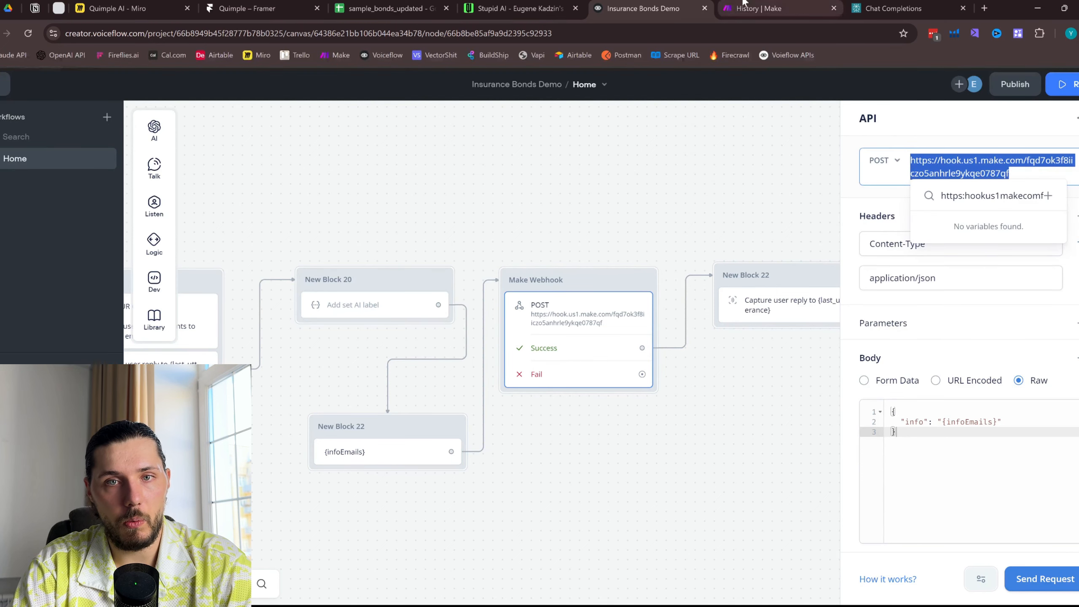
Switch to Make, return from the run history to the Bonds Demo diagram and open the first Webhooks module's settings
left_click(761, 8)
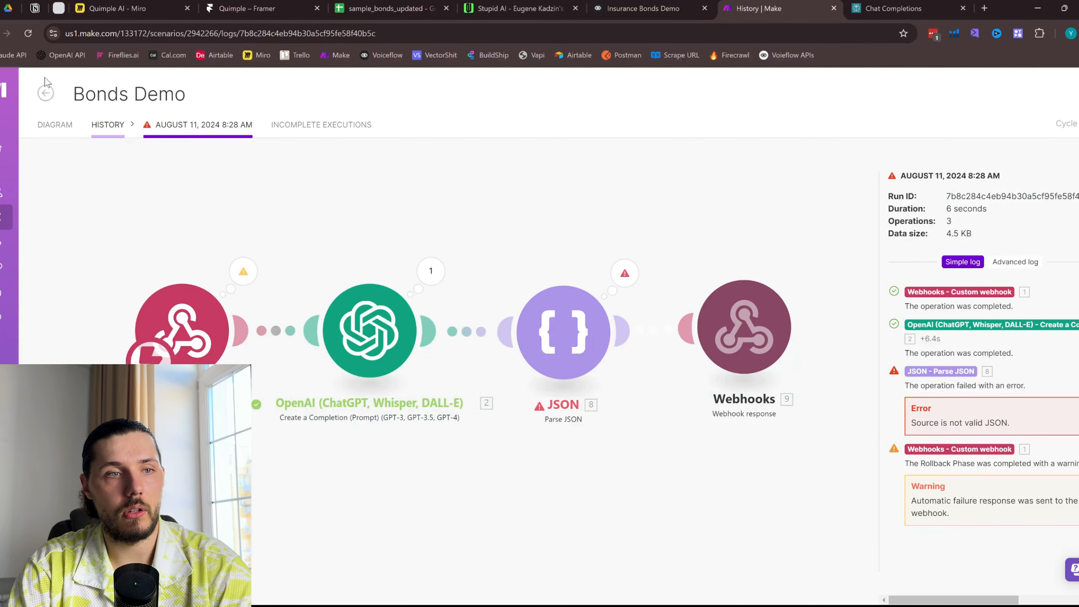
left_click(46, 92)
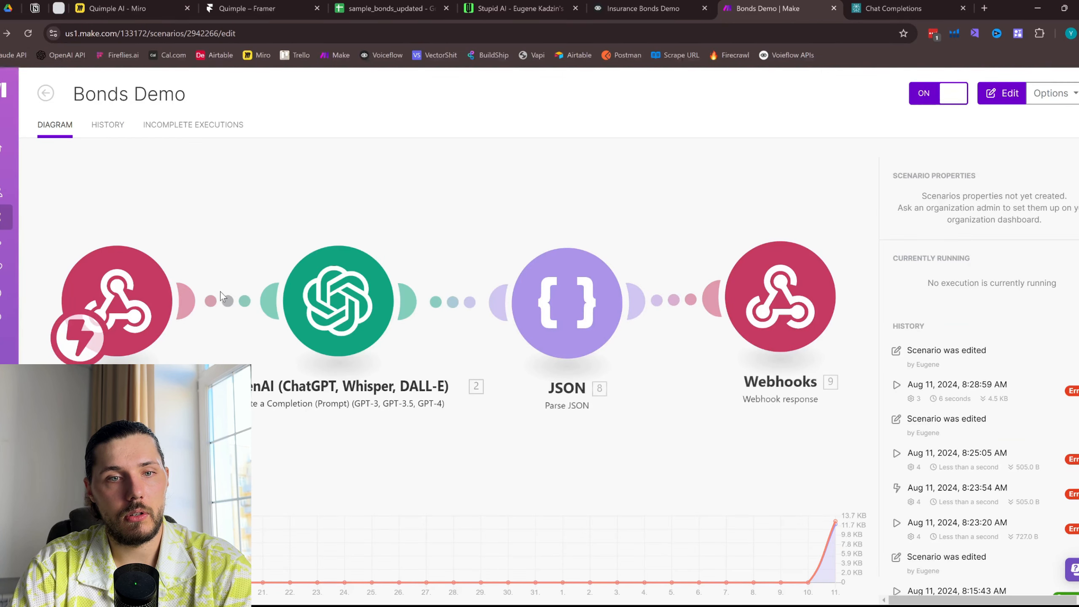
left_click(132, 323)
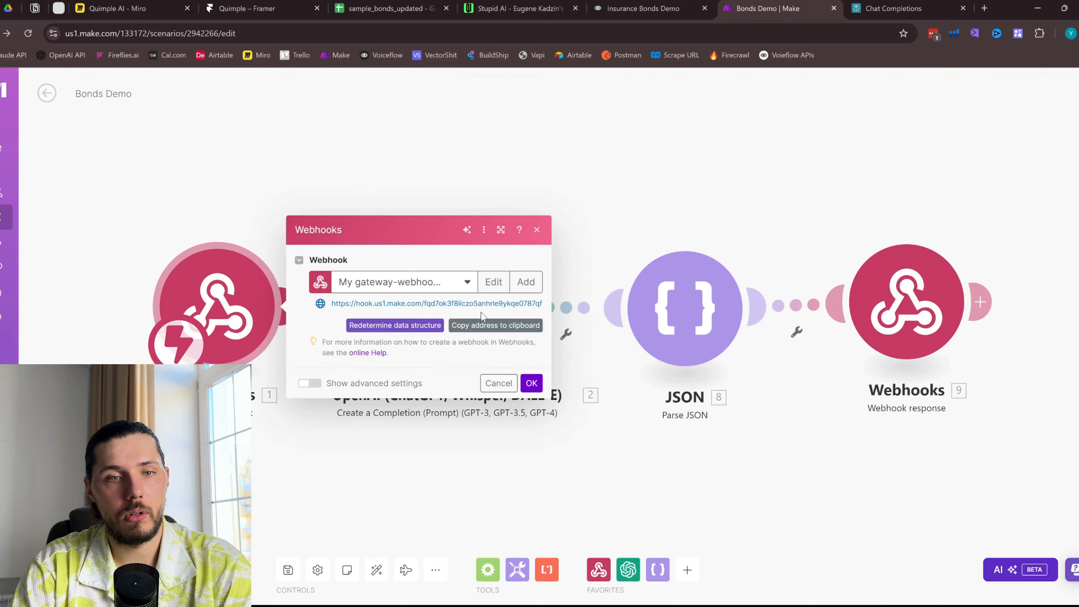
Return to the Voiceflow API step and highlight the {infoEmails} value and the info key in its raw body
left_click(680, 8)
left_click(918, 242)
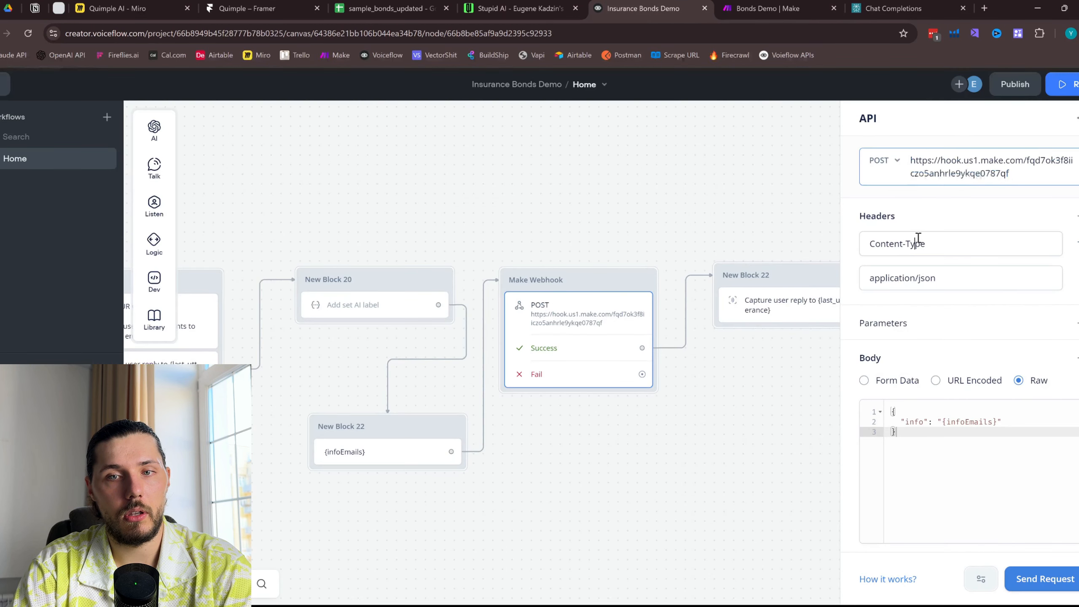
scroll(925, 373, "down", 3)
left_click(897, 329)
left_click_drag(918, 335, 979, 309)
left_click(932, 323)
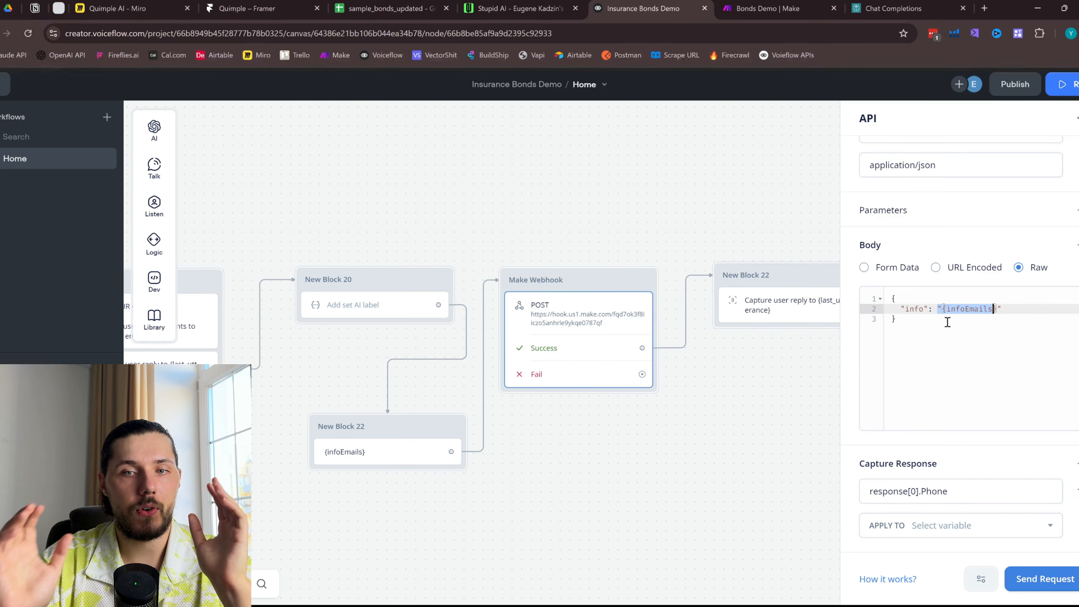
left_click_drag(905, 309, 918, 309)
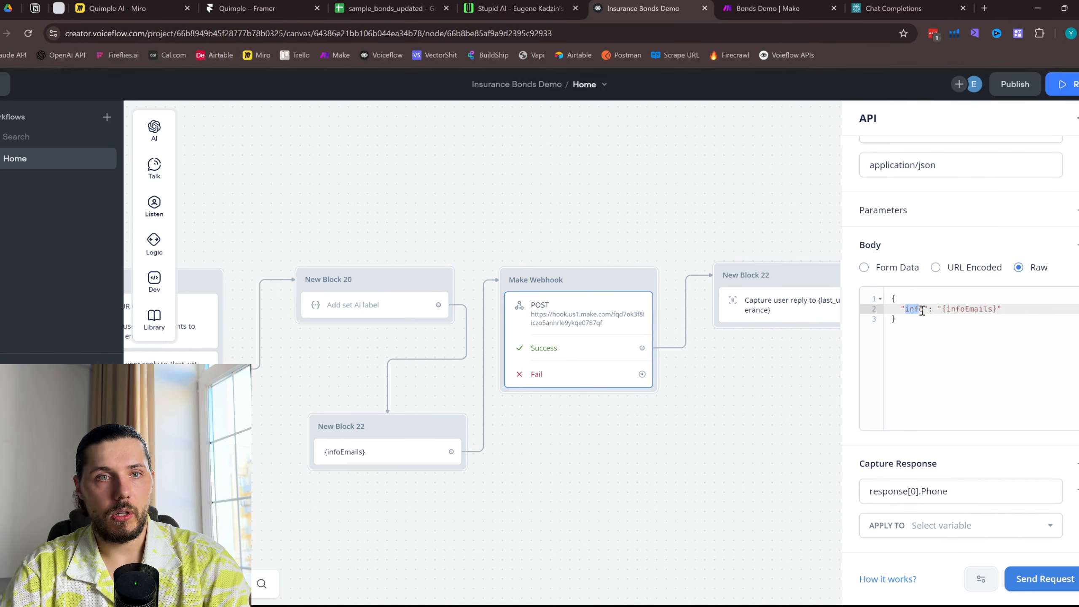
Go back to the scenario list in Make, search for "bond" and open the Bonds Demo scenario
left_click(434, 4)
left_click(555, 4)
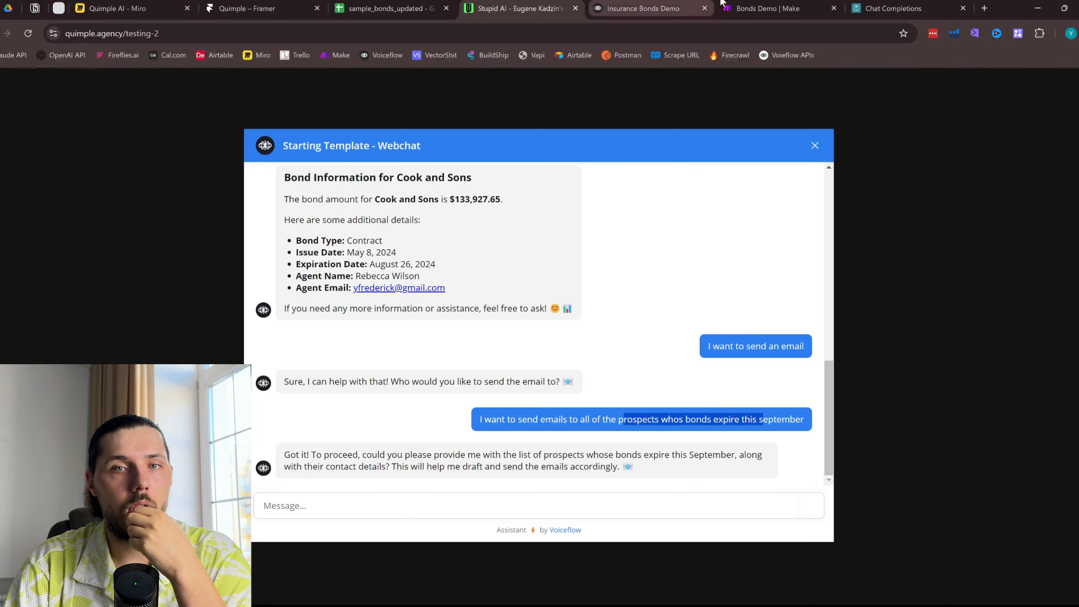
left_click(722, 5)
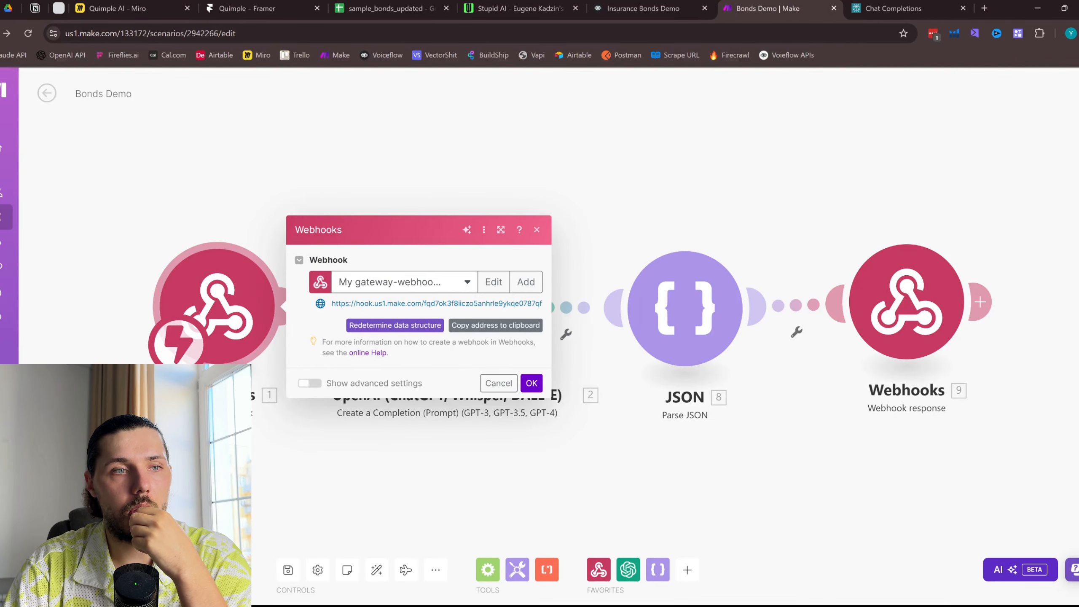
key("alt+Left")
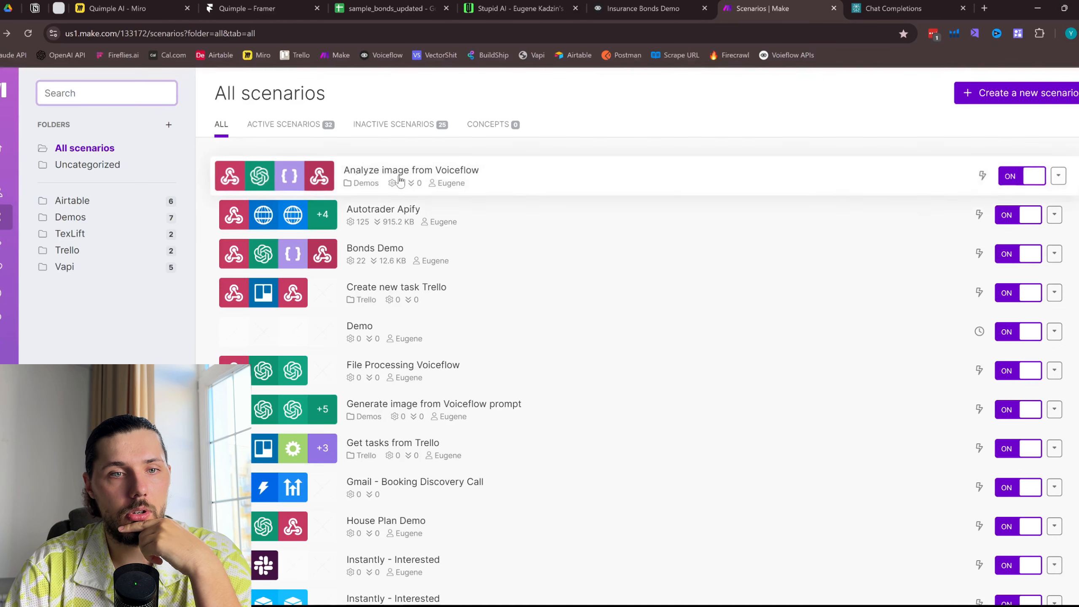
type("bon")
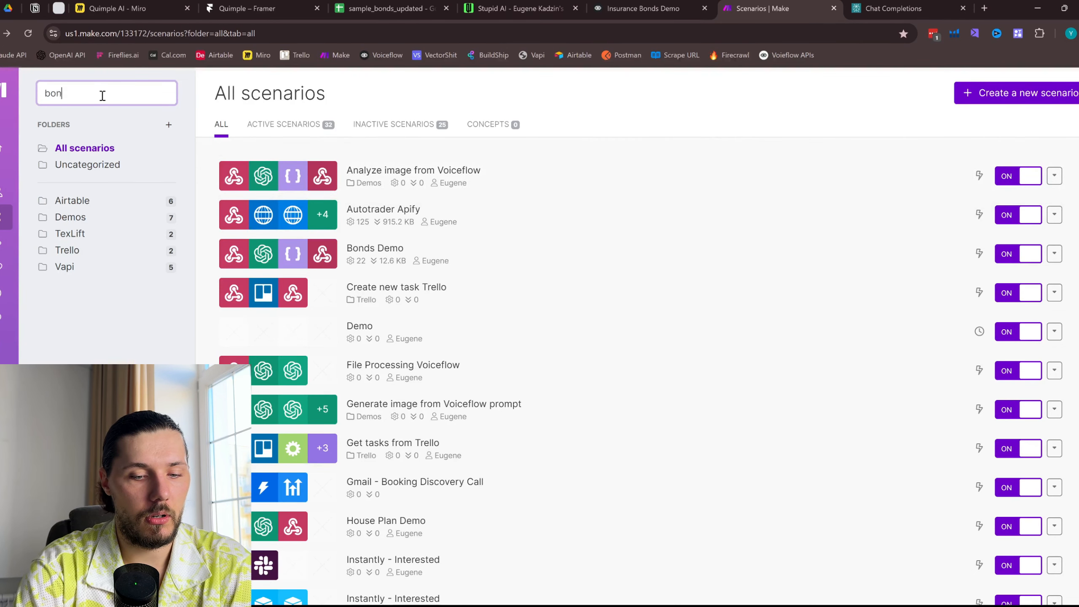
type("d")
left_click(399, 182)
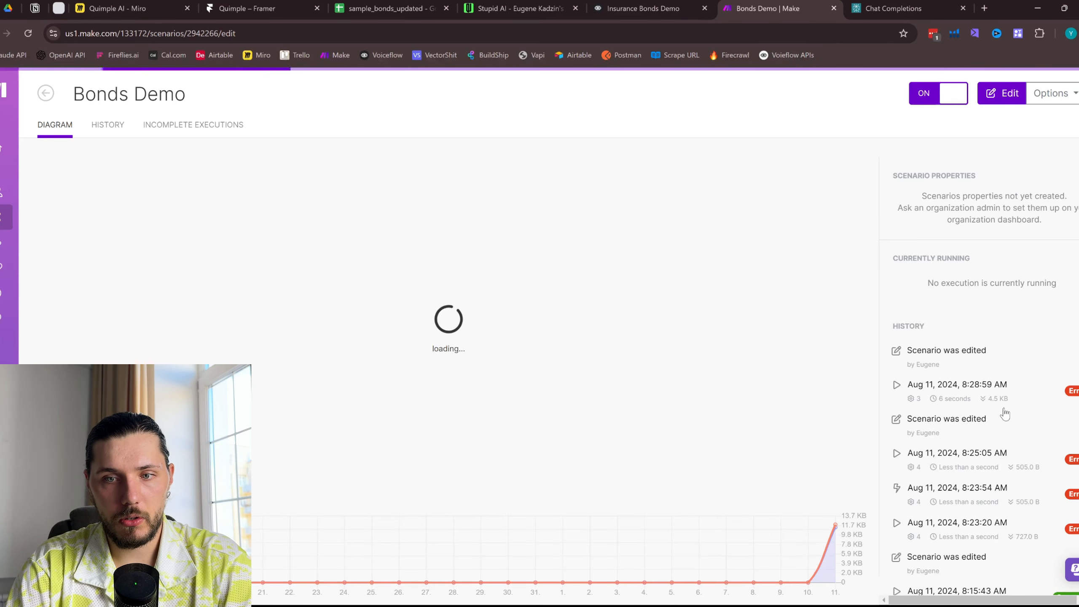
Open the Aug 11, 2024, 8:28:59 AM run and highlight the info text in the first webhook's output bundle
left_click(1007, 389)
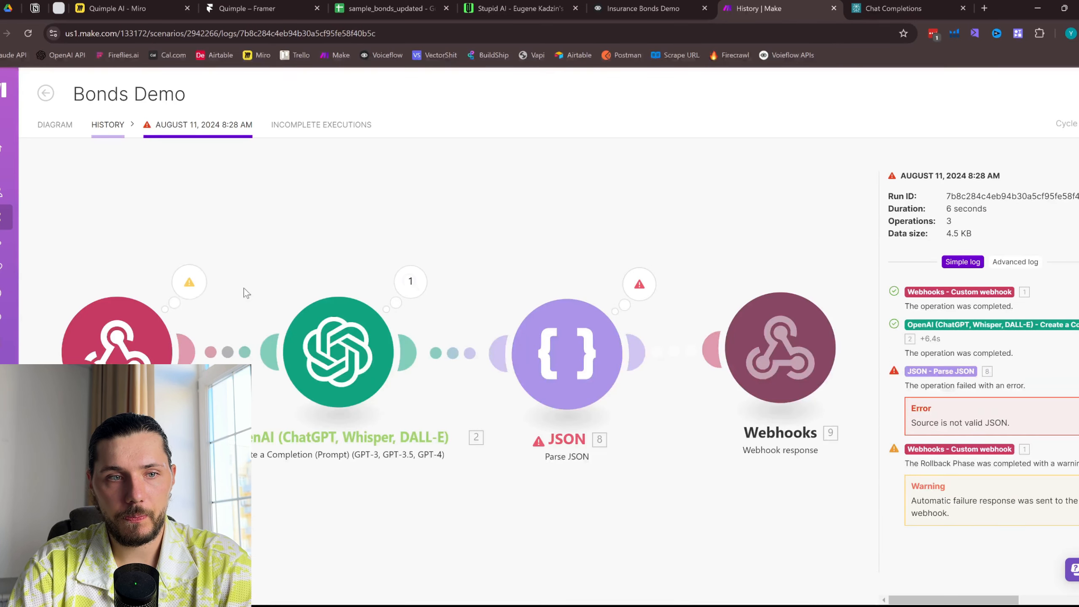
left_click(190, 281)
left_click(266, 270)
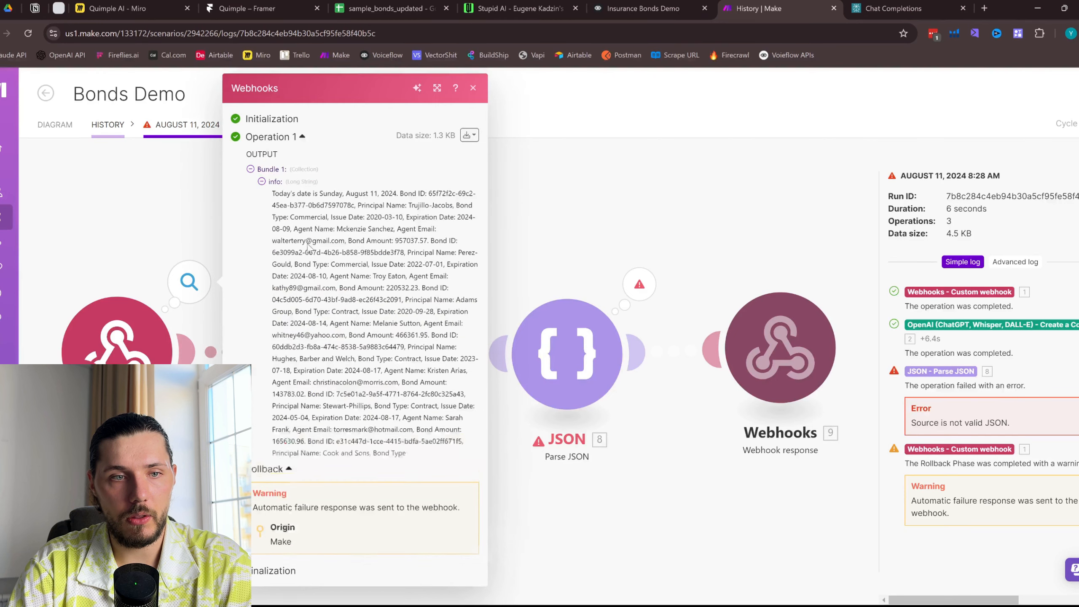
left_click_drag(273, 193, 454, 454)
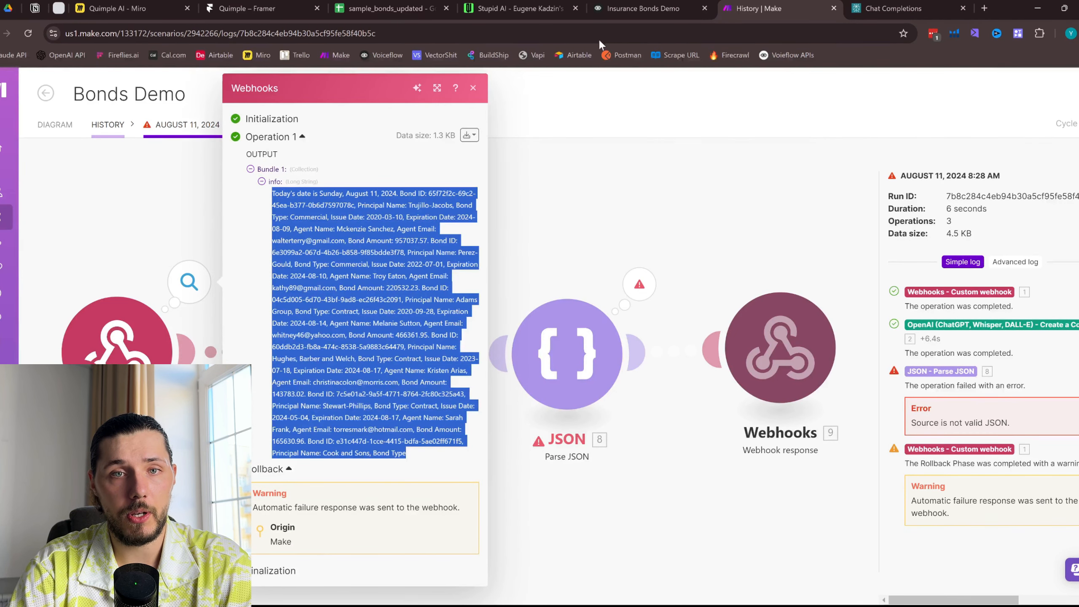
Select the whole JSON body of the Voiceflow API step, then return to Make and highlight the webhook's info text again
left_click(604, 3)
key("ctrl+a")
key("ctrl+Tab")
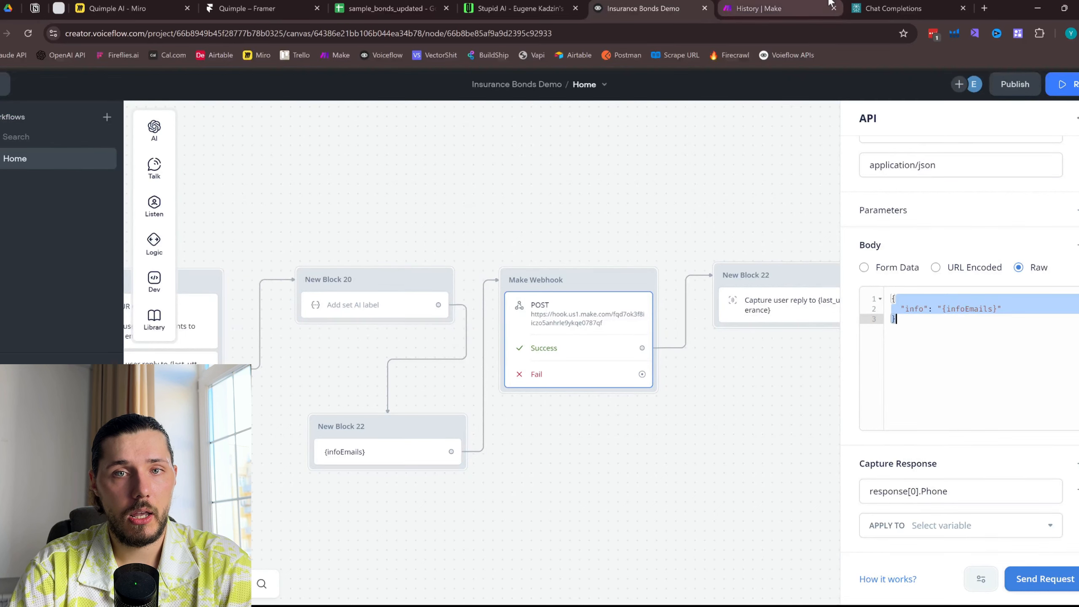
left_click(323, 197)
triple_click(307, 194)
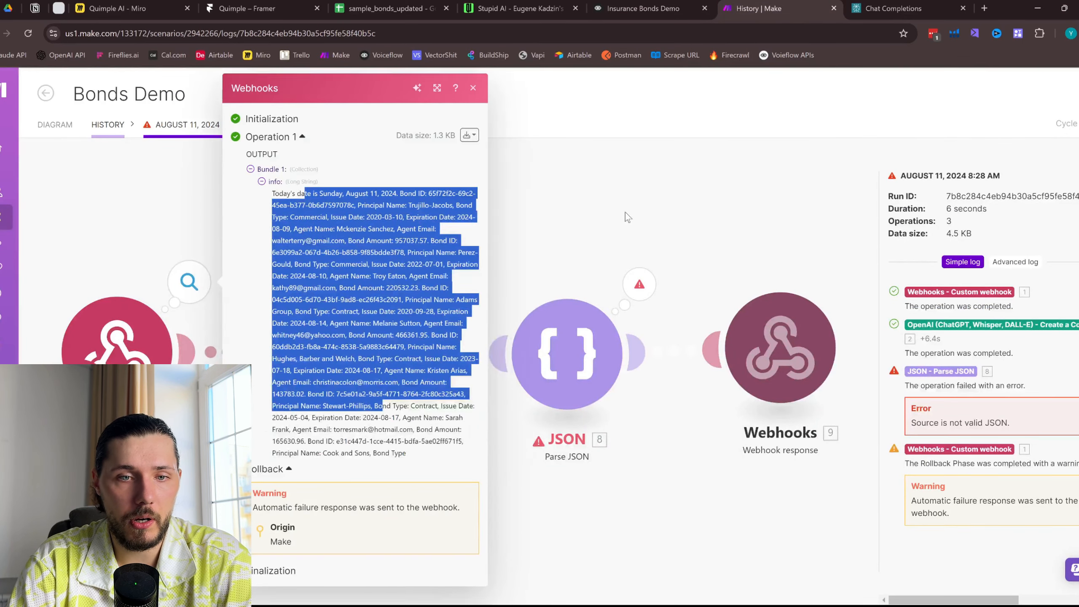
Inspect the OpenAI module of the run, expand its input message content and highlight the YOUR GOAL section
left_click(494, 275)
left_click(365, 342)
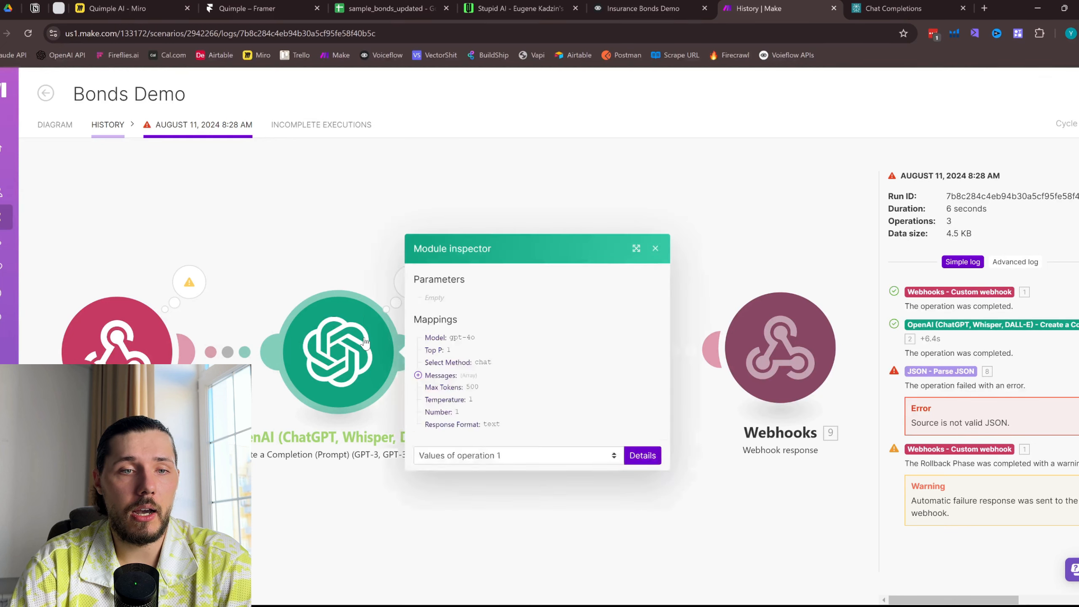
left_click(655, 249)
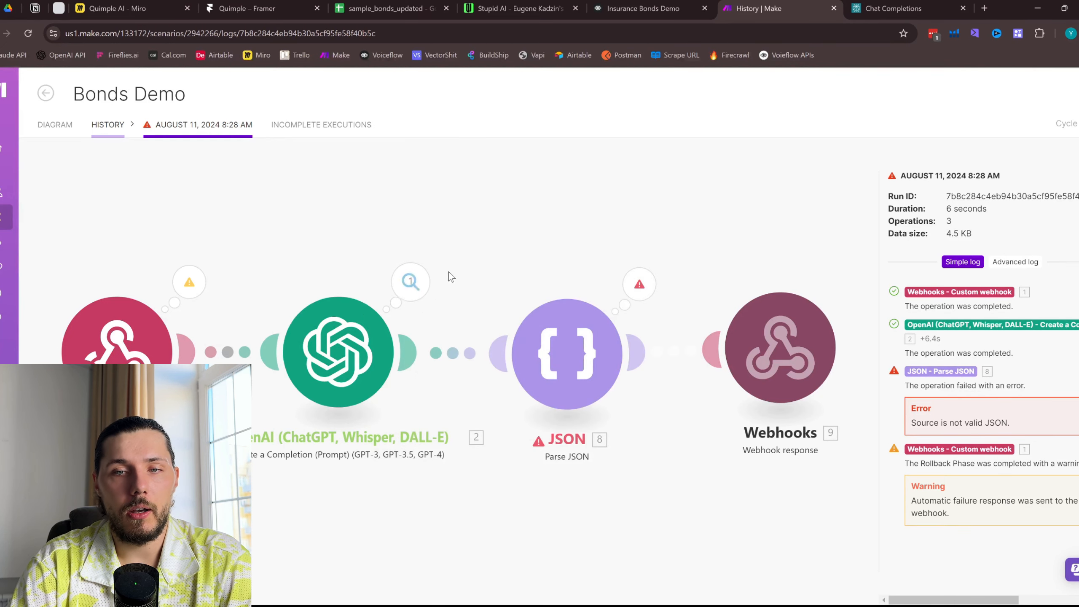
left_click(411, 282)
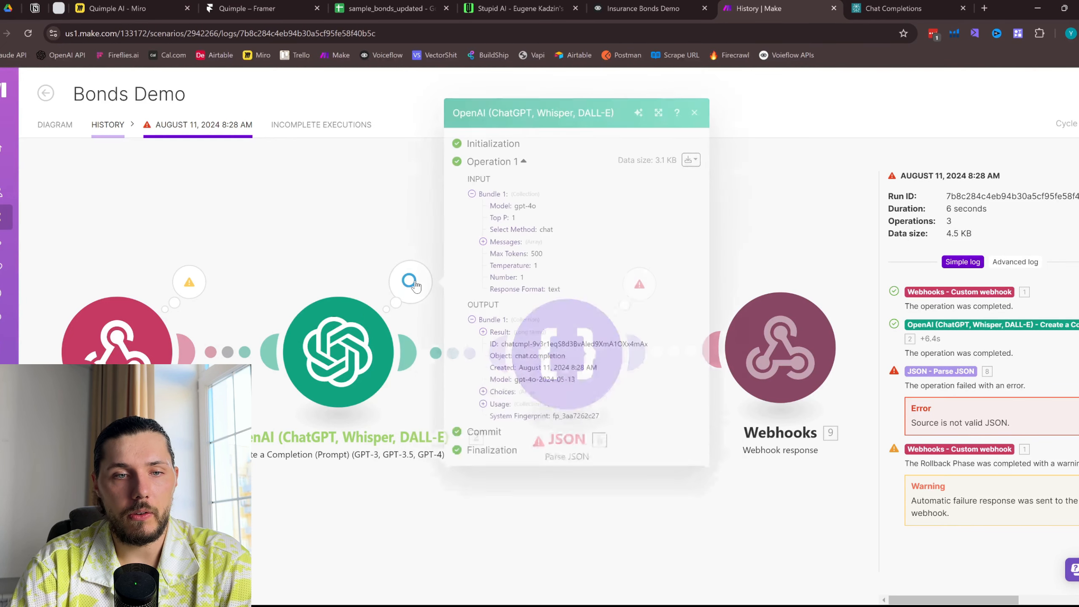
left_click(483, 241)
left_click(505, 260)
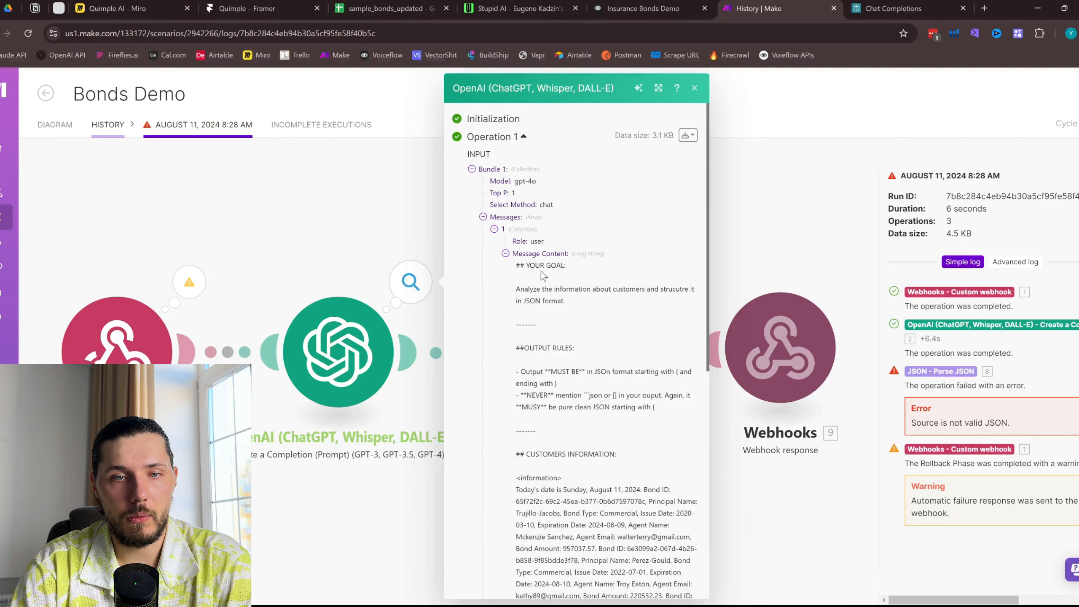
left_click_drag(516, 272, 592, 294)
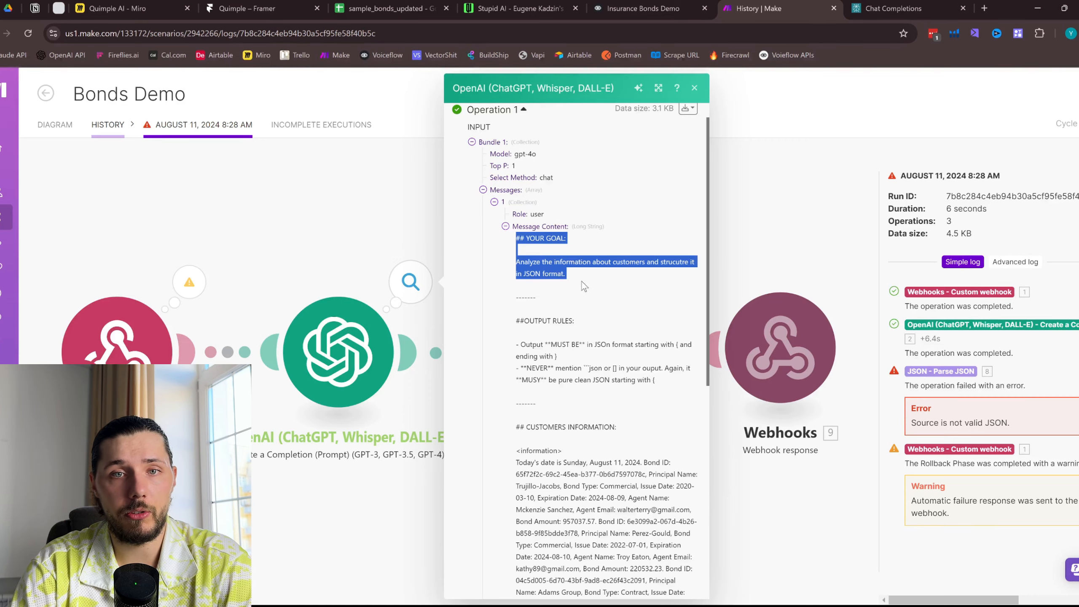
Review New Block 20's Set AI prompt in Voiceflow down to its {infoEmails} variable, comparing it with the OpenAI prompt in Make
left_click(644, 8)
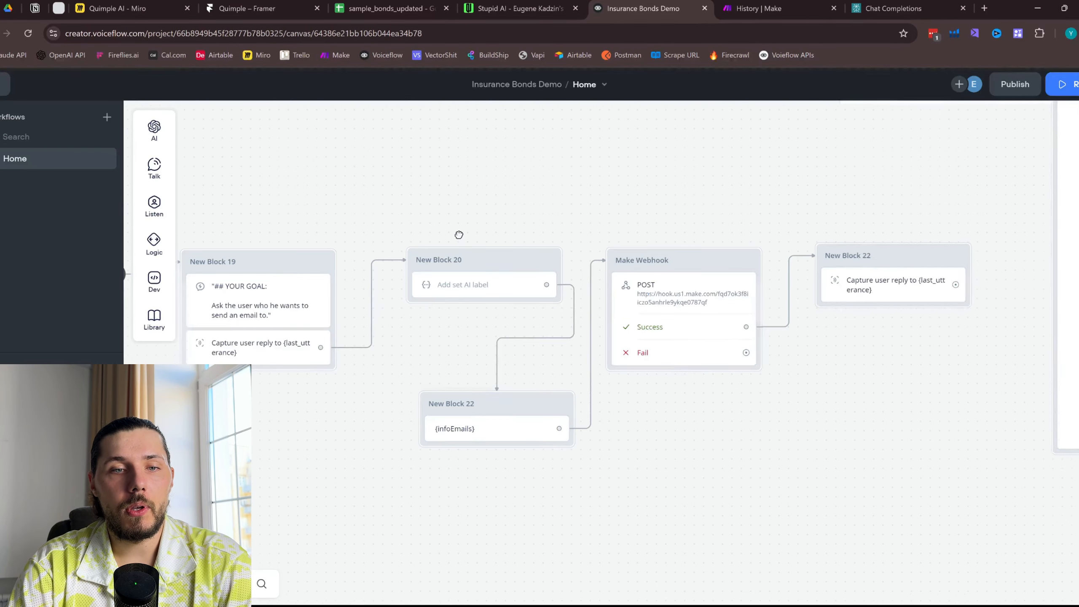
left_click(485, 284)
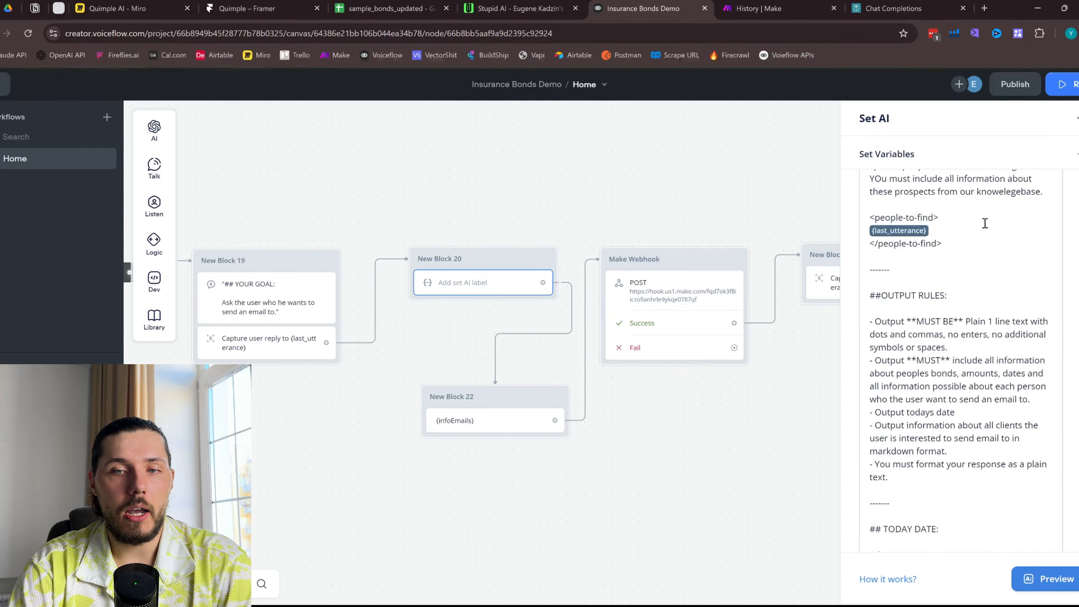
scroll(948, 323, "down", 10)
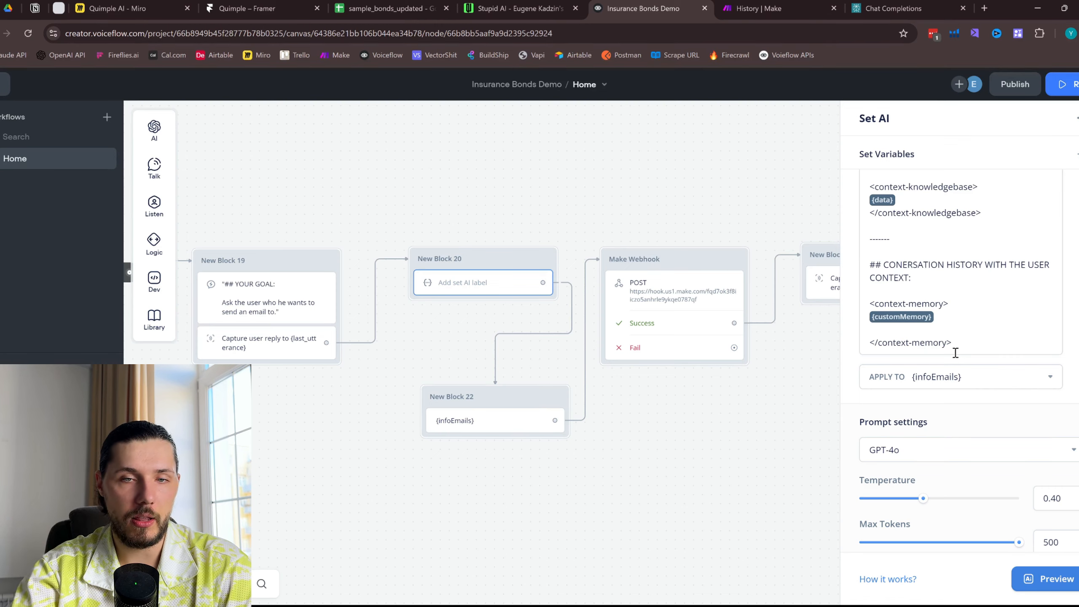
key("ctrl+Tab")
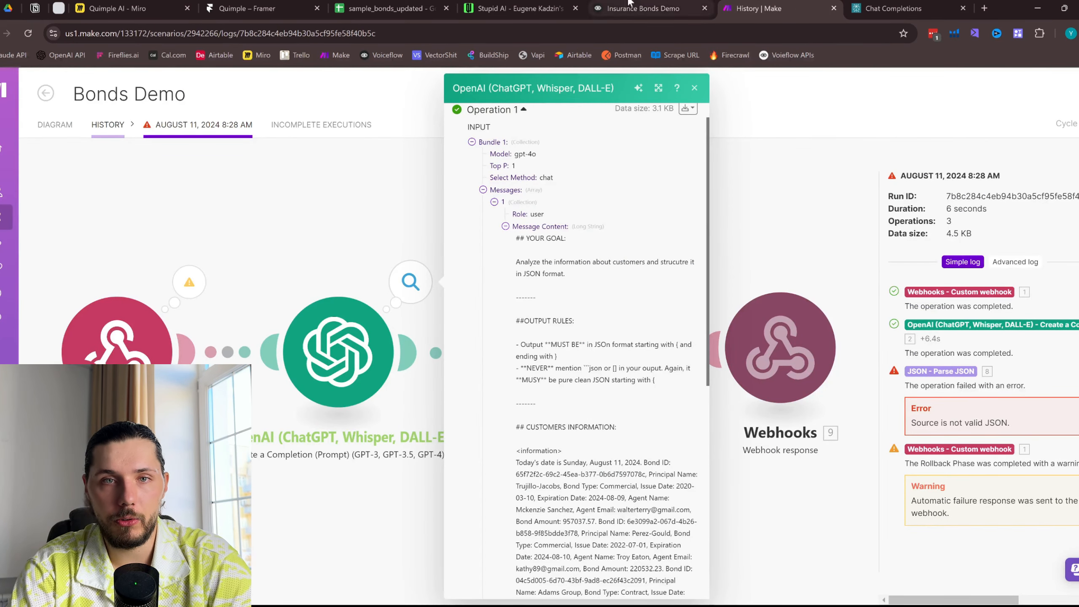
left_click(644, 8)
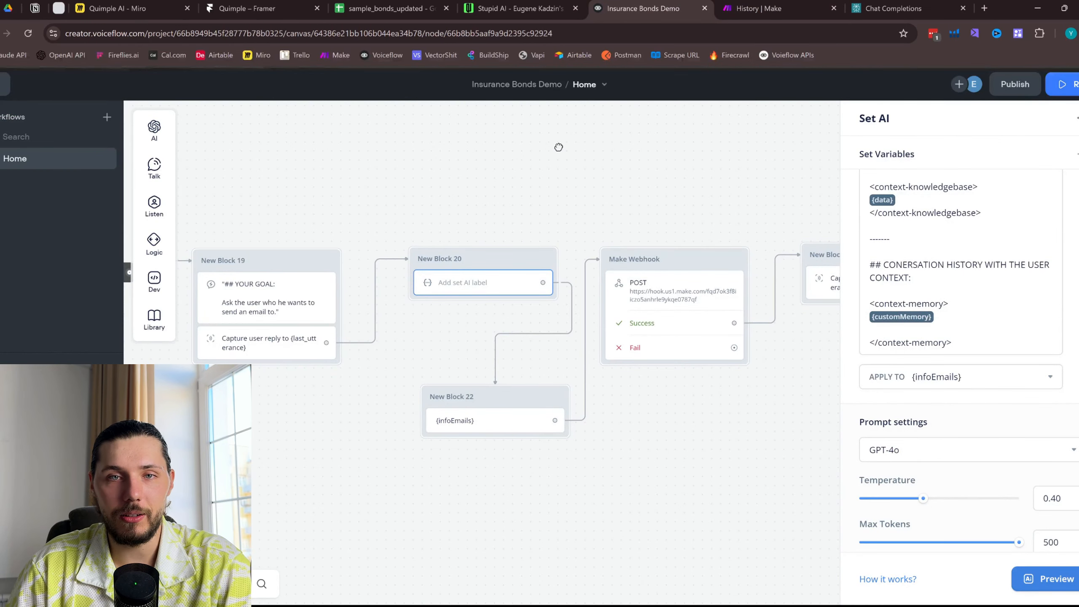
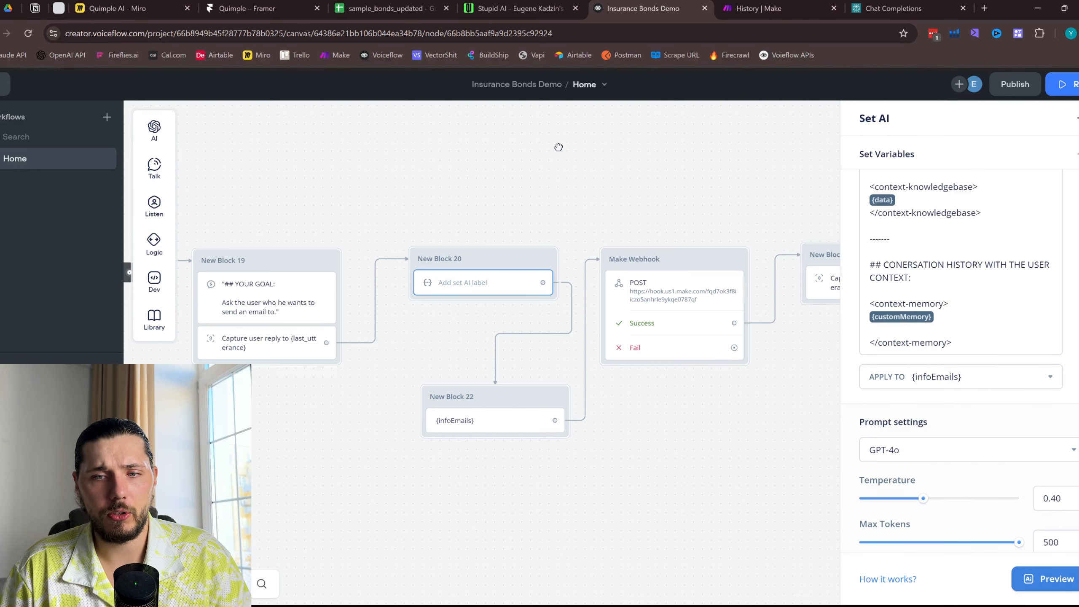
Highlight the Set AI prompt from the date tags through the KNOWLEDGEBASE CONTEXT heading and check it against Make's OpenAI input
left_click_drag(938, 200, 943, 213)
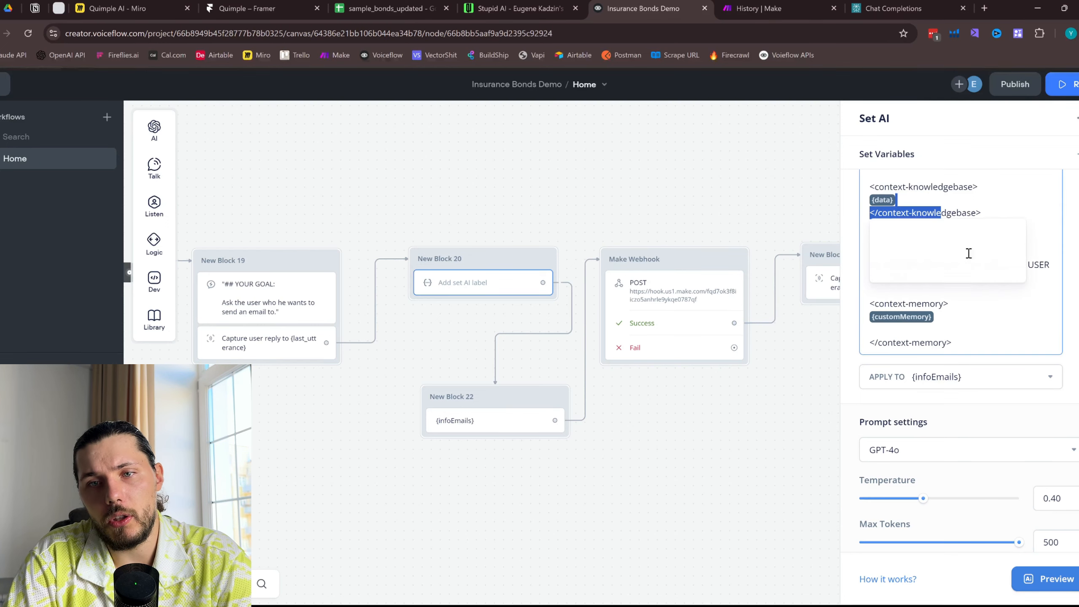
left_click(1014, 318)
scroll(1011, 304, "up", 3)
left_click_drag(1017, 283, 931, 189)
left_click(806, 6)
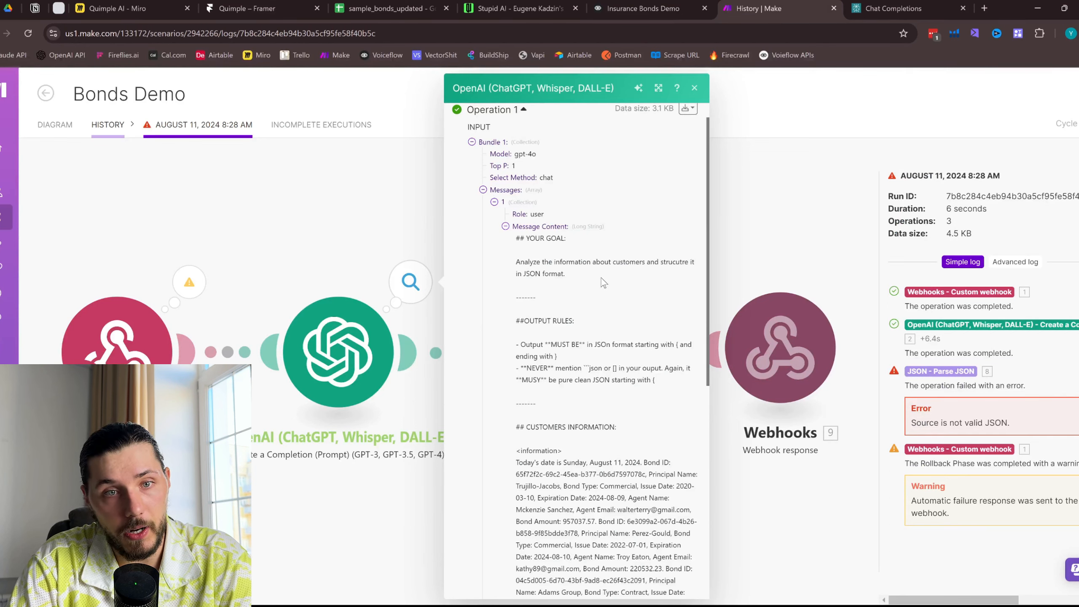
left_click(644, 8)
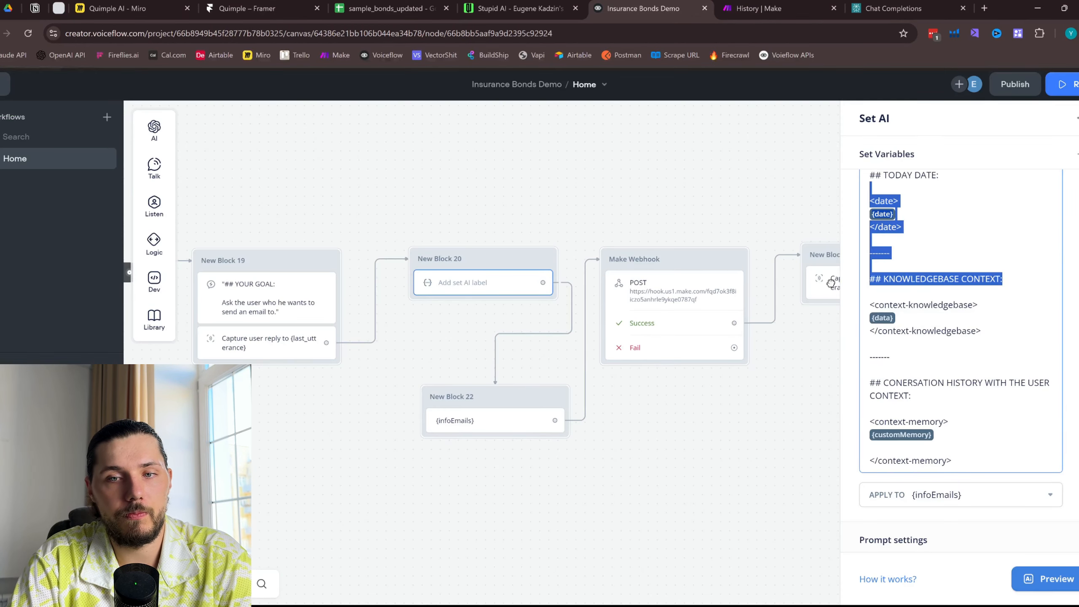
Switch to Make and highlight the OUTPUT RULES section of the OpenAI input message, focusing on its two JSON format rules
left_click(752, 5)
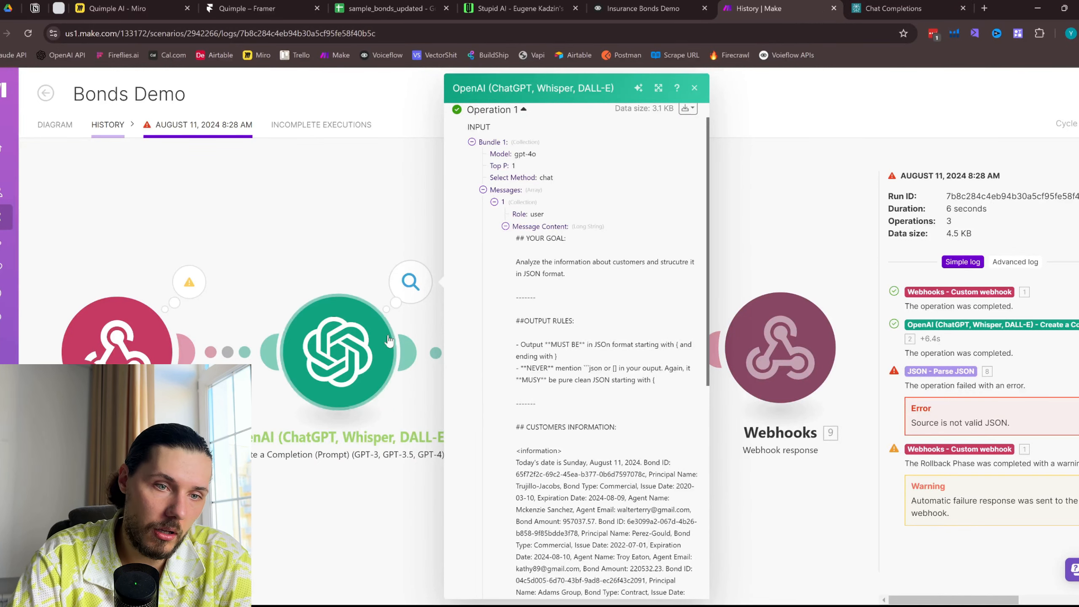
scroll(607, 327, "down", 1)
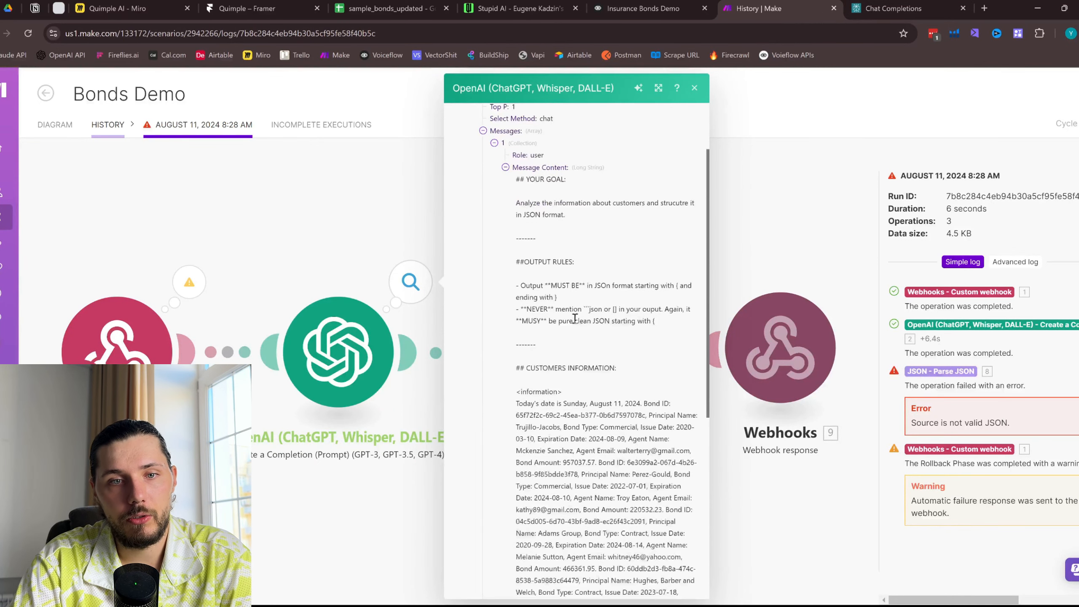
left_click_drag(517, 202, 592, 237)
left_click(566, 196)
left_click(637, 281)
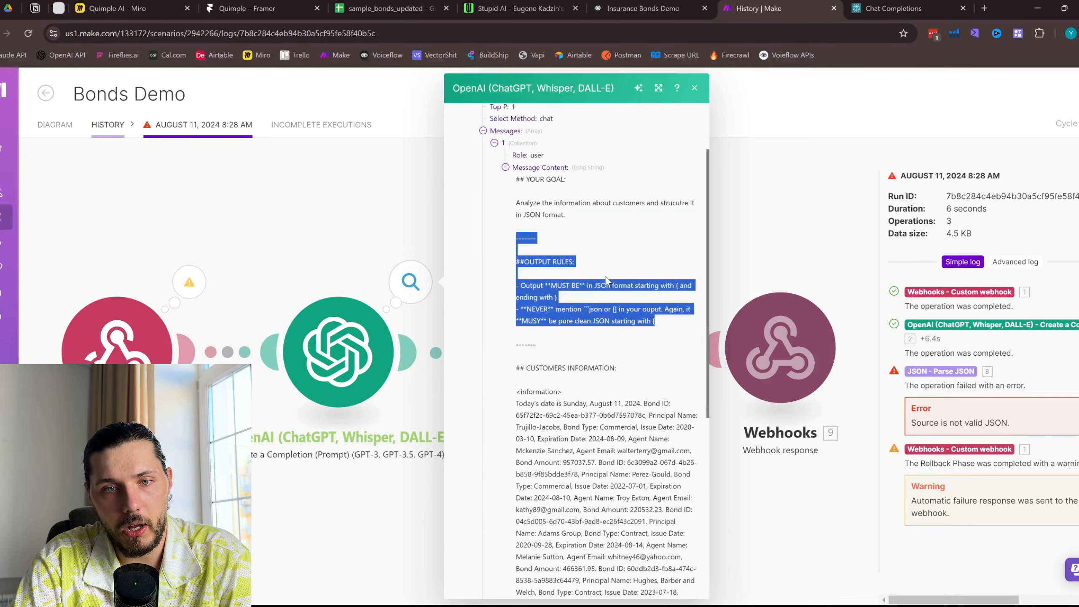
left_click(595, 284)
left_click_drag(521, 286, 548, 309)
left_click_drag(655, 321, 532, 286)
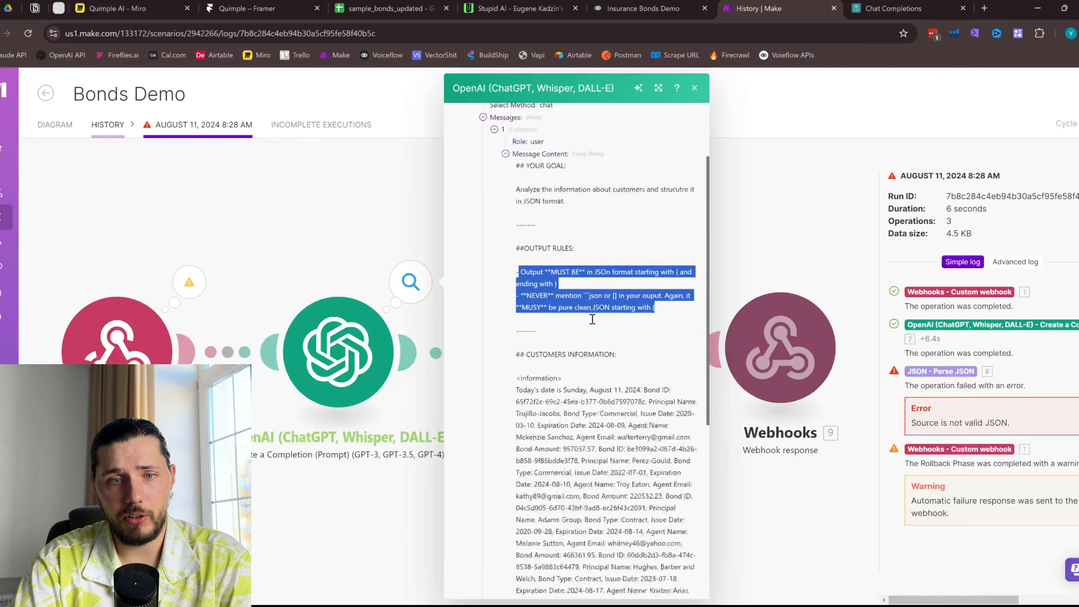
Review the CUSTOMERS INFORMATION section of the OpenAI input and highlight its opening and closing information tags
scroll(631, 226, "down", 2)
left_click(631, 226)
left_click_drag(529, 189, 620, 192)
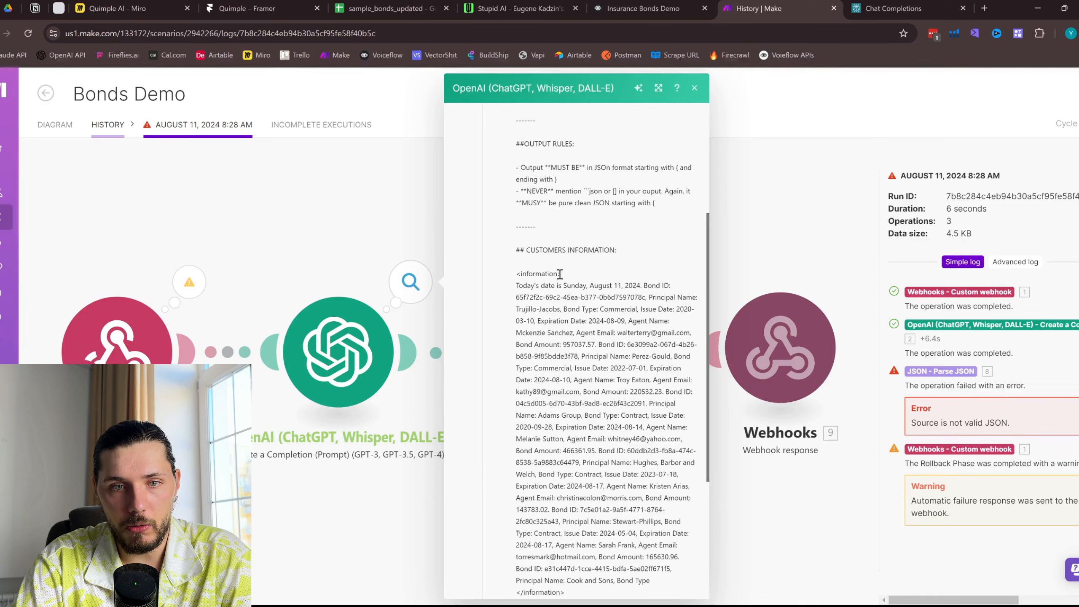
left_click_drag(517, 274, 626, 486)
scroll(622, 467, "down", 1)
left_click(532, 227)
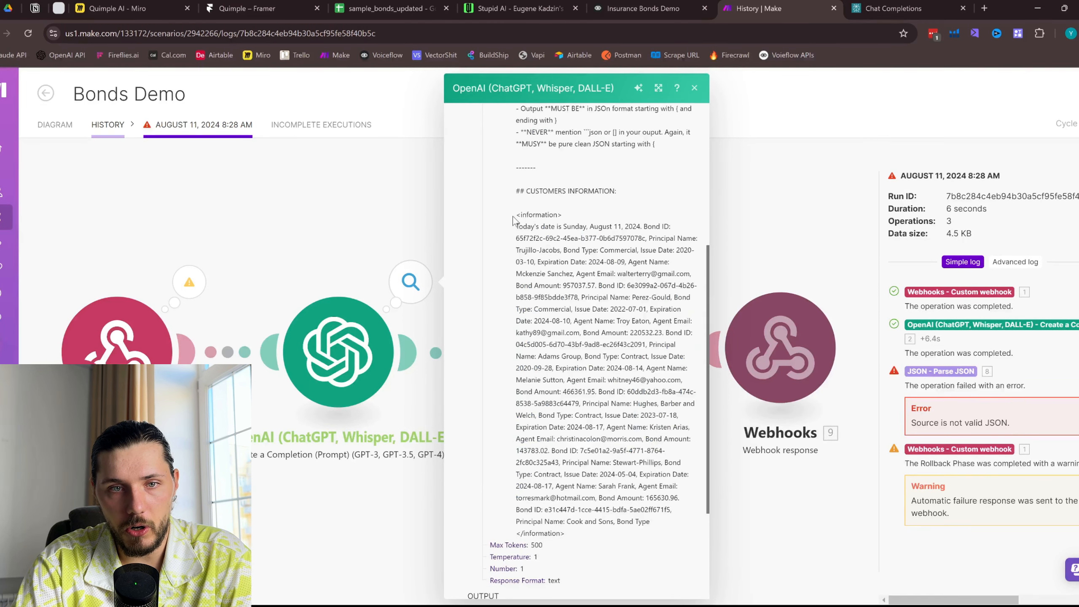
left_click_drag(513, 215, 564, 215)
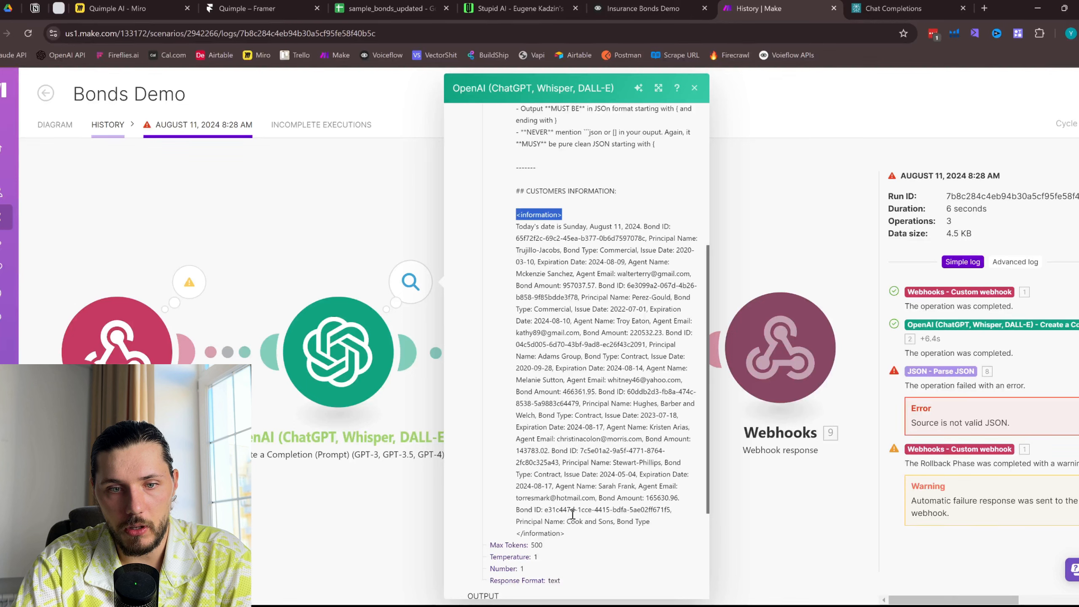
left_click_drag(560, 534, 516, 534)
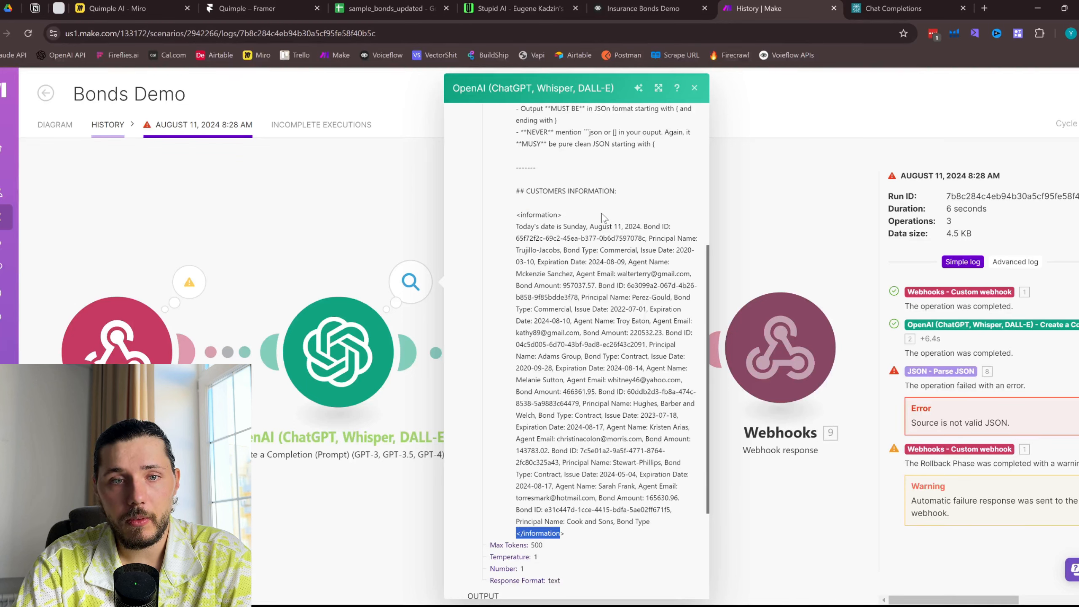
Highlight the ```json wording in the output rules, then expand the OpenAI output Result and examine its opening line and customer entries
scroll(592, 325, "up", 4)
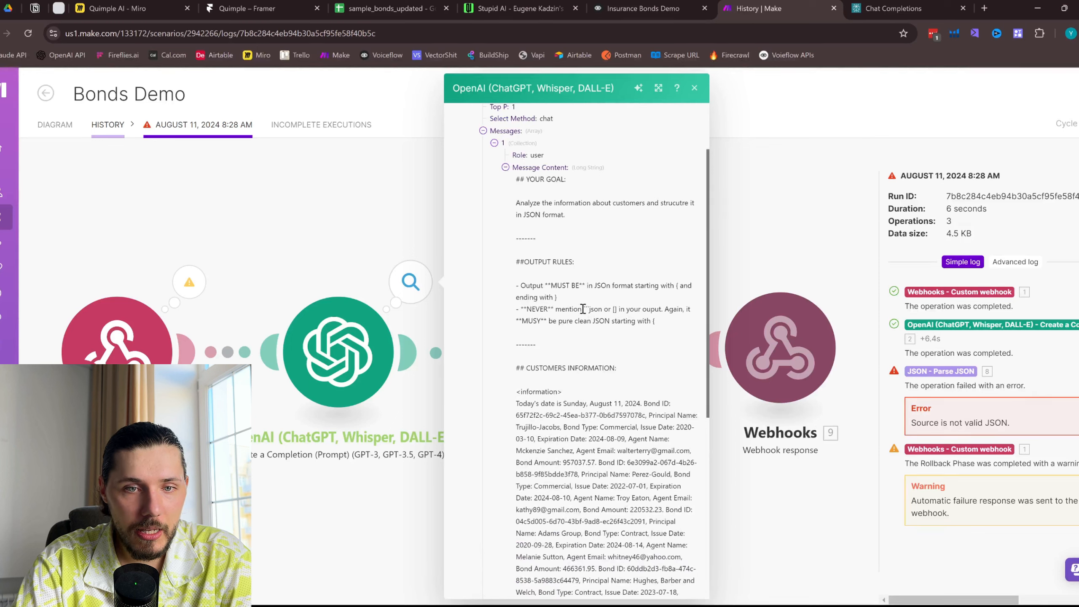
left_click_drag(583, 309, 596, 311)
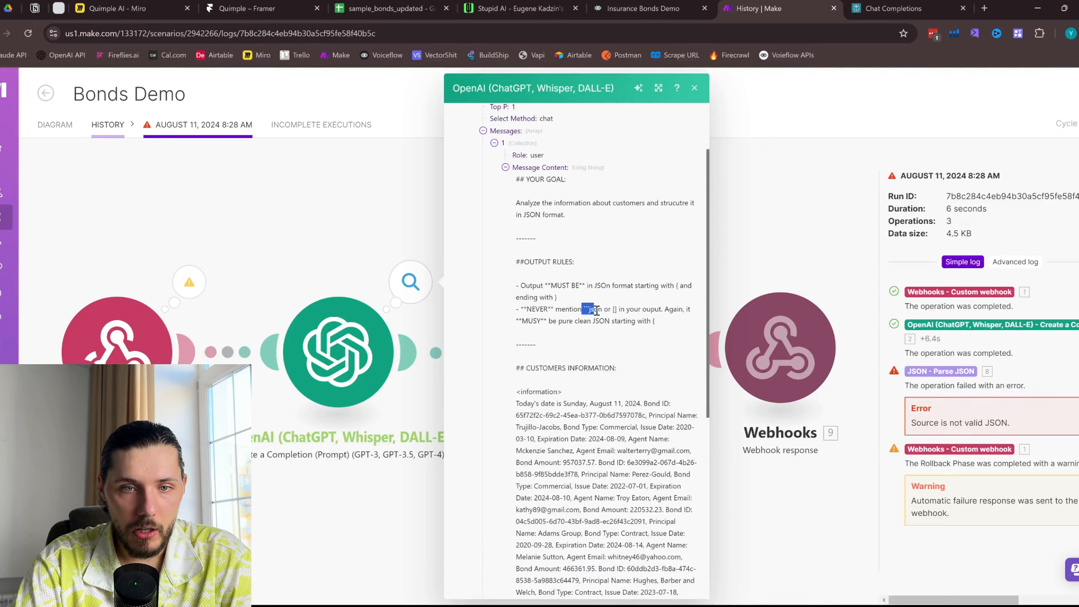
left_click(696, 88)
left_click(411, 281)
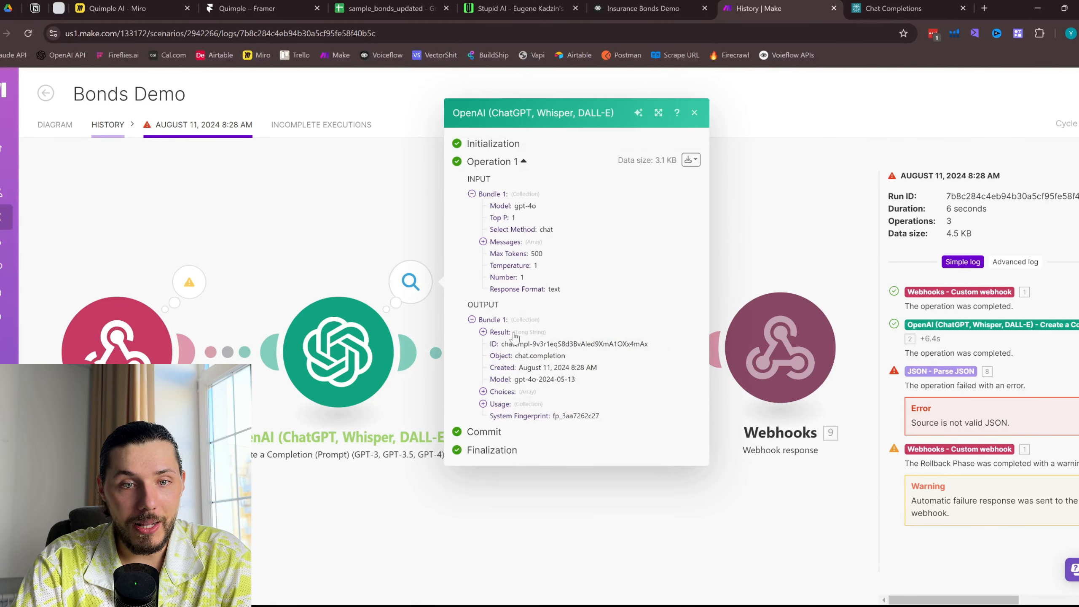
left_click(483, 332)
left_click_drag(494, 320, 519, 324)
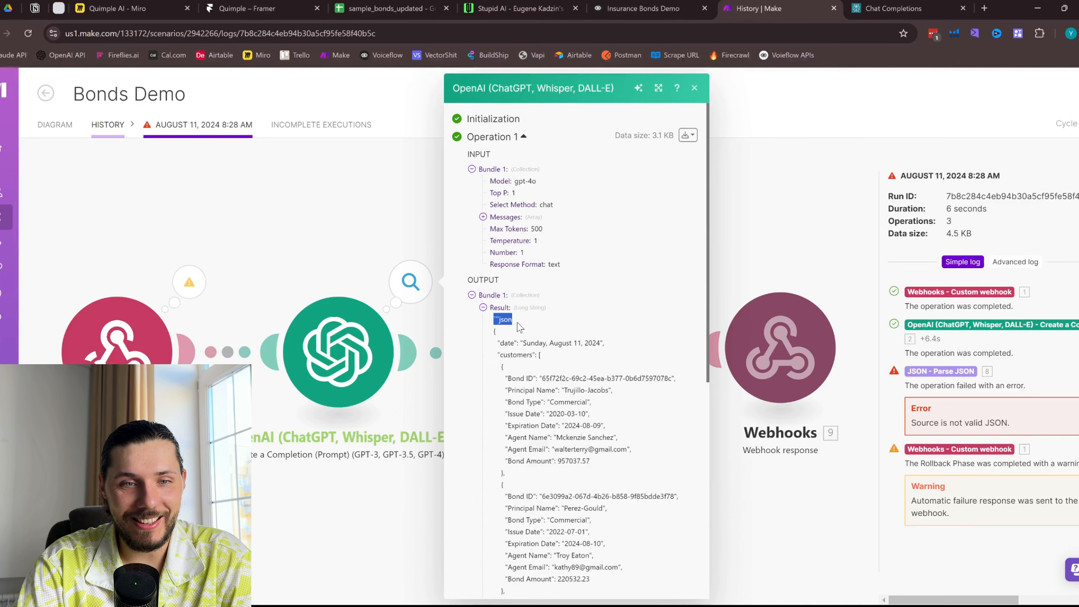
scroll(523, 297, "down", 4)
left_click_drag(492, 152, 606, 369)
scroll(566, 422, "down", 5)
Open the scenario for editing and review the OpenAI module's Input Type and Response Format options, then the JSON module's settings
left_click(366, 345)
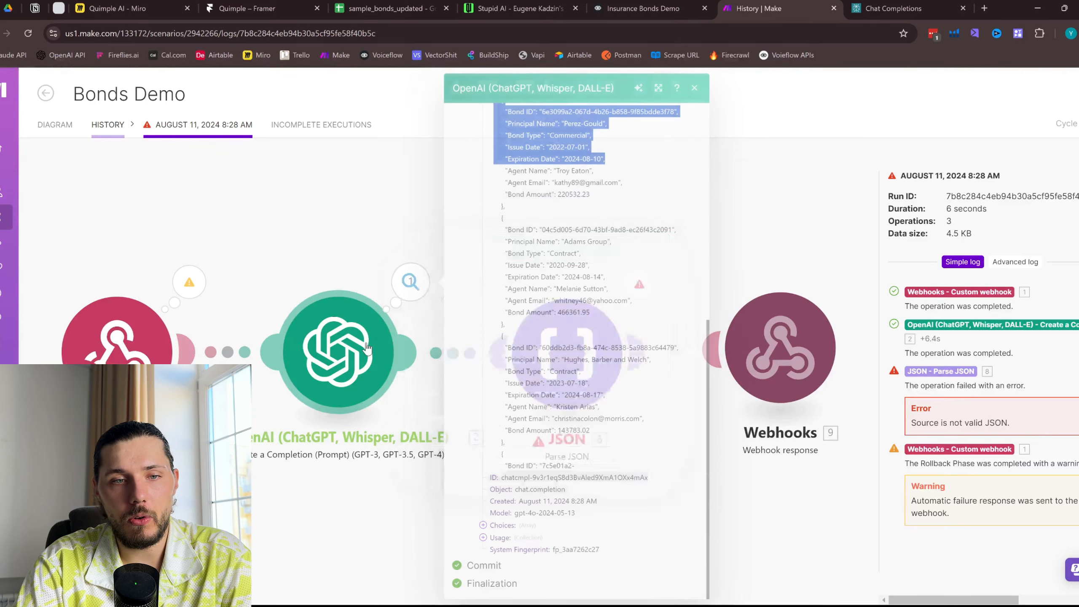
left_click(654, 250)
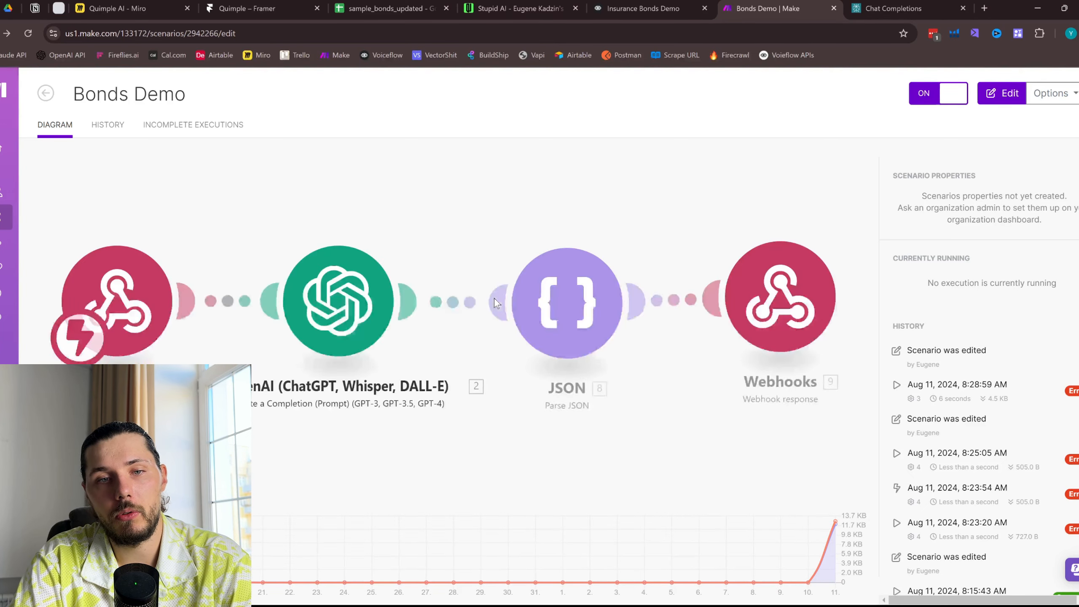
left_click(429, 312)
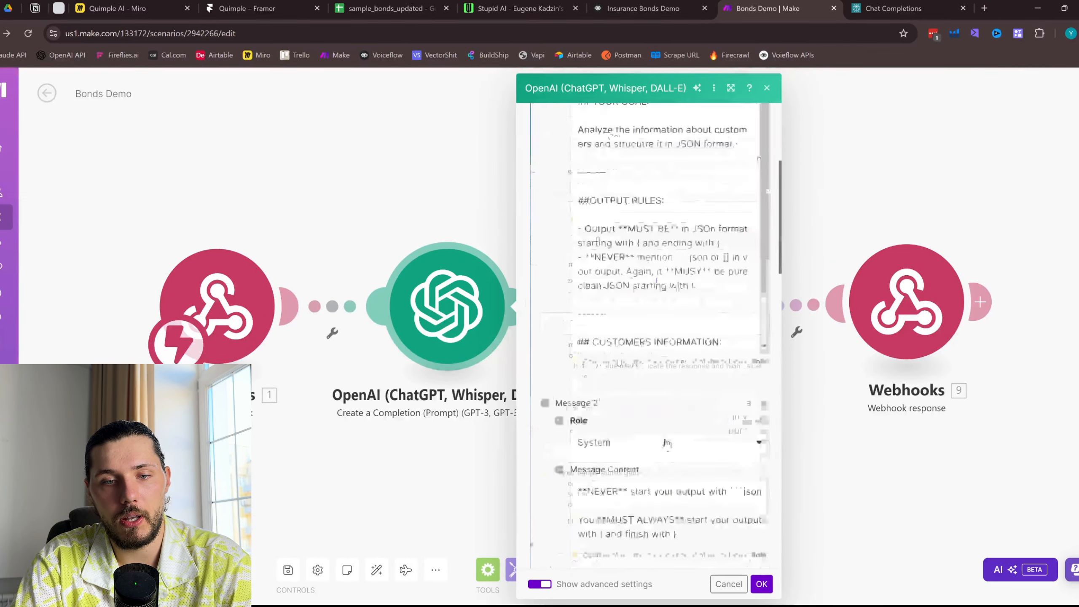
left_click(595, 527)
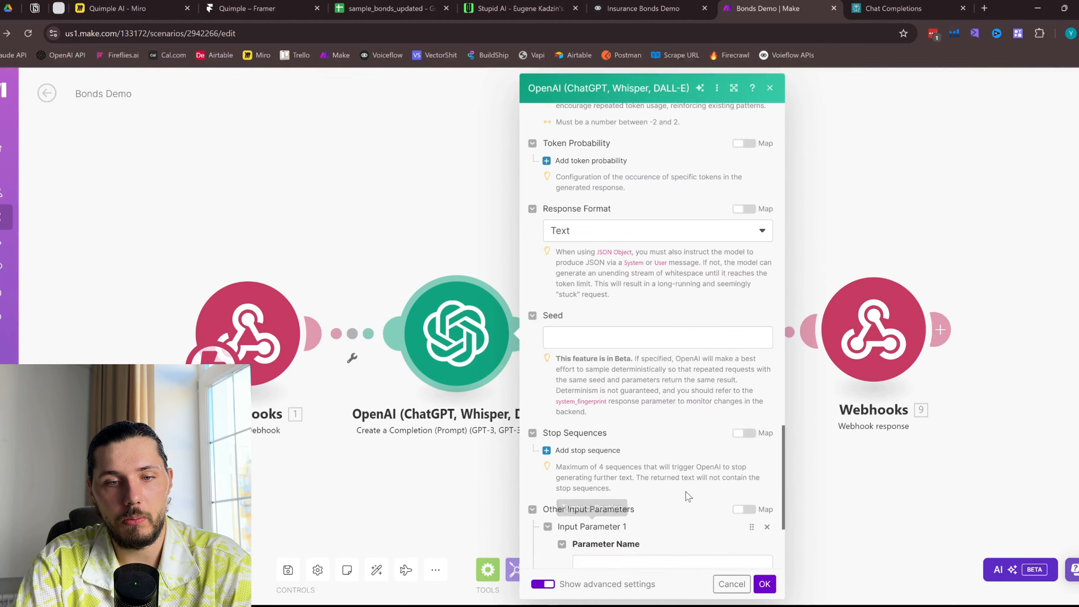
scroll(686, 484, "down", 4)
left_click(651, 442)
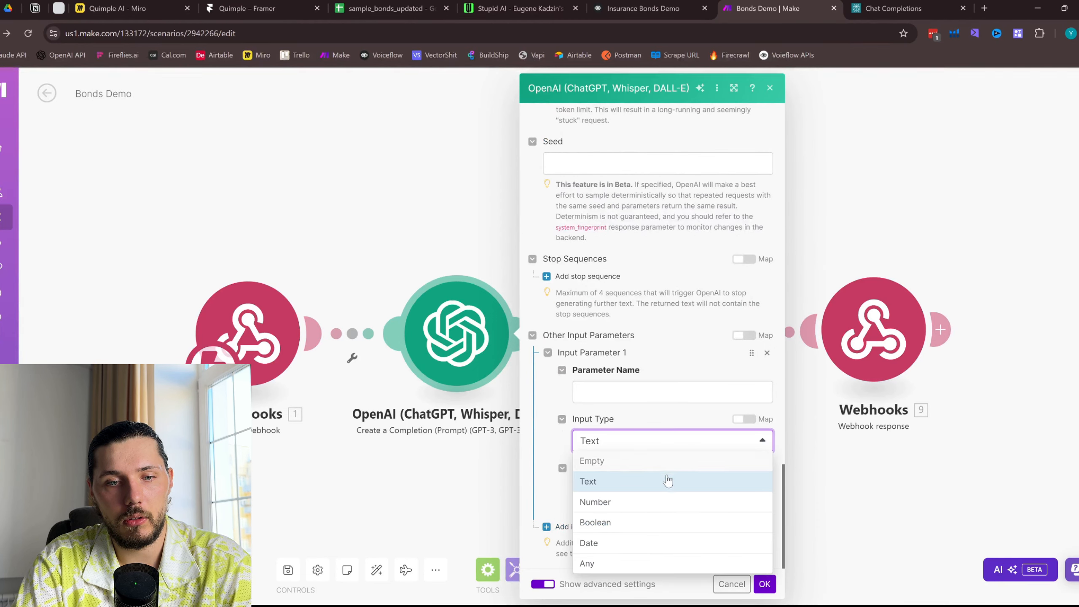
scroll(616, 448, "up", 5)
left_click(627, 299)
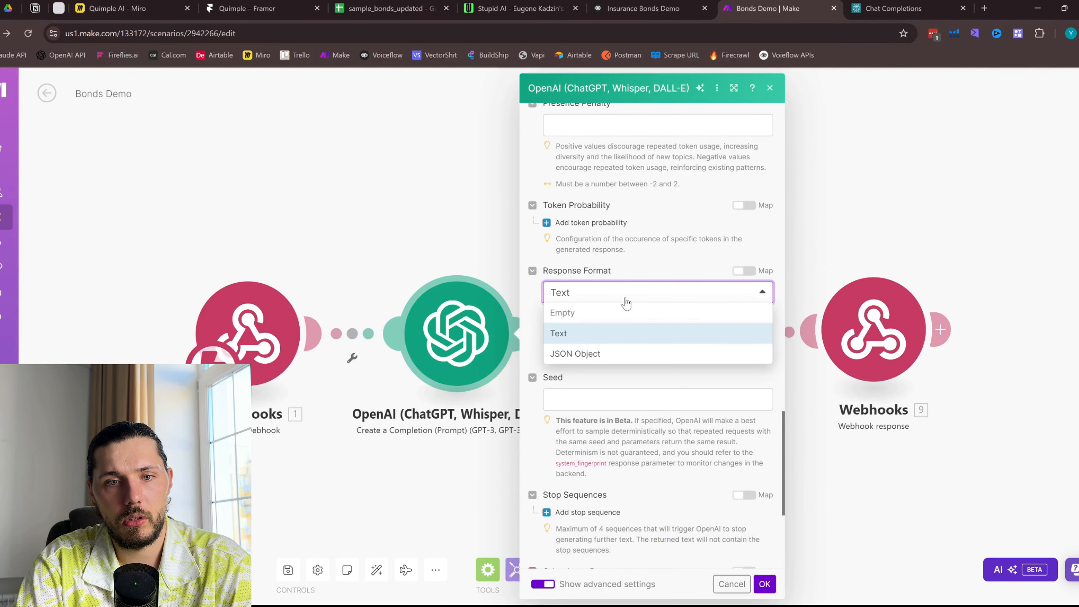
left_click(769, 87)
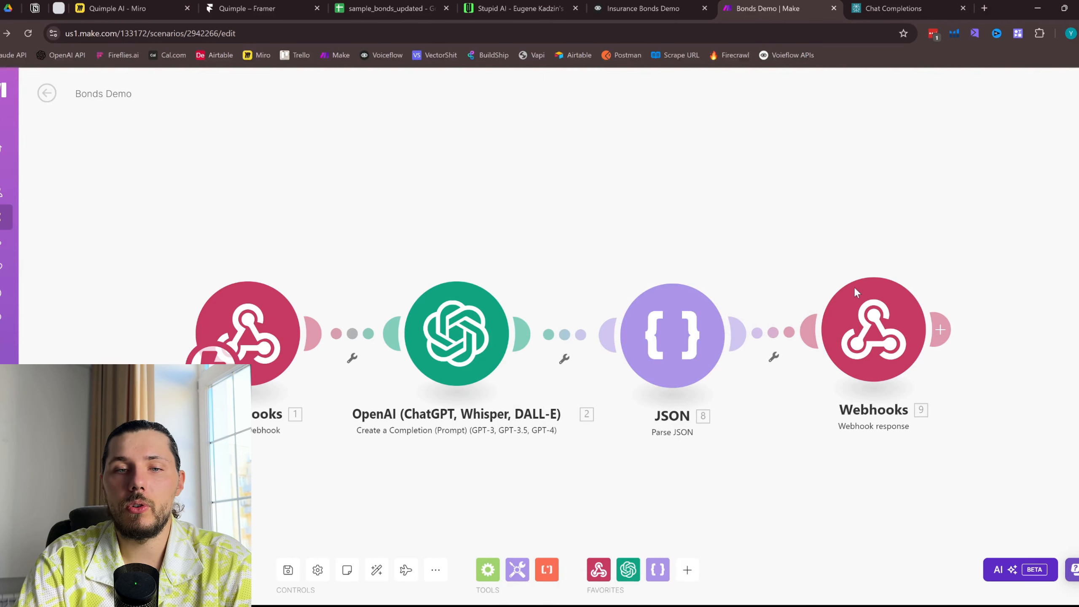
left_click(586, 317)
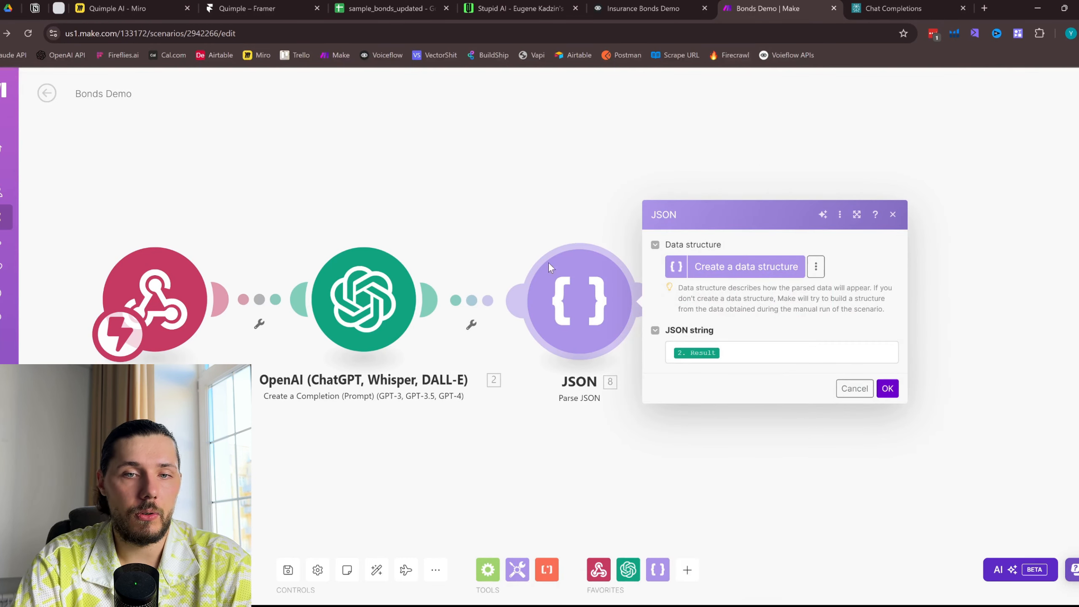
left_click(369, 209)
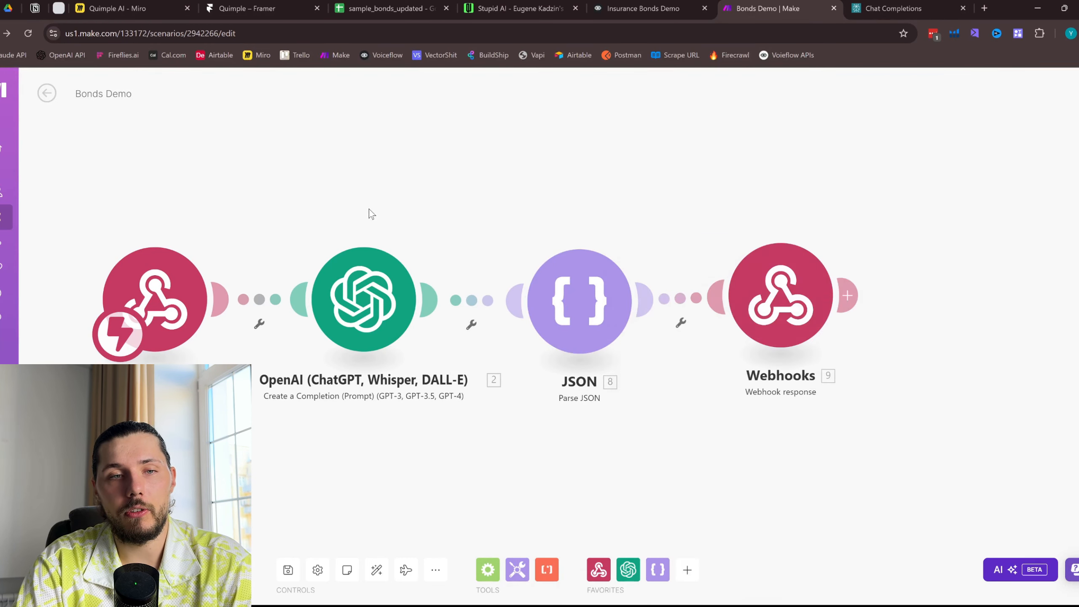
Leave the editor, reopen the 8:28:59 AM run and inspect its OpenAI and Parse JSON operation details
left_click(47, 93)
left_click(1001, 394)
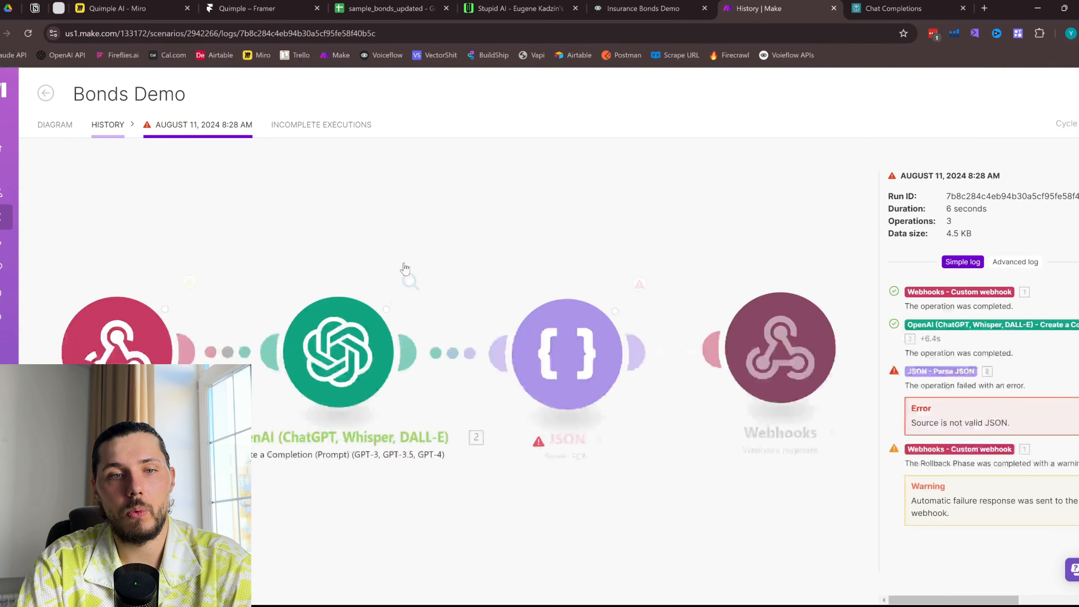
left_click(411, 282)
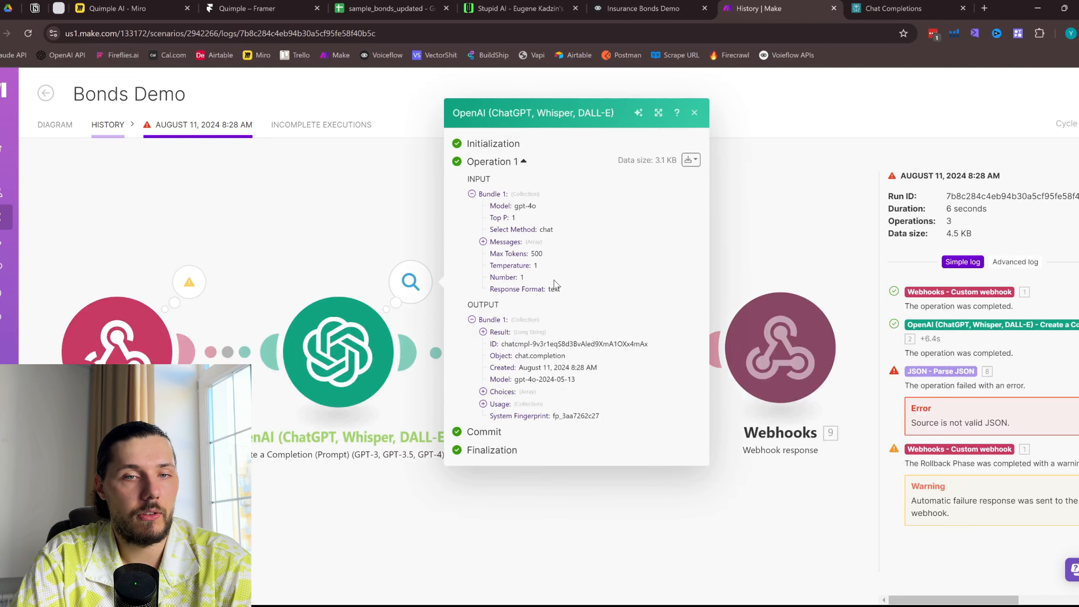
left_click(778, 179)
left_click(641, 282)
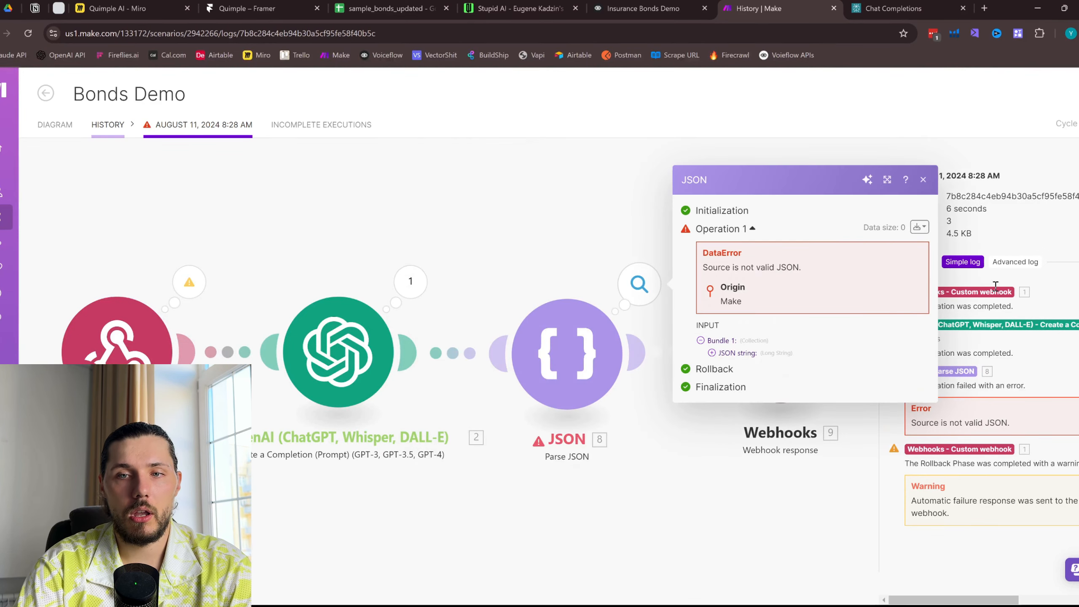
Return to the scenario diagram, check the 8:15:43 AM run, then go to the full run history
left_click(56, 125)
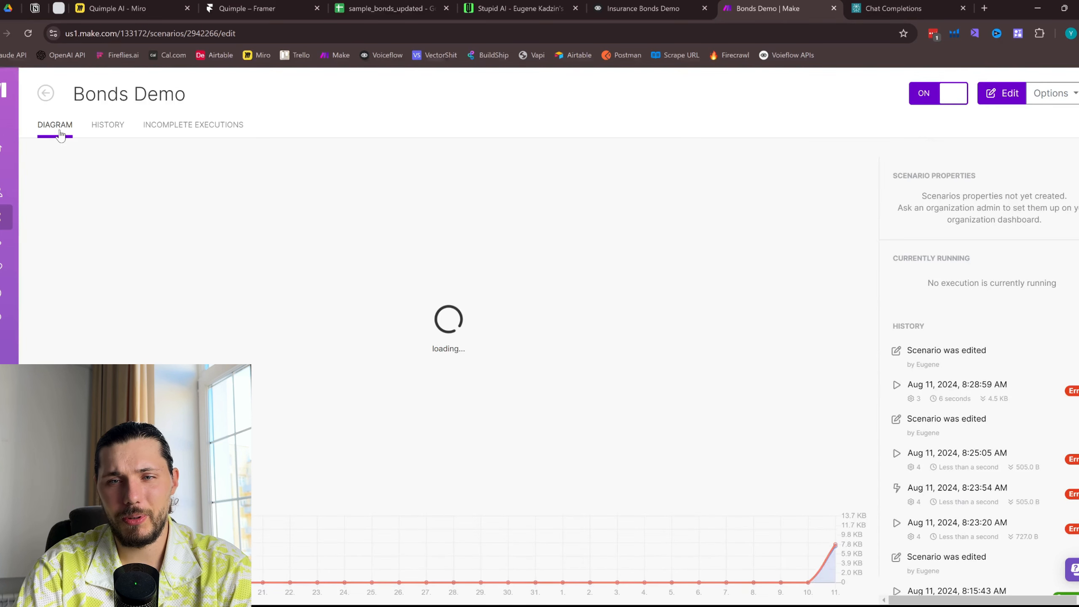
scroll(1020, 459, "down", 3)
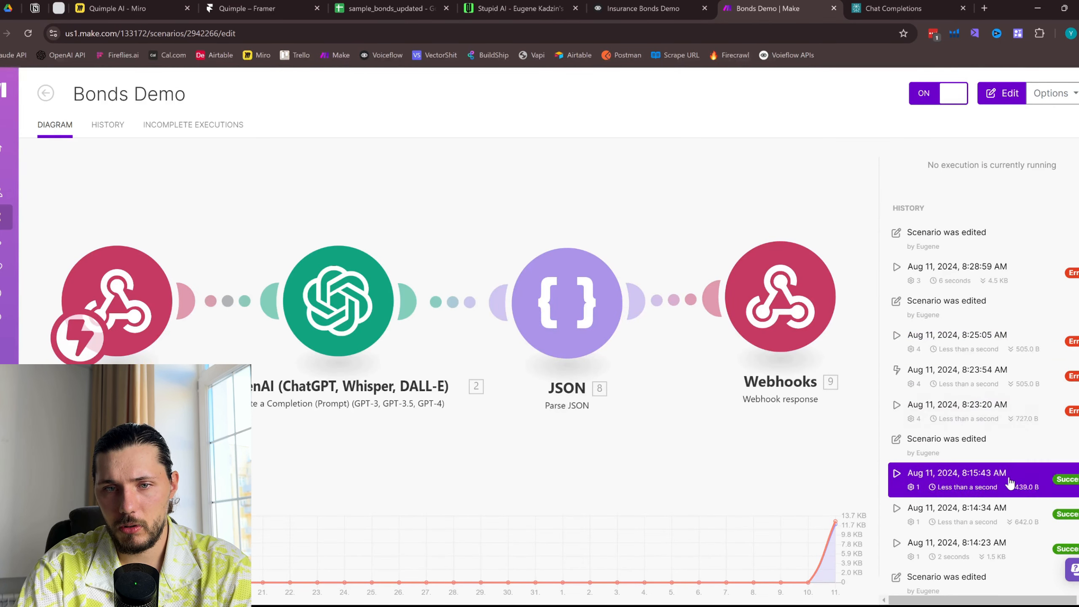
left_click(1010, 483)
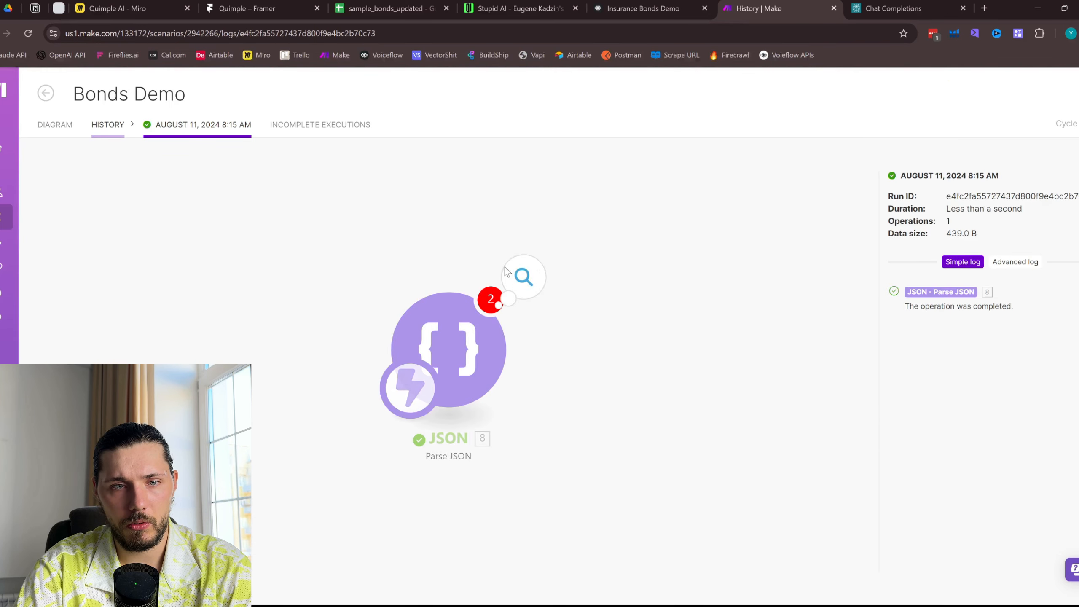
left_click(53, 91)
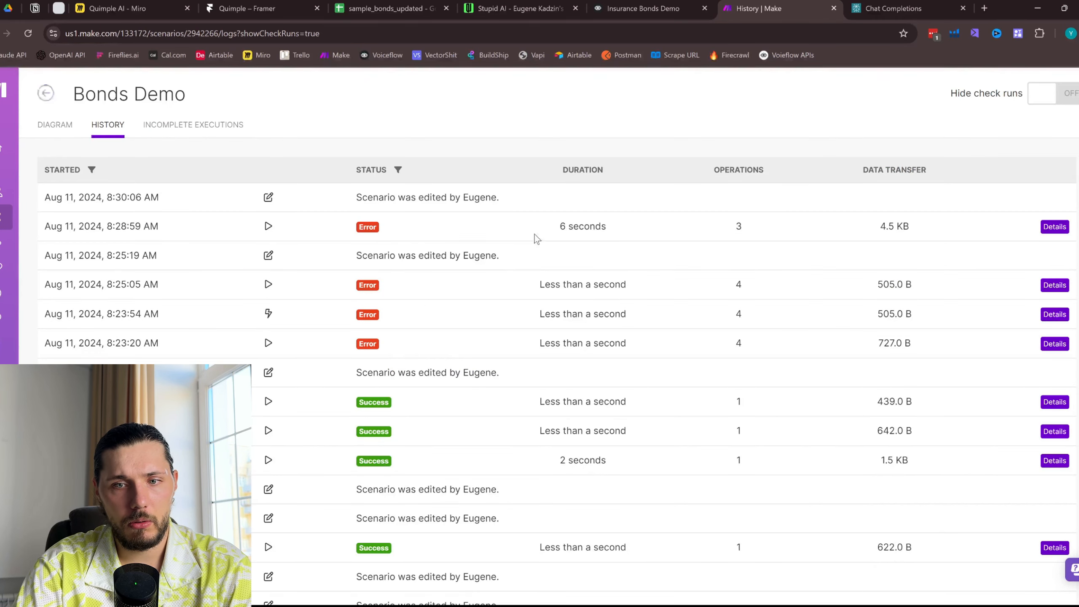
Go back to the diagram, open the 8:23:20 AM run and expand the customers array in its Parse JSON output
key("alt+Left")
key("alt+Left")
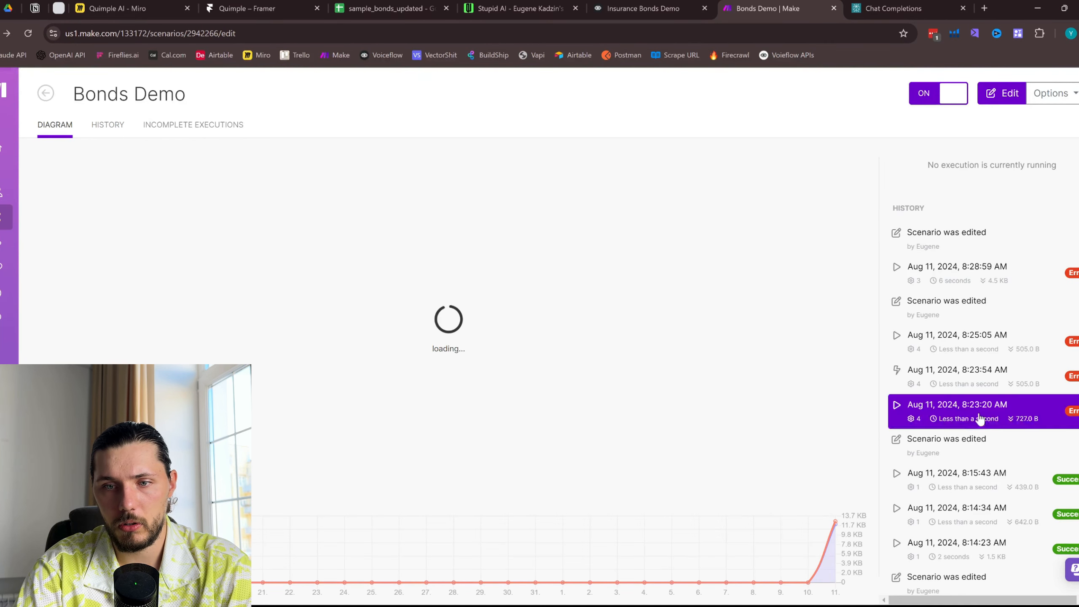
left_click(978, 419)
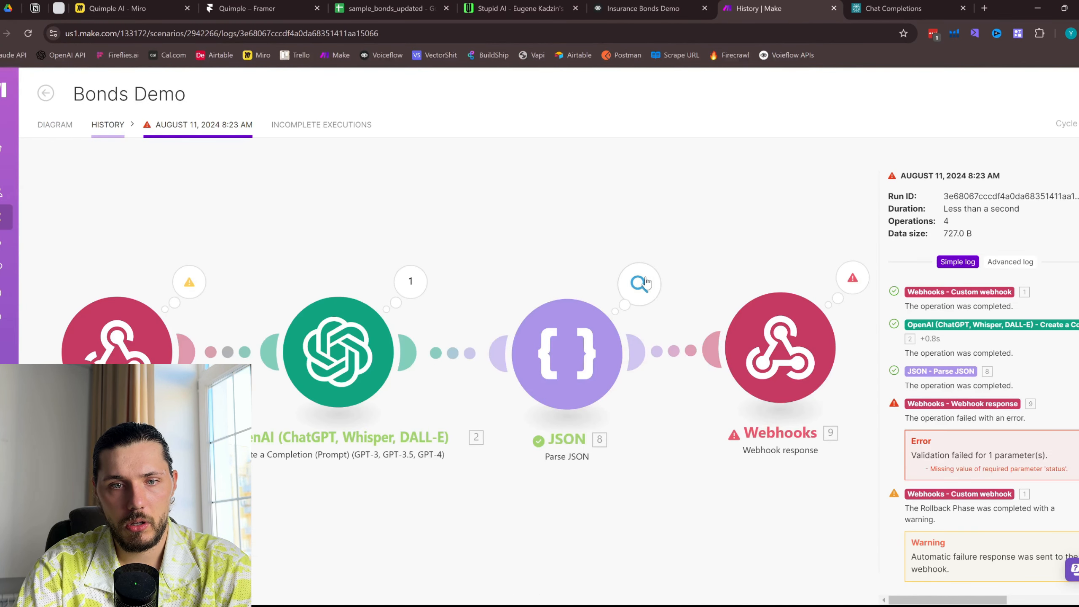
left_click(645, 282)
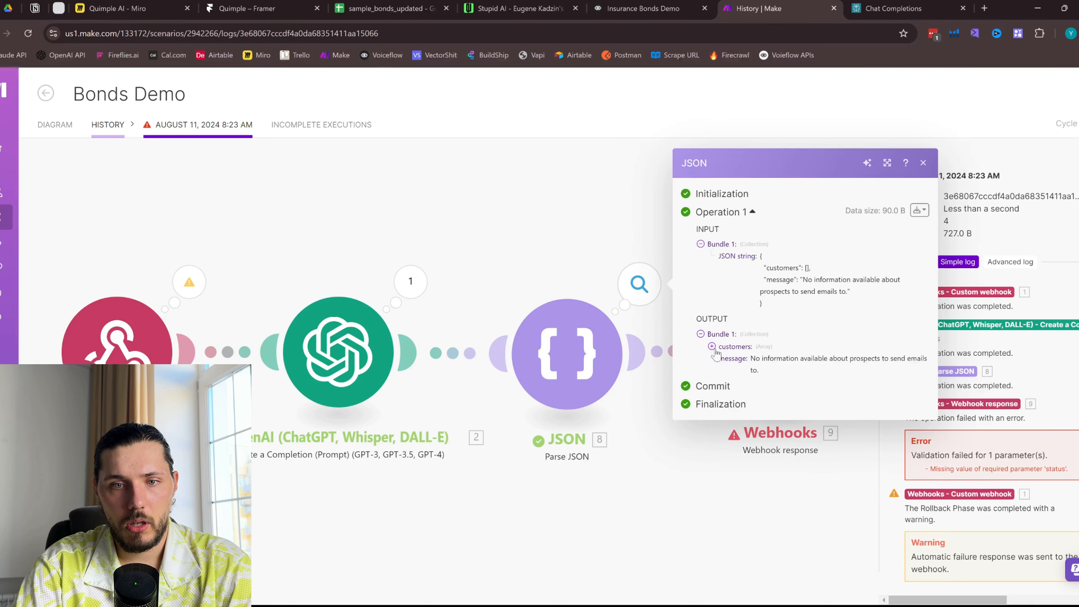
left_click(712, 346)
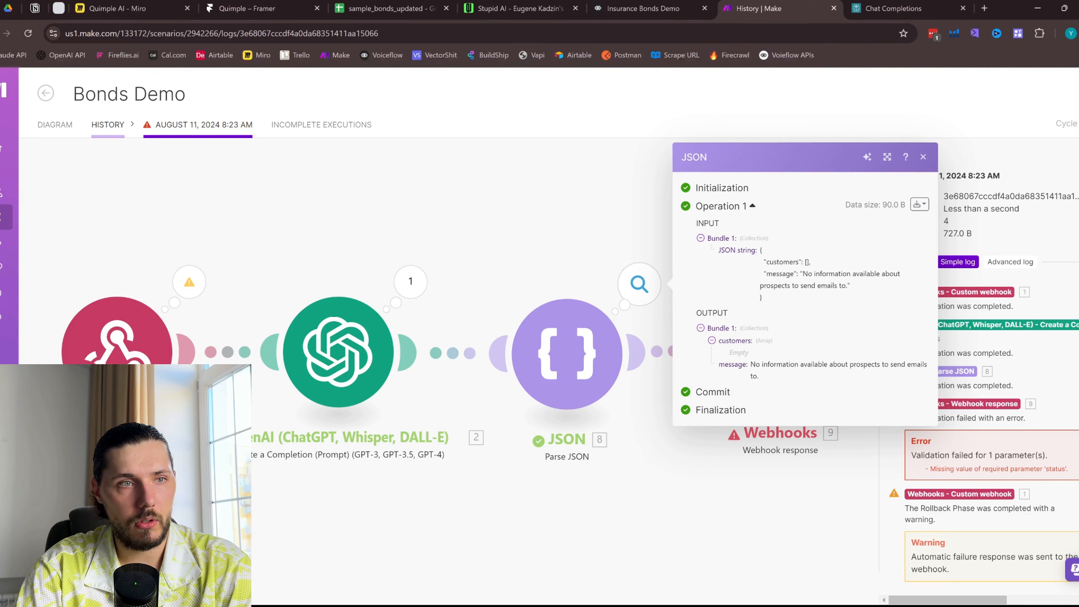
Return to the diagram, open the 8:25:05 AM run, inspect the customers array in its Parse JSON output, and close the details
left_click(0, 34)
scroll(1038, 445, "down", 2)
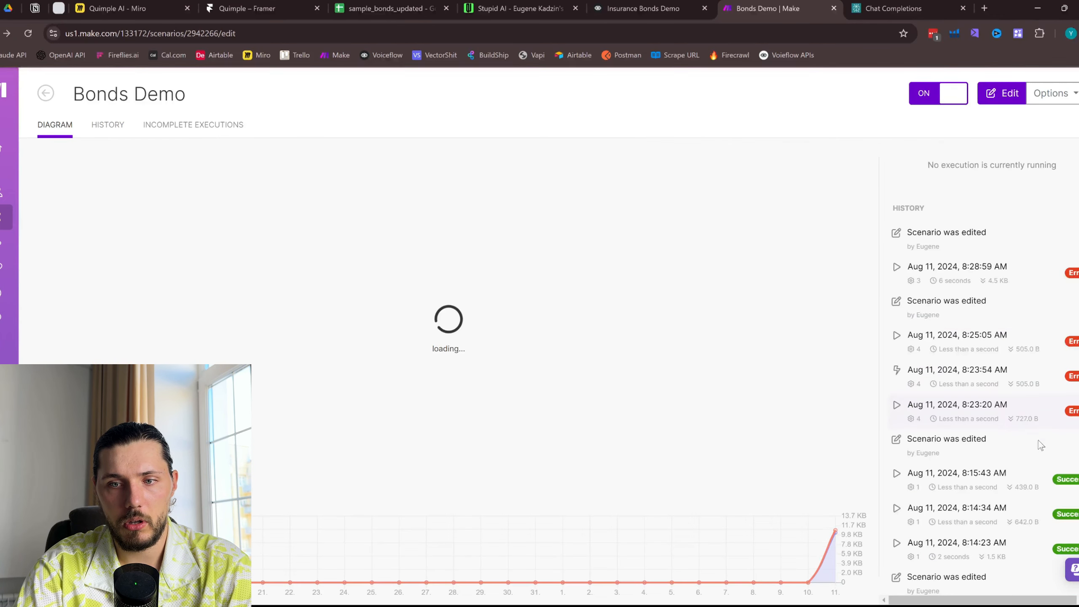
left_click(990, 347)
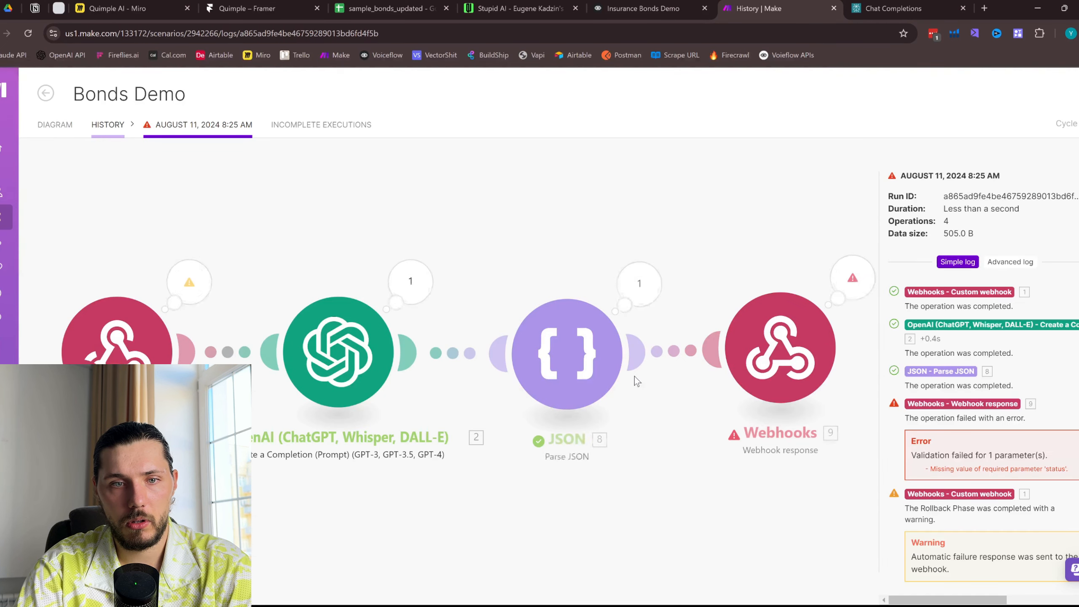
left_click(643, 294)
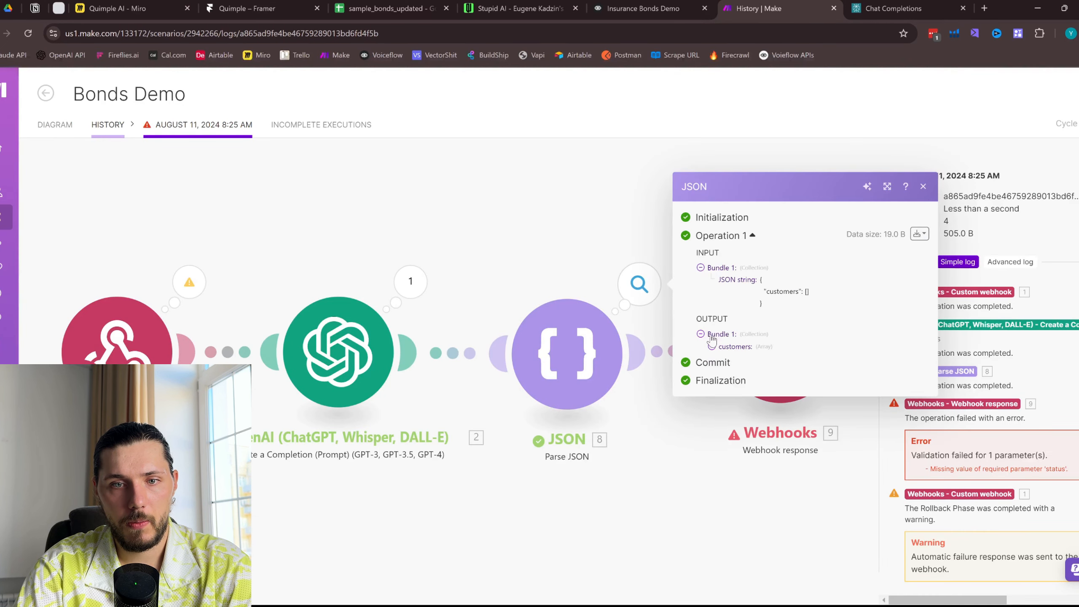
left_click(711, 347)
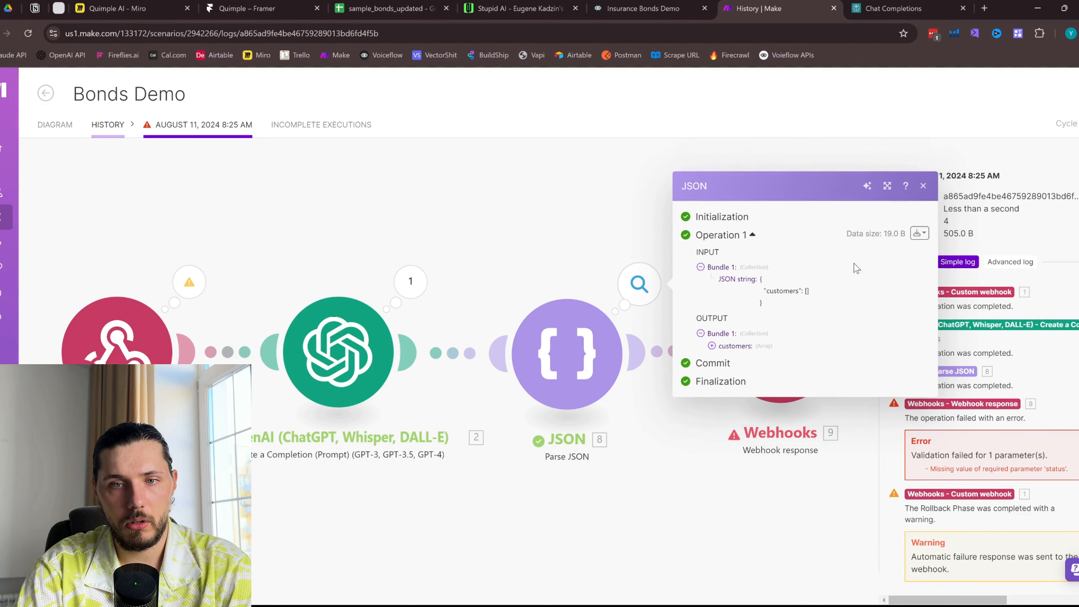
left_click(923, 181)
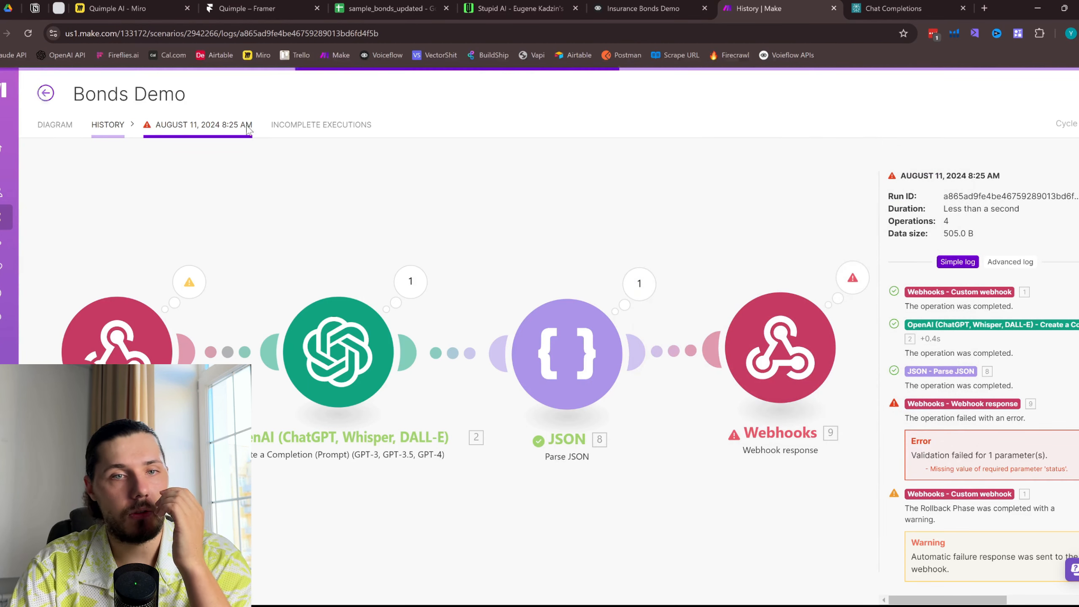
Check the full run history and the Voiceflow Make Webhook block, and return to the 8:25 AM run
left_click(41, 93)
key("ctrl+shift+Tab")
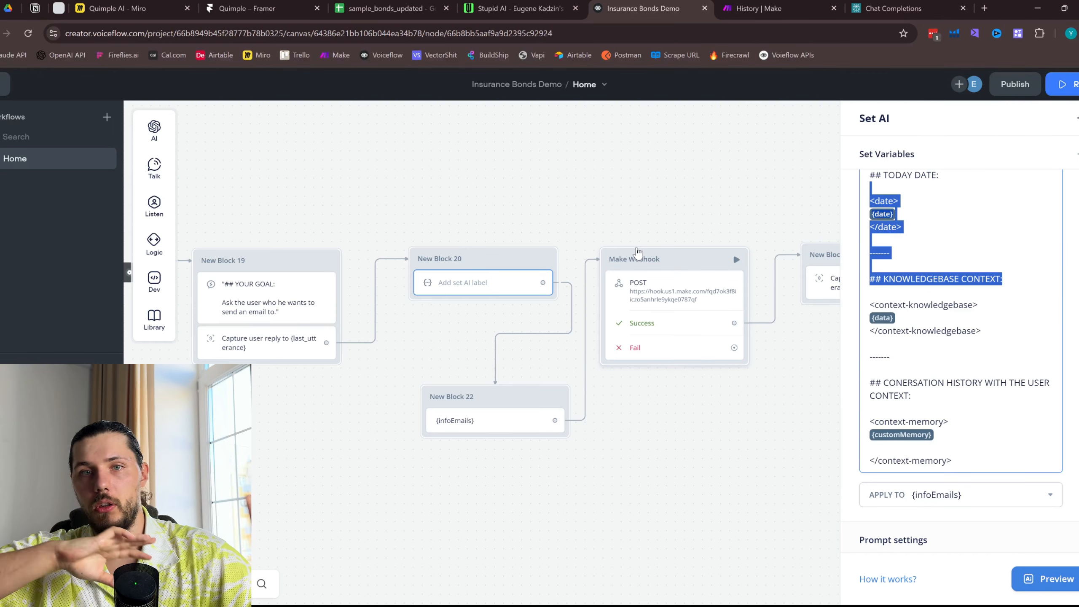
key("ctrl+Tab")
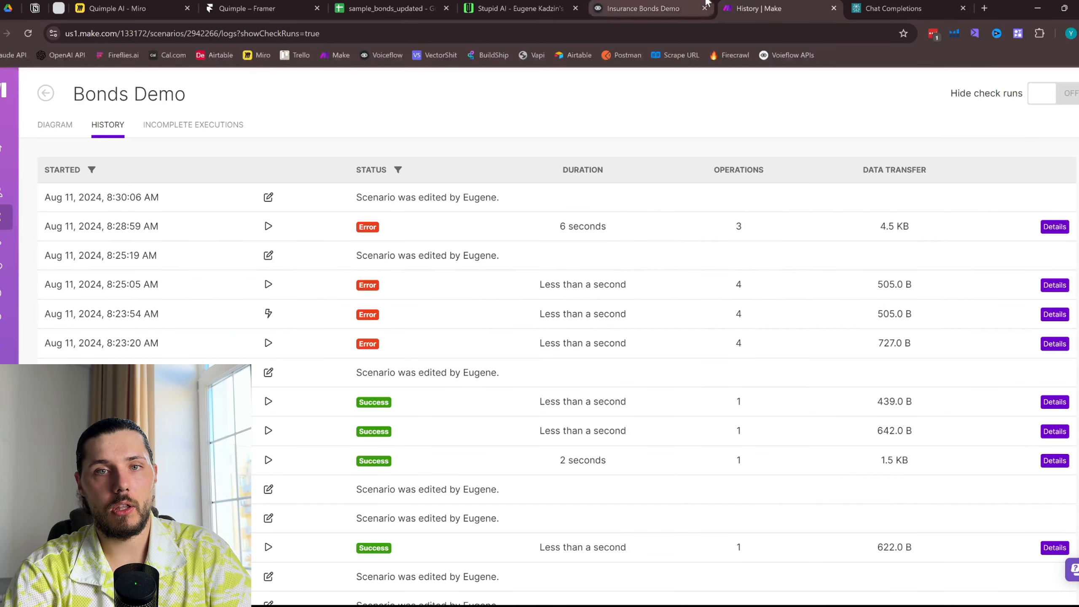
key("alt+Left")
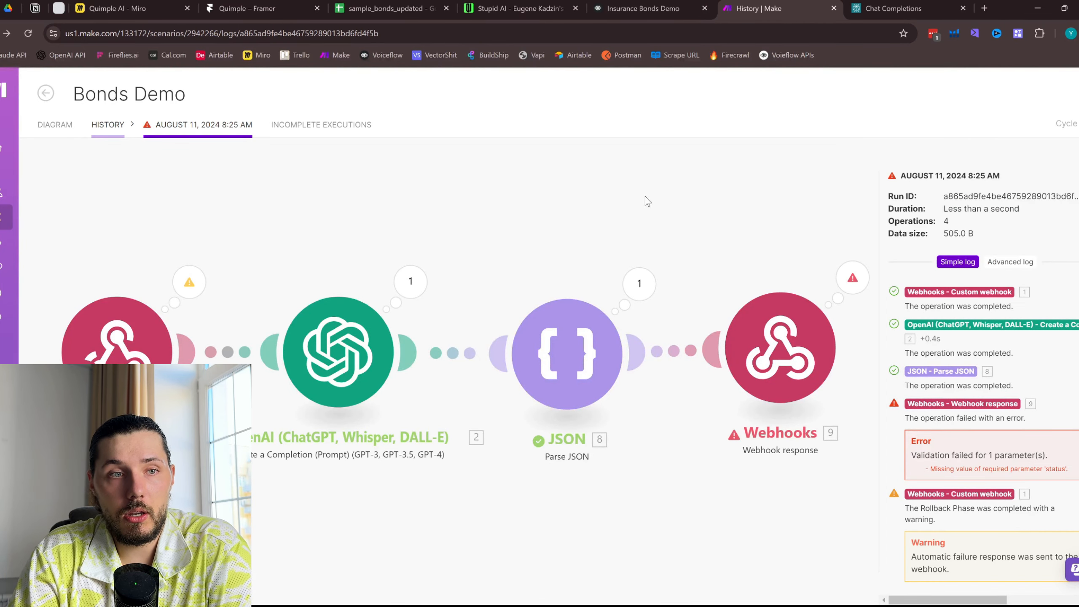
Leave the run details and open the Bonds Demo scenario for editing, glancing at the Voiceflow project in between
left_click_drag(645, 196, 547, 199)
left_click(661, 360)
left_click(746, 295)
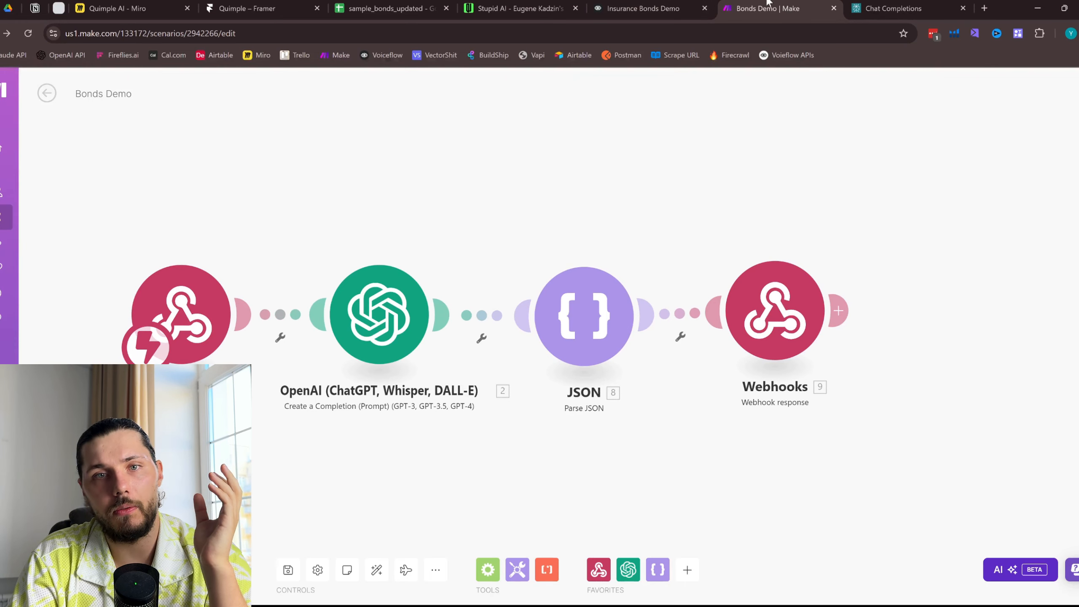
left_click(643, 8)
left_click(769, 9)
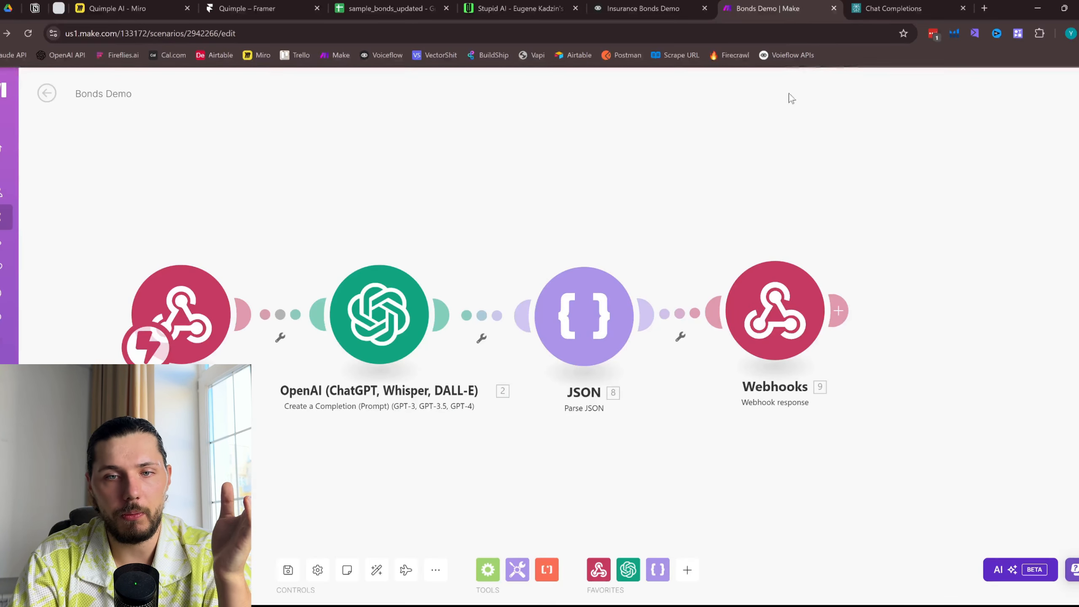
Delete the Webhook response module that follows the Parse JSON module
left_click_drag(590, 228, 646, 432)
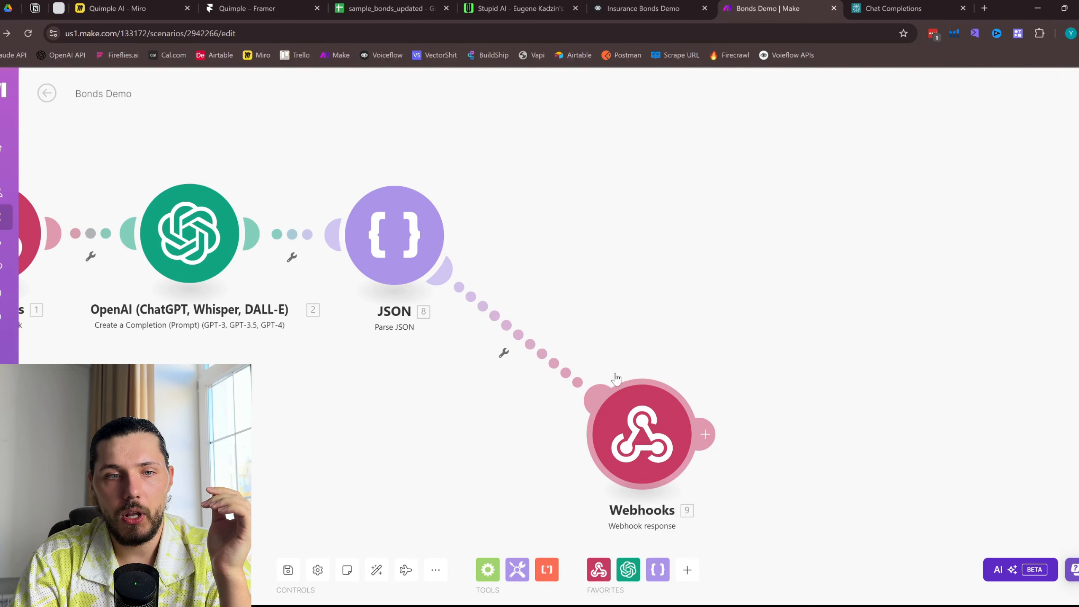
right_click(646, 433)
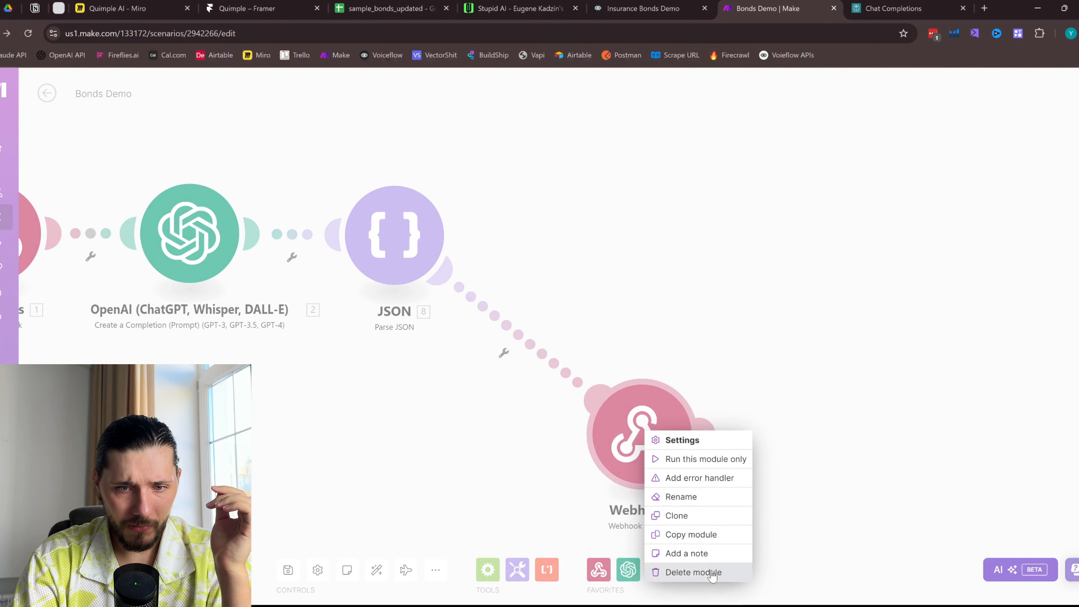
left_click(693, 572)
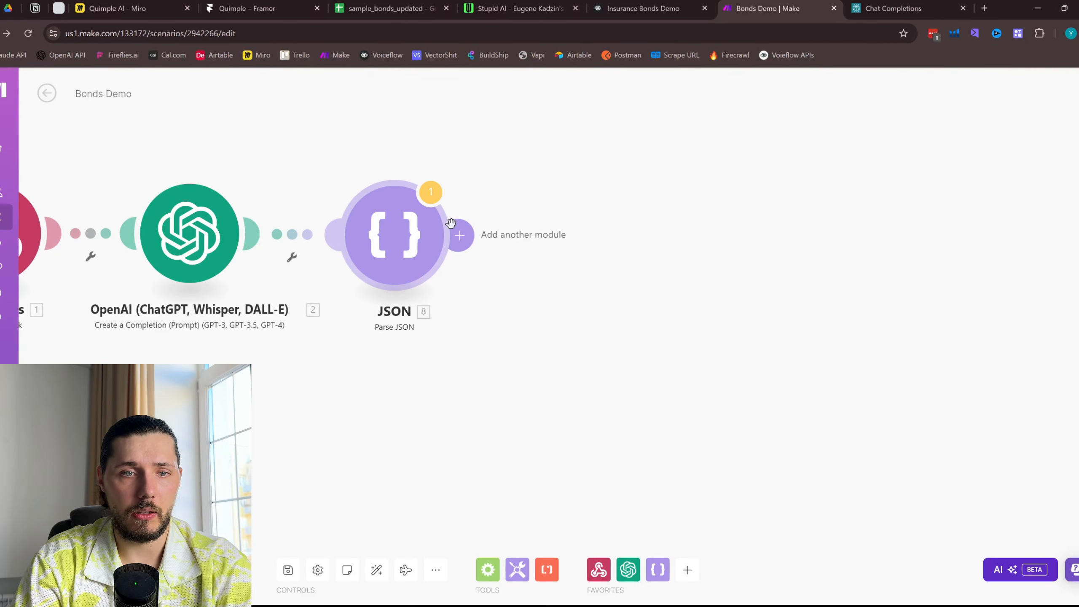
Add a Gmail Send an Email module after the Parse JSON module
left_click(458, 235)
type("gmail")
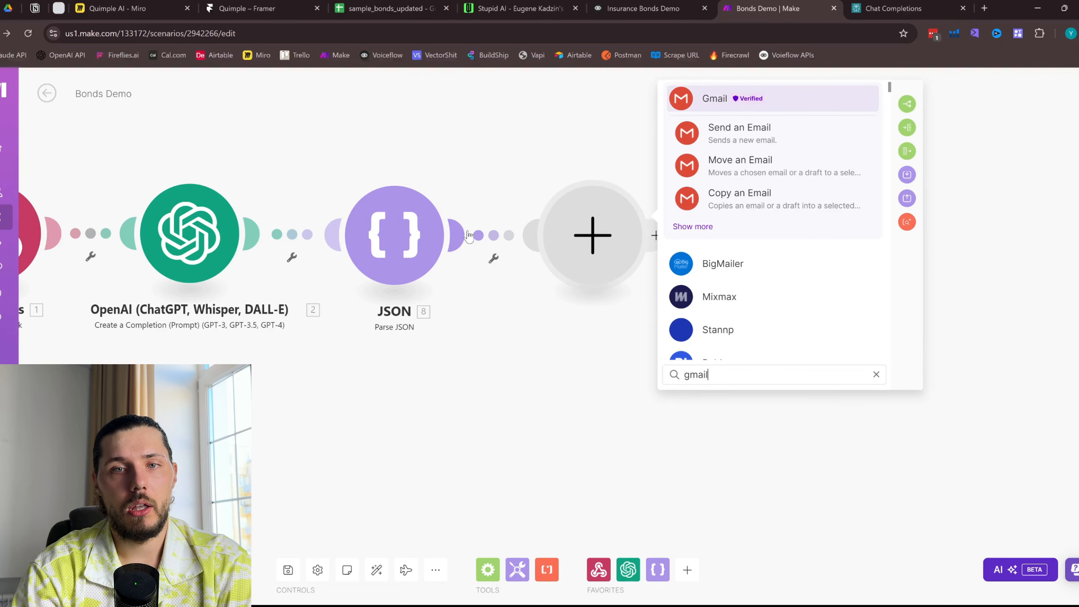
left_click(782, 147)
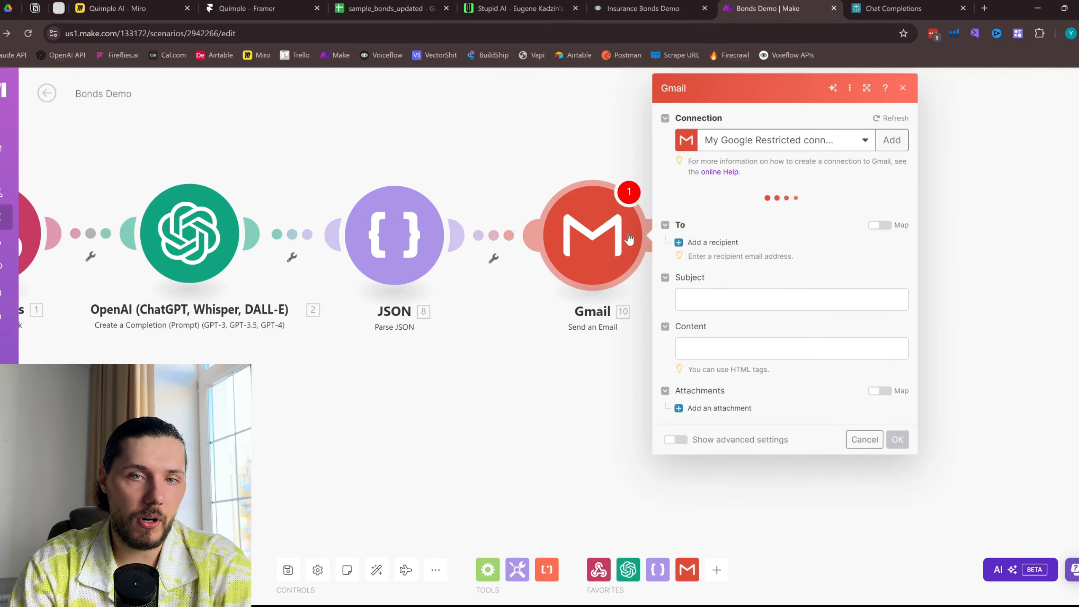
Open the OpenAI module, review the output rules and customer information in its message content, and close its settings
left_click(302, 272)
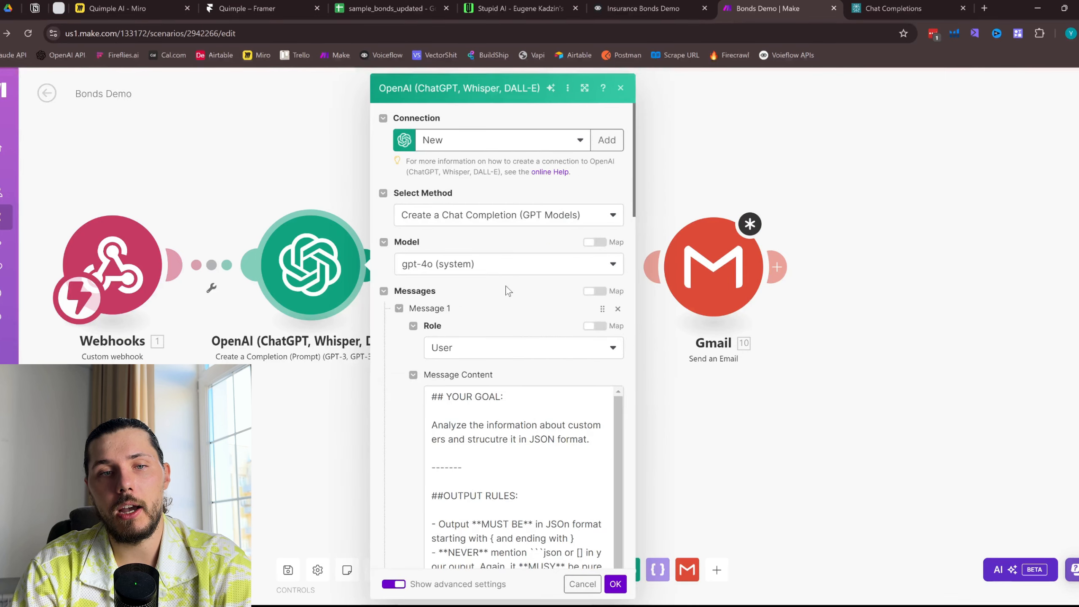
scroll(520, 419, "down", 2)
scroll(520, 419, "down", 3)
left_click_drag(479, 362, 550, 404)
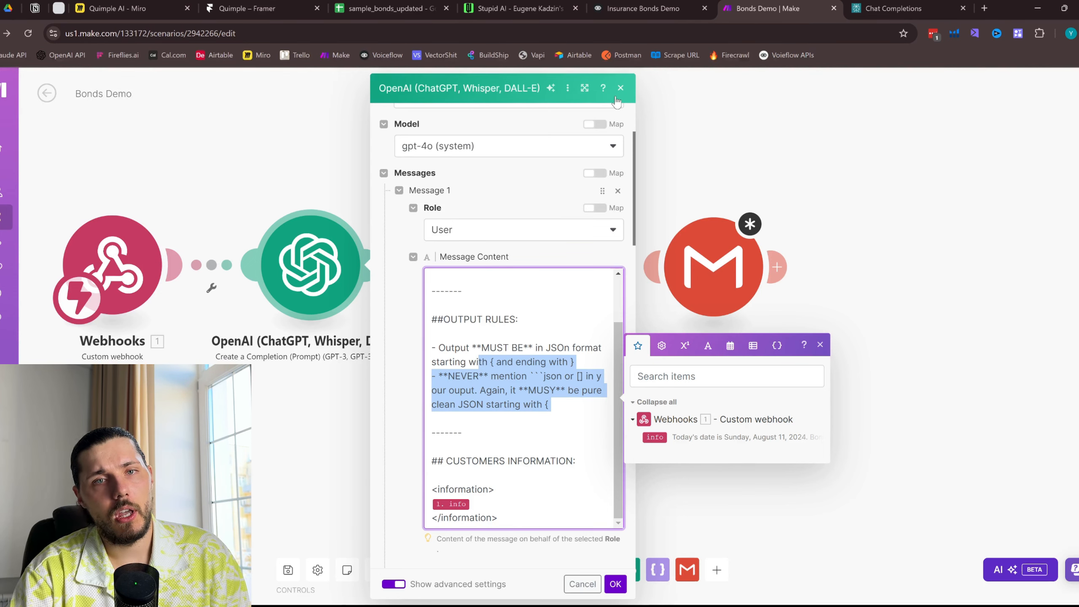
left_click(616, 99)
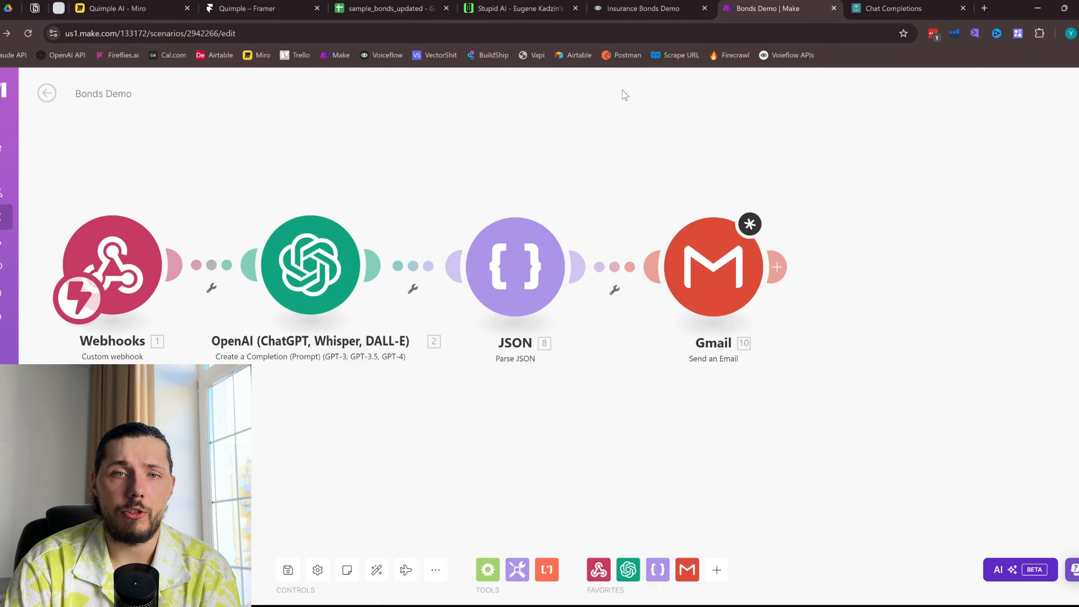
Review the Voiceflow project, the bonds spreadsheet and the webchat conversation about emailing September prospects, then return to the Make scenario
left_click(674, 4)
scroll(571, 258, "down", 8)
left_click_drag(518, 256, 487, 398)
left_click(551, 4)
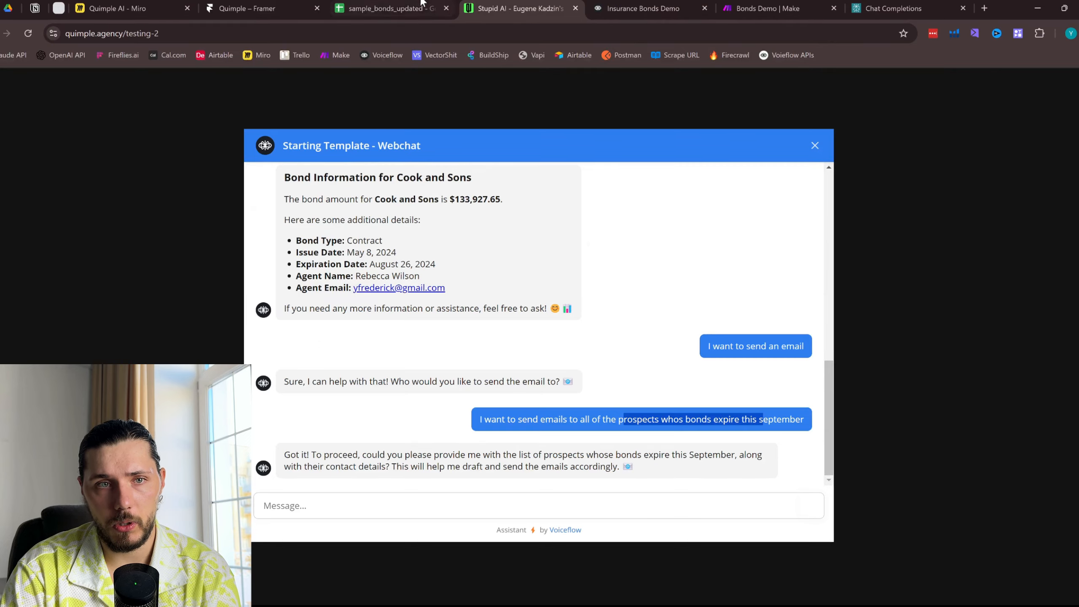
left_click(386, 8)
left_click(519, 8)
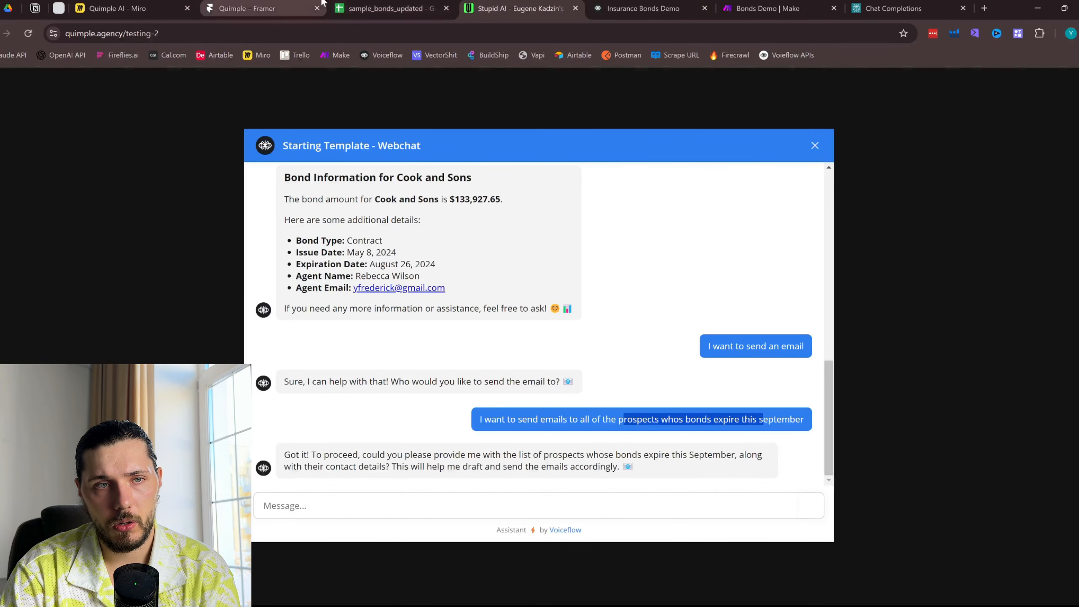
scroll(629, 348, "up", 6)
scroll(622, 298, "down", 6)
left_click(730, 3)
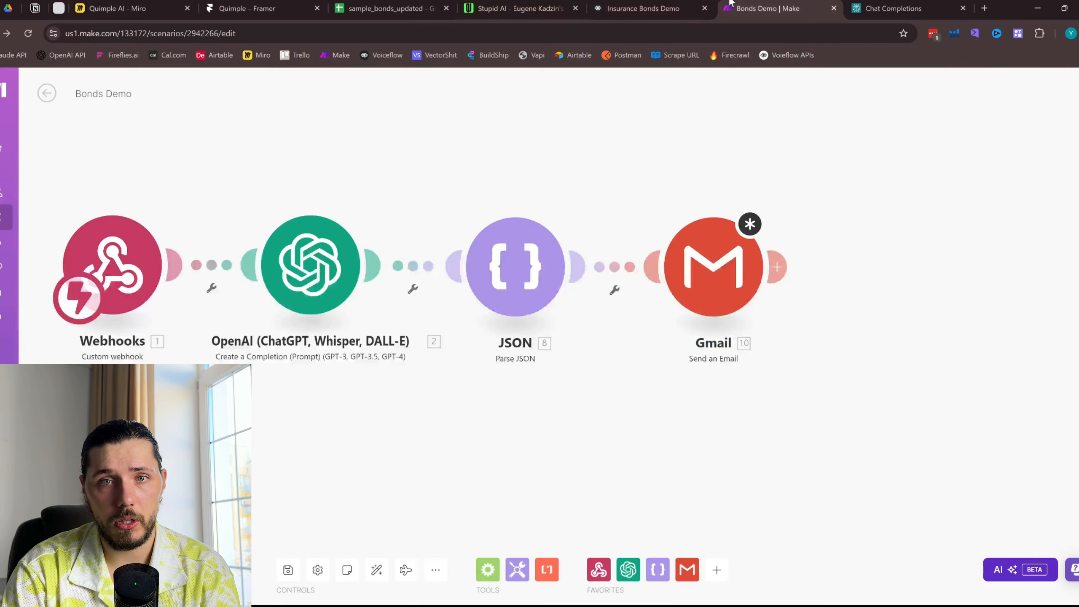